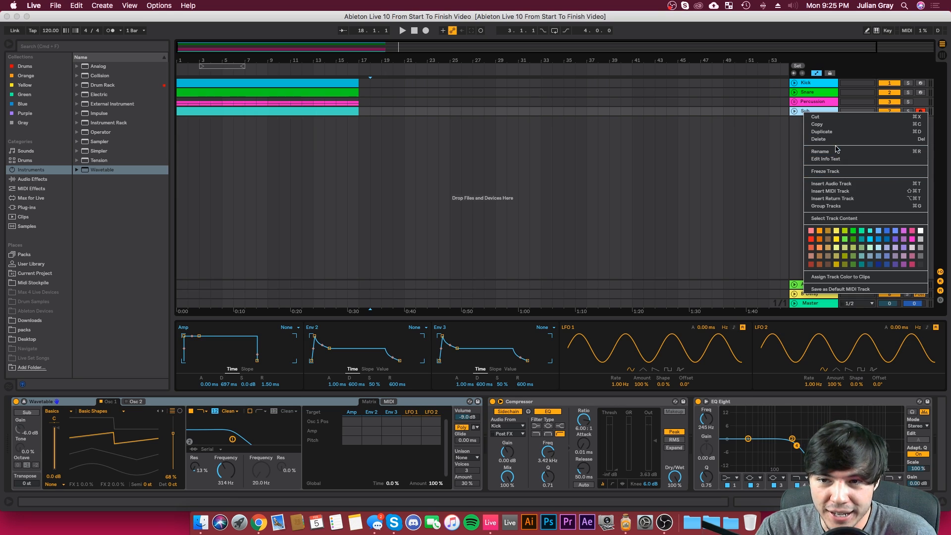
Step: Insert a MIDI track below Sub, load the Wavetable instrument on it and set oscillator 1's wavetable position to 68%
left_click(827, 192)
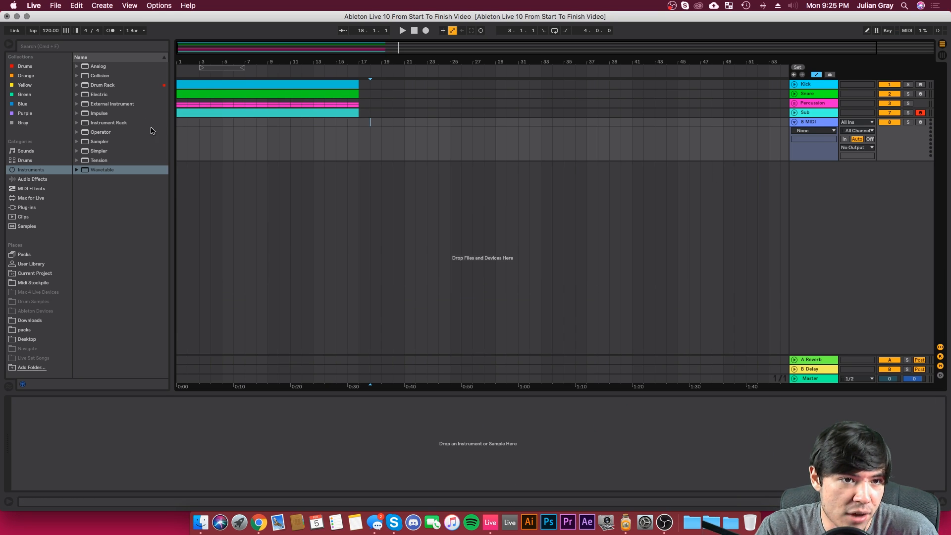
left_click_drag(101, 171, 276, 143)
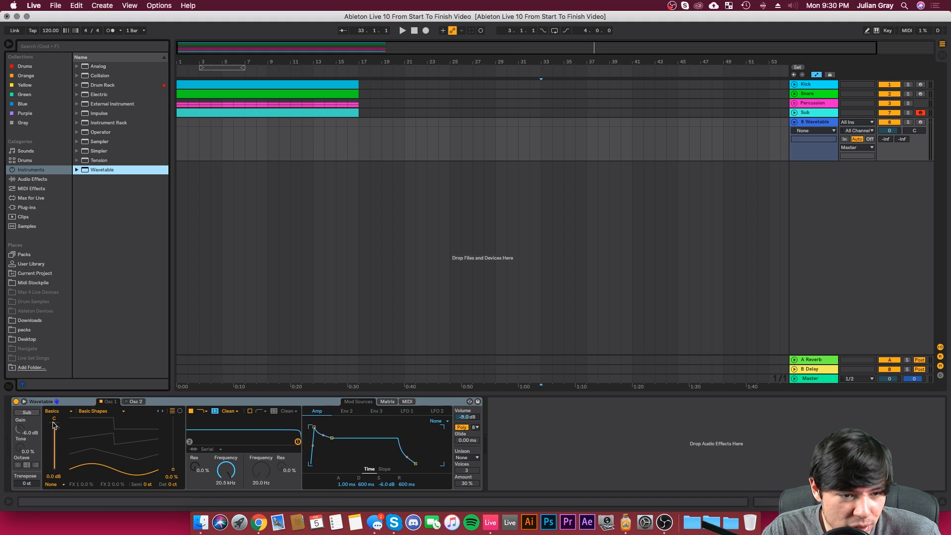
left_click_drag(174, 470, 175, 436)
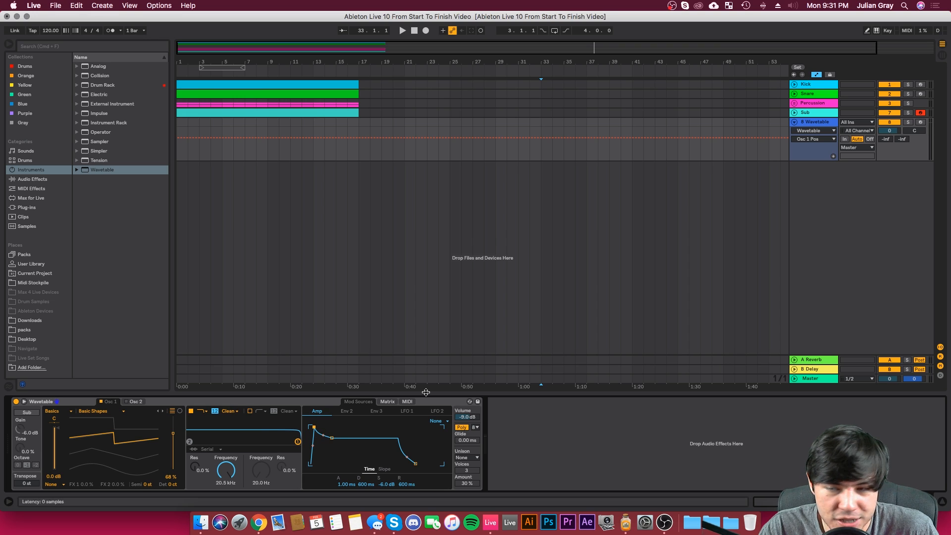
Step: Arm the Wavetable track for recording, enable the computer MIDI keyboard and audition a note
left_click(922, 123)
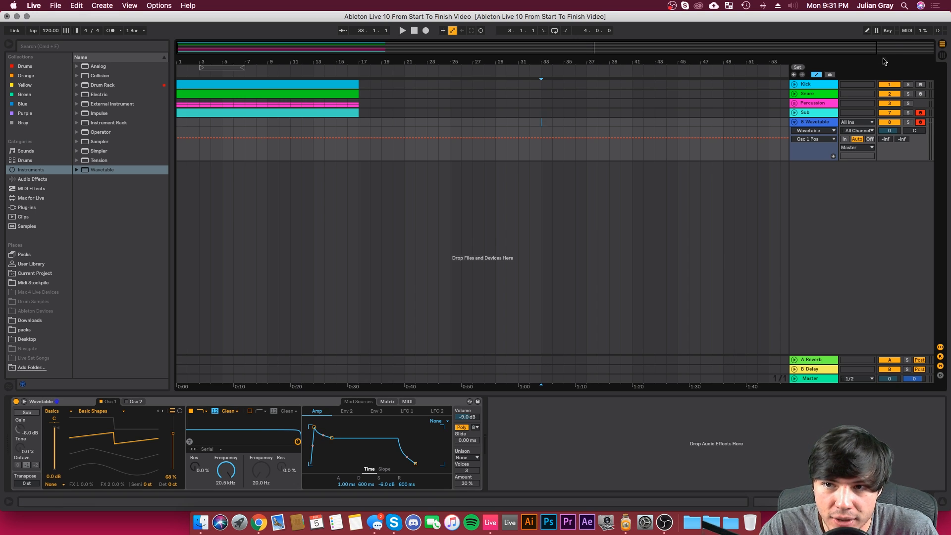
left_click(877, 30)
key("a")
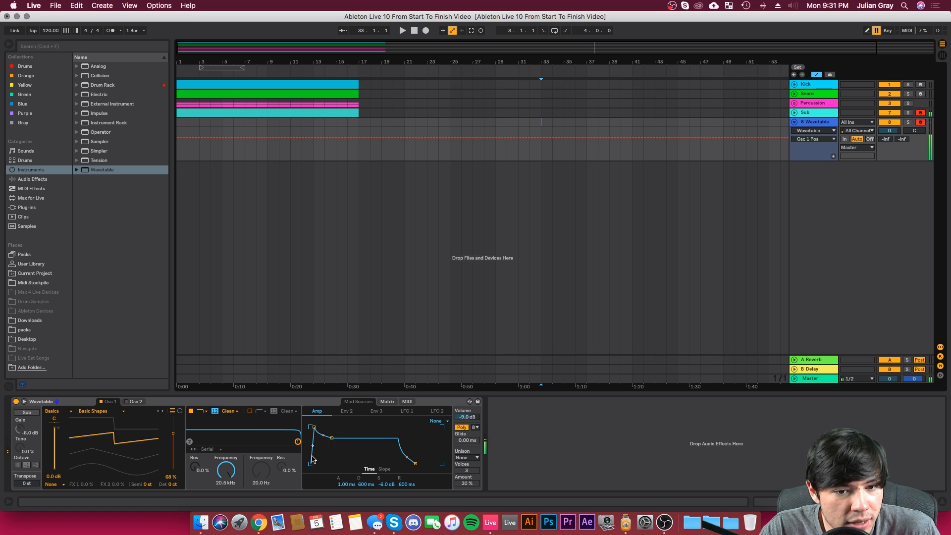
Step: Shape Wavetable's amp envelope with attack 0.00 ms, decay 132 ms, sustain 0.0 dB and release 1.50 ms
left_click_drag(315, 429, 310, 427)
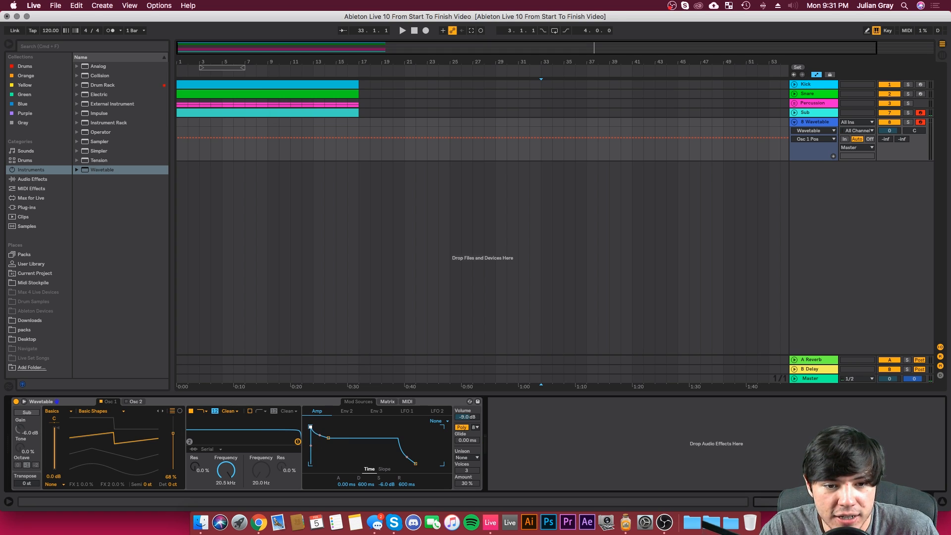
key("a")
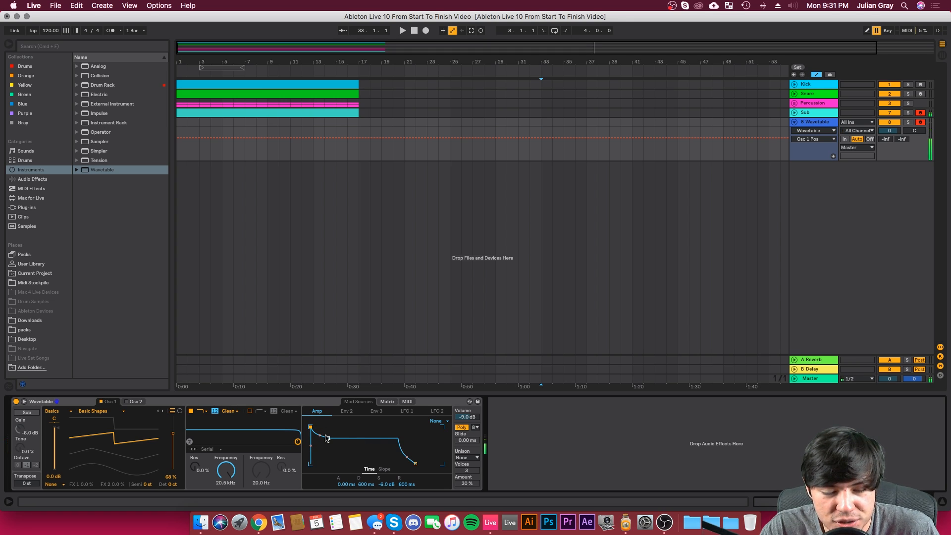
left_click_drag(328, 438, 311, 427)
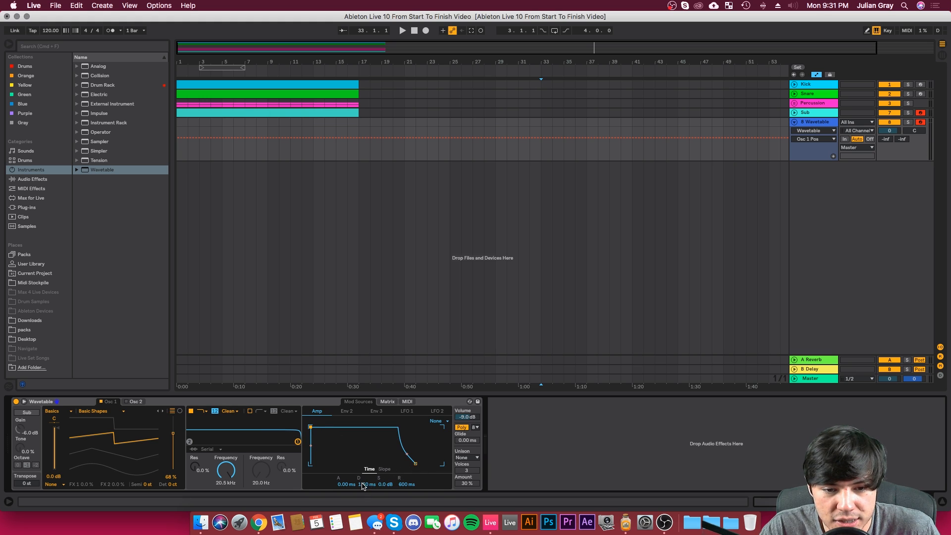
left_click_drag(362, 486, 362, 468)
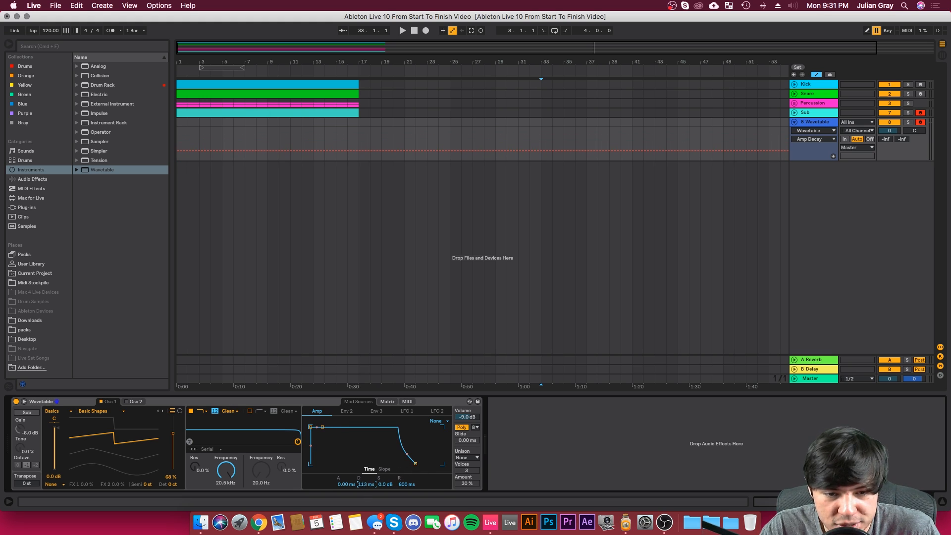
left_click_drag(321, 432, 322, 432)
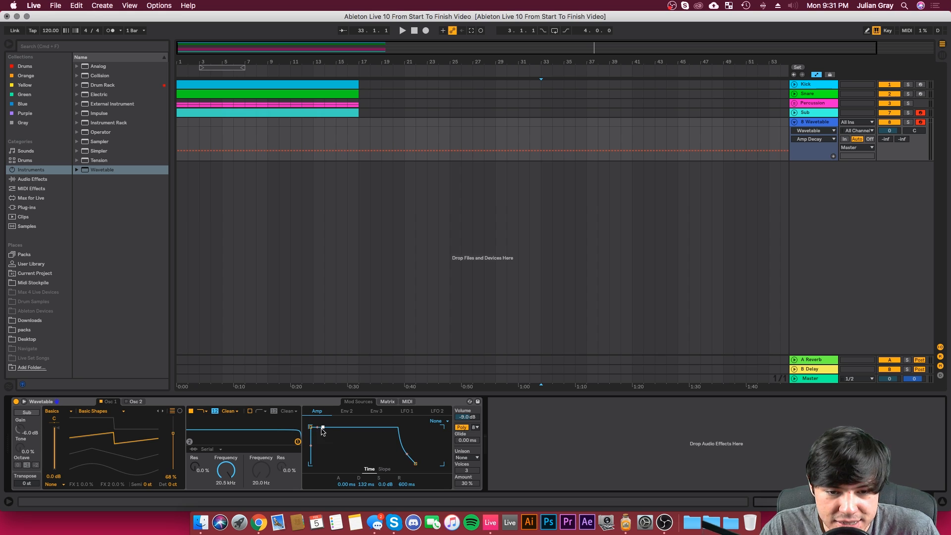
left_click(386, 485)
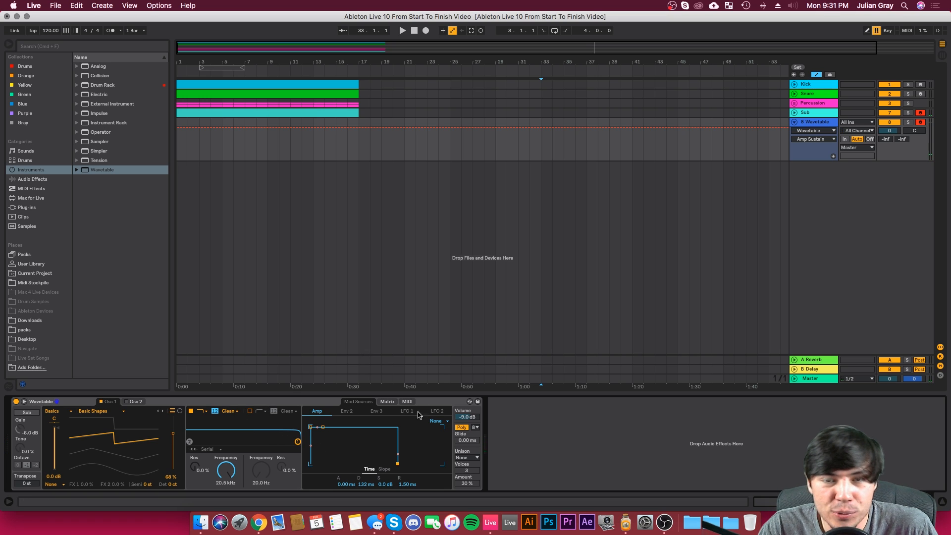
Step: Create a 16-bar MIDI clip from bar 1 on the Wavetable track, add a four-bar D2 note at its start and play it
left_click_drag(359, 135, 140, 119)
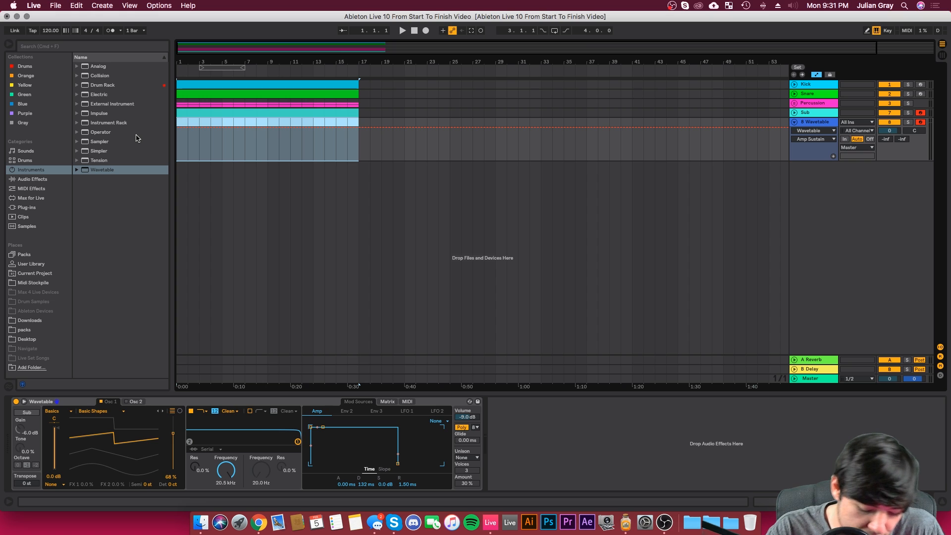
key("super+shift+m")
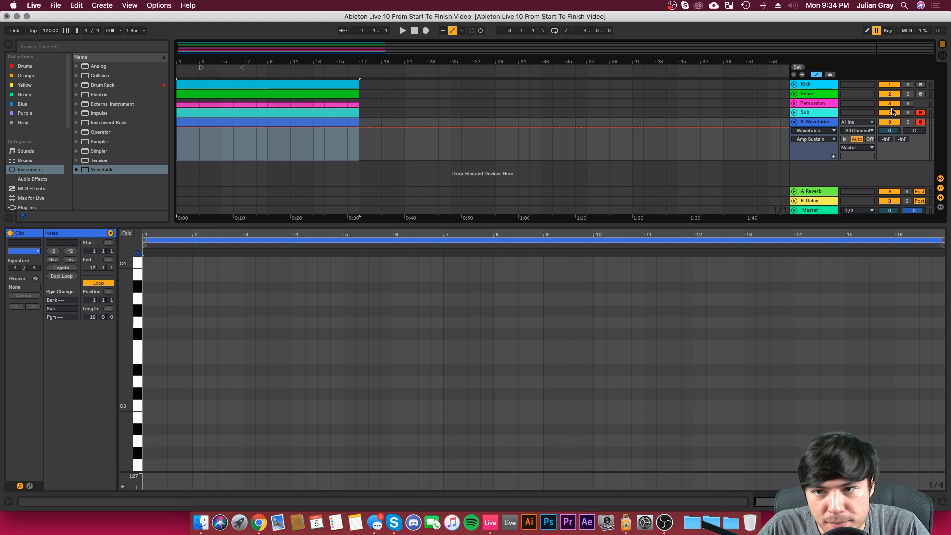
scroll(256, 400, "down", 5)
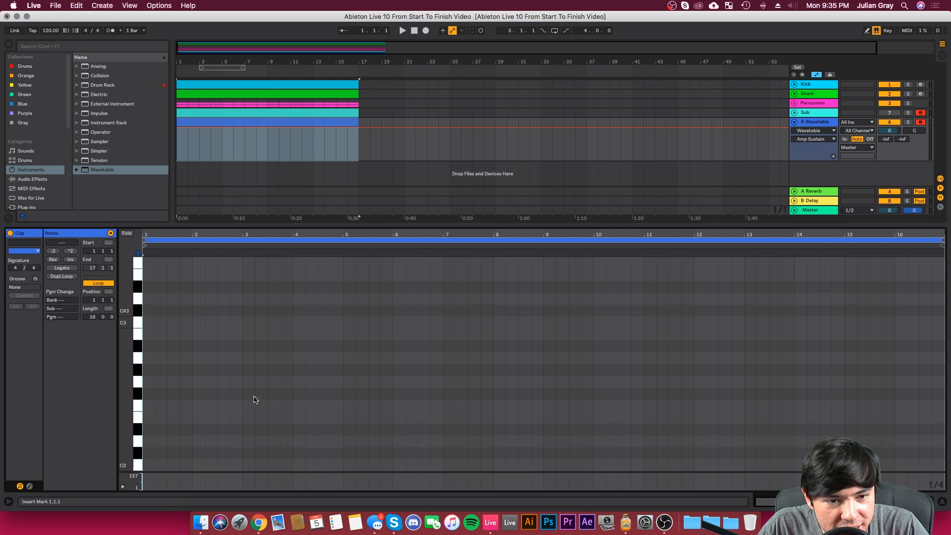
double_click(152, 430)
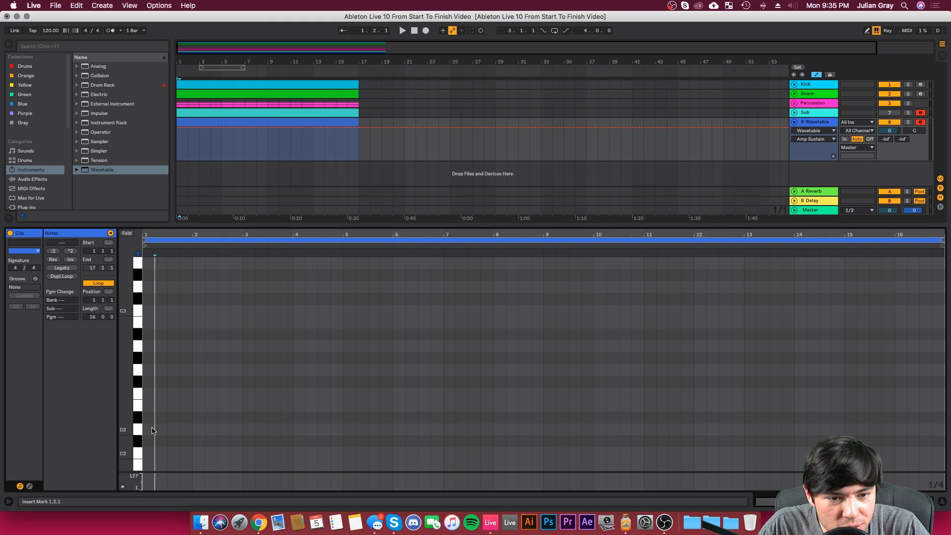
left_click_drag(156, 430, 340, 423)
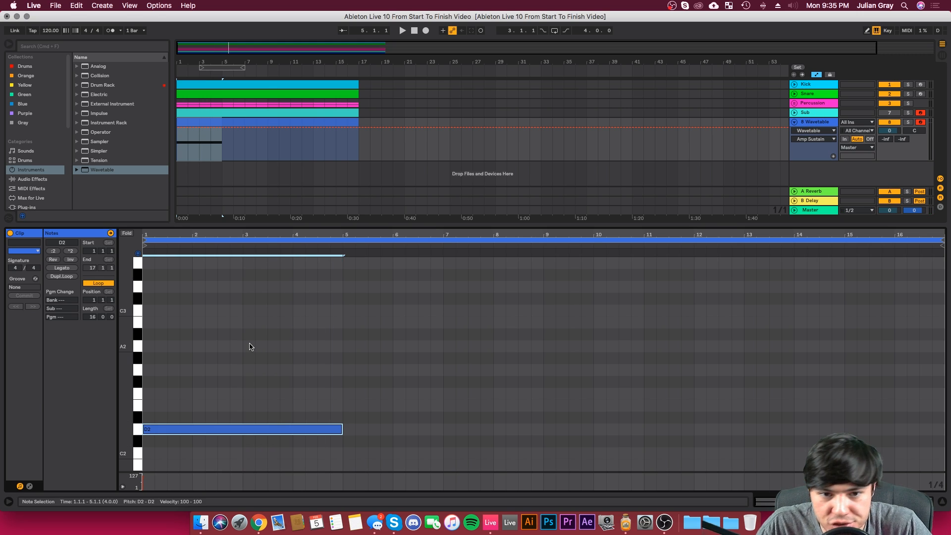
key("space")
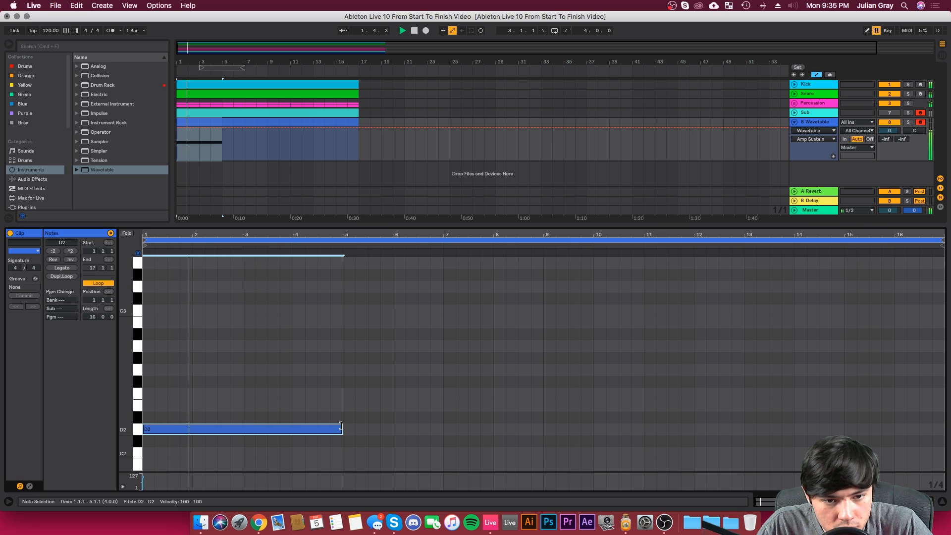
Step: Shorten the D2 note to end at 2.3.1 and follow it with consecutive quarter notes E2, F2 and A2
left_click_drag(341, 426, 217, 421)
double_click(224, 405)
double_click(236, 394)
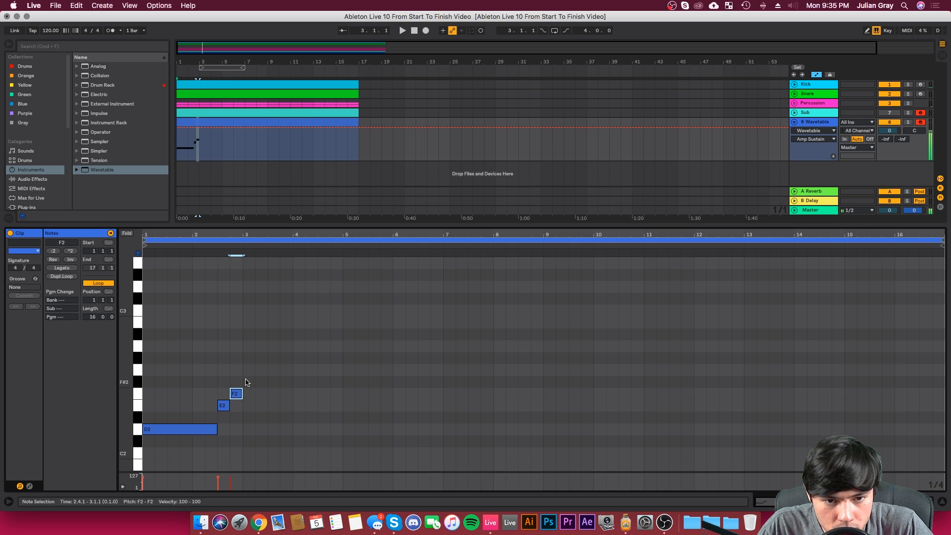
double_click(249, 346)
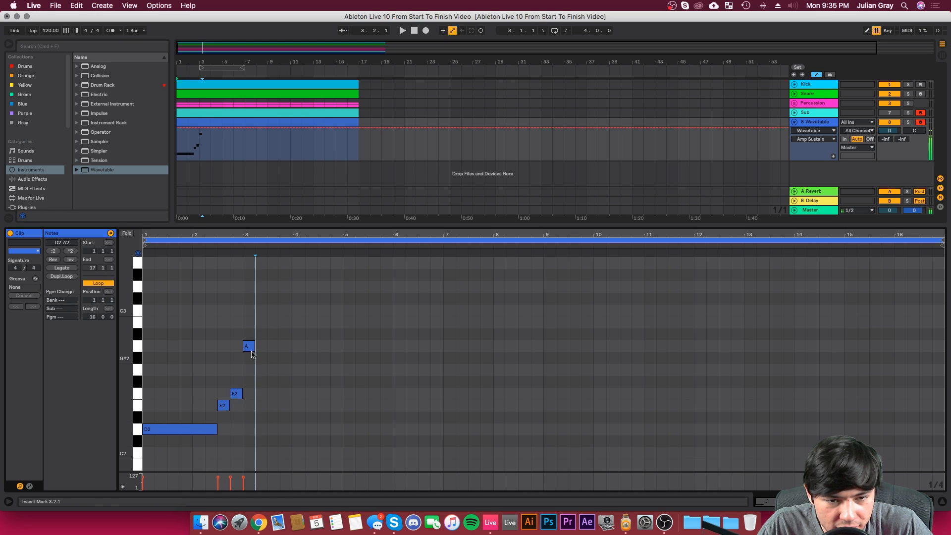
Step: Add a long A#1 note from 3.2.1 to 6.1.1 after the A2 and play the clip
scroll(273, 419, "down", 3)
scroll(272, 419, "down", 1)
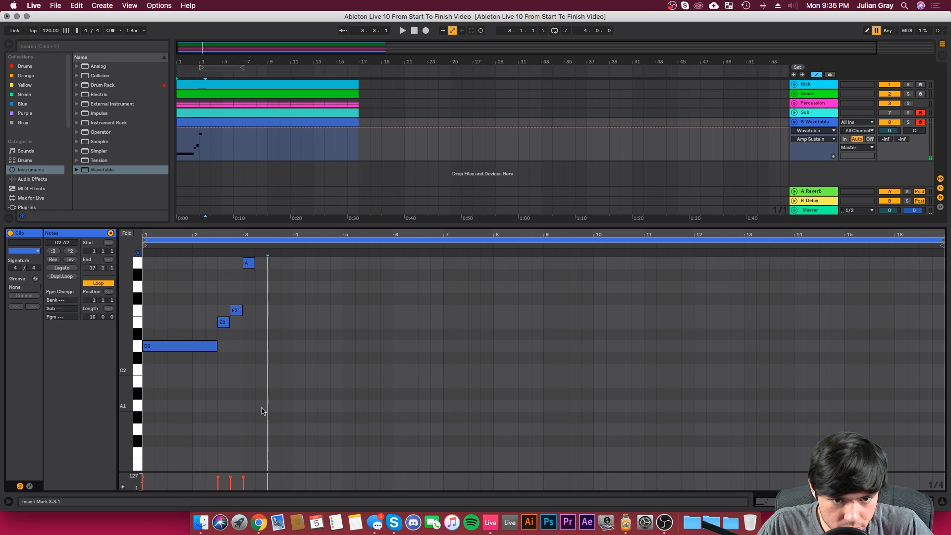
double_click(261, 406)
left_click_drag(262, 406, 391, 394)
key("space")
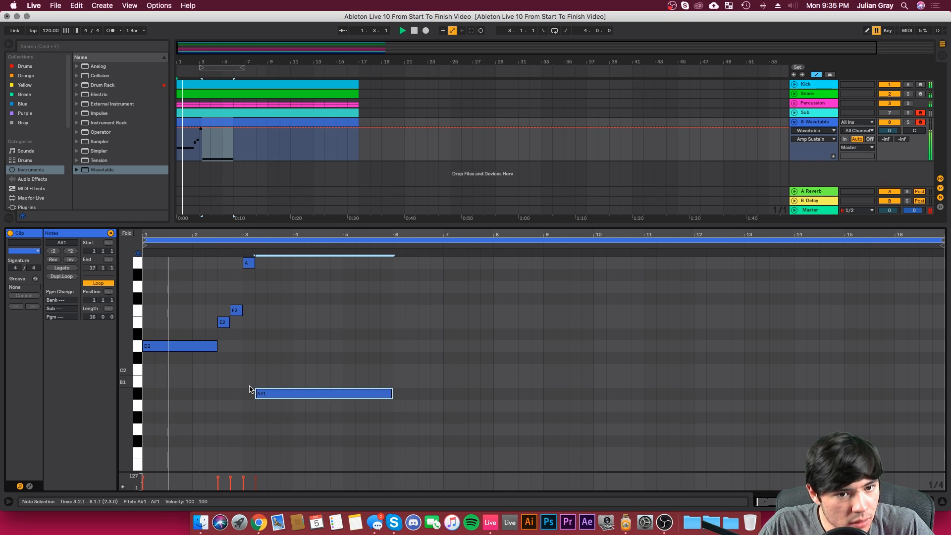
Step: Tighten E2, F2 and A2 into eighth notes between 2.3.1 and bar 3, and add an eighth-note D2 at 2.4.1
scroll(251, 389, "up", 1)
left_click_drag(435, 235, 436, 258)
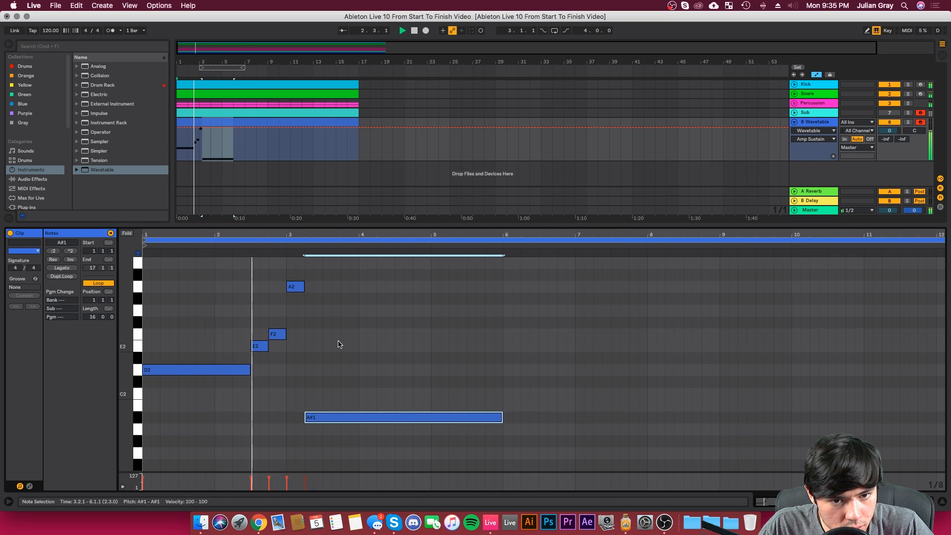
left_click_drag(268, 345, 259, 335)
mouse_move(296, 287)
left_mouse_down()
mouse_move(278, 287)
mouse_move(286, 287)
left_mouse_up()
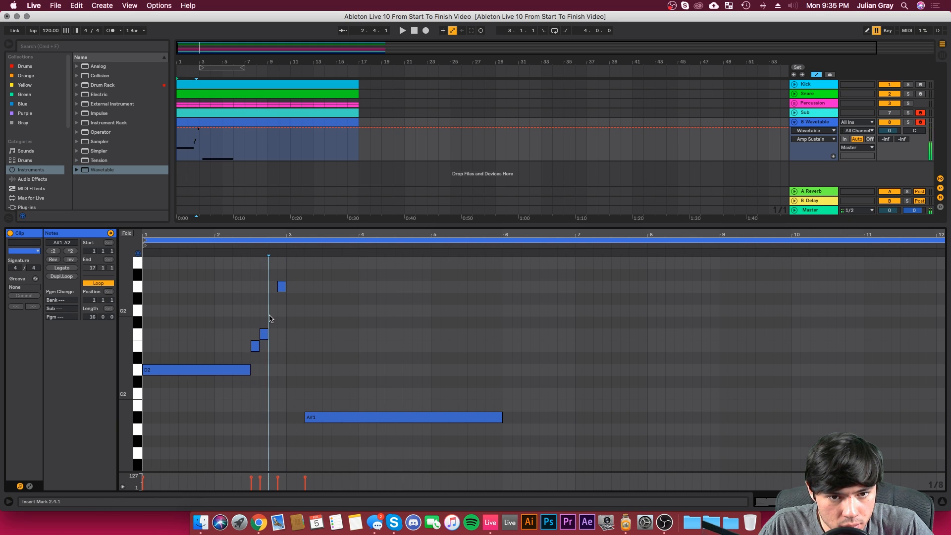
double_click(273, 311)
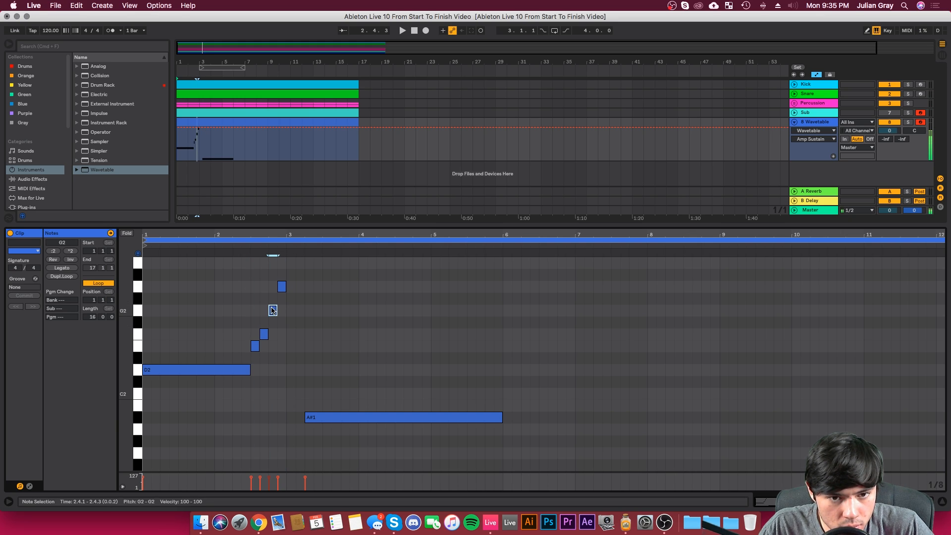
left_click_drag(273, 310, 272, 371)
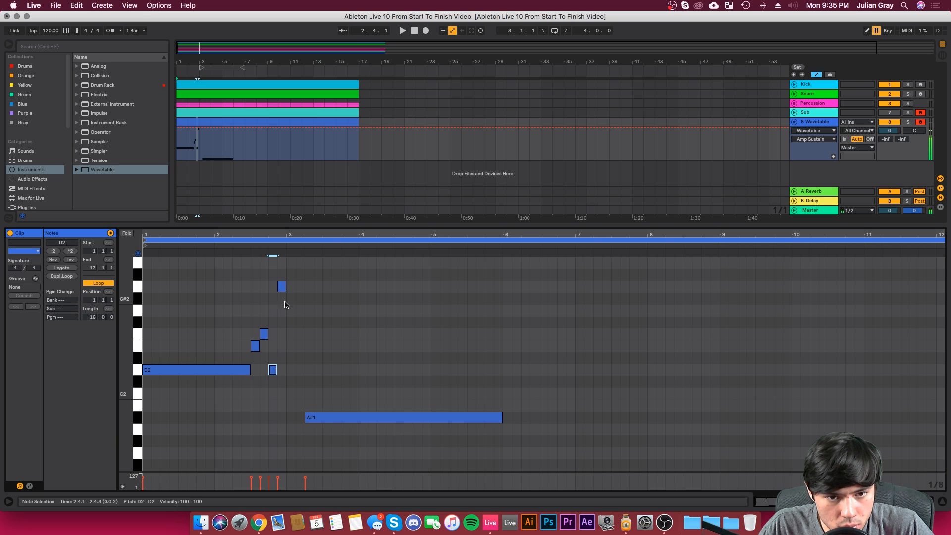
Step: Move the long A#1 note to start at bar 3 and play back the bass line
left_click(345, 417)
mouse_move(337, 417)
left_mouse_down()
mouse_move(308, 420)
mouse_move(318, 420)
left_mouse_up()
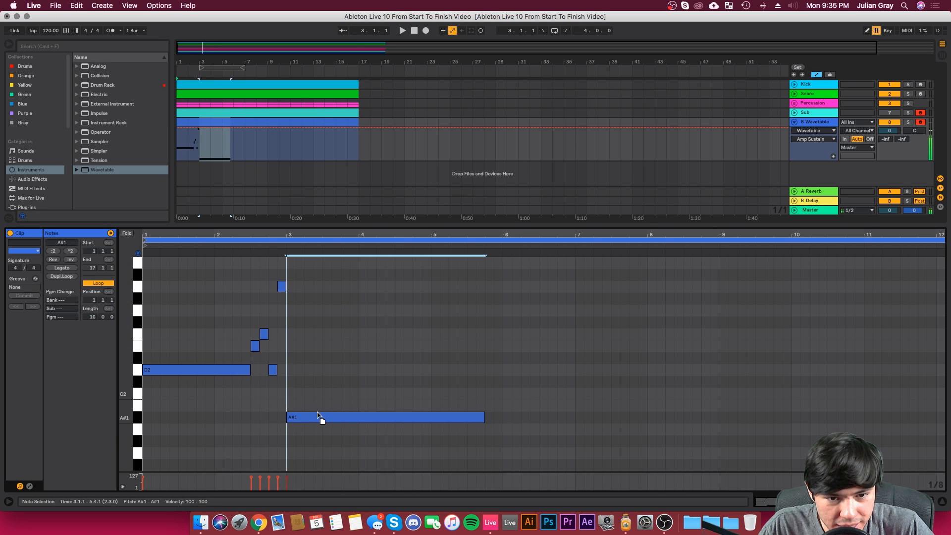
left_click(285, 365)
key("space")
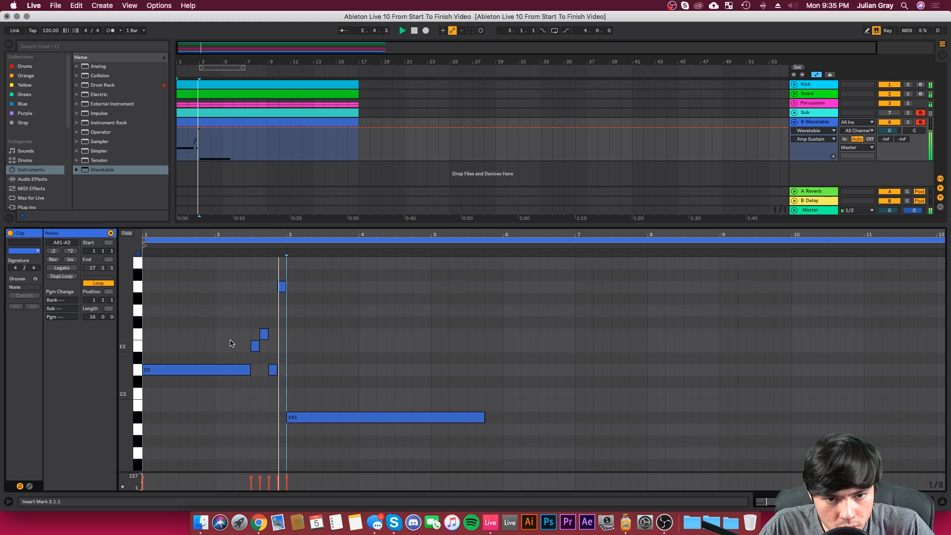
left_click(314, 379)
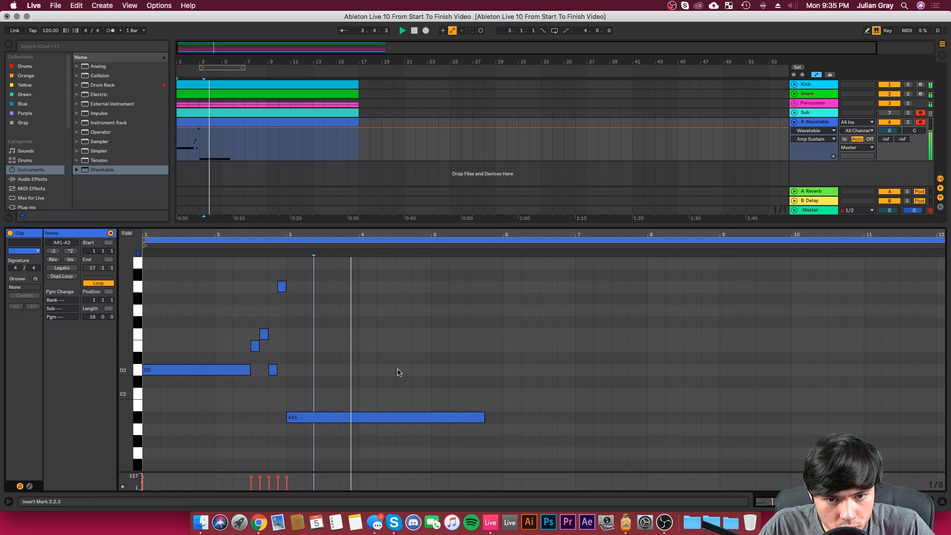
key("space")
Step: Shorten the A#1 note to end at 4.3.1 and follow it with eighth notes D2, A2, G2 and C2
left_click_drag(485, 417, 395, 414)
double_click(399, 370)
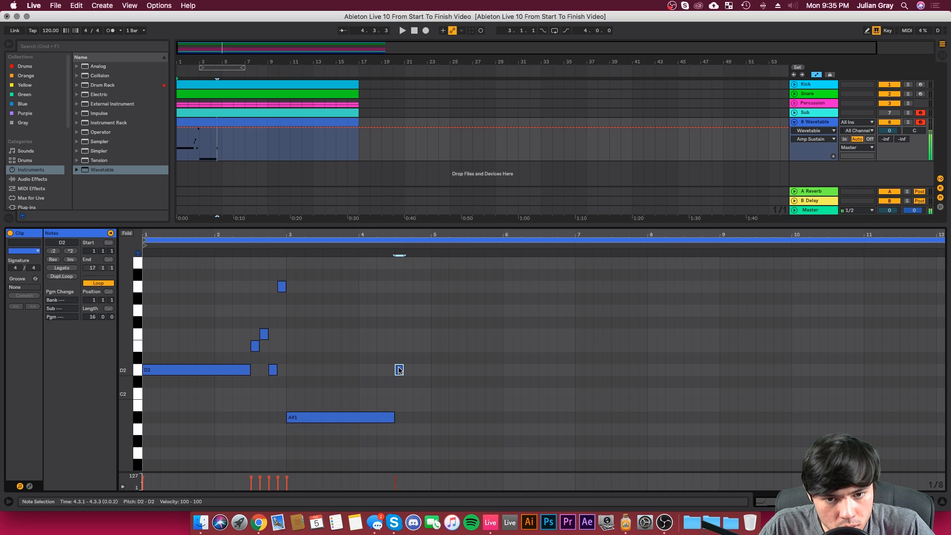
double_click(408, 286)
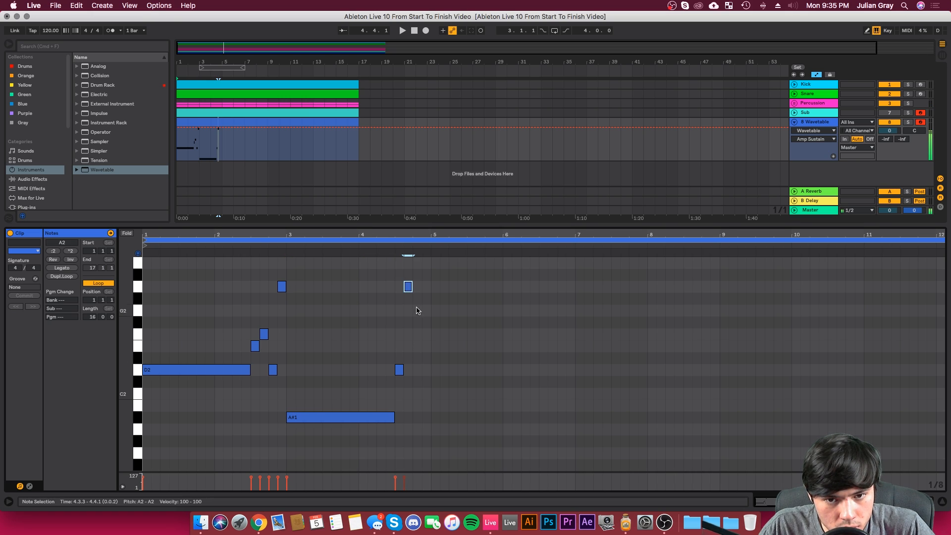
double_click(418, 310)
double_click(426, 394)
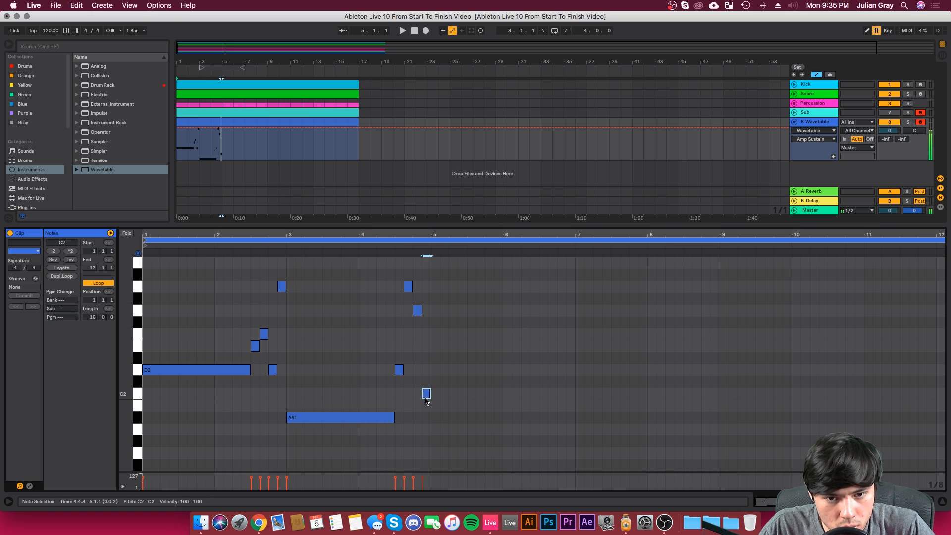
Step: Add an F2 note running from 5.1.1 to 6.3.1
double_click(436, 370)
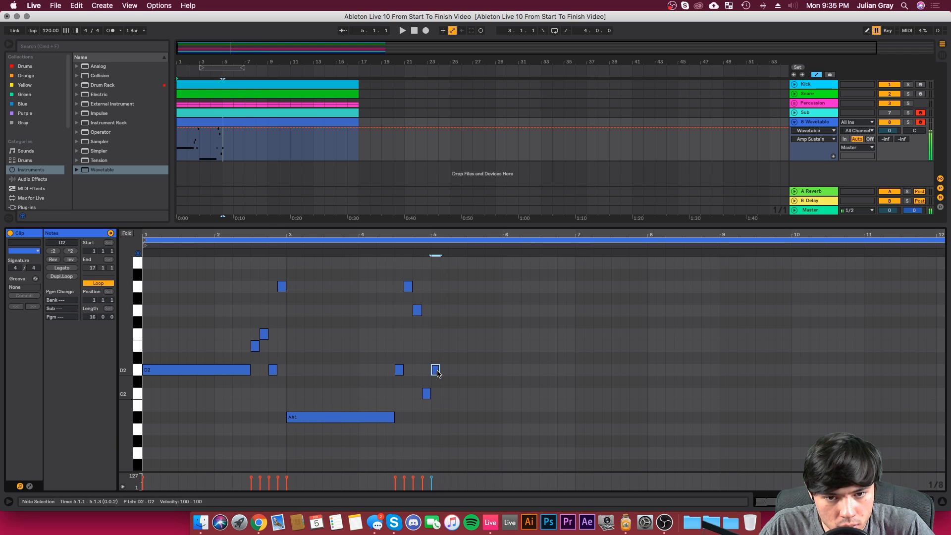
left_click_drag(436, 370, 539, 331)
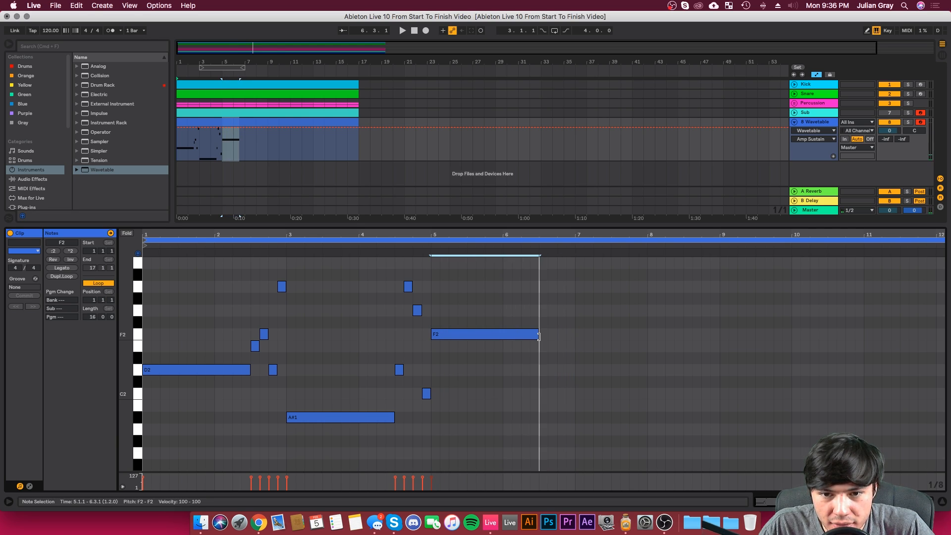
Step: Examine the long notes and the eighth-note runs of the bass line between bars 1 and 6
left_click(407, 272)
left_click(422, 263)
left_click(431, 264)
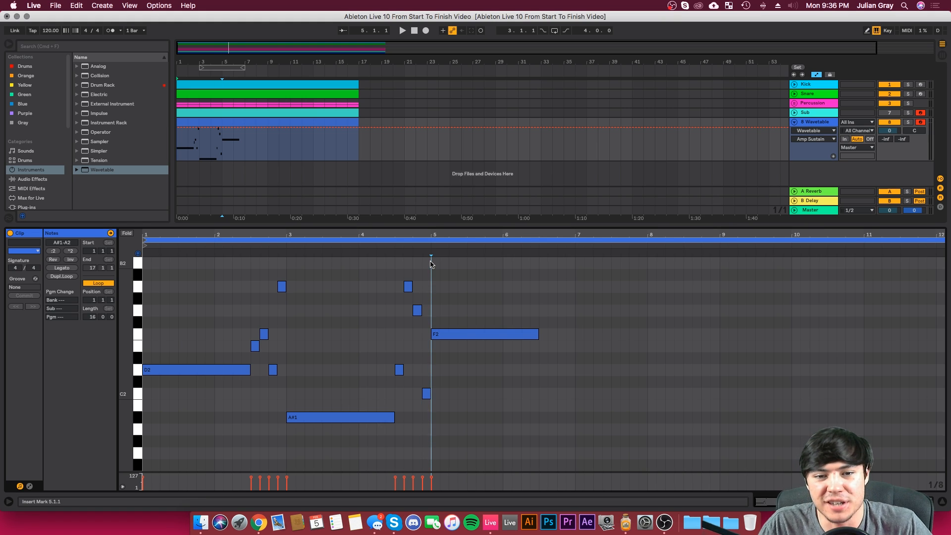
mouse_move(282, 265)
left_mouse_down()
mouse_move(252, 389)
mouse_move(297, 265)
mouse_move(281, 266)
left_mouse_up()
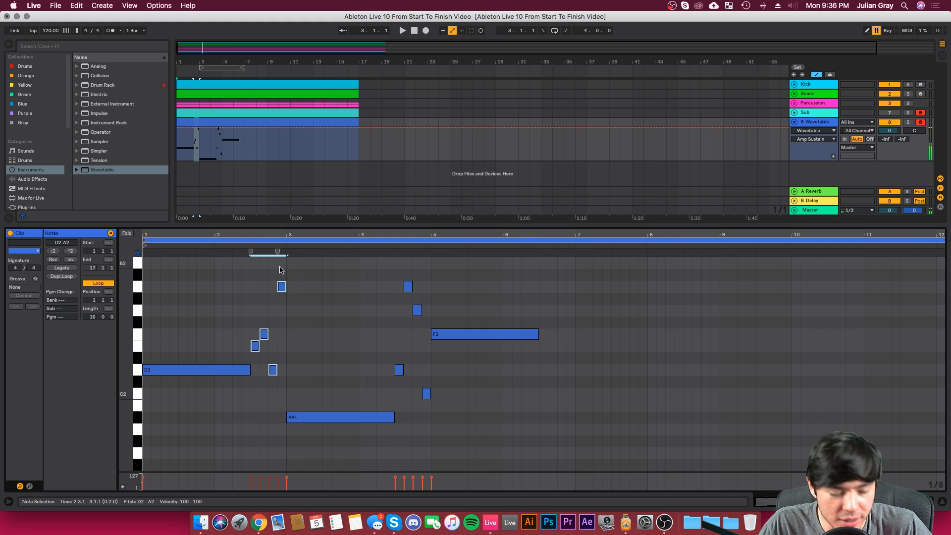
left_click(540, 291)
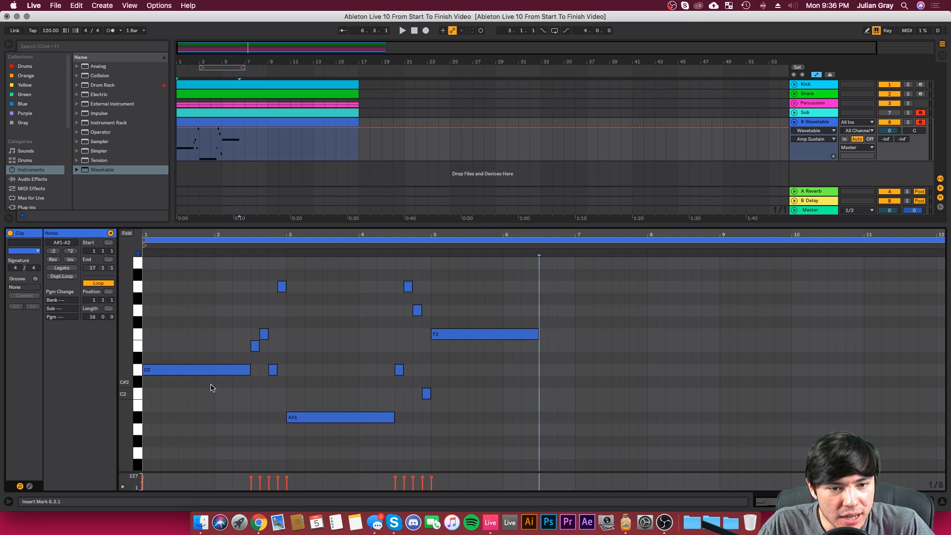
left_click_drag(212, 387, 69, 350)
left_click(214, 342)
left_click_drag(217, 353, 251, 375)
left_click(254, 314)
left_click(256, 270)
left_click_drag(256, 270, 286, 420)
left_click(278, 359)
left_click_drag(256, 348, 265, 338)
left_click_drag(262, 376, 277, 352)
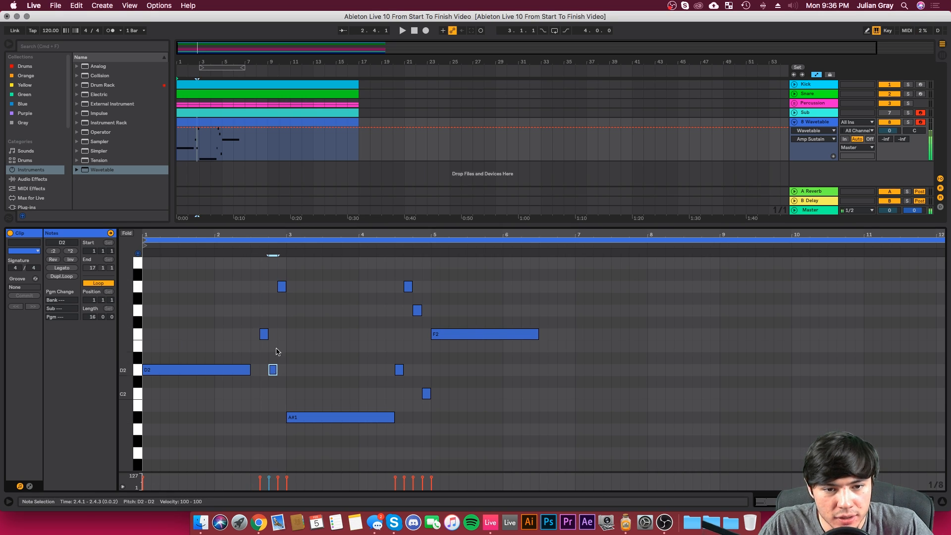
left_click(280, 297)
double_click(253, 343)
left_click(250, 355)
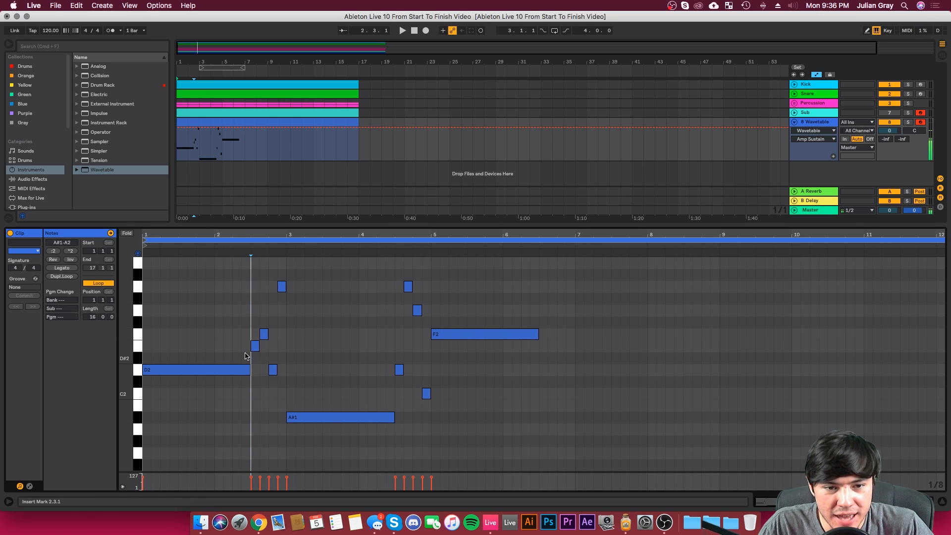
Step: Play back the bass line into bar 5
left_click_drag(212, 340, 3, 386)
key("space")
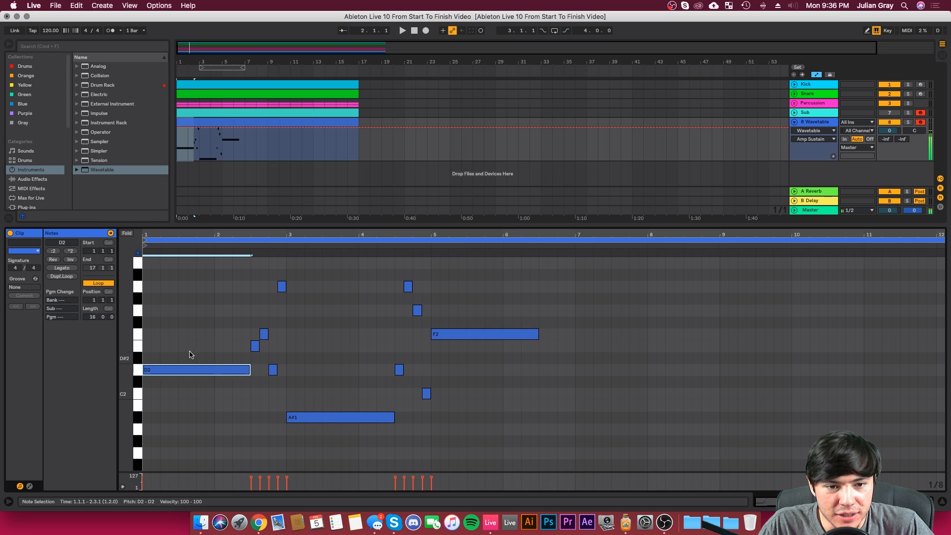
left_click(248, 357)
key("space")
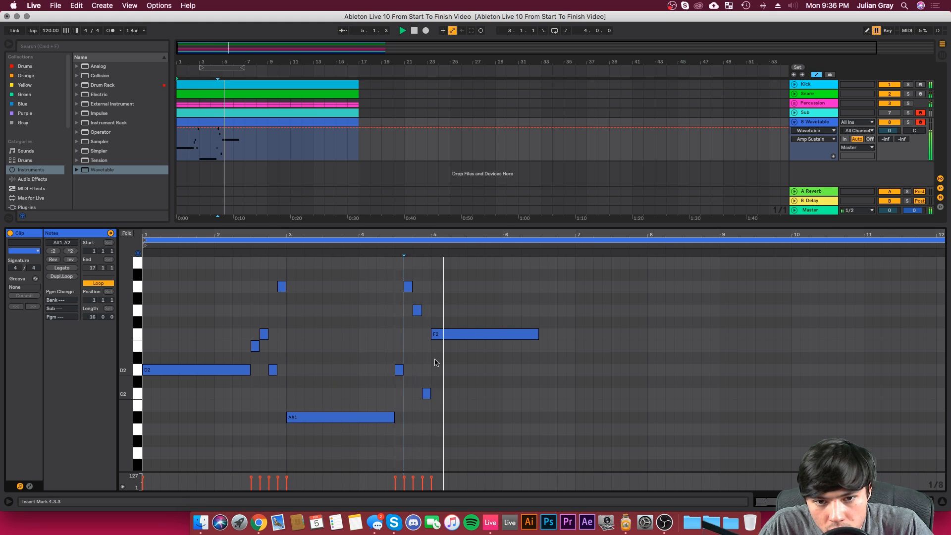
key("space")
Step: Lower the long note at 5.1.1 to C2 and the eighth note just before it to A#1, and play back the change
left_click_drag(467, 335, 430, 423)
left_click(456, 393)
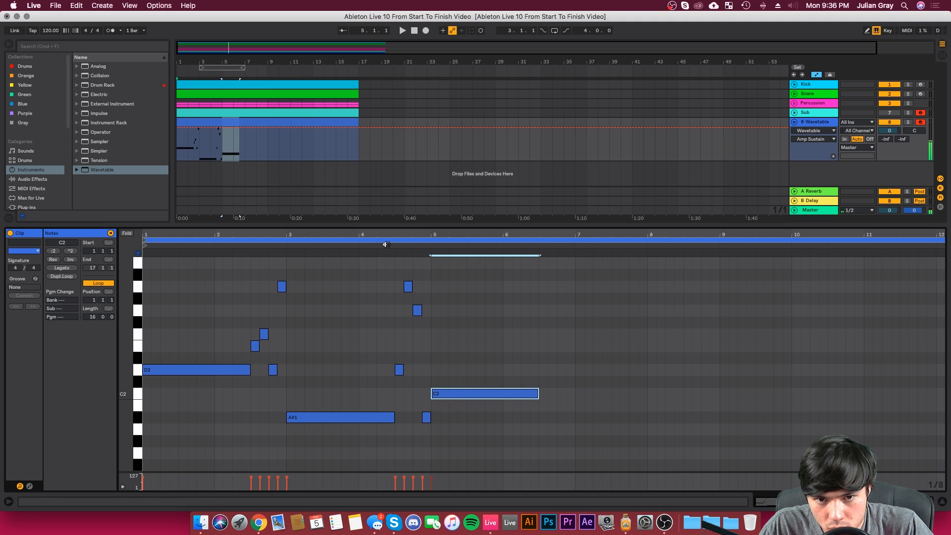
left_click(391, 255)
left_click(436, 295)
left_click(431, 322)
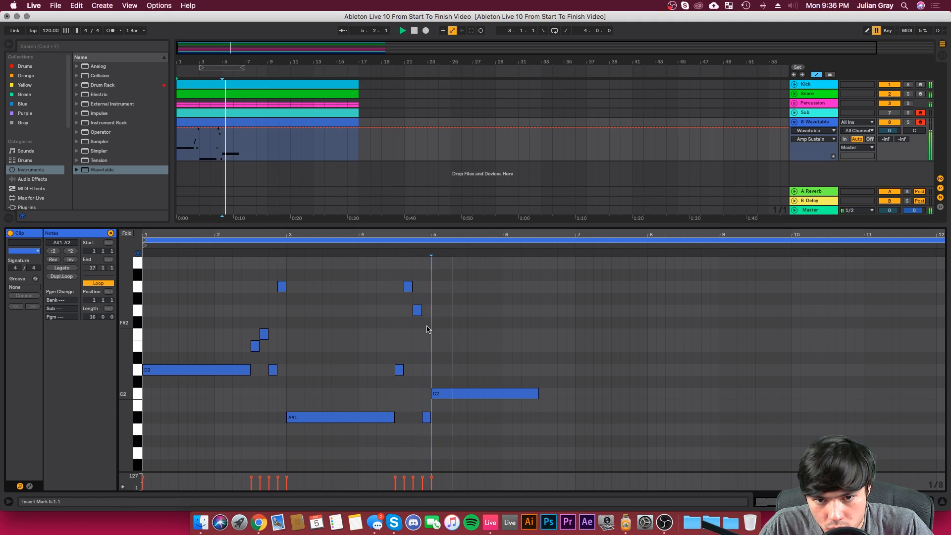
Step: Add eighth notes A#2, A2, G2 and D3 between 6.3.1 and bar 7
scroll(549, 291, "up", 2)
double_click(545, 287)
mouse_move(545, 288)
left_mouse_down()
mouse_move(545, 308)
mouse_move(545, 296)
left_mouse_up()
double_click(553, 311)
double_click(562, 334)
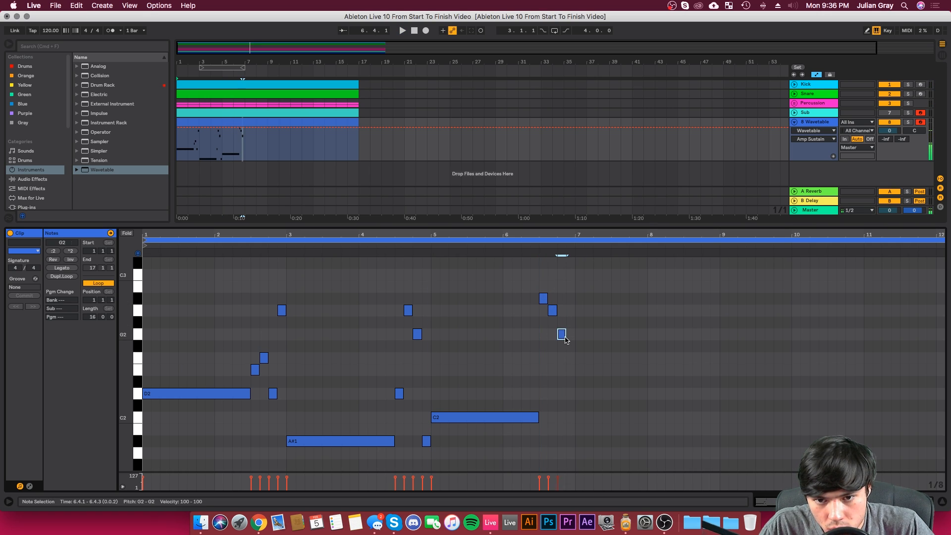
double_click(571, 275)
mouse_move(571, 275)
left_mouse_down()
mouse_move(569, 259)
mouse_move(570, 274)
left_mouse_up()
double_click(578, 417)
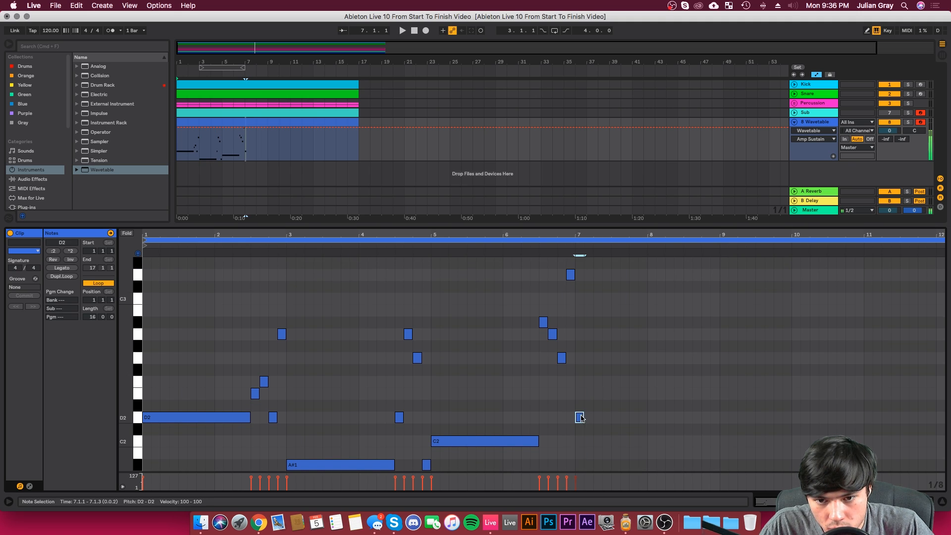
left_click_drag(584, 417, 720, 418)
left_click(664, 379)
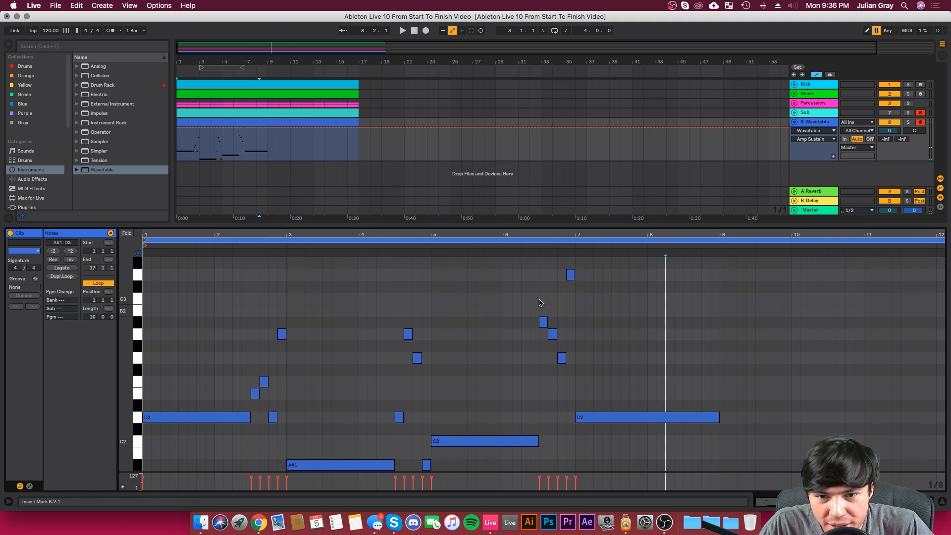
left_click(539, 317)
left_click(574, 266)
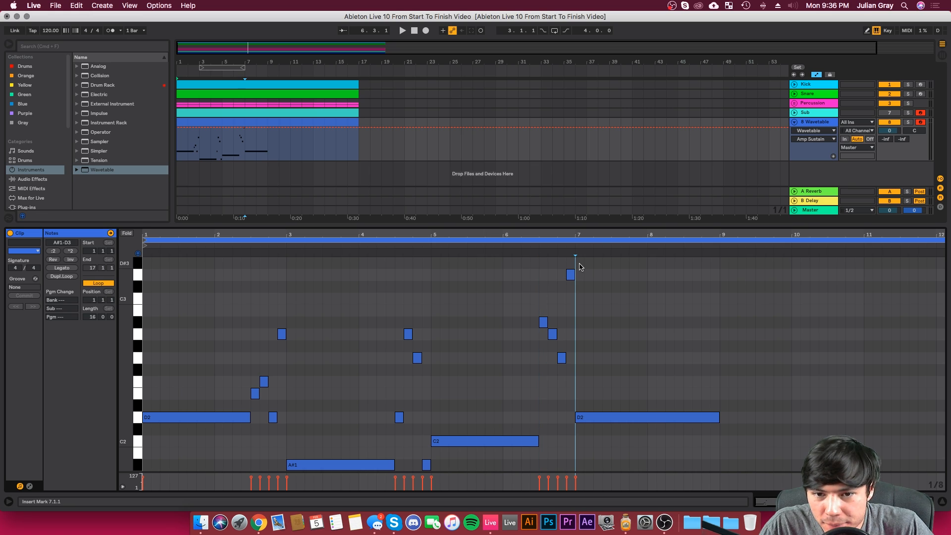
left_click(616, 326)
left_click(616, 418)
key("Delete")
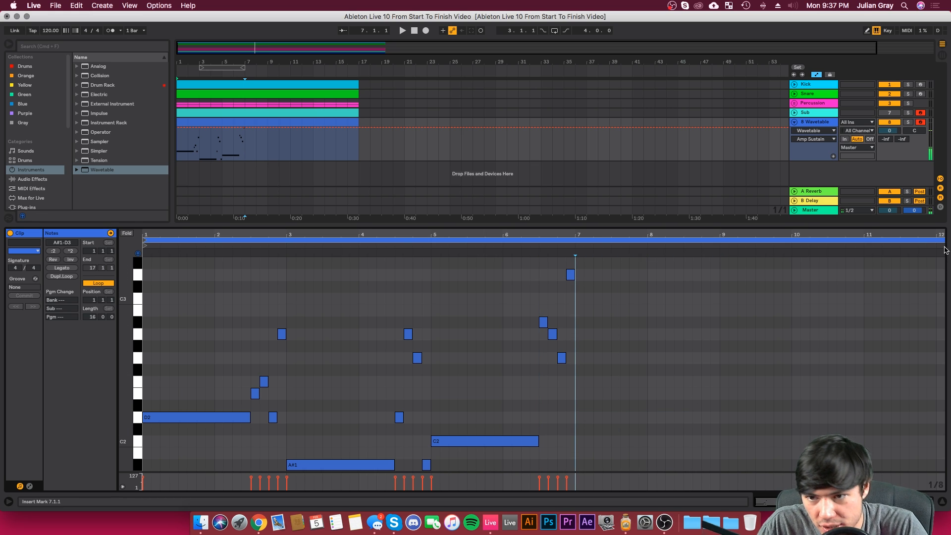
Step: Shorten the bass clip's loop to 8 bars, ending at 9.1.1
left_click_drag(633, 235, 949, 142)
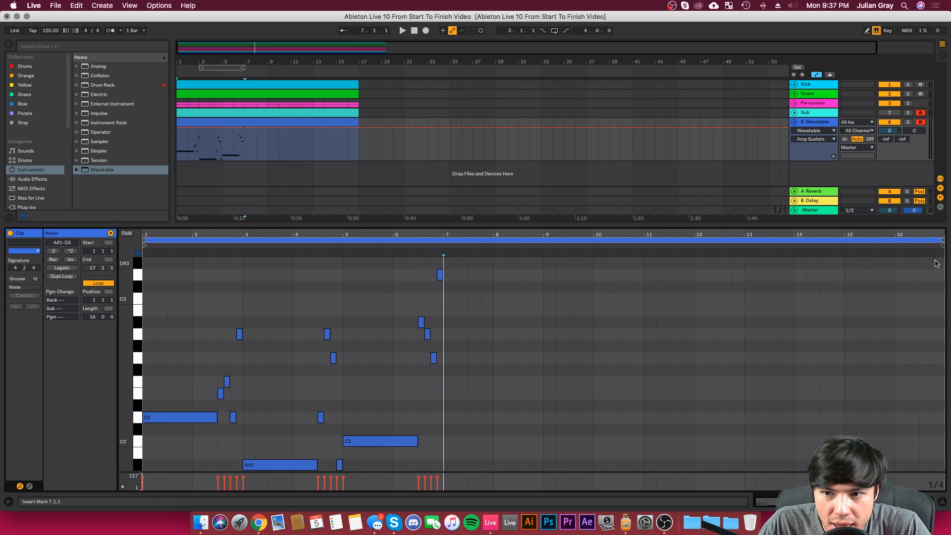
left_click_drag(943, 248, 444, 249)
key("space")
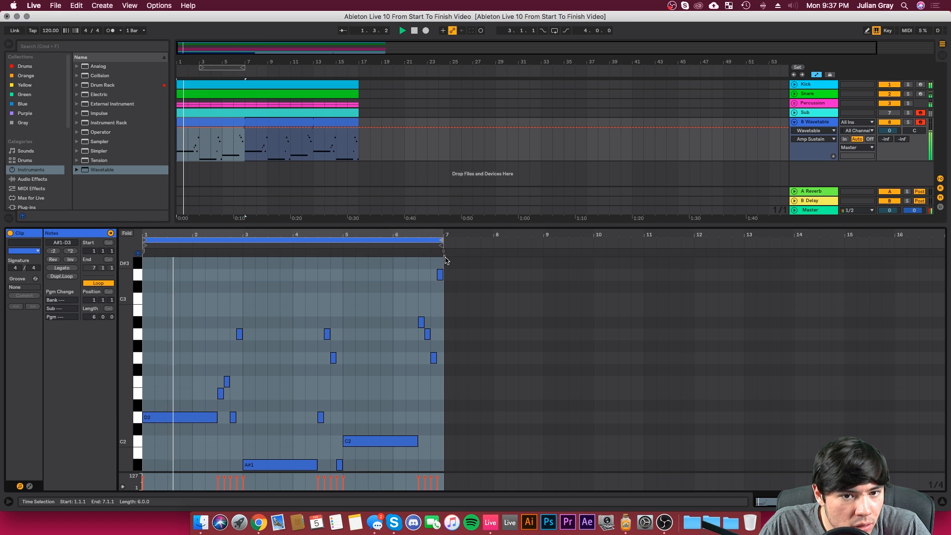
left_click_drag(442, 243, 538, 243)
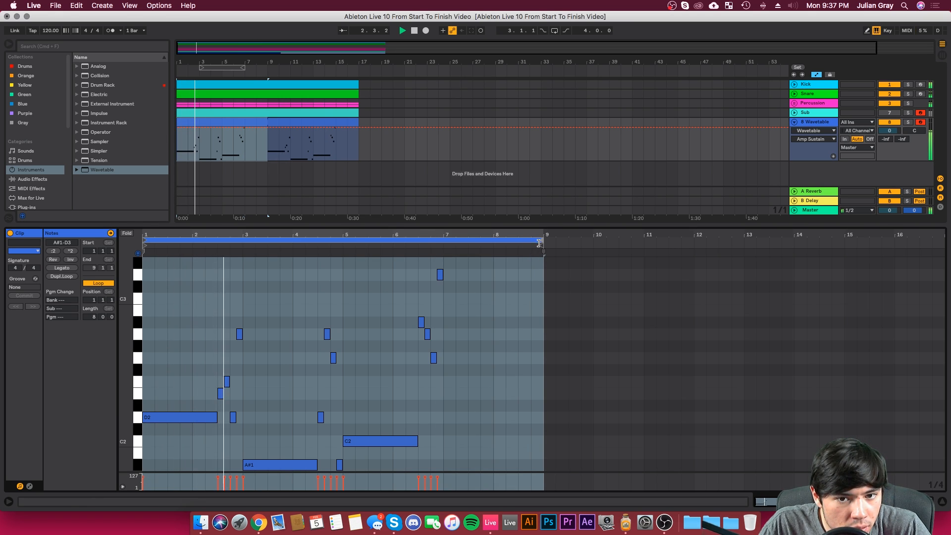
key("space")
Step: Enlarge the note editor and duplicate the notes of bars 5 and 6 into bars 7 and 8
left_click(449, 270)
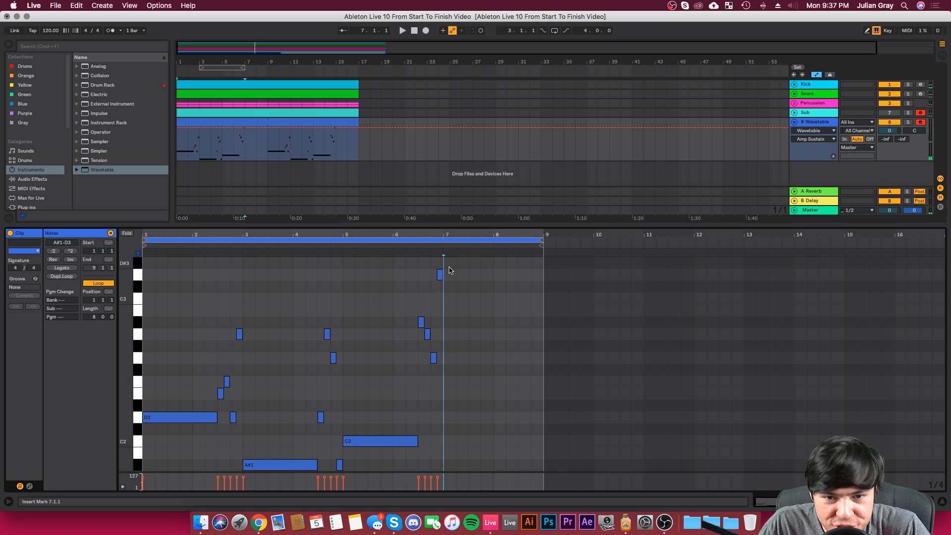
scroll(449, 271, "down", 2)
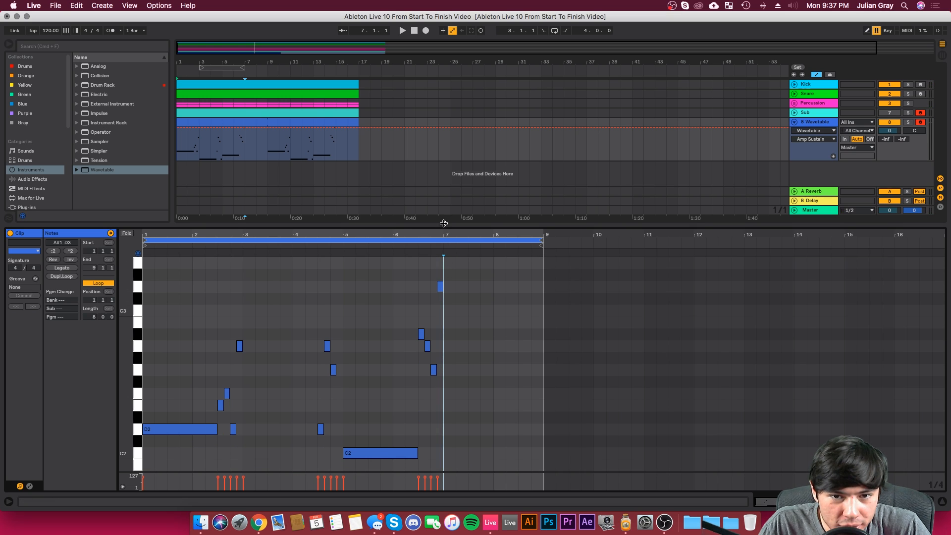
left_click_drag(444, 224, 438, 152)
scroll(450, 295, "down", 1)
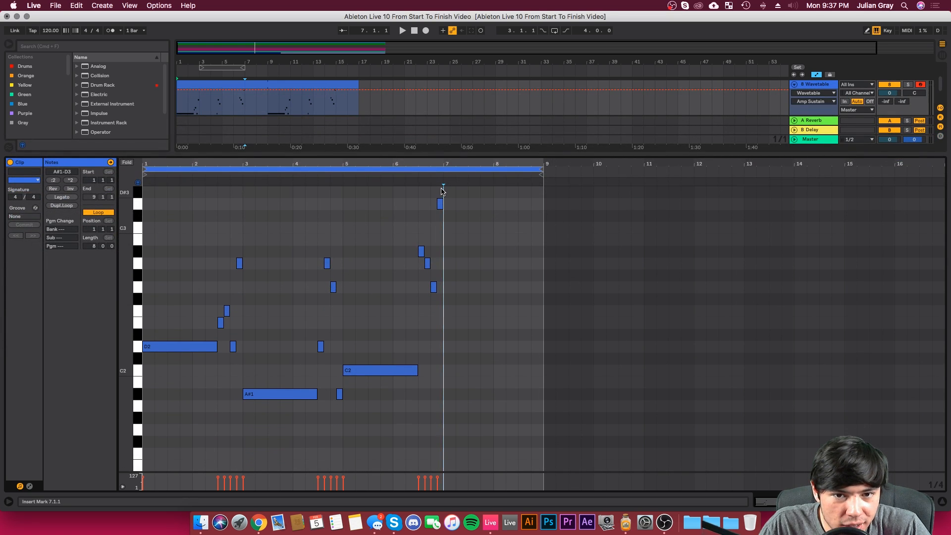
left_click_drag(442, 191, 344, 440)
key("super+d")
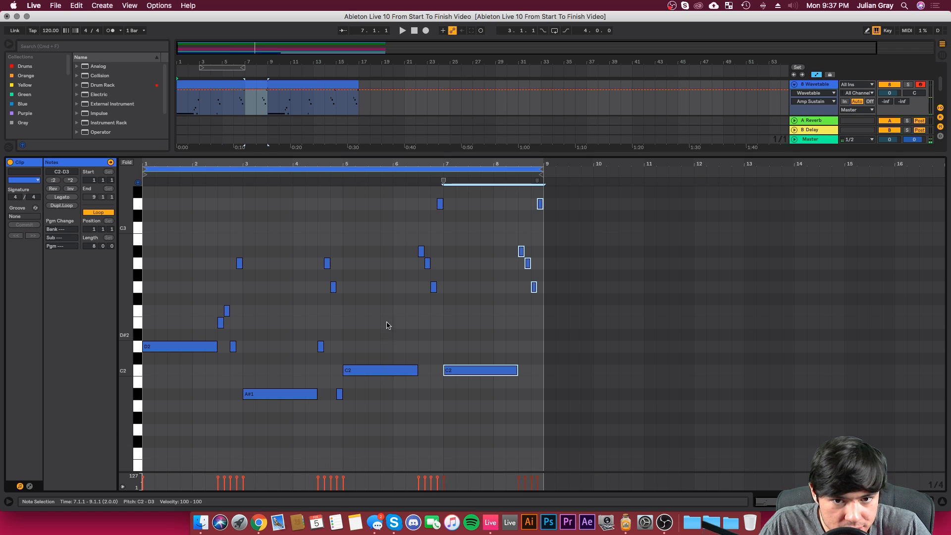
Step: Play back the bass line up to the long C2 note at bar 5
left_click(388, 325)
key("space")
left_click(346, 336)
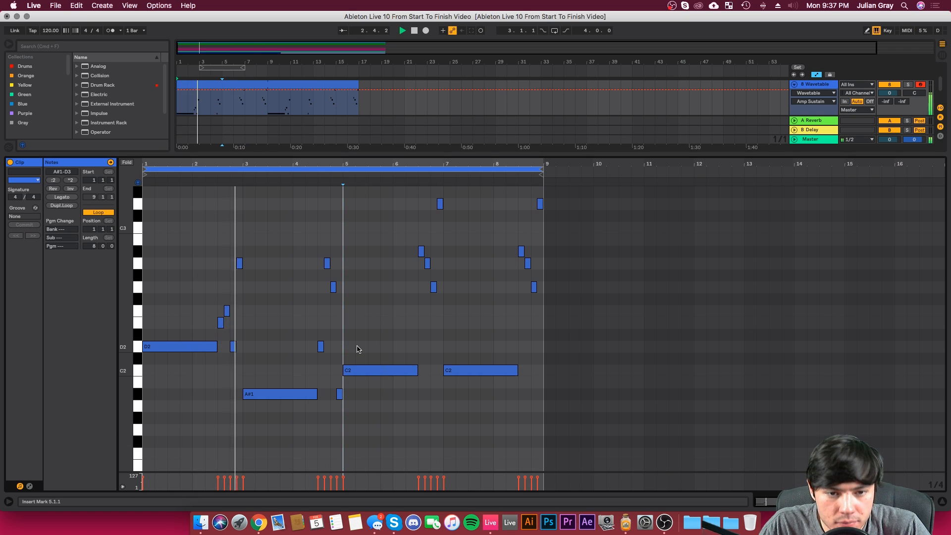
key("space")
left_click(384, 374)
Step: Raise the long note at 7.1.1 to E2, auditioning the transition into bar 7
left_click(441, 333)
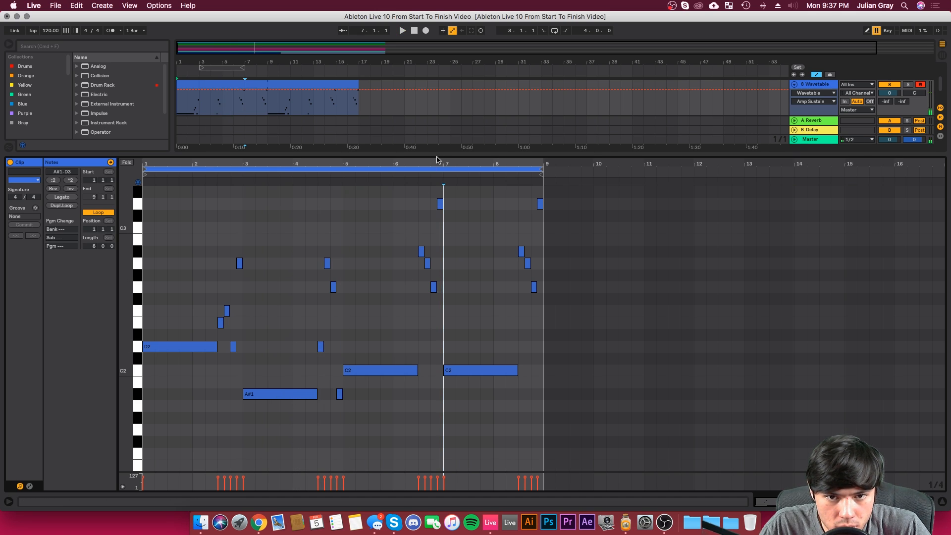
key("space")
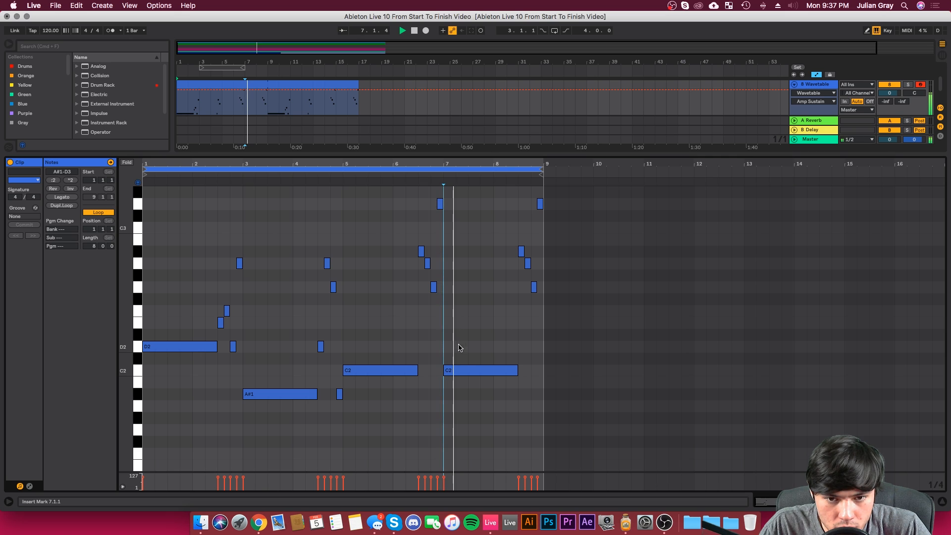
key("space")
left_click_drag(458, 373, 461, 320)
left_click(411, 174)
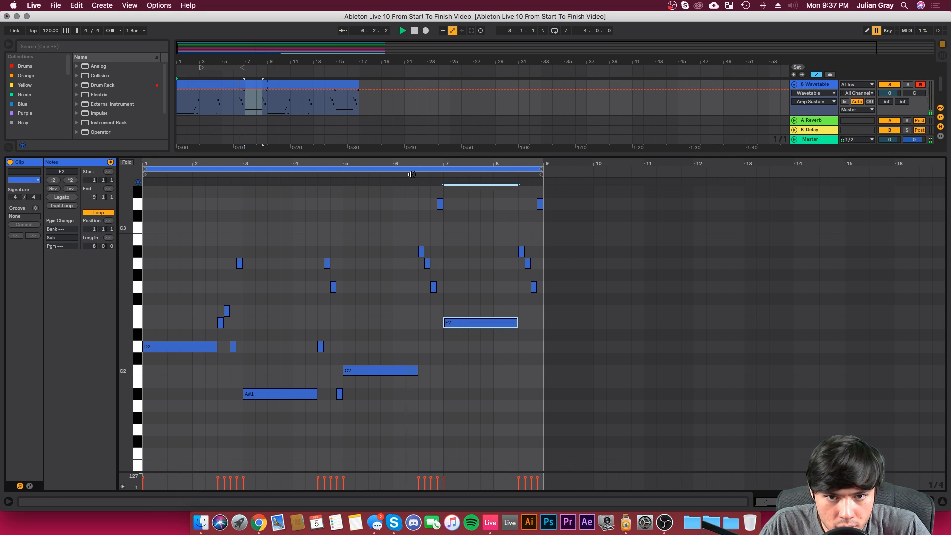
Step: Change the four eighth notes between 6.3.1 and bar 7 to G2, D2, F2 and G2, and play back the run
left_click(422, 251)
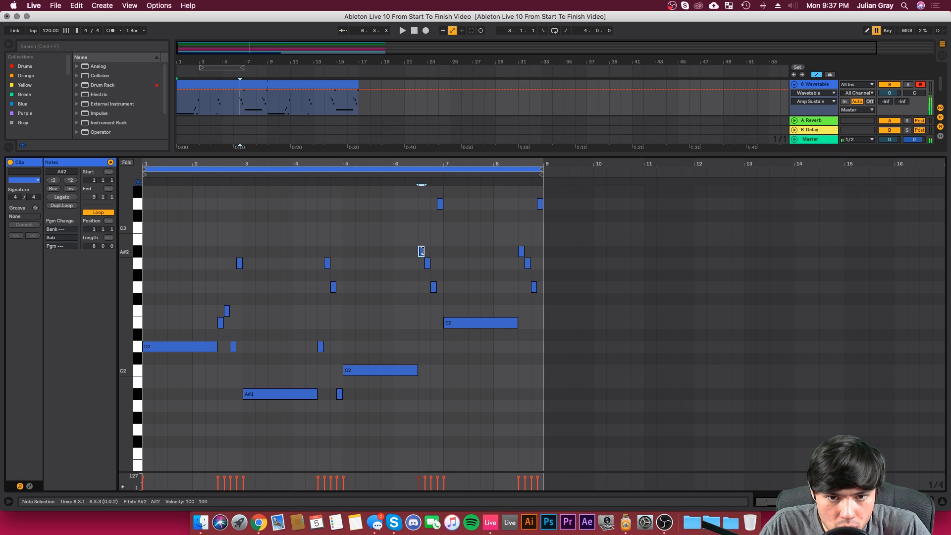
left_click_drag(423, 252, 434, 317)
left_click_drag(425, 265, 428, 313)
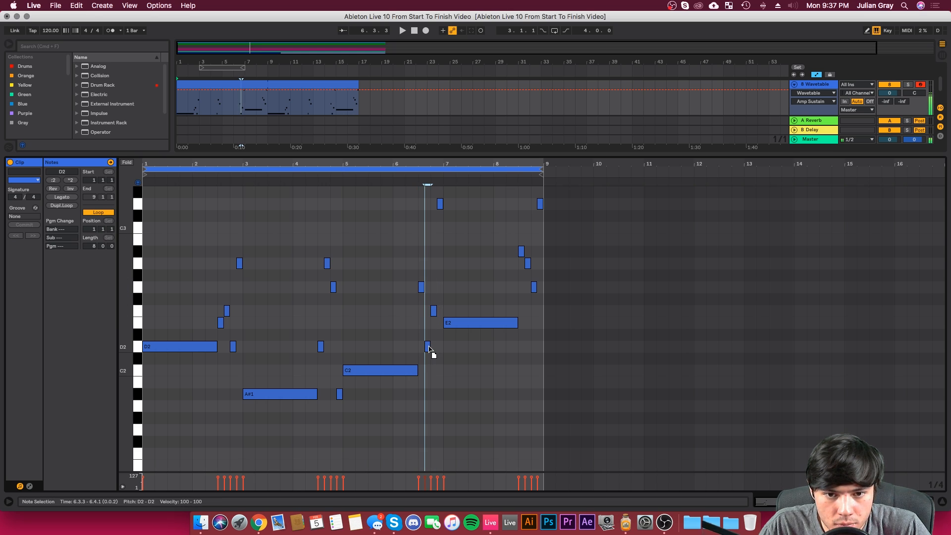
left_click_drag(429, 349, 429, 349)
left_click_drag(440, 206, 445, 290)
left_click(457, 323)
left_click(412, 180)
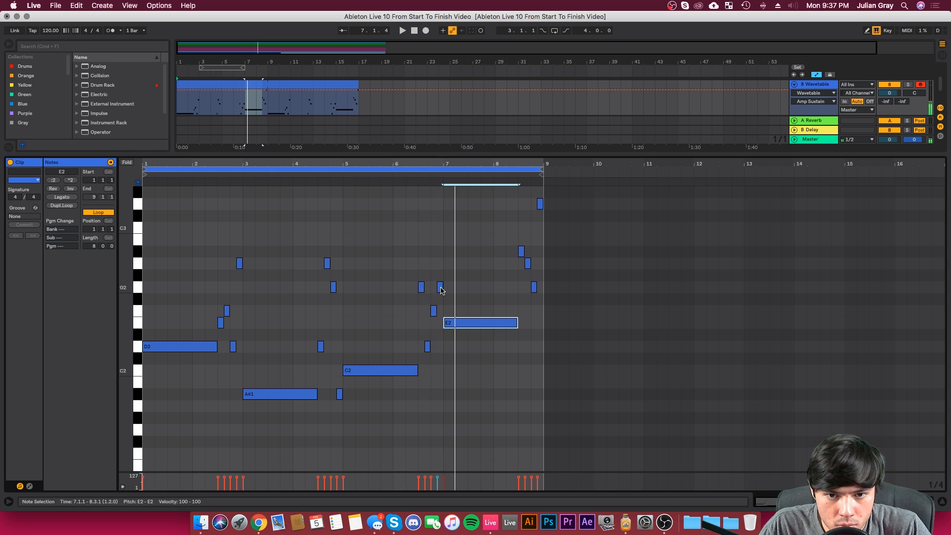
key("space")
Step: Lower the last eighth note before bar 7 to B1 and settle on C2, comparing it with the long E2
left_click_drag(441, 287, 442, 396)
left_click_drag(455, 271, 455, 365)
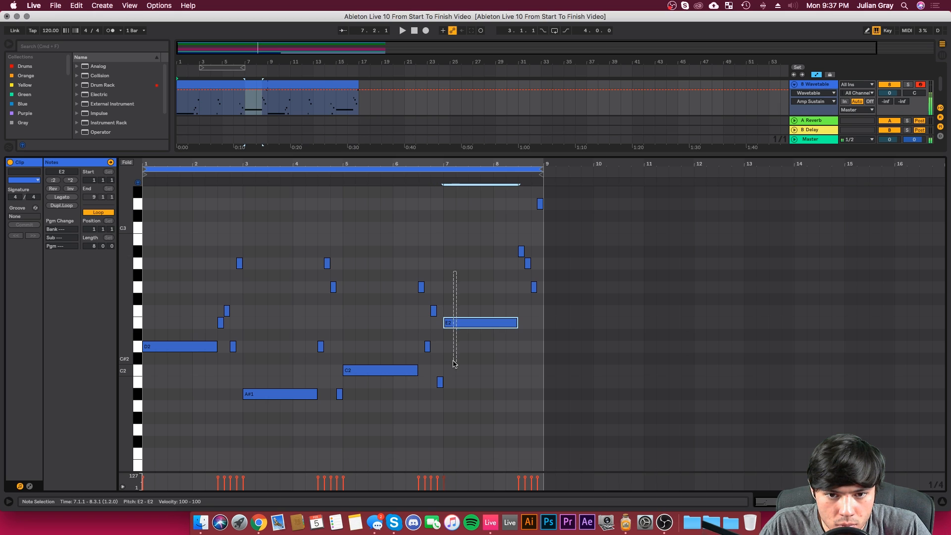
left_click(440, 382)
left_click(457, 323)
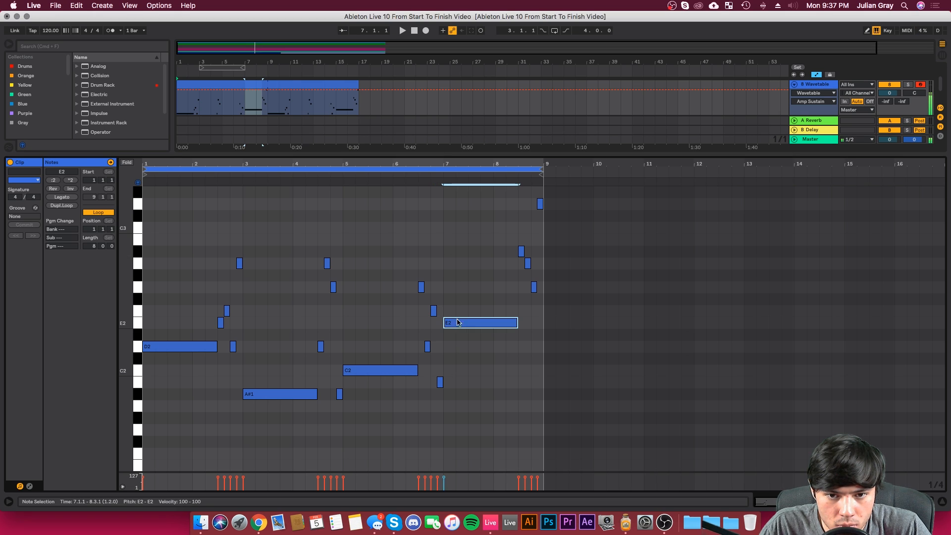
left_click_drag(440, 385, 440, 374)
left_click(464, 326)
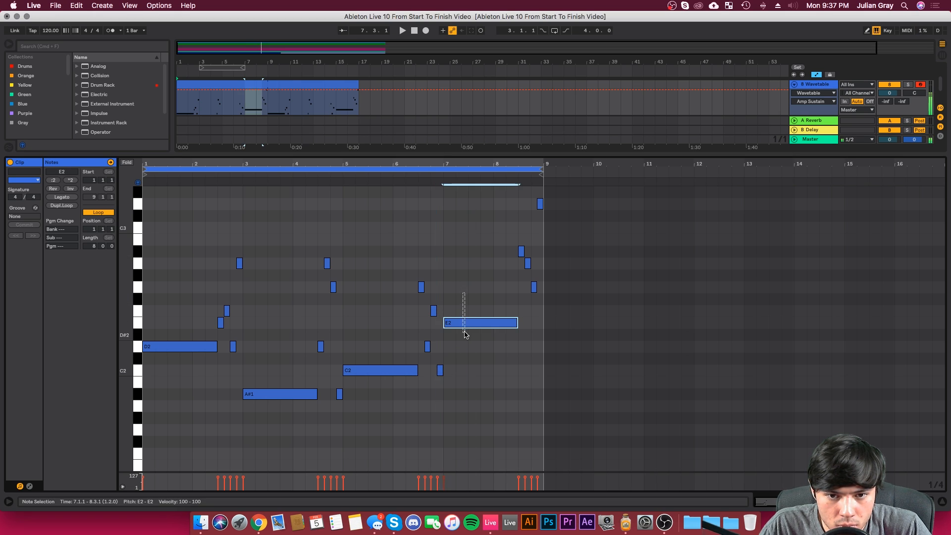
left_click(516, 229)
left_click(432, 225)
left_click(439, 213)
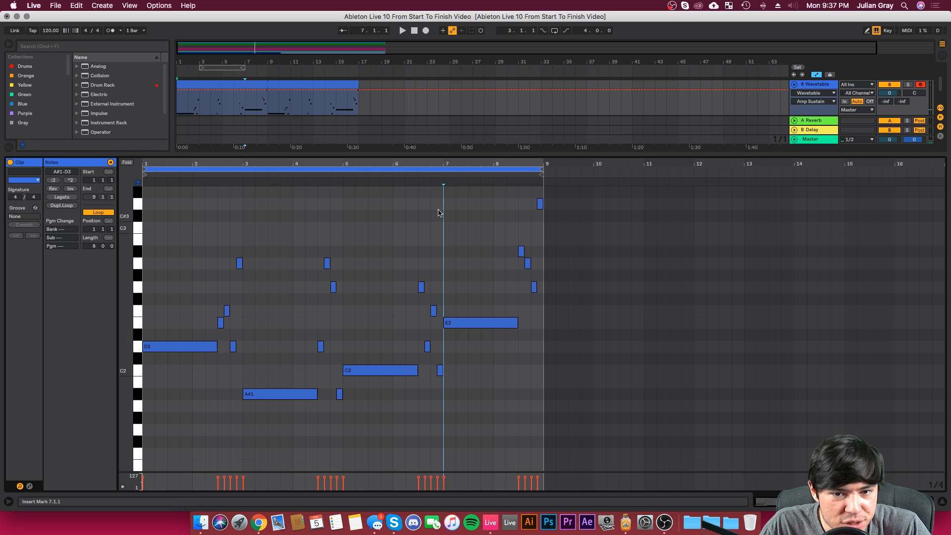
Step: Play back the bass line from bar 1 through the run at the end of bar 4
key("space")
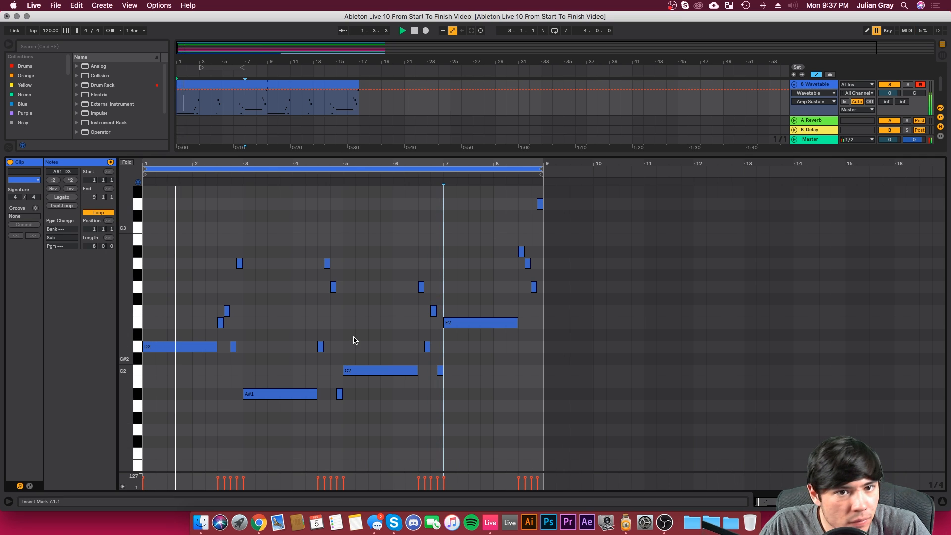
left_click(242, 222)
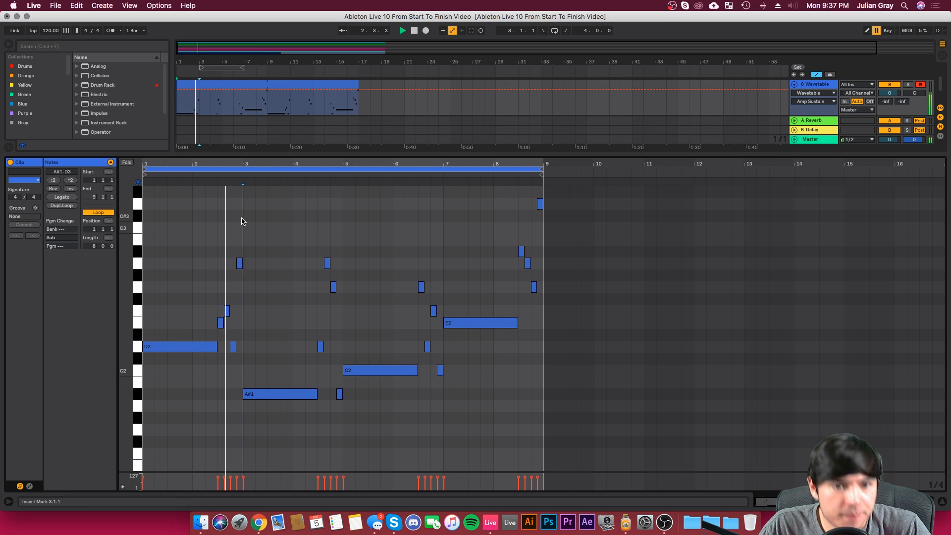
left_click(328, 237)
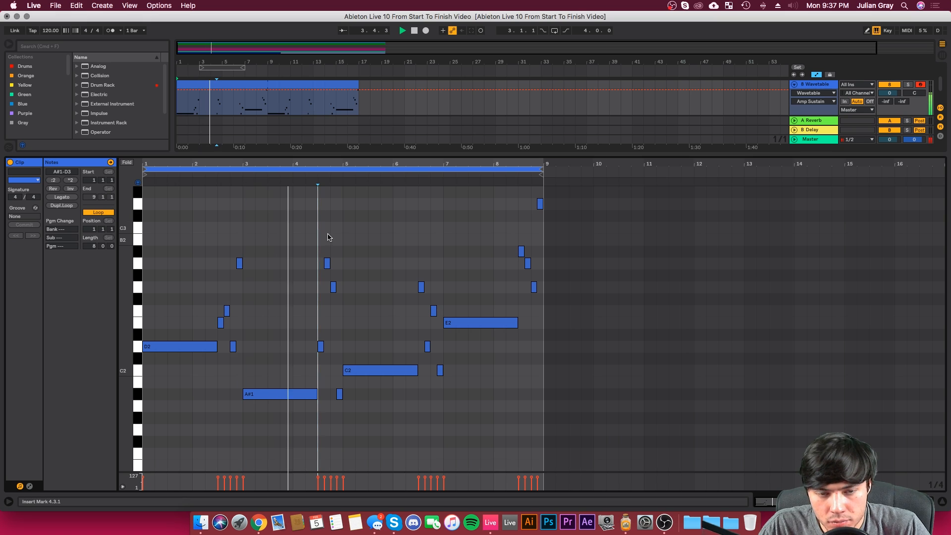
Step: Lower the long note at 7.1.1 to C2 and the eighth note before it to A#1, auditioning the transition into bar 7
left_click(343, 328)
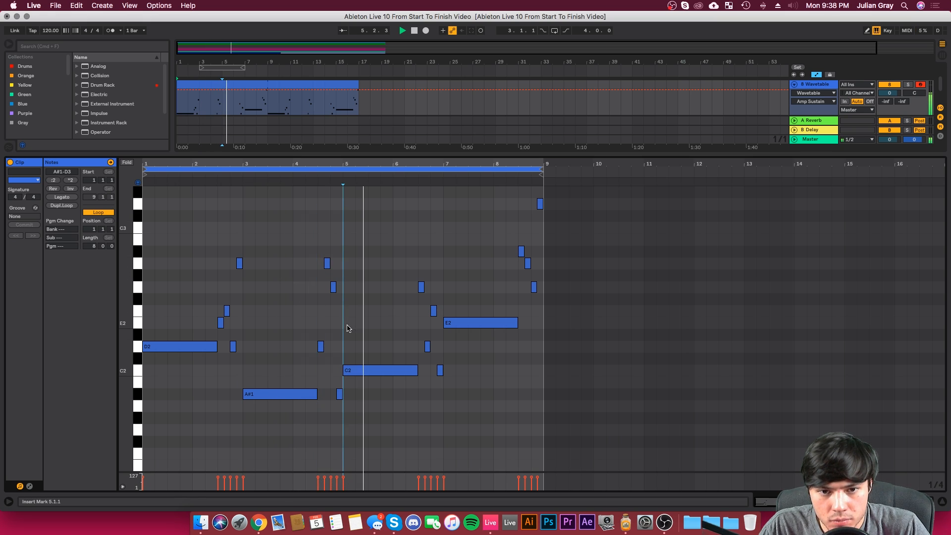
left_click(420, 321)
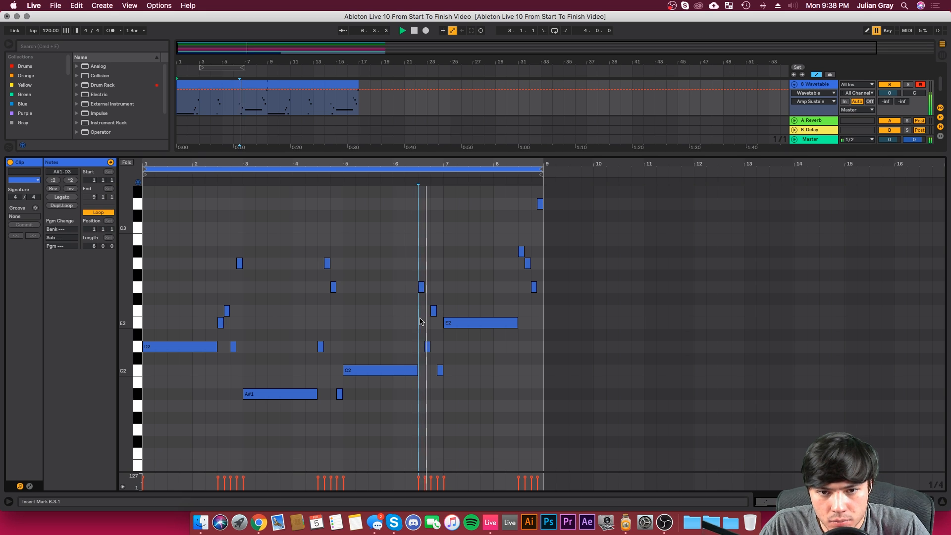
key("space")
left_click_drag(470, 322, 440, 393)
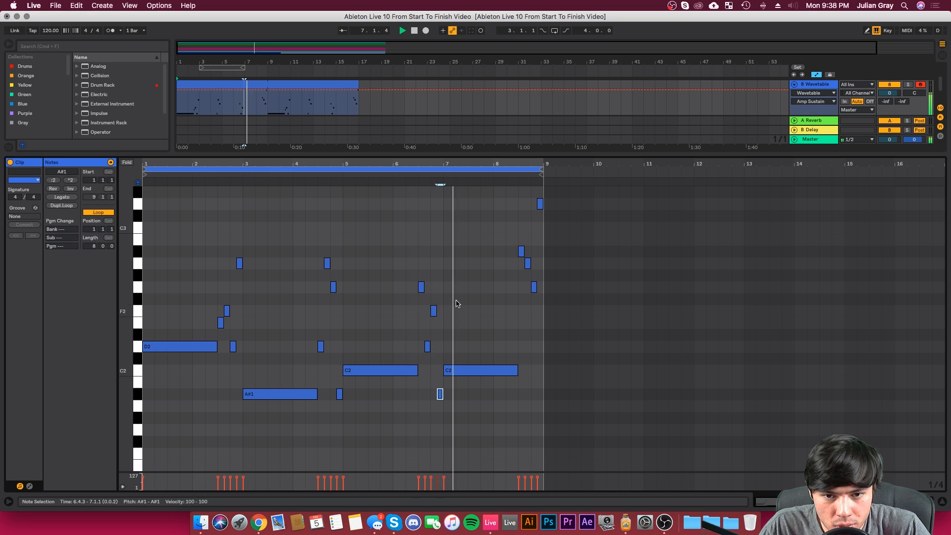
left_click(449, 274)
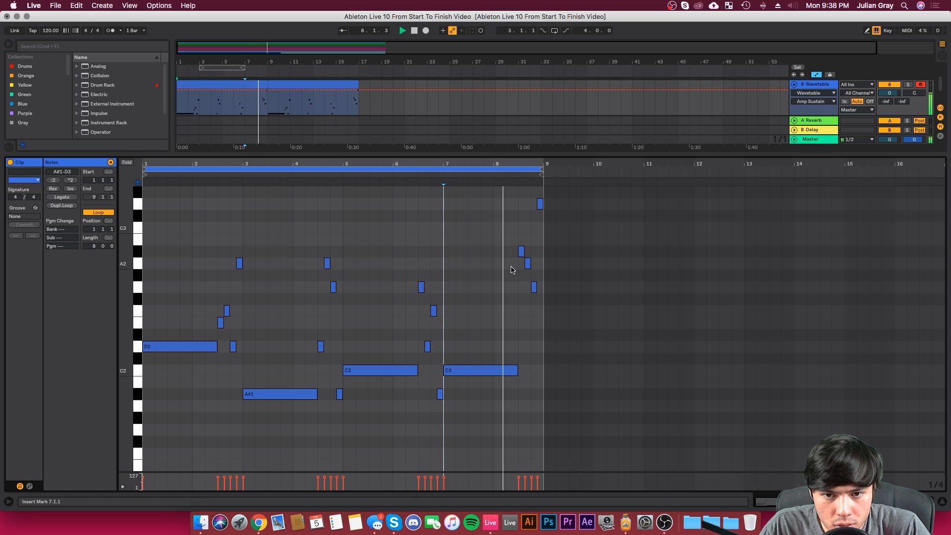
Step: Lower the long note at 5.1.1 to G1, comparing playback of bars 5 to 7 around the change
left_click(406, 349)
left_click(341, 347)
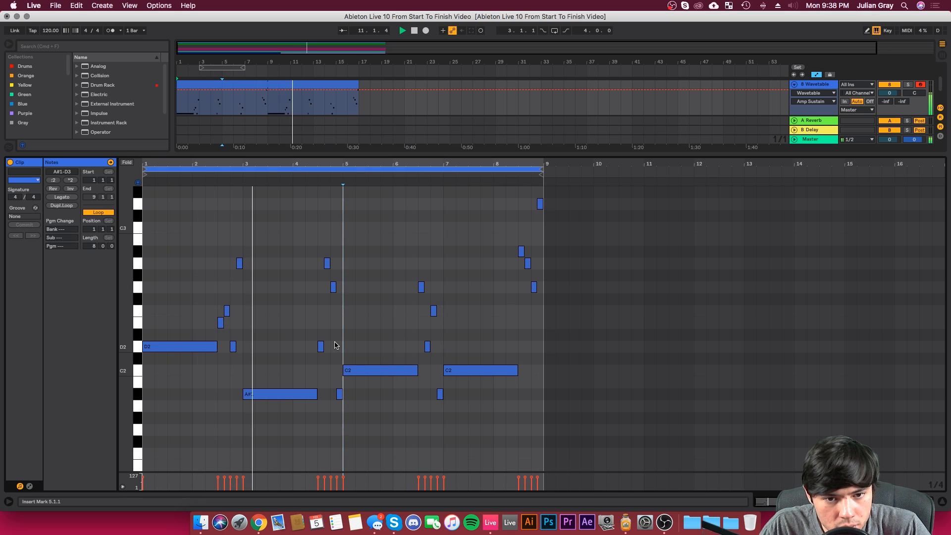
left_click(335, 345)
left_click(347, 341)
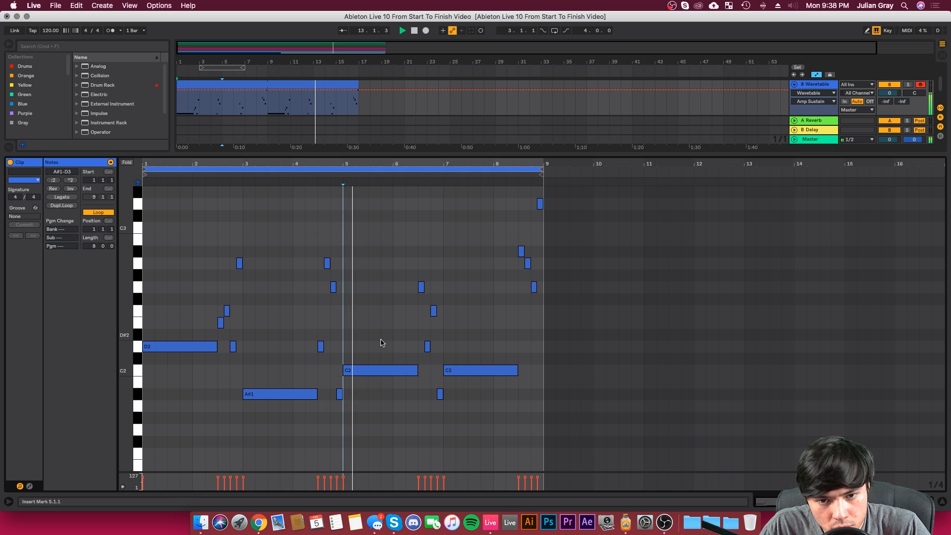
left_click(419, 346)
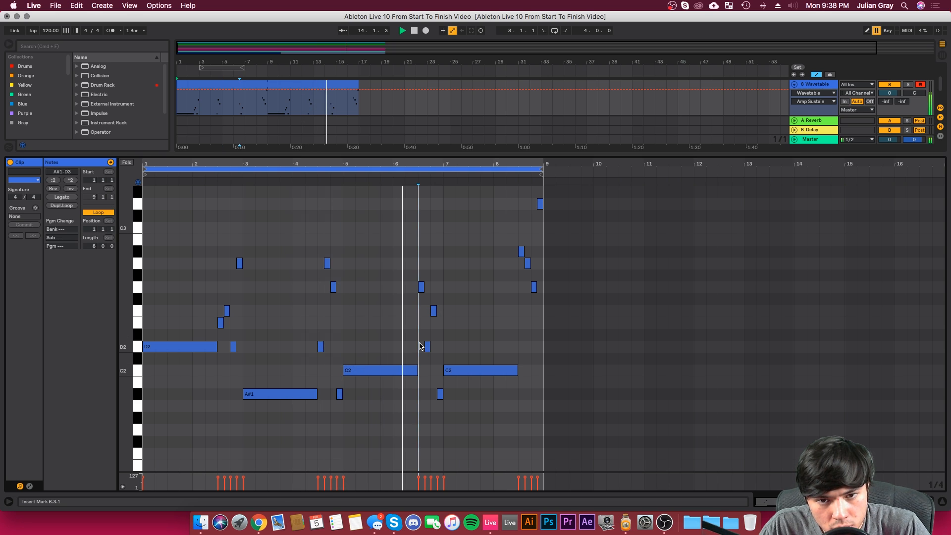
key("space")
left_click(387, 371)
left_click_drag(387, 371, 391, 431)
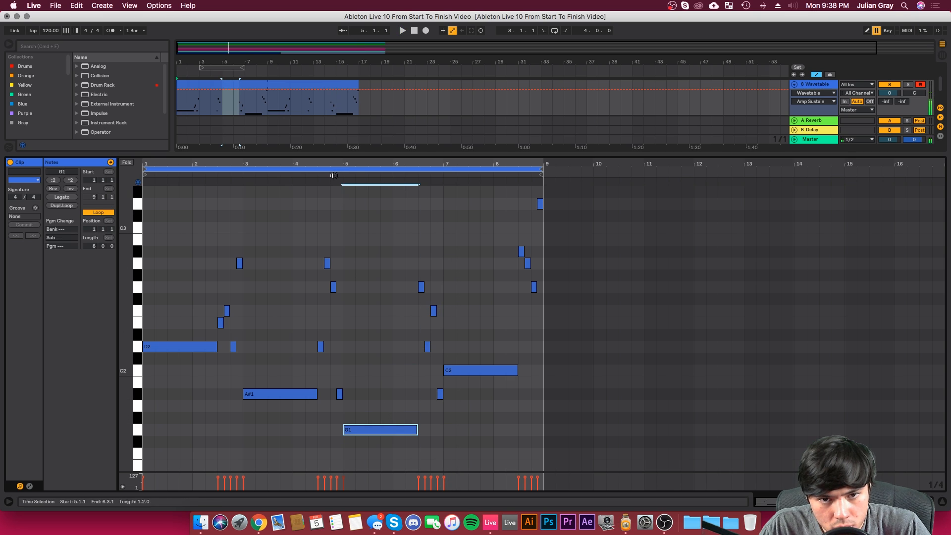
left_click(413, 316)
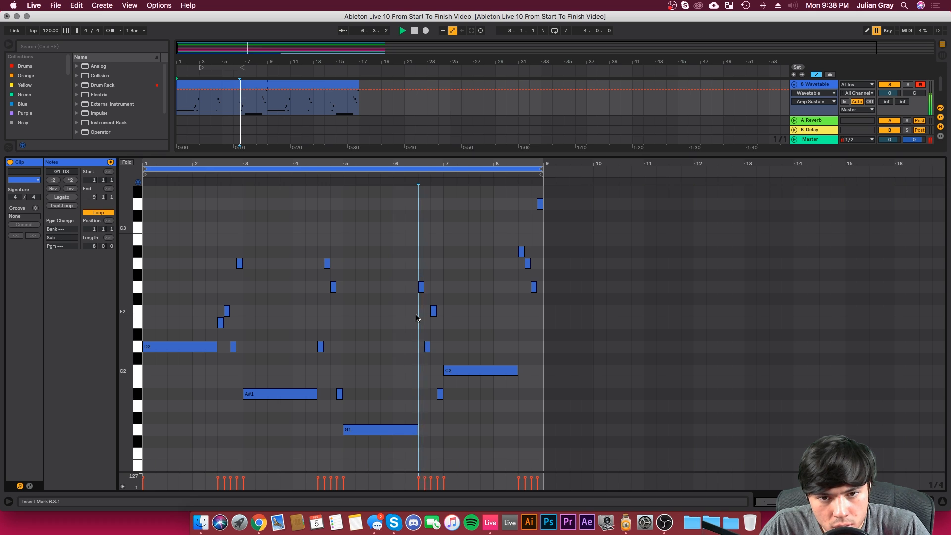
left_click(443, 316)
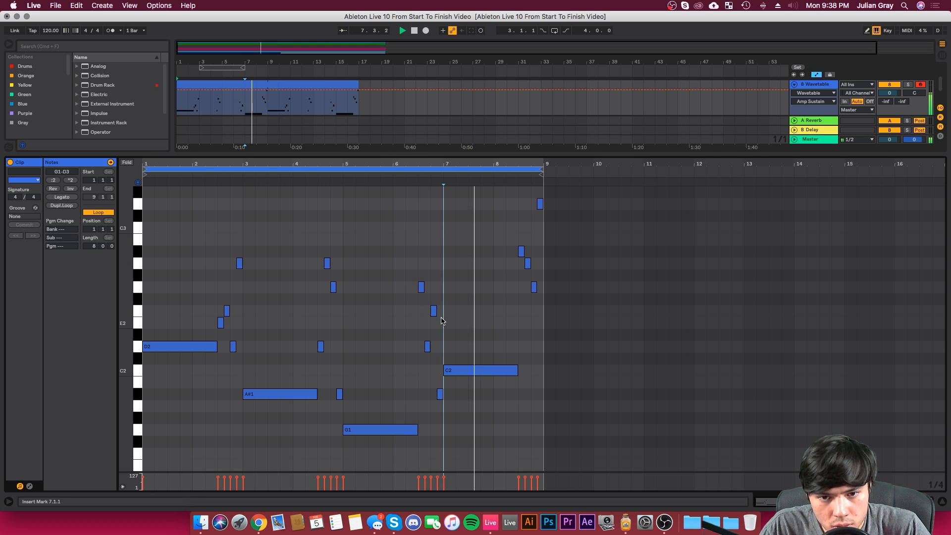
Step: Return to the Wavetable device, select the bass clips across the first 16 bars, and set Filter 1's resonance to 21%
key("shift+Tab")
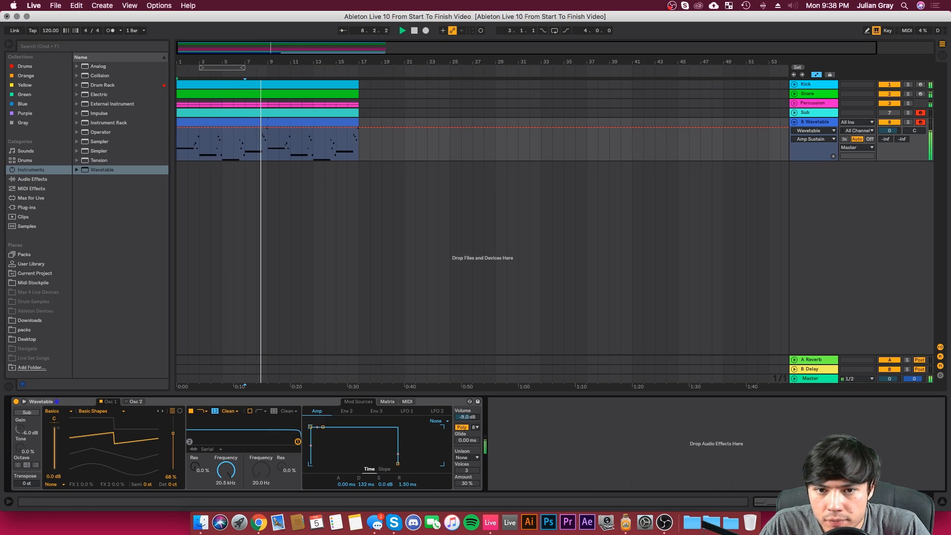
left_click(356, 160)
left_click(278, 123)
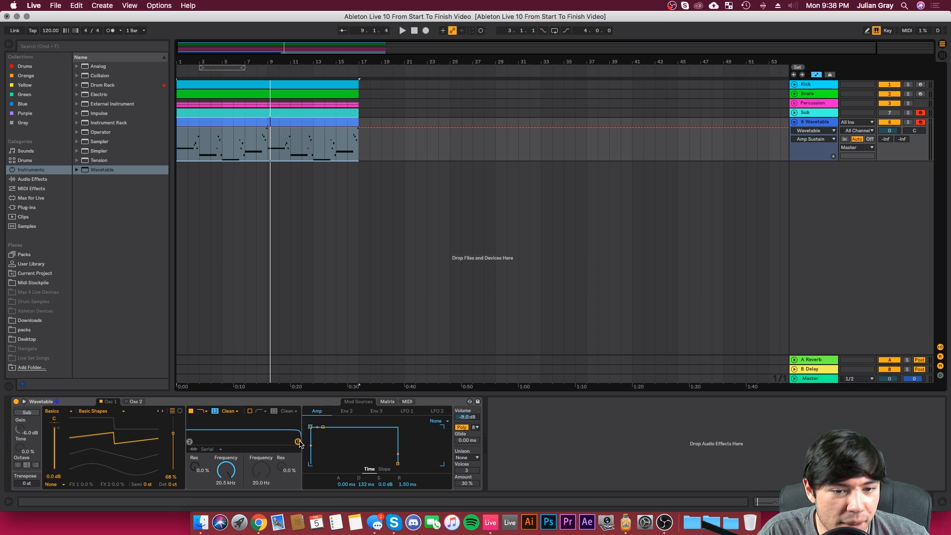
left_click_drag(298, 442, 241, 442)
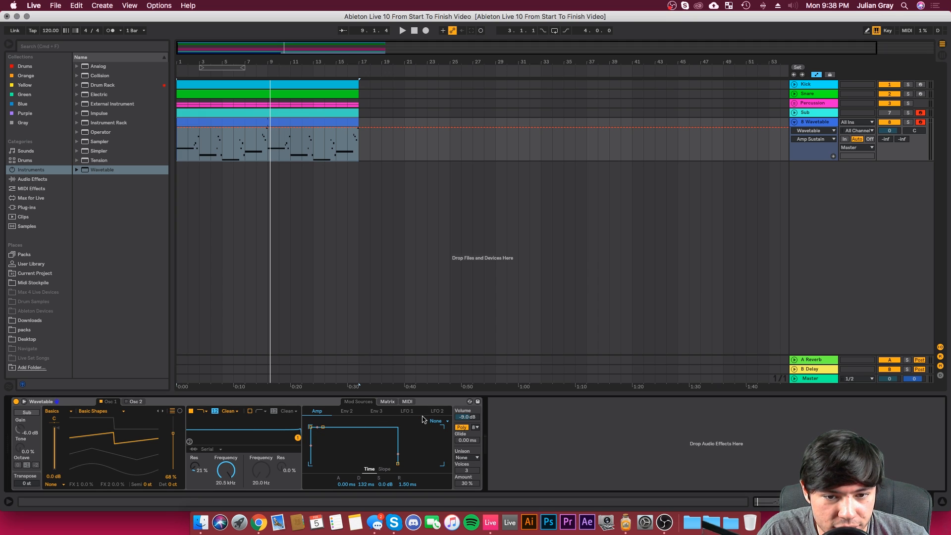
Step: Route Env 2 to Filter 1 frequency at 100 and shape it with 0 ms attack, 1.39 s decay and 0% sustain
left_click(347, 411)
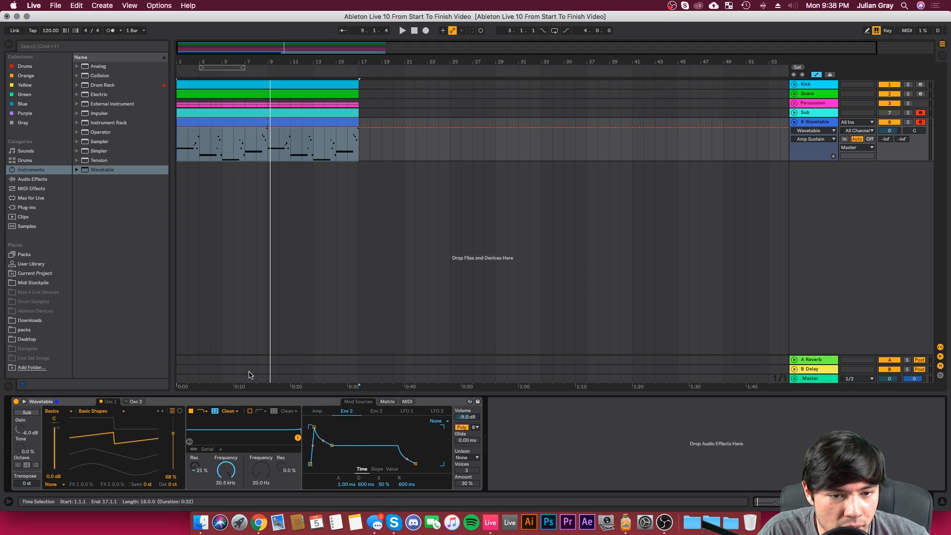
left_click(23, 403)
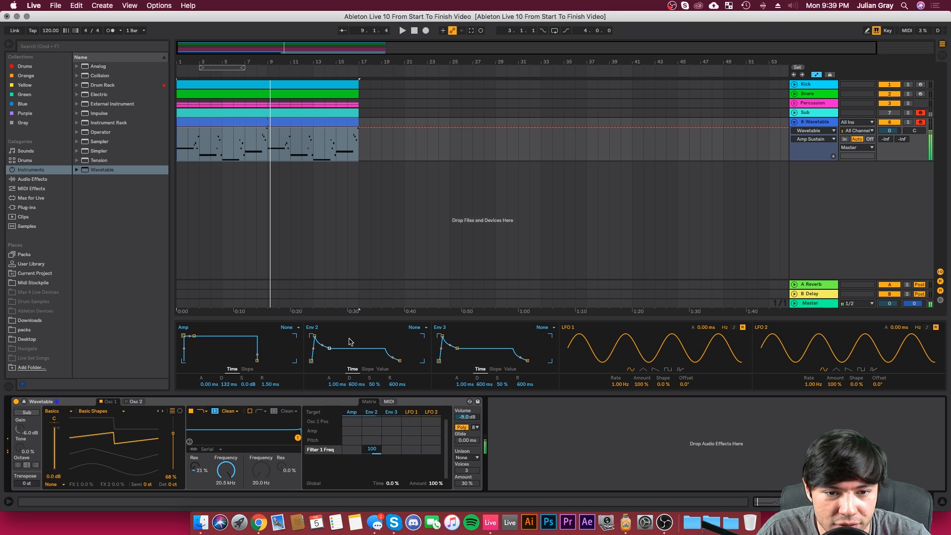
left_click_drag(315, 336, 310, 336)
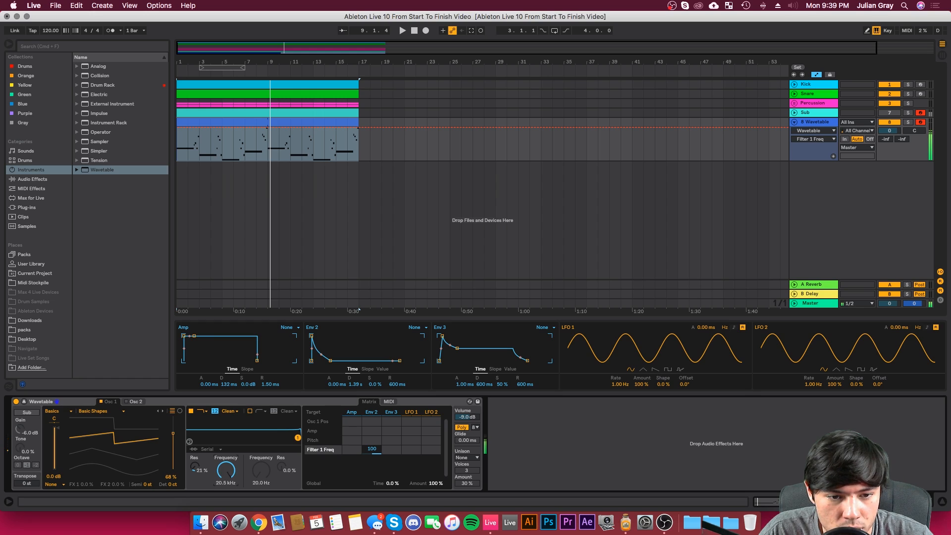
Step: Lower Filter 1's frequency to 20 Hz and lengthen Env 2's decay to 20.0 s
left_click_drag(226, 470, 226, 525)
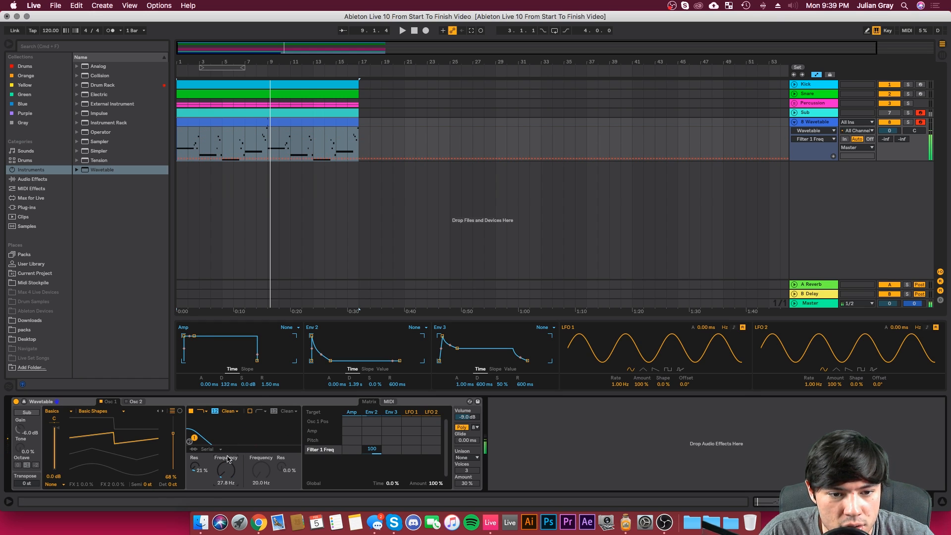
left_click_drag(227, 458, 228, 478)
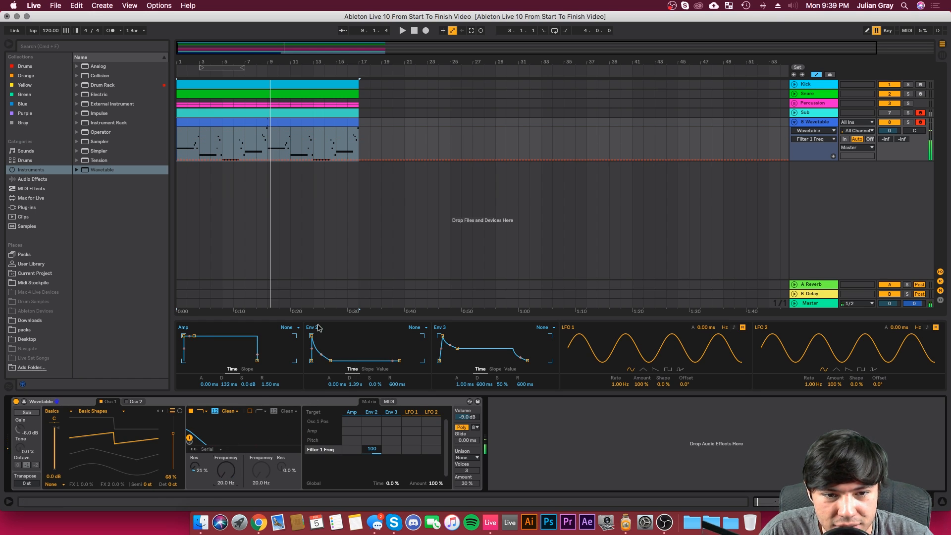
left_click_drag(322, 355, 322, 360)
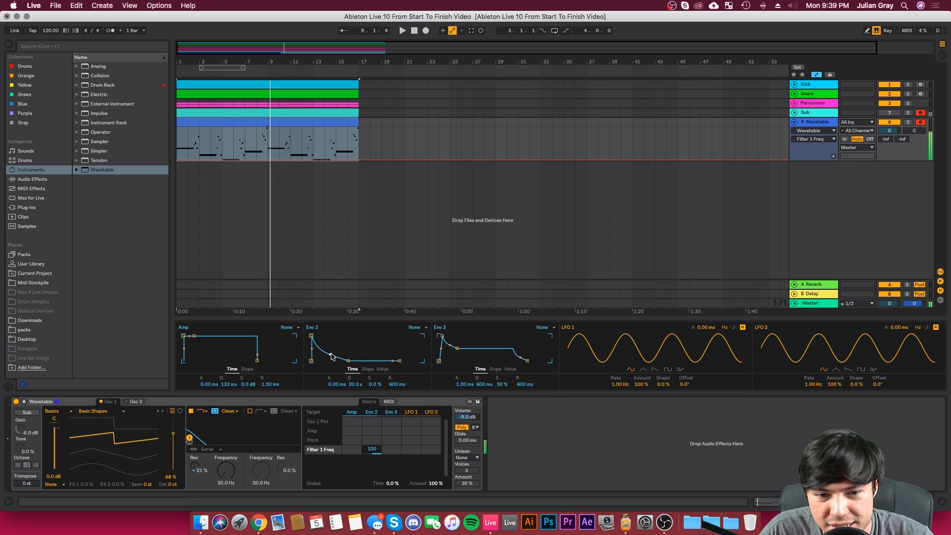
Step: Switch the Wavetable voicing to Mono and set the glide to 45.8 ms
left_click_drag(461, 442, 466, 432)
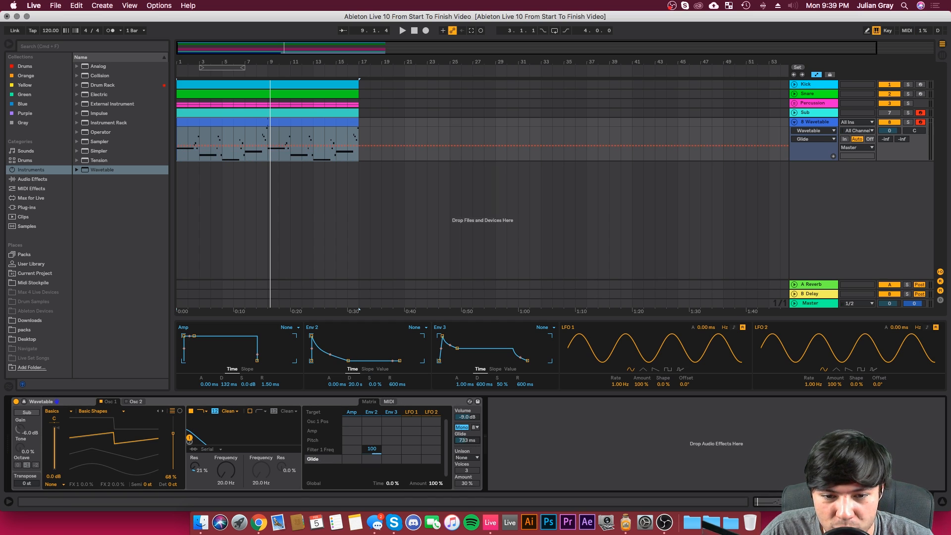
left_click_drag(466, 441, 467, 447)
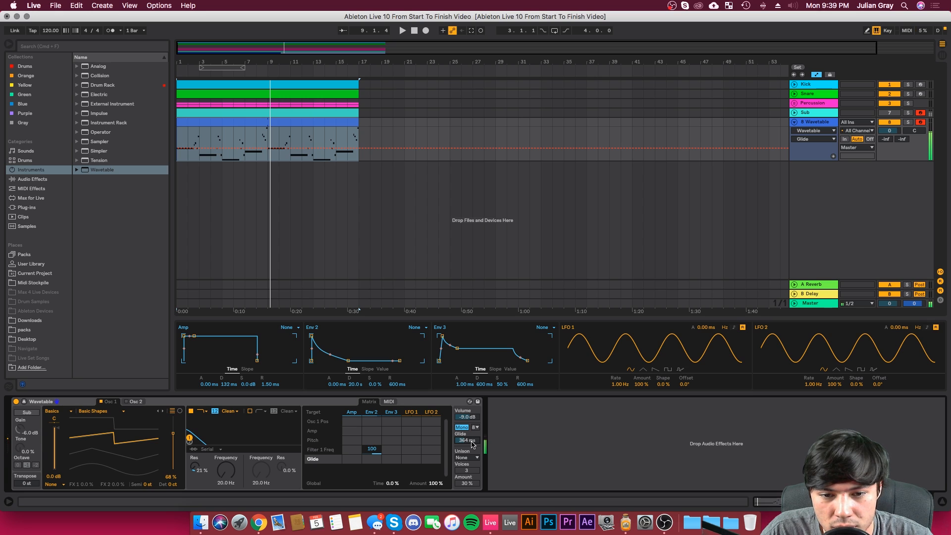
left_click_drag(472, 443, 472, 450)
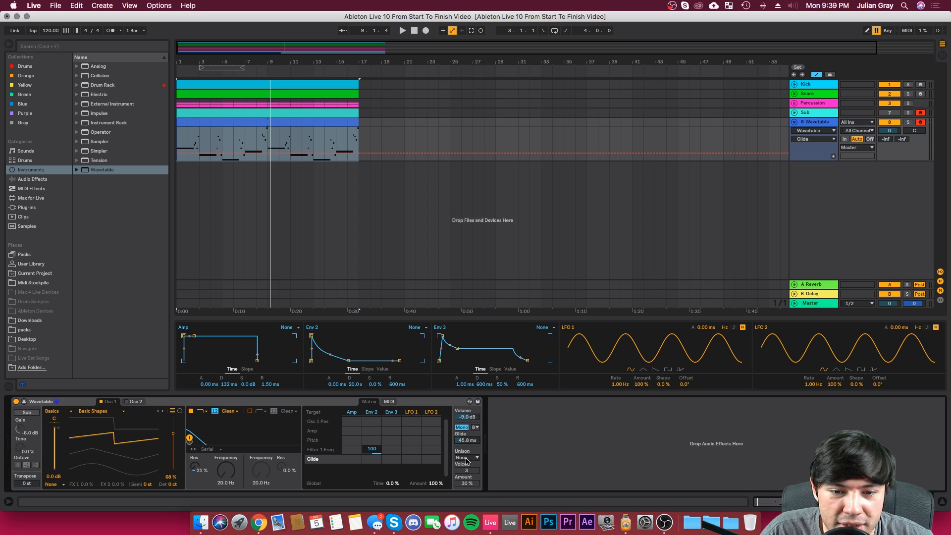
Step: Set the Wavetable unison mode to Classic with 7 voices
left_click(466, 458)
left_click(466, 459)
left_click(466, 459)
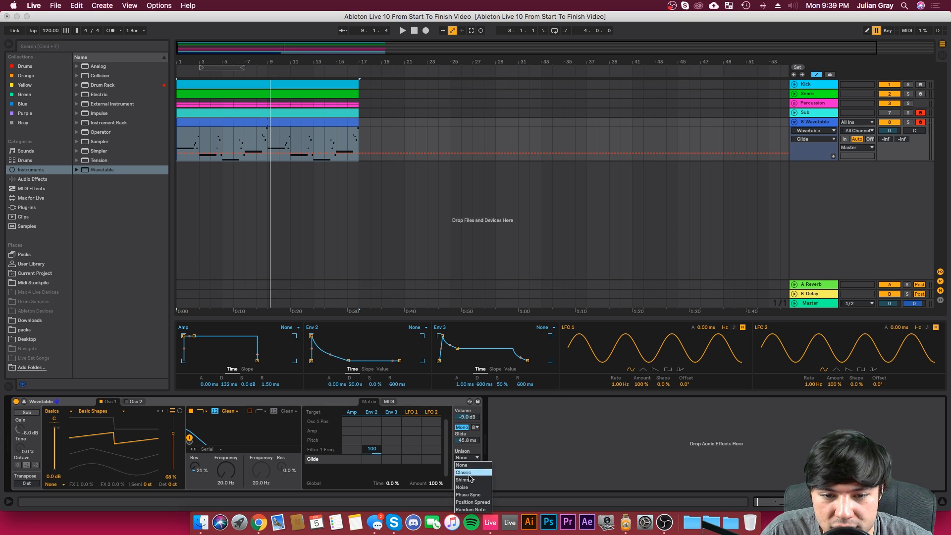
left_click(471, 473)
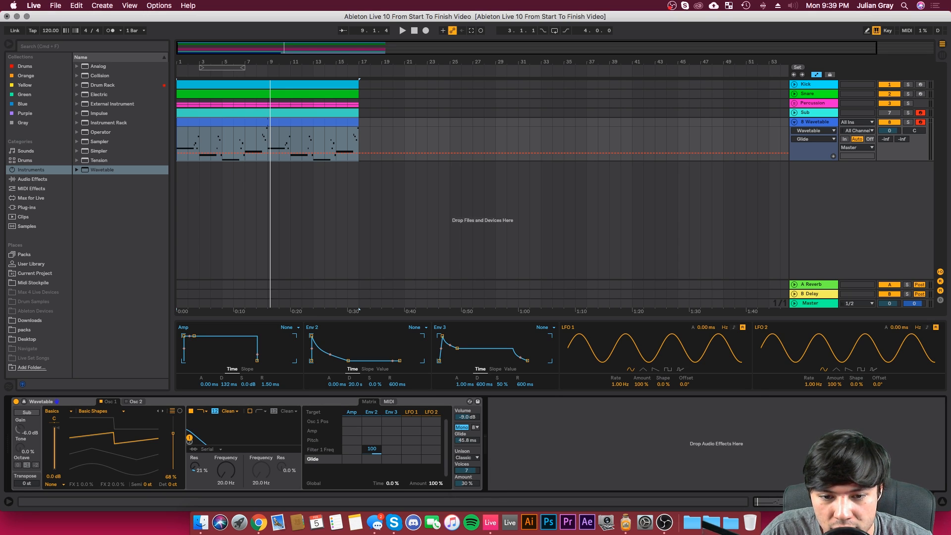
Step: Play the loop while setting the unison amount to 25% and the glide to 364 ms
key("space")
mouse_move(469, 481)
left_mouse_down()
mouse_move(469, 473)
mouse_move(468, 483)
left_mouse_up()
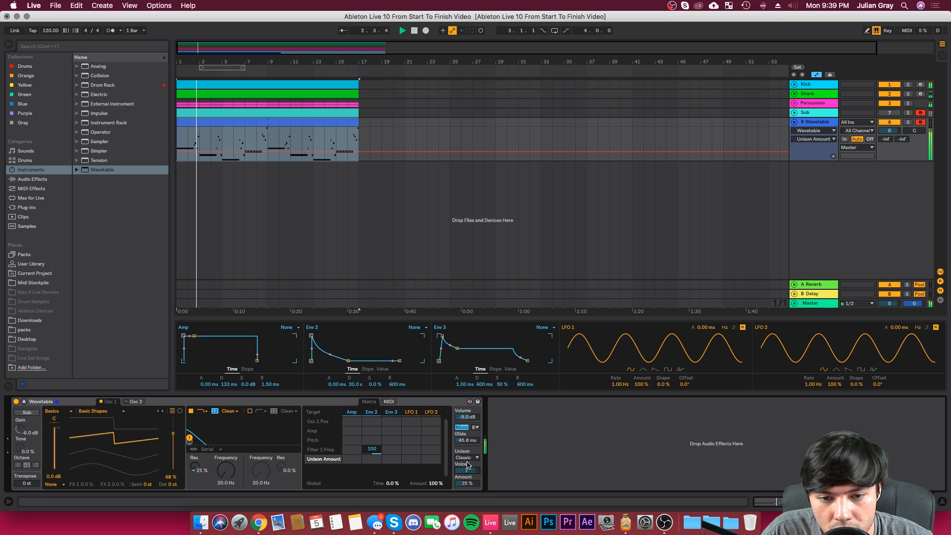
left_click_drag(467, 441, 466, 411)
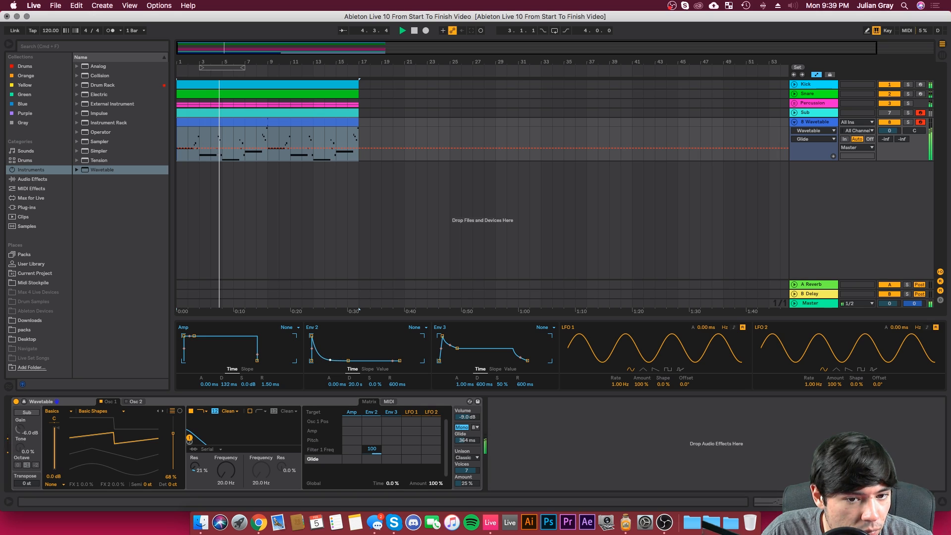
Step: Reduce Env 2's modulation of Filter 1 frequency to 67 and set Env 2 to 13.8 ms attack and 3.26 s decay
mouse_move(348, 361)
left_mouse_down()
mouse_move(328, 360)
mouse_move(339, 360)
left_mouse_up()
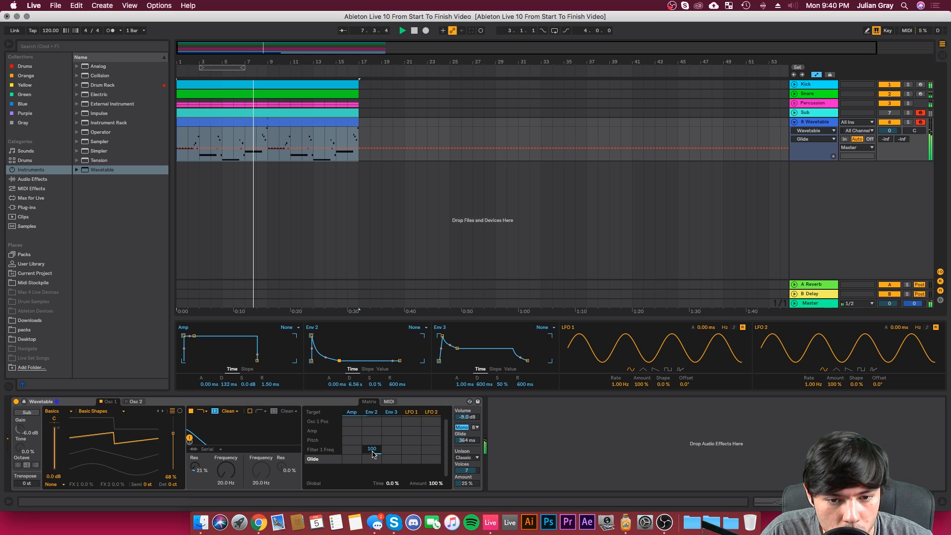
mouse_move(371, 450)
left_mouse_down()
mouse_move(371, 466)
mouse_move(372, 450)
left_mouse_up()
left_click_drag(339, 363, 315, 336)
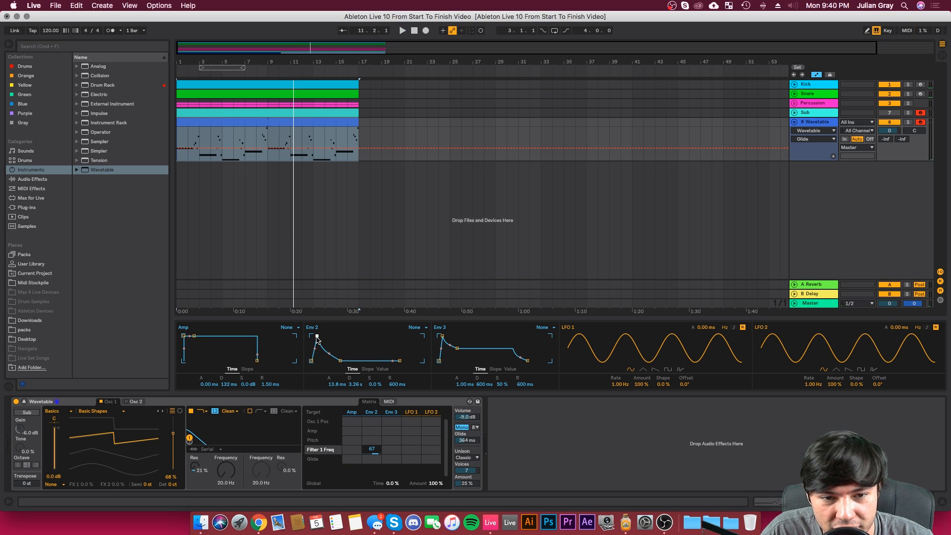
Step: Play the loop from the start while setting the glide to 843 ms and Env 2's attack to 43.7 ms
key("space")
left_click_drag(317, 338, 316, 337)
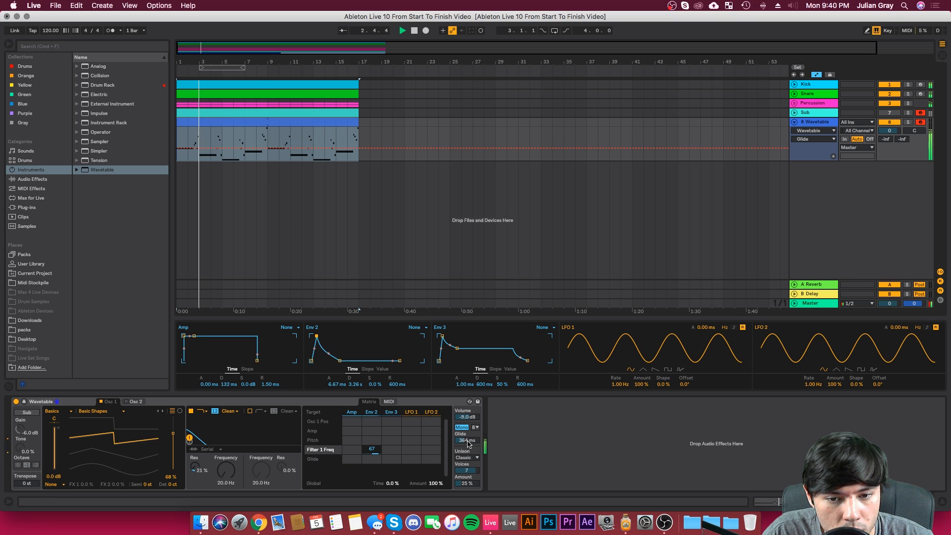
left_click_drag(468, 441, 468, 432)
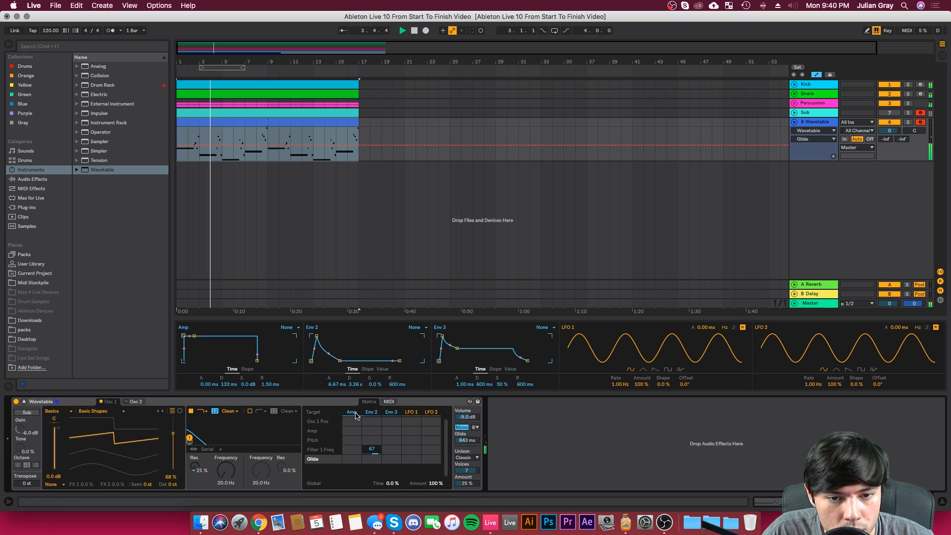
left_click_drag(317, 337, 319, 336)
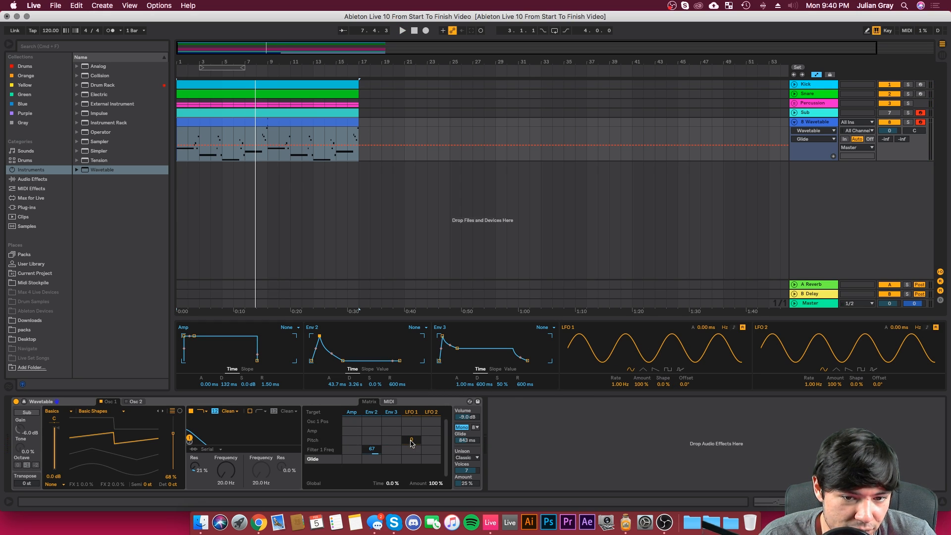
Step: Modulate pitch with LFO 1 at 7.5 and reduce LFO 1's amount to 22%, auditioning different depths during playback
left_click_drag(410, 442, 410, 439)
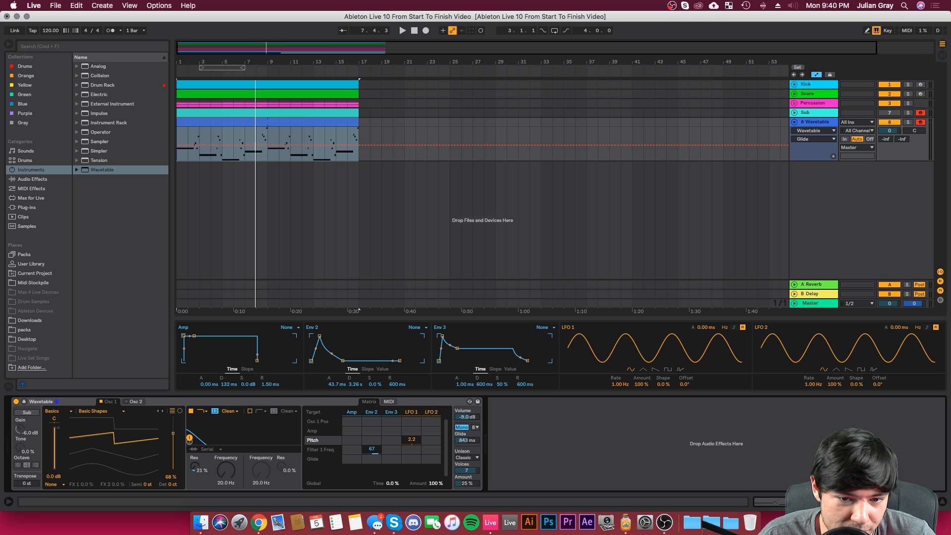
key("space")
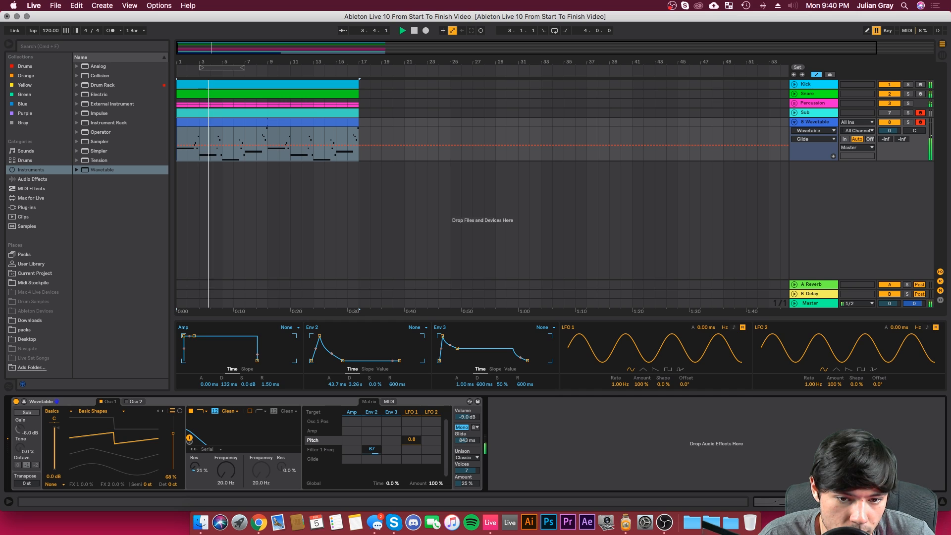
left_click_drag(412, 439, 412, 440)
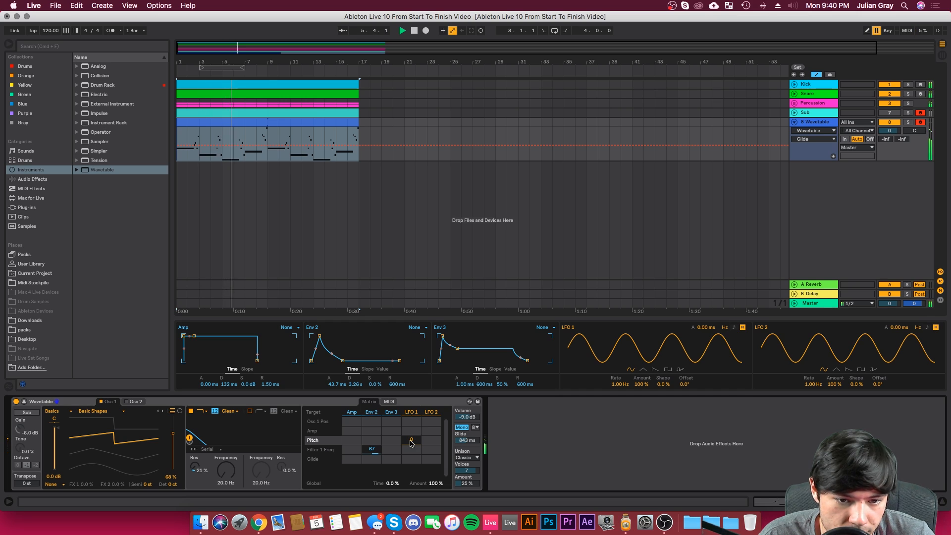
mouse_move(411, 440)
left_mouse_down()
mouse_move(411, 431)
mouse_move(412, 441)
left_mouse_up()
left_click_drag(641, 384, 640, 414)
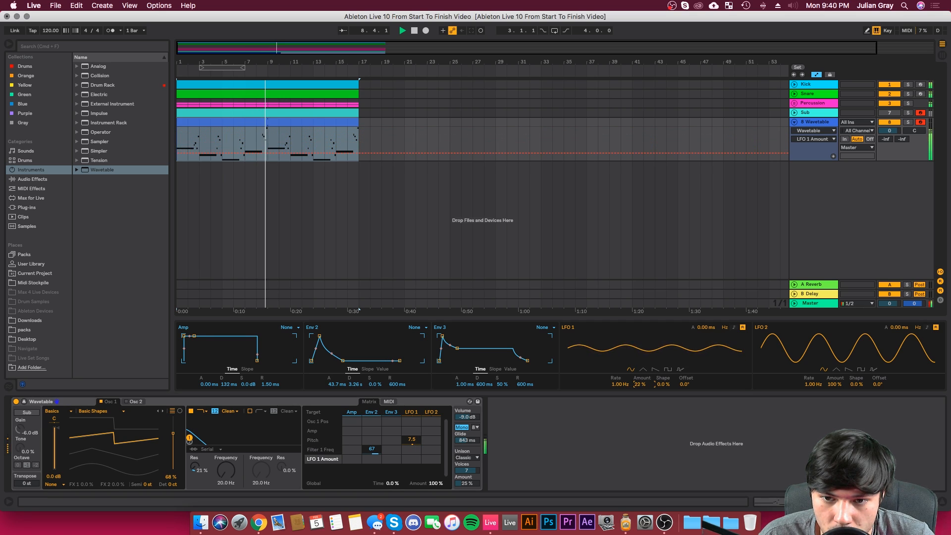
Step: Reduce LFO 1's modulation of pitch to 0.8, set LFO 1 to 4.51 Hz and 13% amount, and replay the loop
left_click(412, 440)
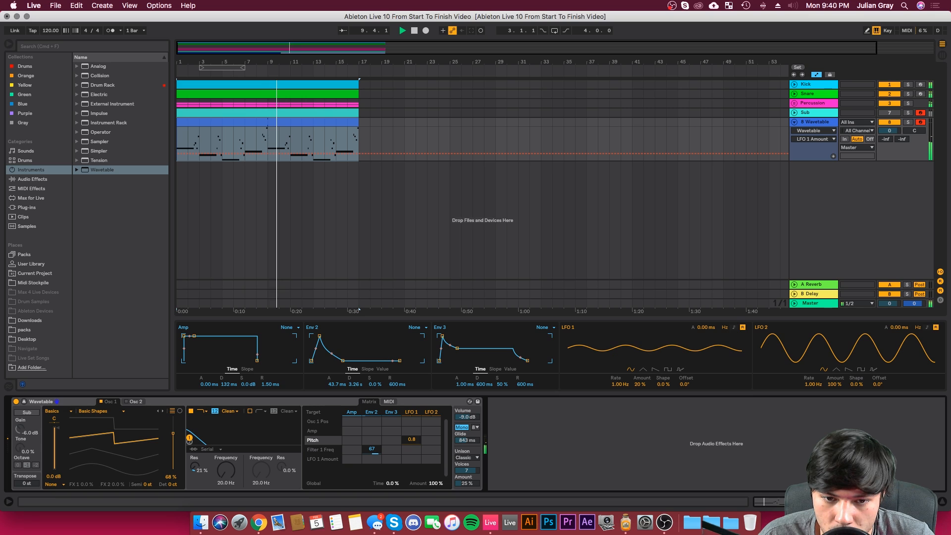
mouse_move(619, 385)
left_mouse_down()
mouse_move(619, 398)
mouse_move(619, 358)
mouse_move(644, 391)
mouse_move(619, 385)
left_mouse_up()
key("space")
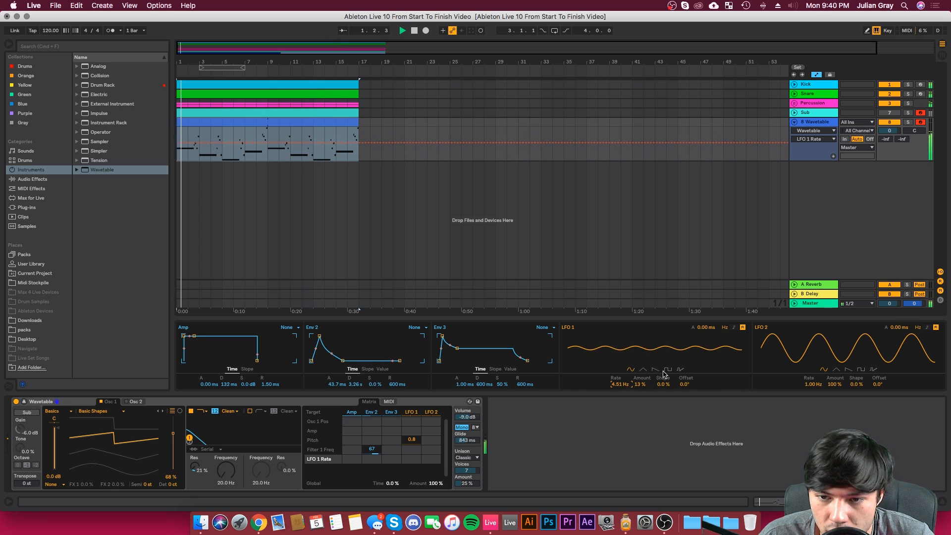
Step: Sync LFO 1 to tempo at a 1/16 rate, raise its amount to 41%, and audition the loop from the start
left_click(733, 328)
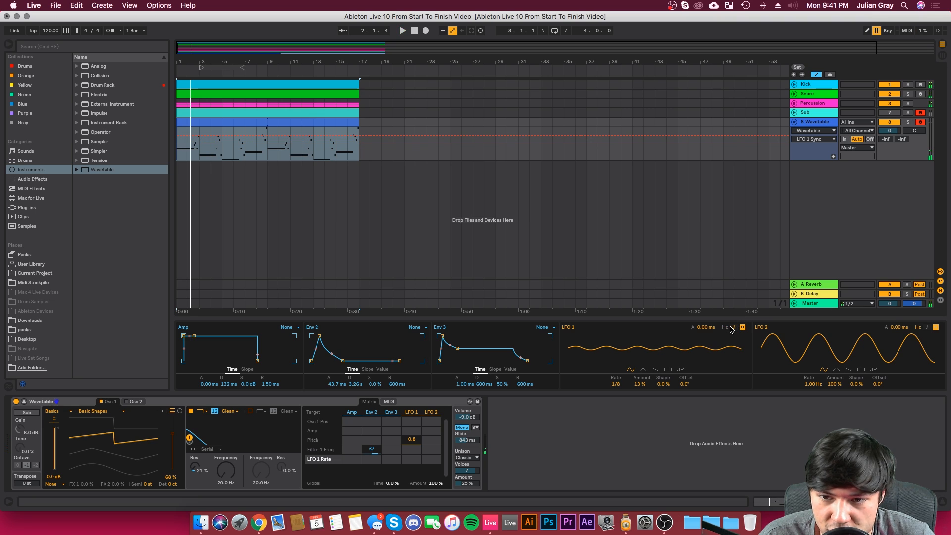
left_click_drag(618, 385, 640, 379)
key("space")
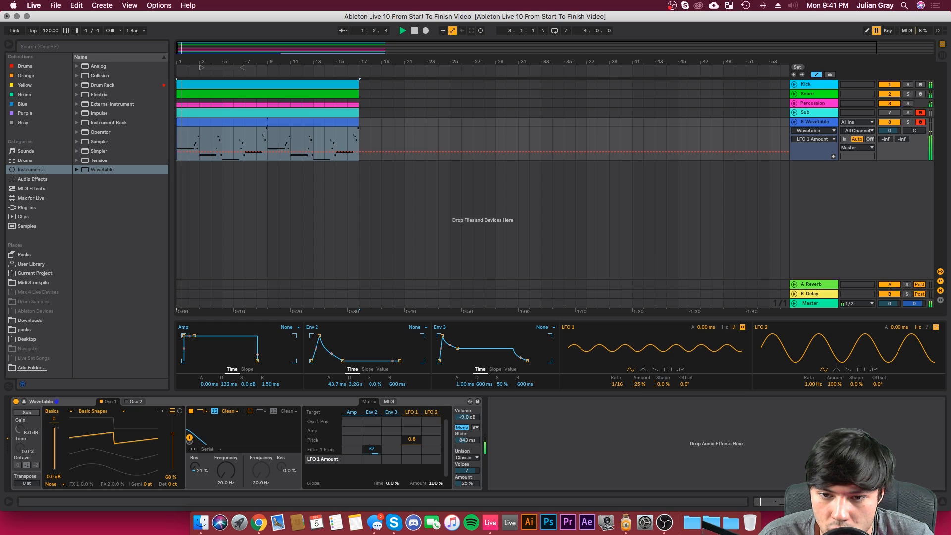
left_click_drag(638, 384, 634, 382)
key("space")
key("space")
key("space")
key("space")
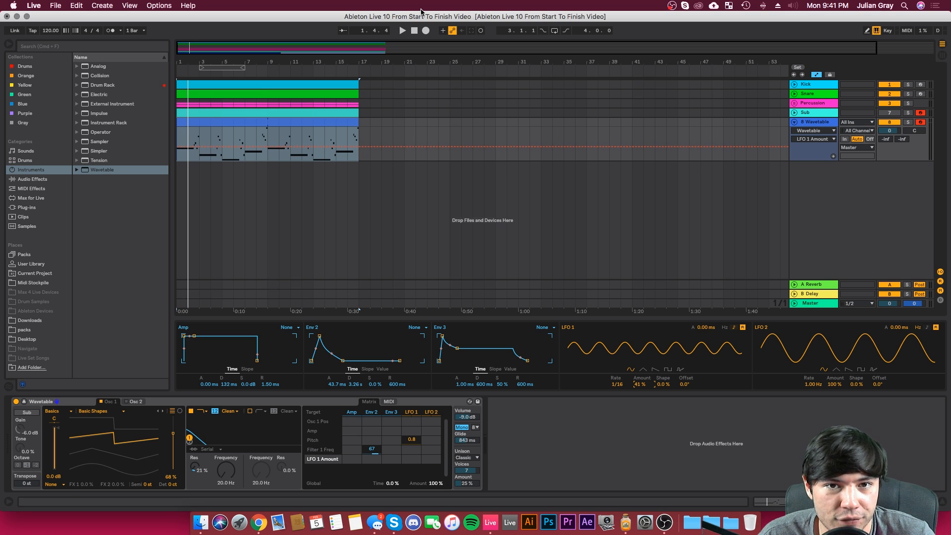
key("space")
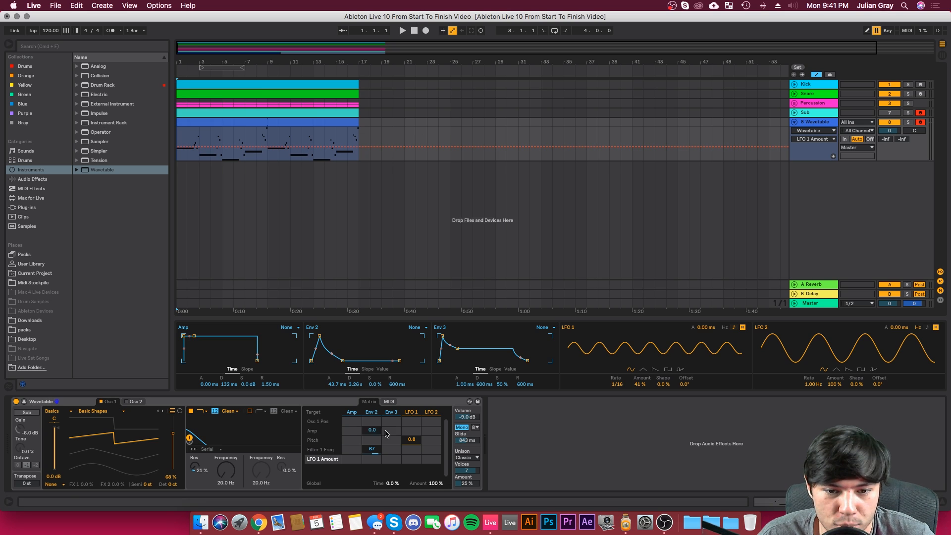
Step: Play the loop and reduce LFO 1's amount to 20% while auditioning the pitch vibrato
left_click(411, 440)
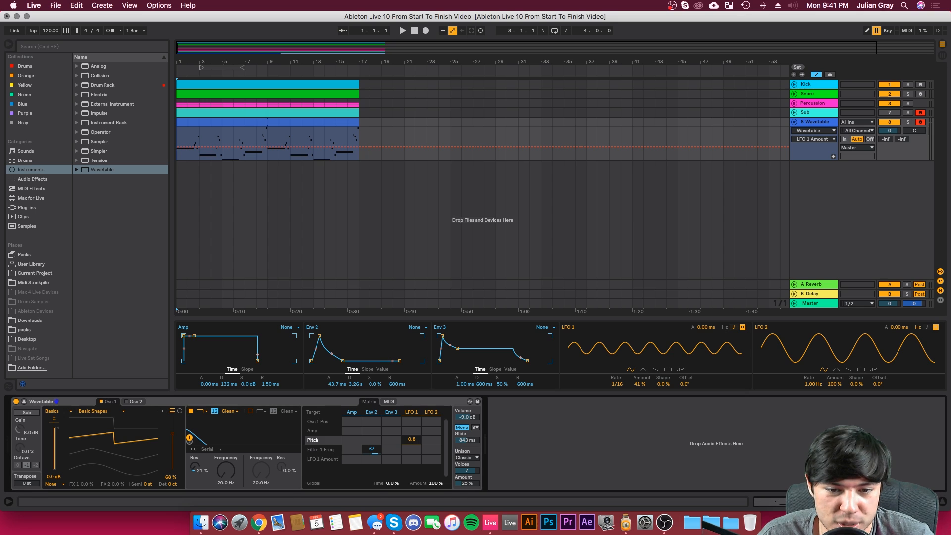
left_click(406, 442)
key("space")
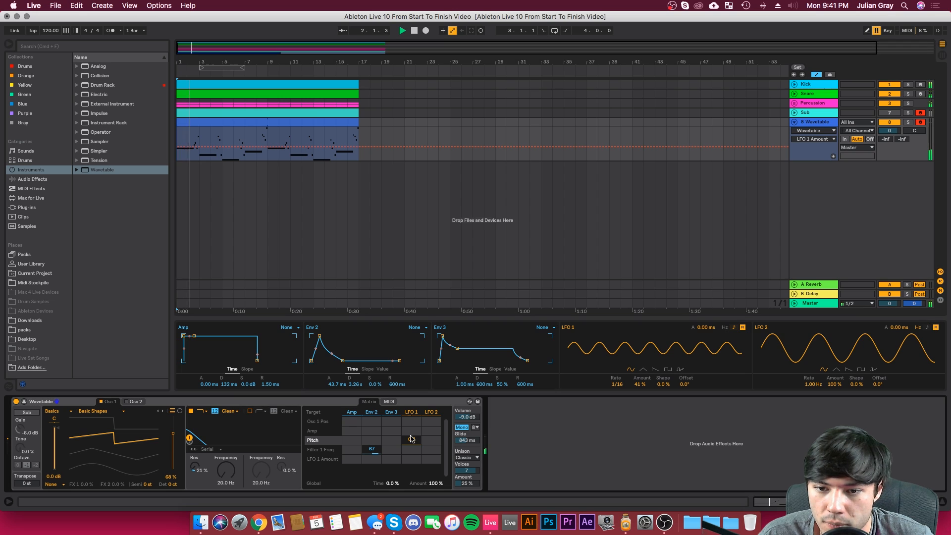
left_click_drag(664, 384, 641, 398)
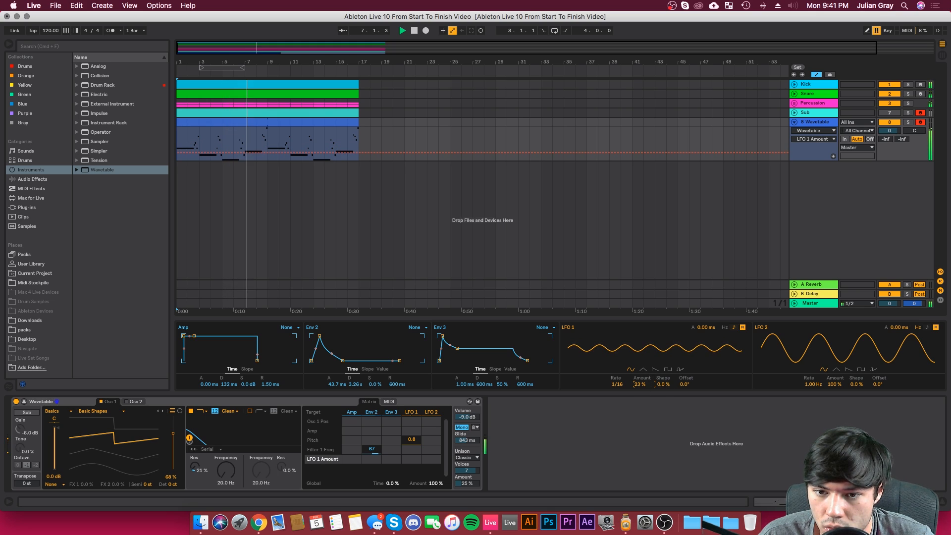
left_click_drag(641, 398, 643, 387)
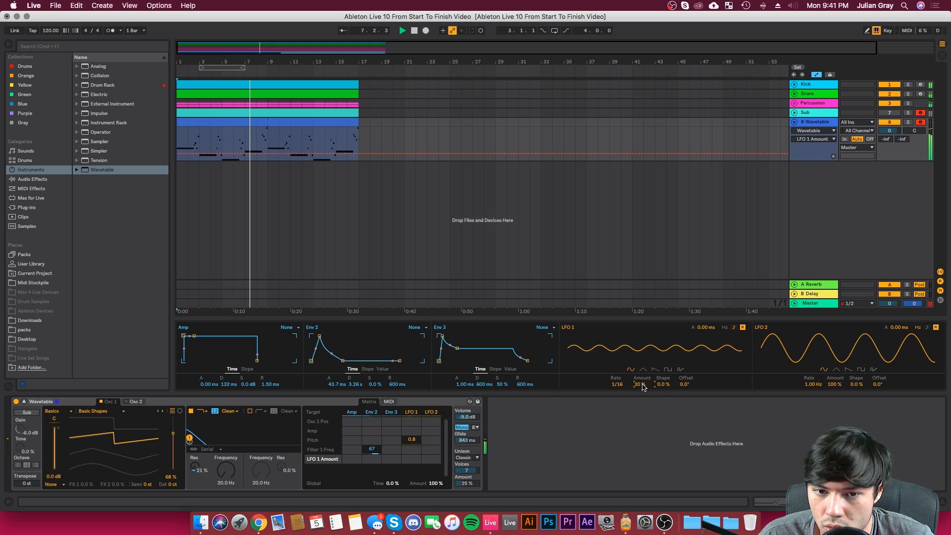
Step: Modulate LFO 1 Amount with LFO 1 at 100 in the matrix and play the loop from the start
left_click(360, 461)
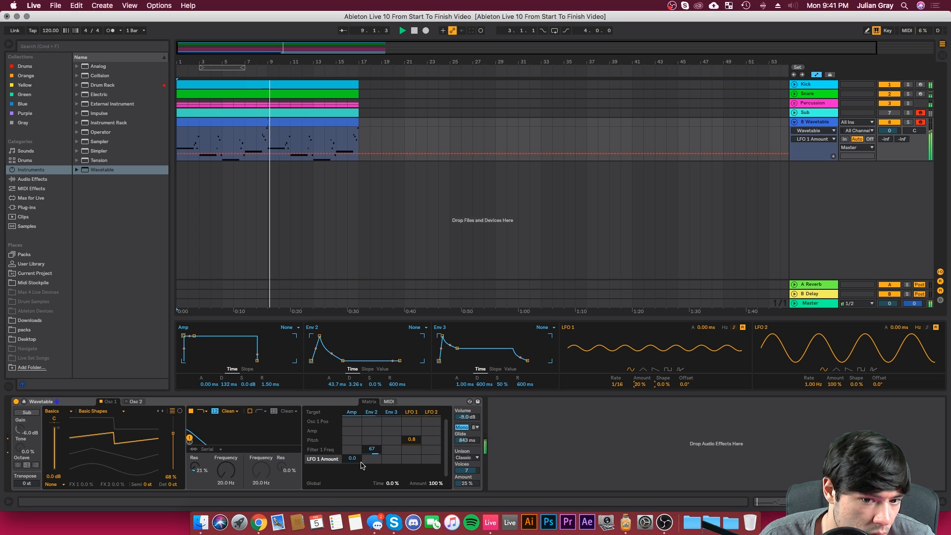
left_click(405, 458)
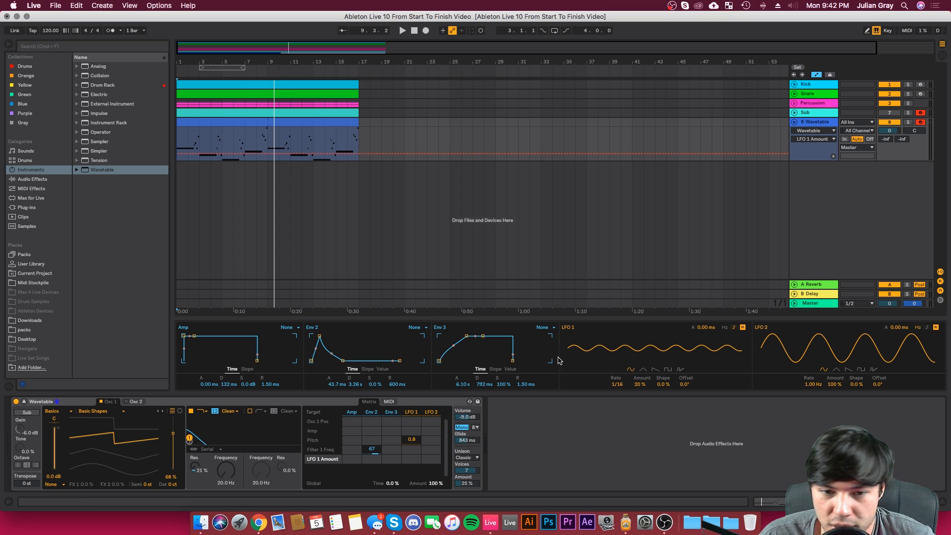
left_click_drag(410, 460, 410, 452)
key("space")
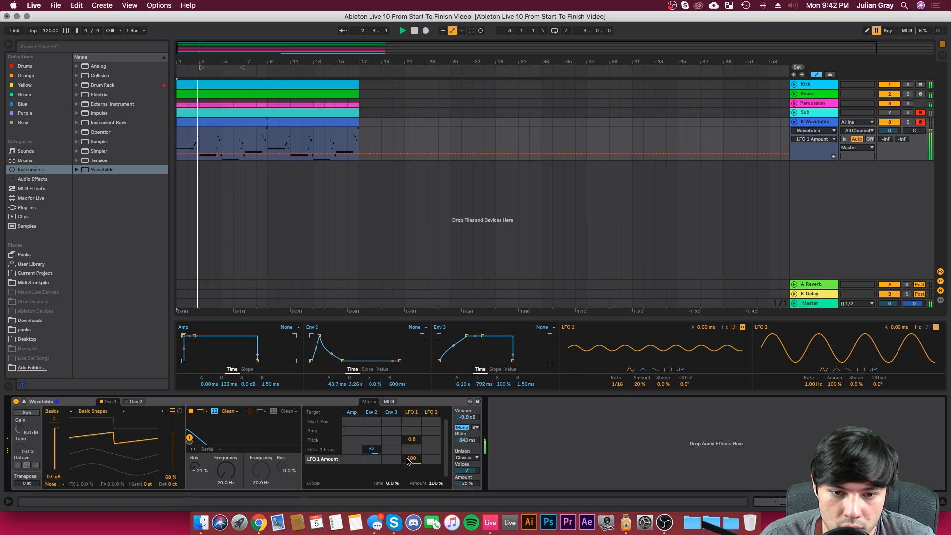
Step: Set Env 3's attack to 20.0 s with a convex rise and LFO 1's modulation of pitch to 1.5
mouse_move(466, 336)
left_mouse_down()
mouse_move(476, 336)
mouse_move(467, 366)
mouse_move(458, 352)
left_mouse_up()
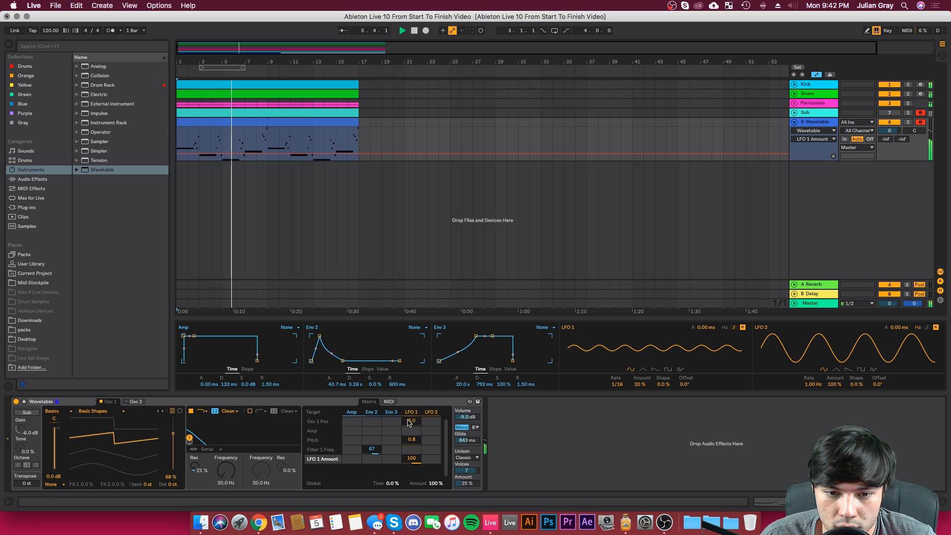
left_click_drag(412, 439, 412, 434)
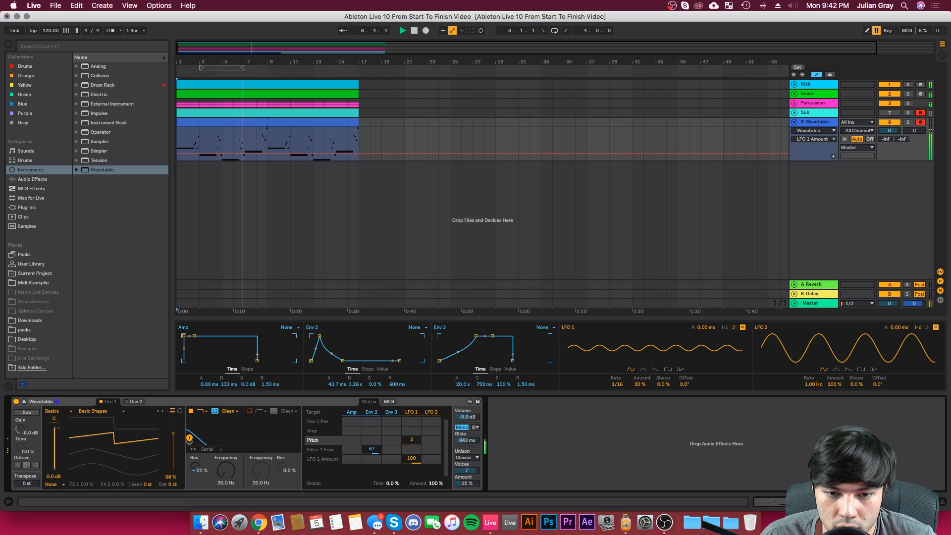
left_click_drag(458, 352, 461, 343)
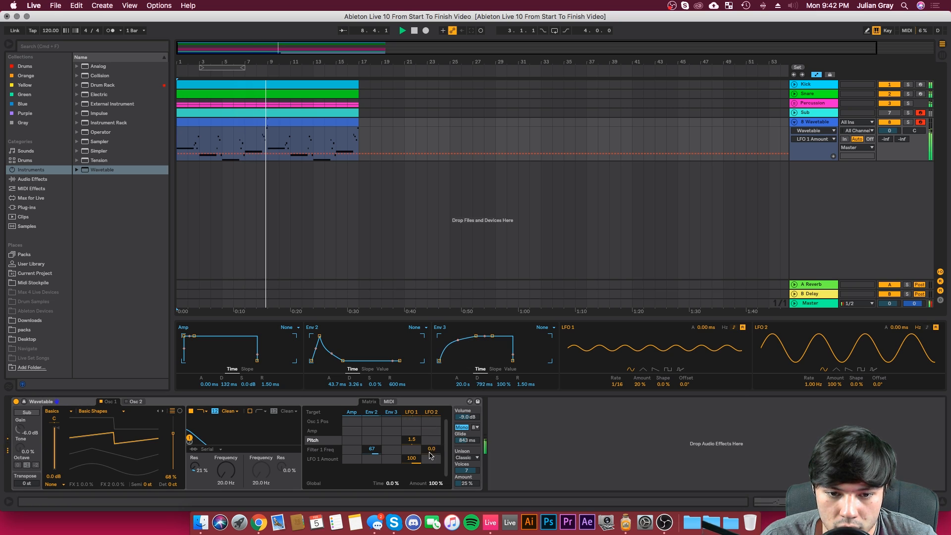
Step: Set LFO 1's modulation of LFO 1 Amount to -73 and of pitch to 2.2, auditioning the loop
left_click_drag(411, 458, 412, 525)
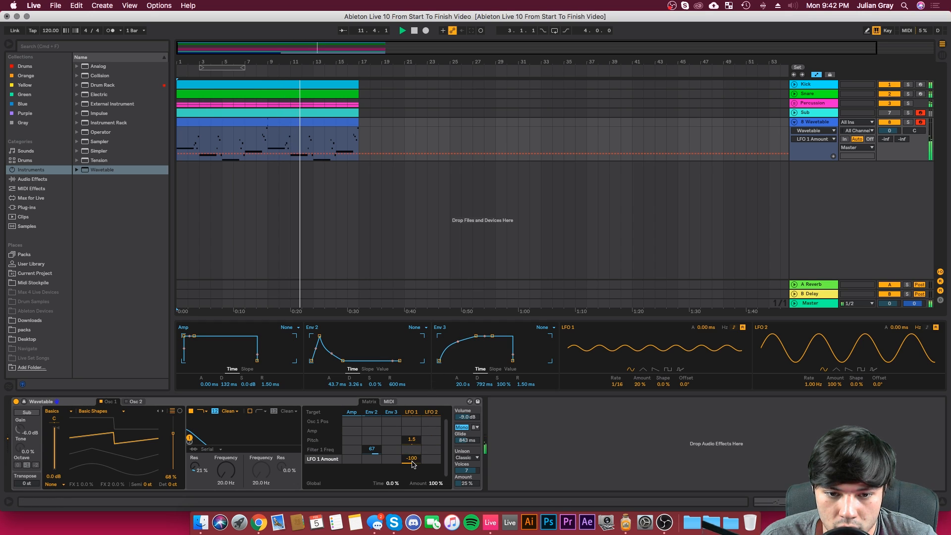
left_click(413, 439)
left_click_drag(413, 439, 413, 435)
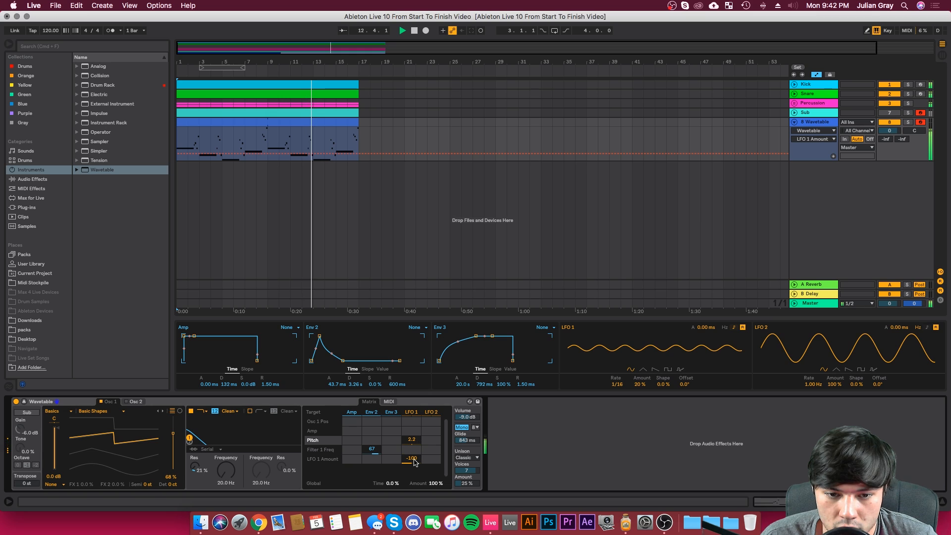
left_click(413, 459)
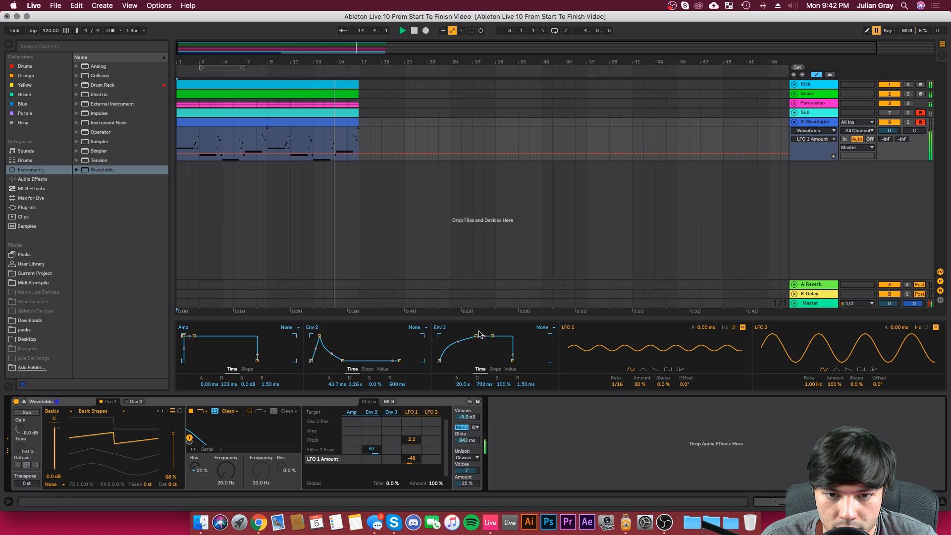
left_click_drag(412, 458, 410, 464)
key("space")
key("space")
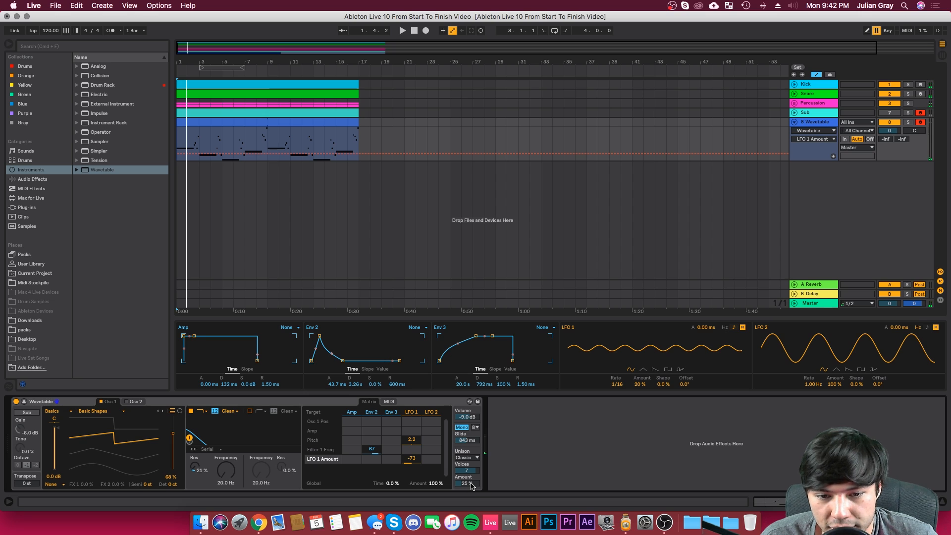
Step: Switch the unison mode to Shimmer and set the unison amount to 25%, auditioning different amounts during playback
left_click_drag(471, 485, 471, 506)
key("space")
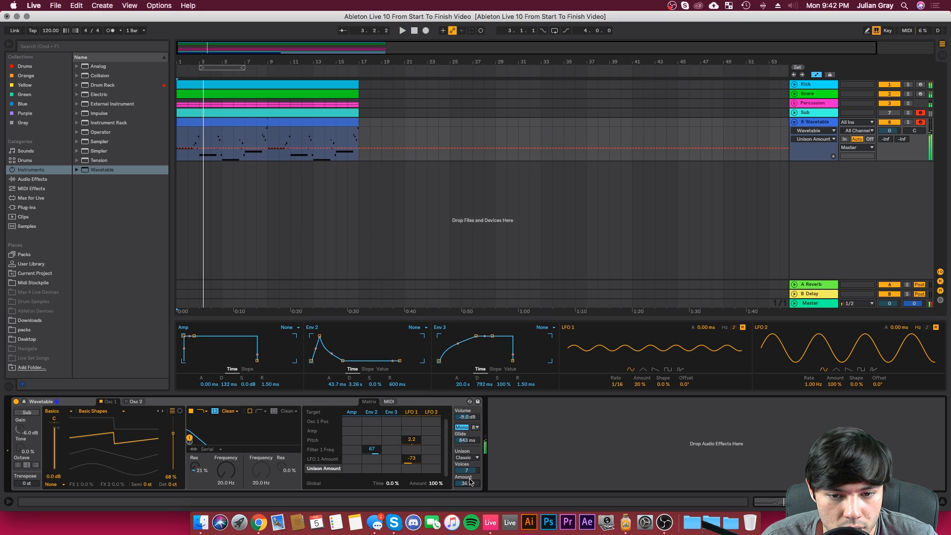
key("space")
key("space")
left_click(468, 458)
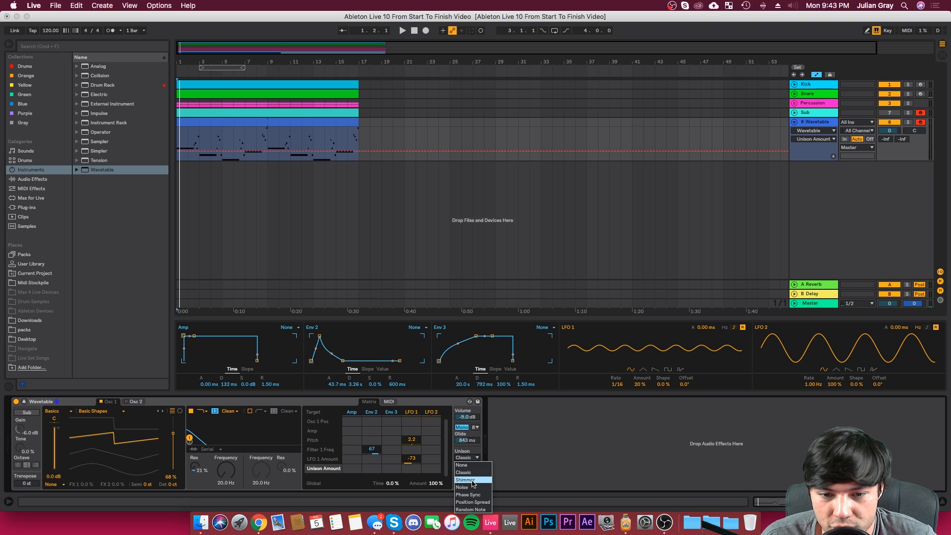
left_click(466, 480)
key("space")
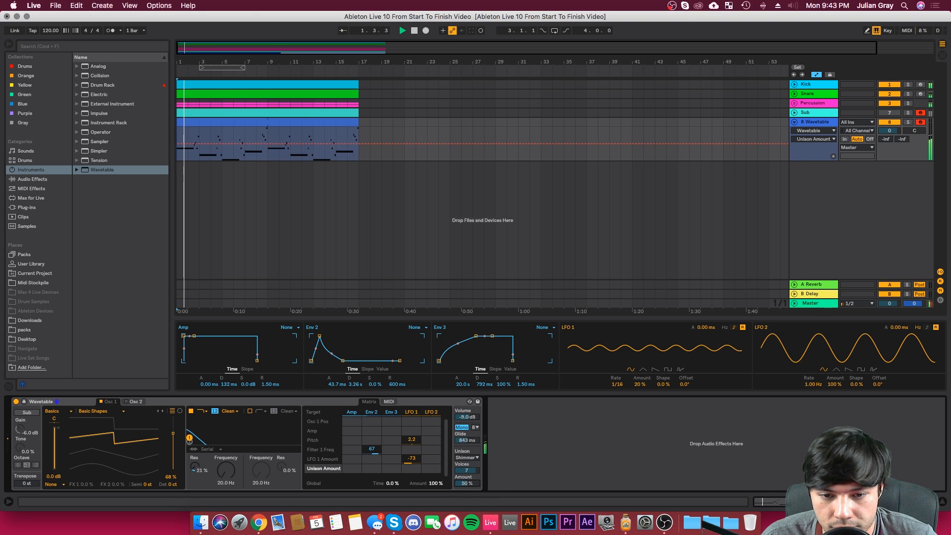
left_click_drag(467, 483, 469, 521)
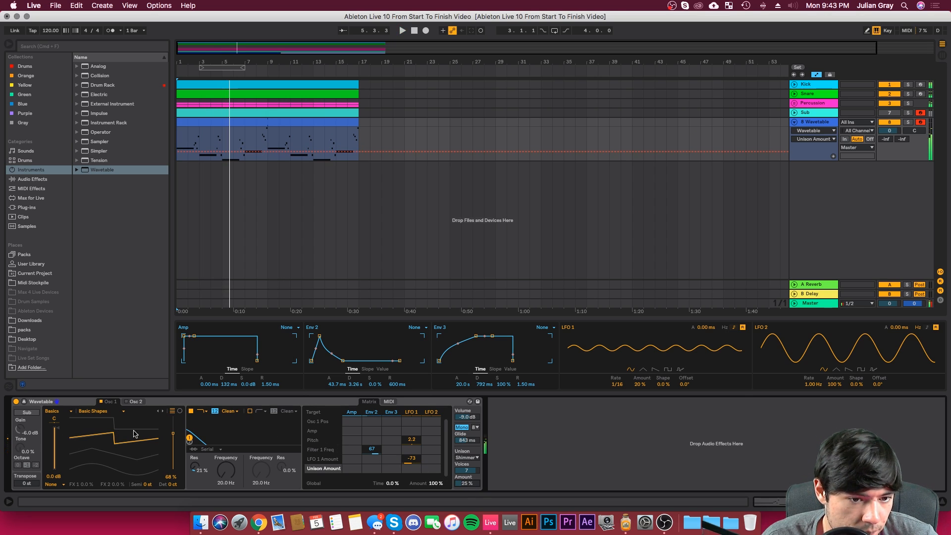
Step: Set Osc 1's wavetable position to 66%, comparing positions while the loop plays
mouse_move(174, 436)
left_mouse_down()
mouse_move(175, 453)
mouse_move(175, 425)
mouse_move(174, 433)
left_mouse_up()
key("space")
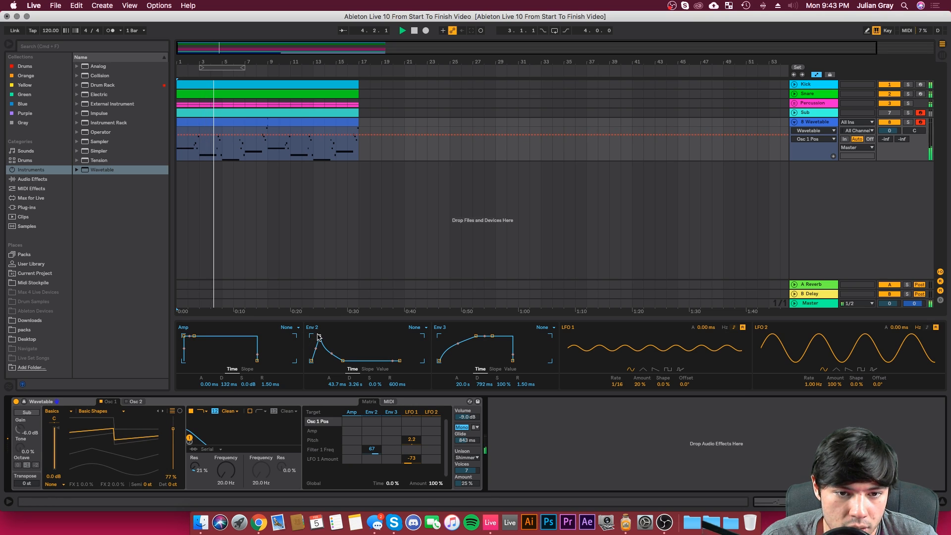
left_click_drag(319, 337, 319, 336)
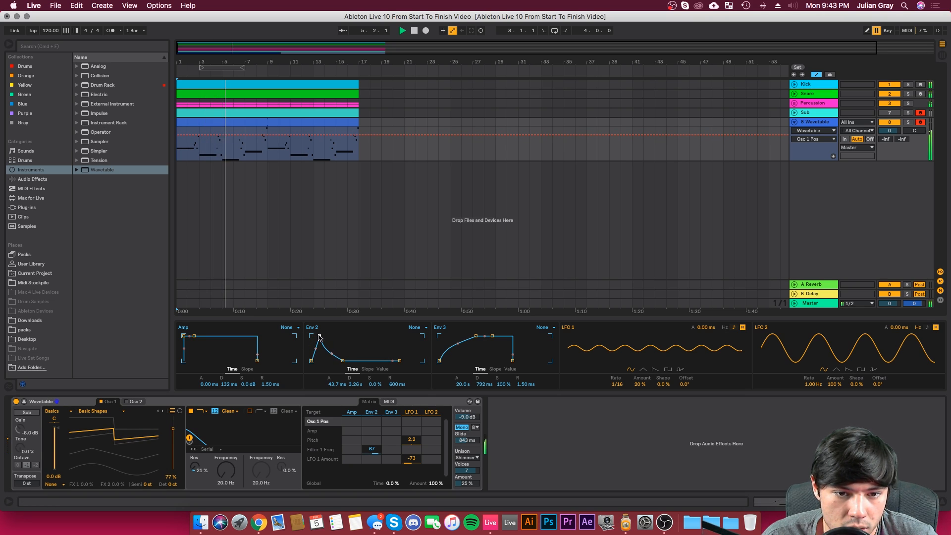
mouse_move(173, 431)
left_mouse_down()
mouse_move(173, 450)
mouse_move(173, 434)
left_mouse_up()
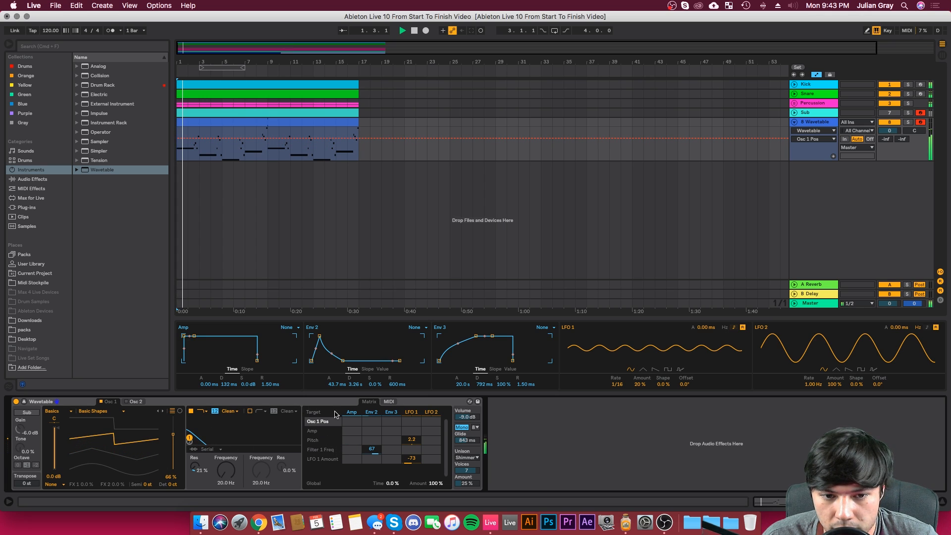
Step: Try an Env 2 attack of 187 ms and replay the loop from the start
left_click(372, 450)
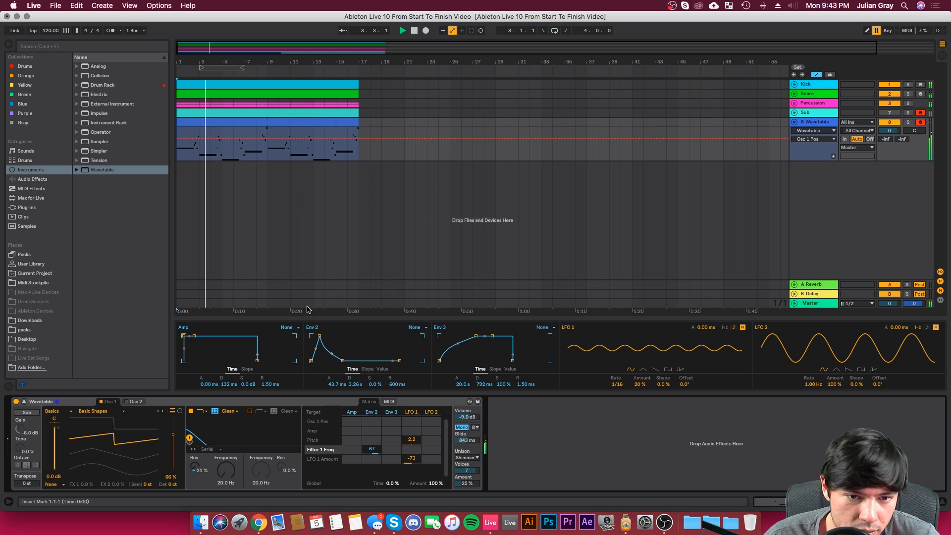
mouse_move(320, 336)
left_mouse_down()
mouse_move(311, 336)
mouse_move(335, 336)
mouse_move(323, 336)
left_mouse_up()
key("space")
key("space")
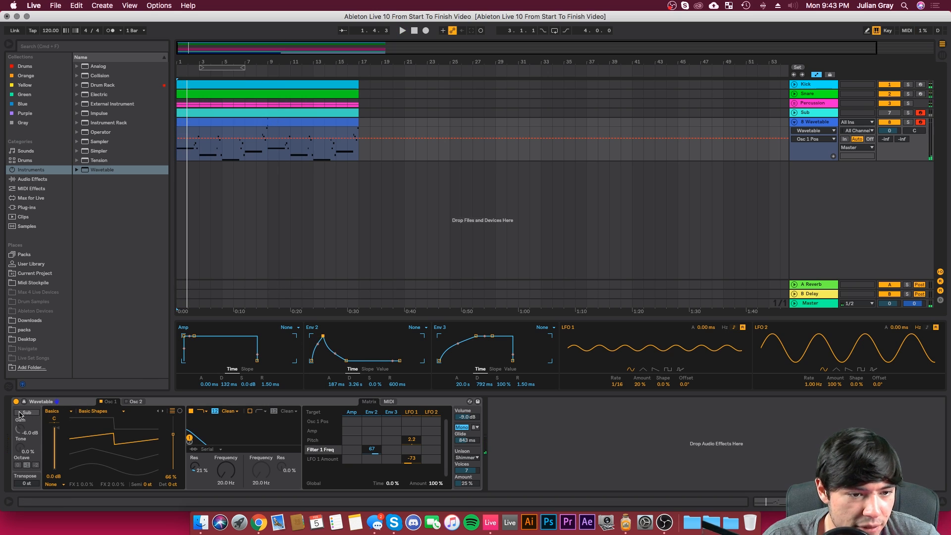
Step: Enable Osc 2 and set its wavetable position to 65% while the loop plays
left_click(136, 402)
left_click(127, 401)
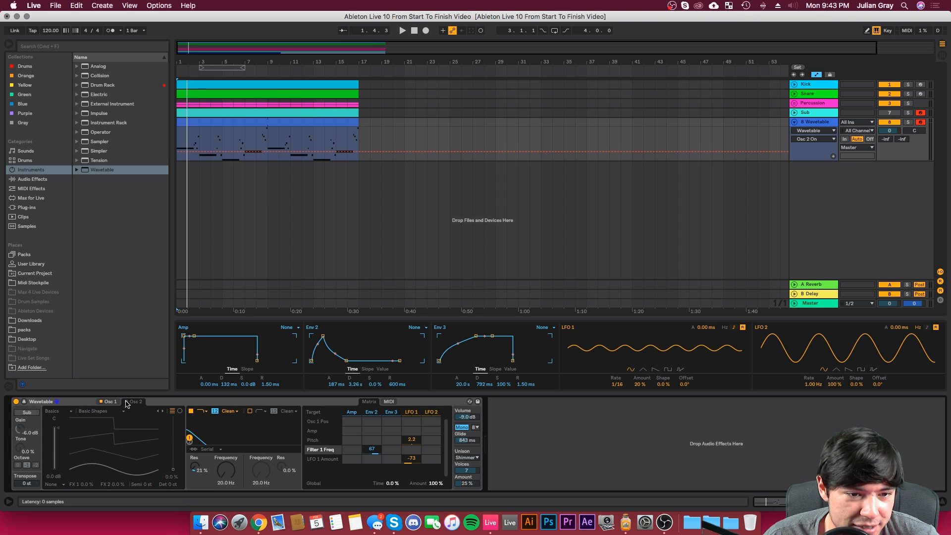
key("space")
left_click_drag(115, 459, 125, 437)
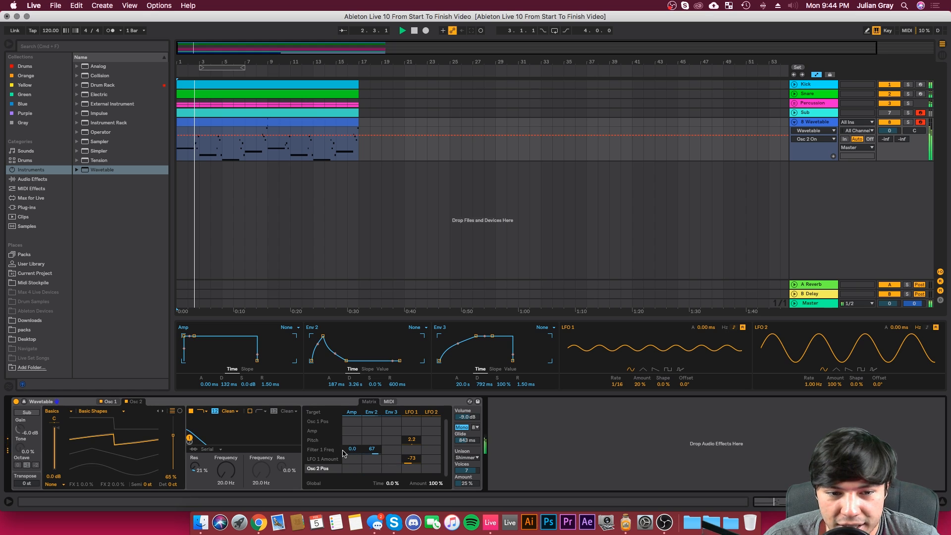
Step: Shorten Env 2's attack to 33.8 ms
left_click(377, 439)
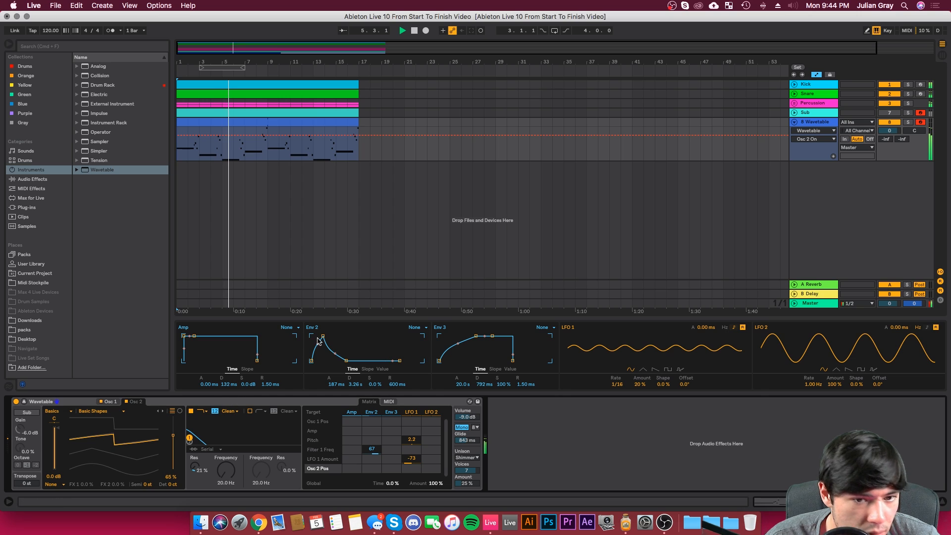
left_click_drag(323, 336, 319, 335)
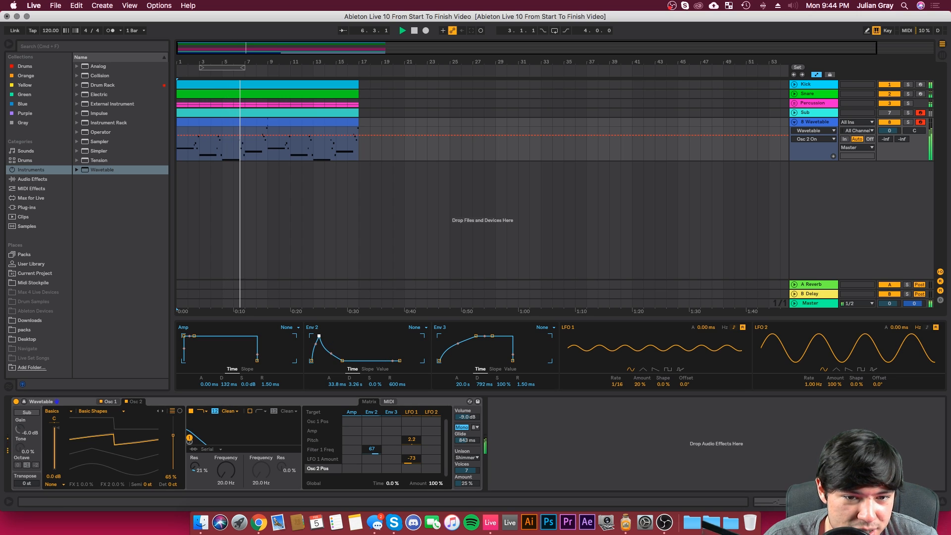
Step: Set Osc 2's wavetable position to 50% and reduce LFO 1's amount to 15% during playback
left_click_drag(173, 436, 173, 443)
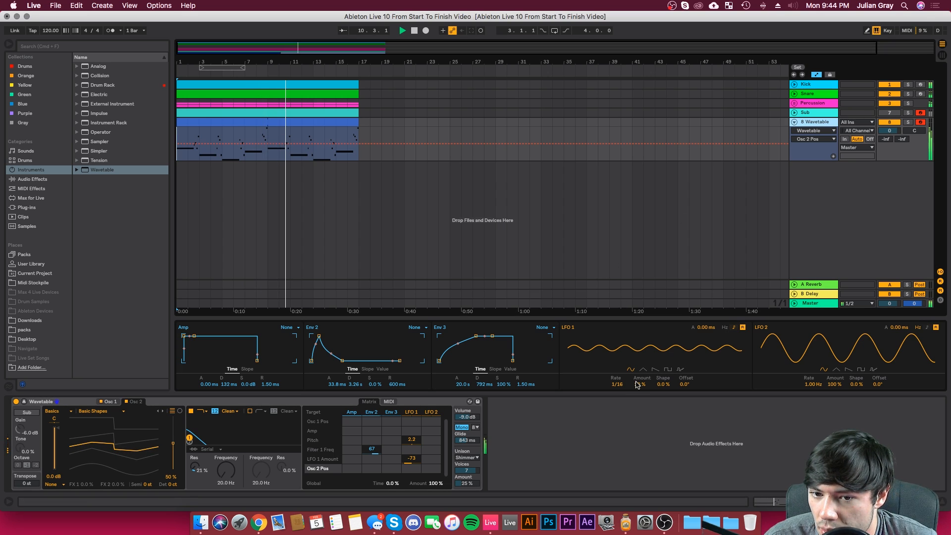
left_click(640, 385)
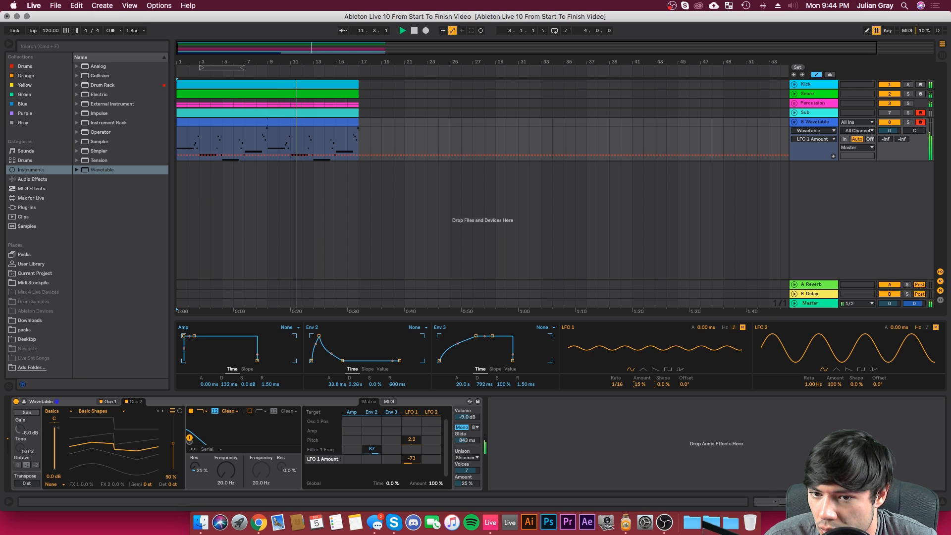
Step: Reduce LFO 1's amount to 6.2% and stop playback
left_click_drag(640, 384, 640, 391)
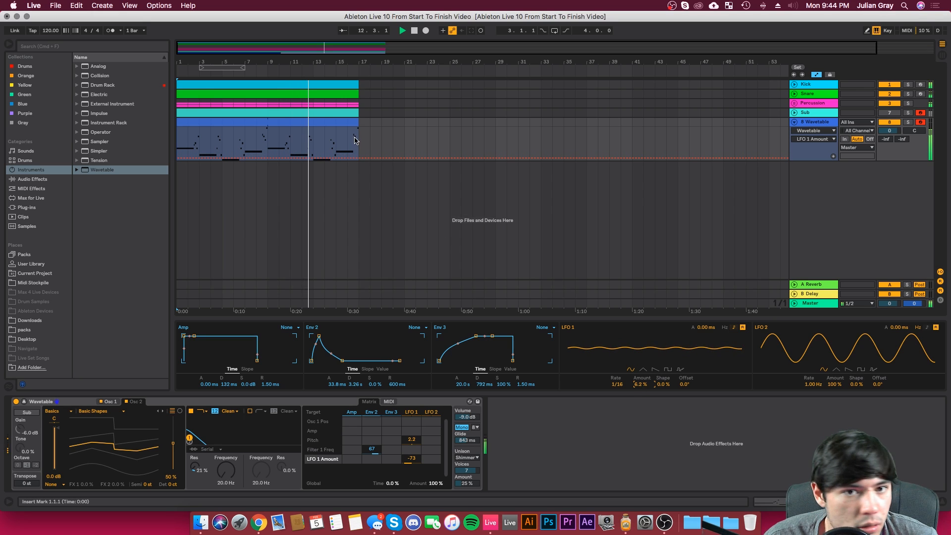
left_click(361, 135)
key("space")
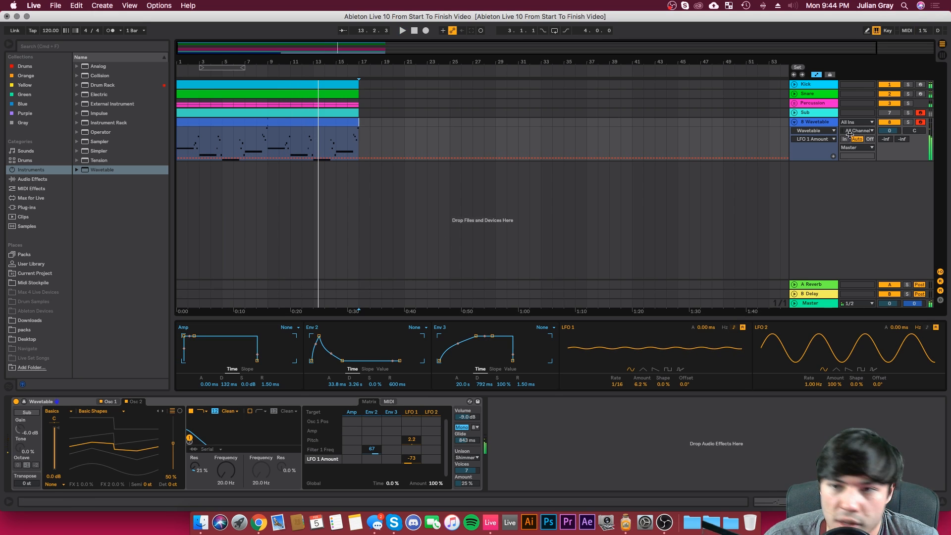
Step: Rename the Wavetable track "Leads"
right_click(811, 122)
left_click(832, 167)
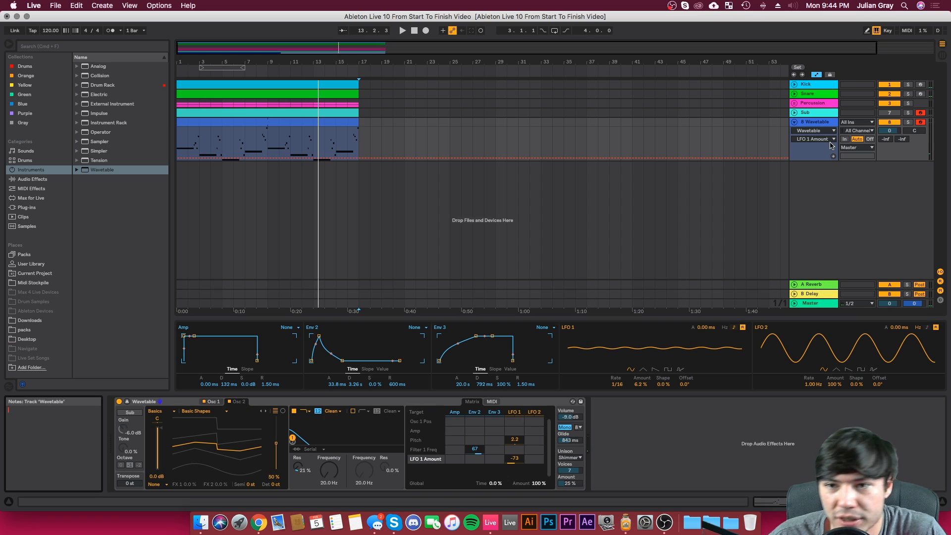
left_click(826, 125)
right_click(826, 124)
left_click(741, 168)
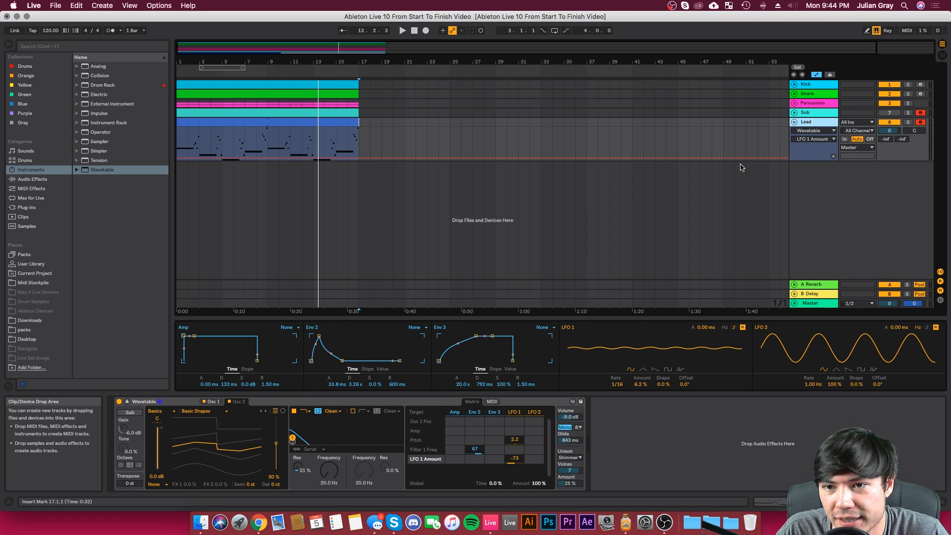
Step: Activate the Sub track and shorten the long D0 note in its clip to end at bar 5
left_click(890, 113)
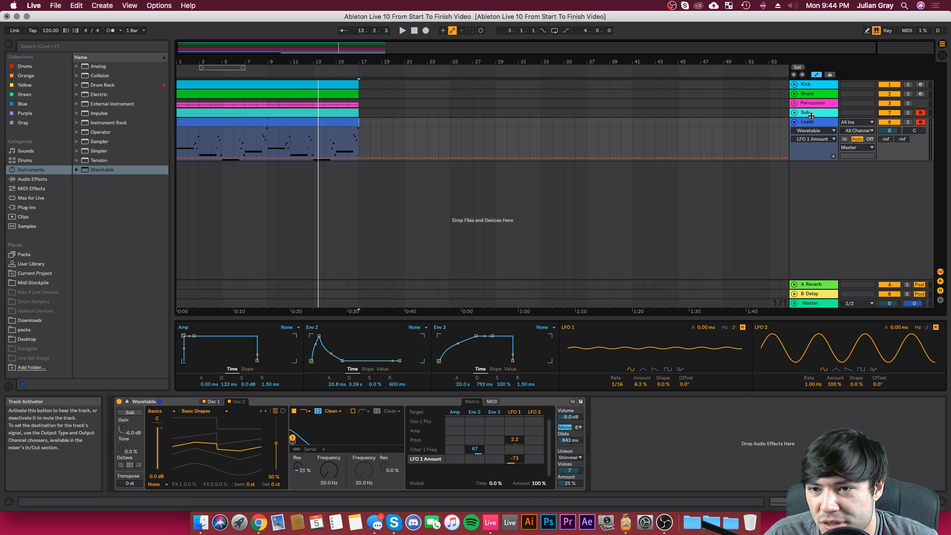
left_click(794, 113)
double_click(262, 119)
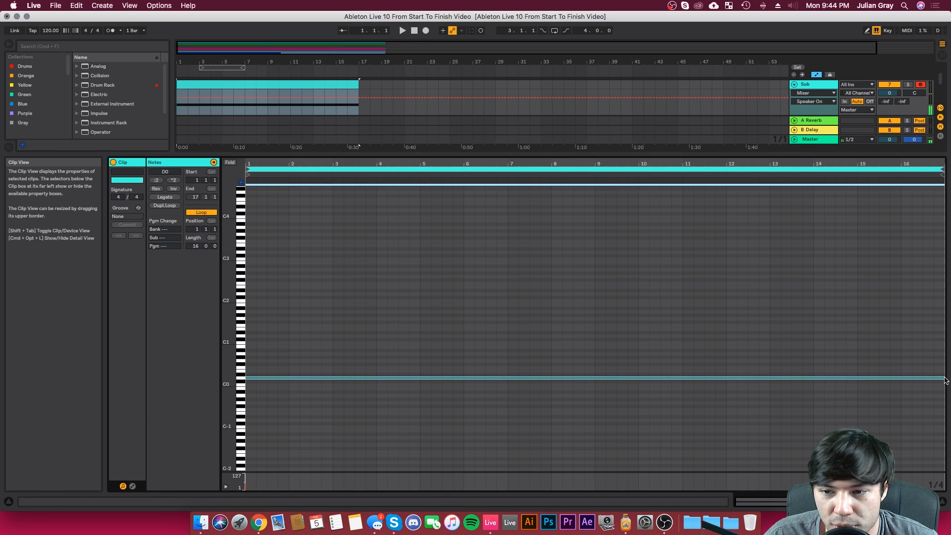
left_click_drag(943, 378, 427, 351)
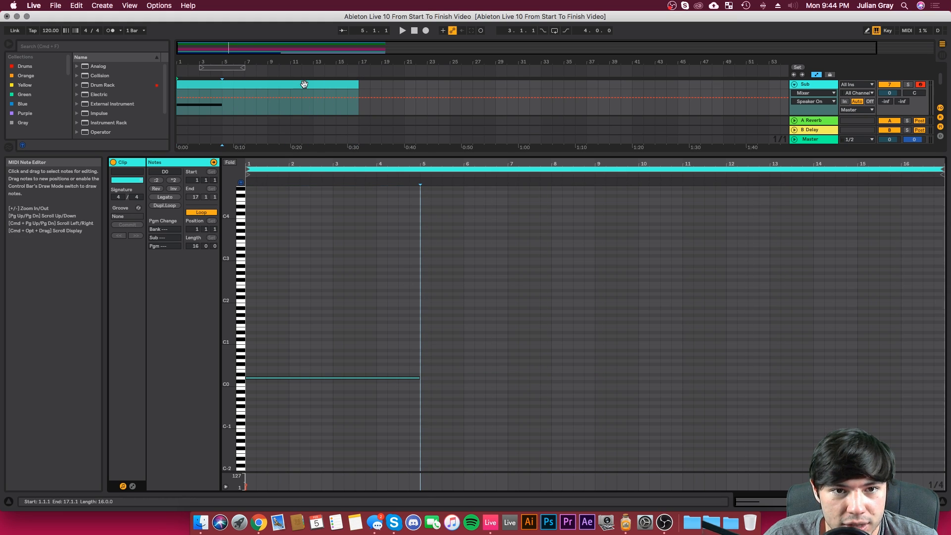
Step: Select the Sub and Leads clips together and show both in one enlarged note editor
left_click_drag(313, 153, 312, 274)
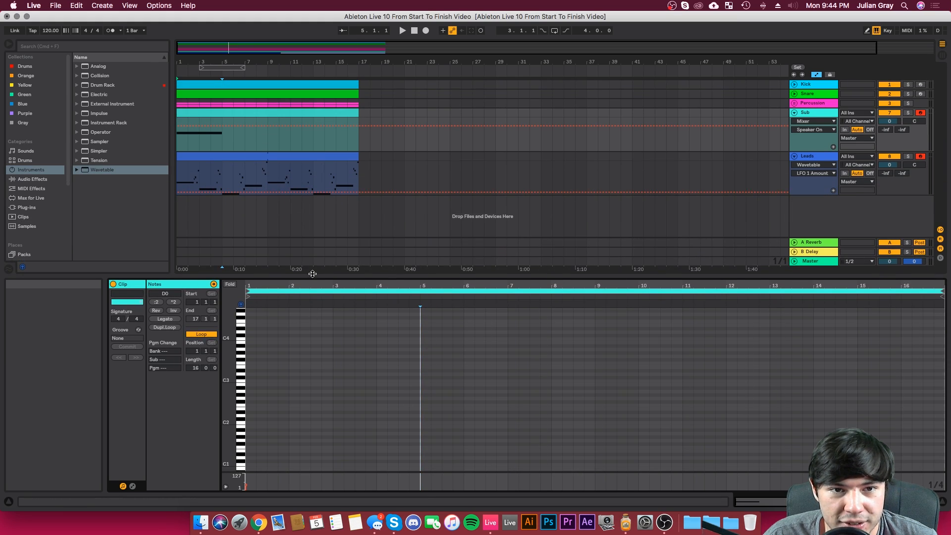
left_click(303, 156, "shift")
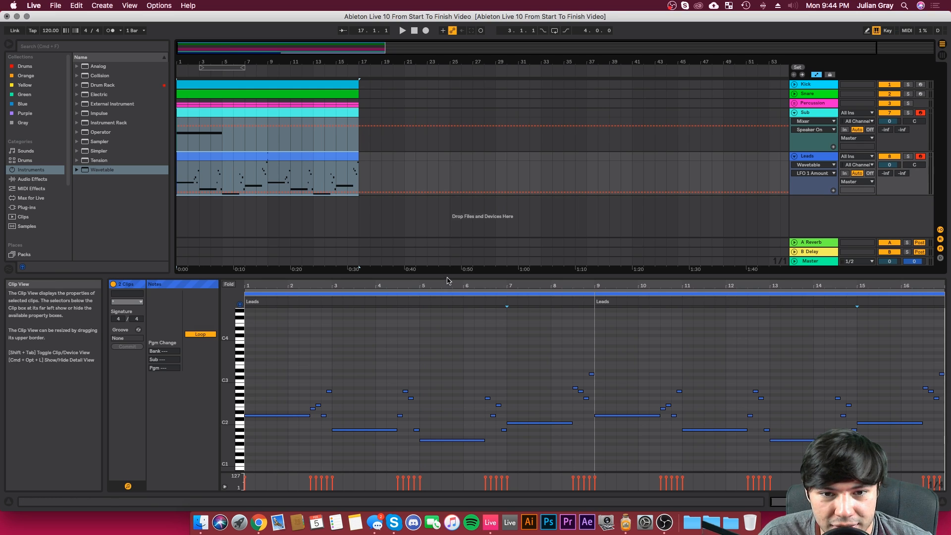
left_click(268, 121)
left_click(276, 158, "shift")
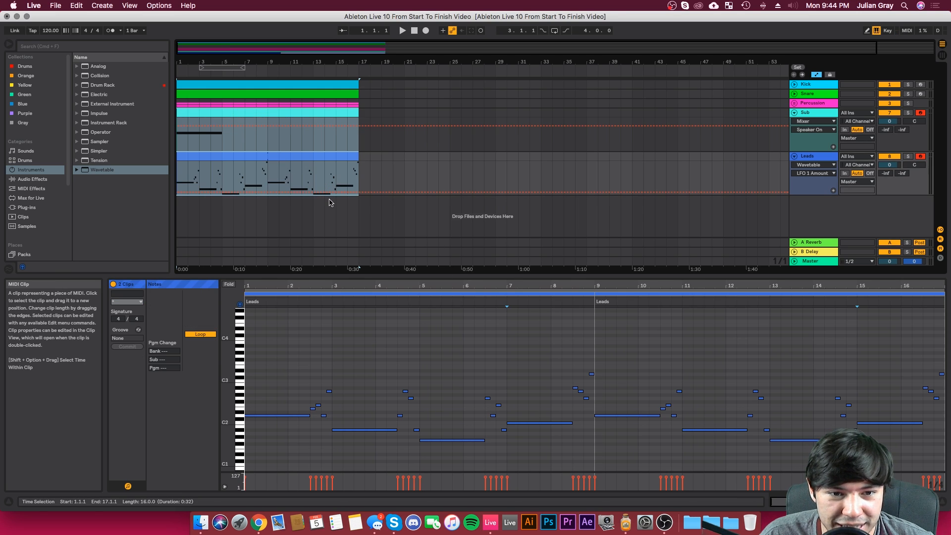
left_click_drag(379, 276, 386, 156)
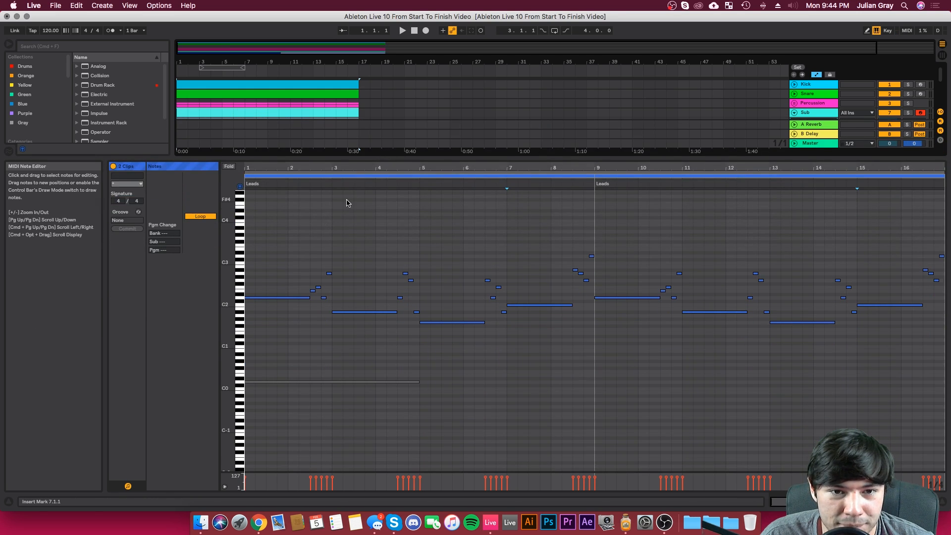
Step: Shorten the Sub's D0 note to two bars and duplicate it to bar 3, lowered to A#-1
left_click(273, 382)
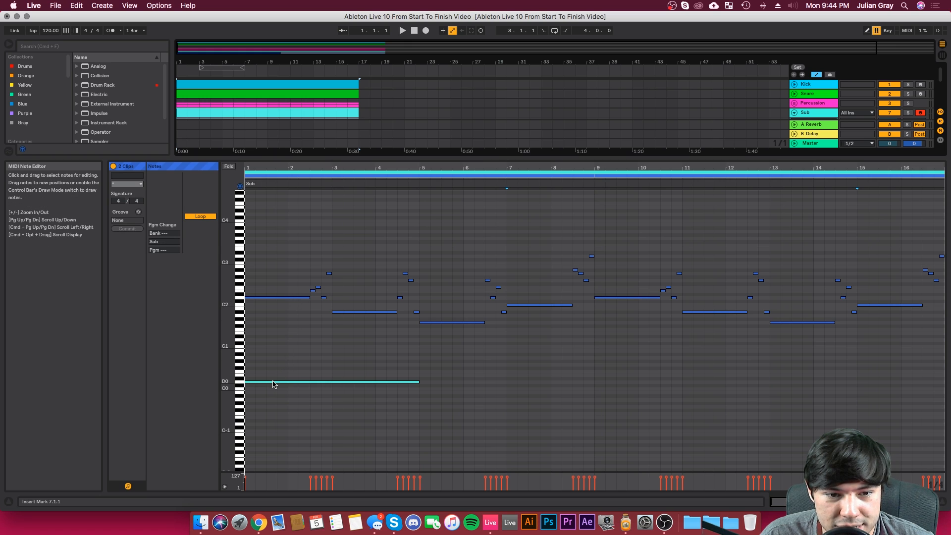
left_click(418, 382)
left_click_drag(418, 382, 332, 382)
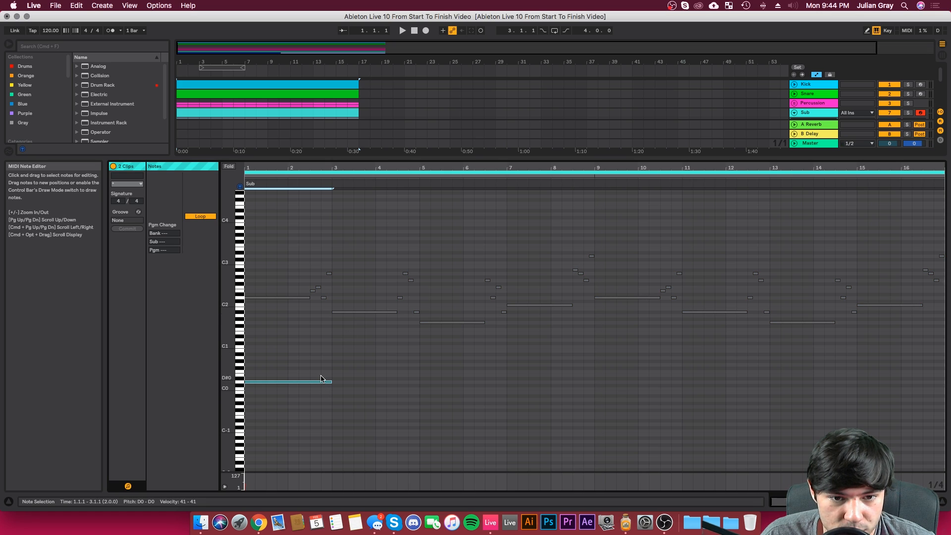
key("super+d")
key("Down")
key("Down")
key("Down")
key("Down")
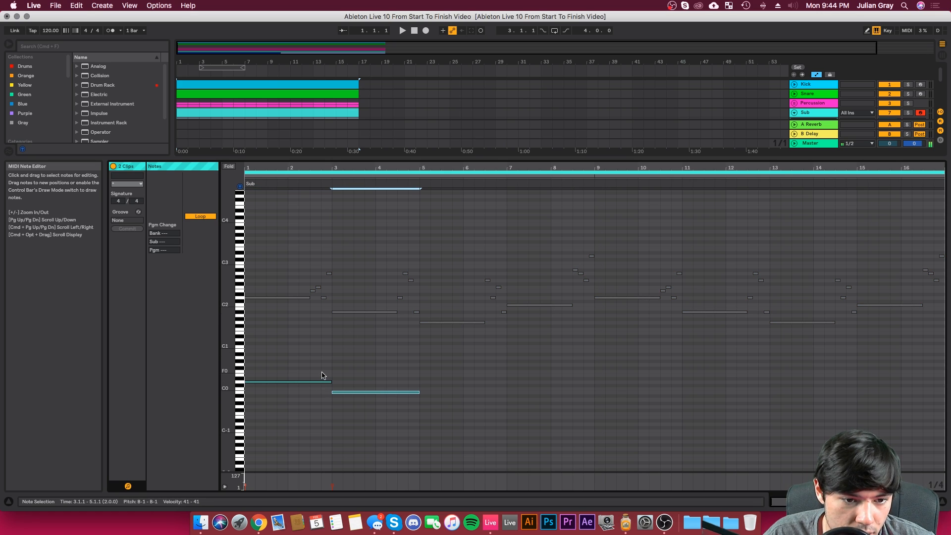
Step: Duplicate the Sub's A#-1 note to bar 5 and transpose the copy to G0
key("super+d")
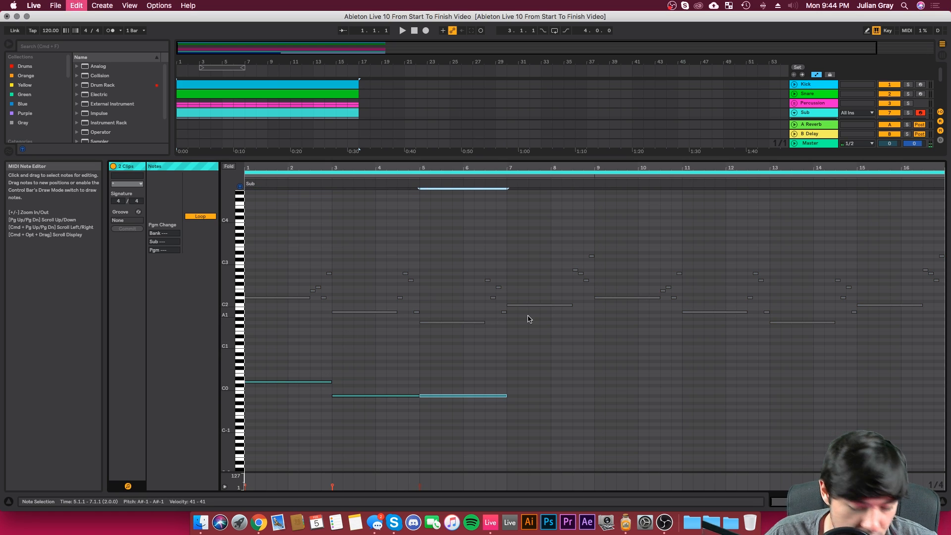
key("Down")
key("Down")
key("Down")
key("Down")
key("Up")
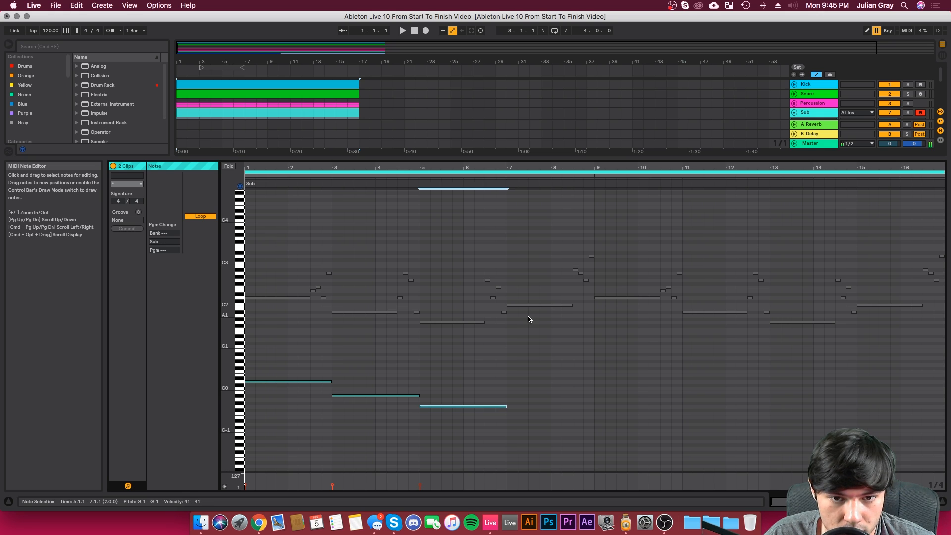
key("shift+Up")
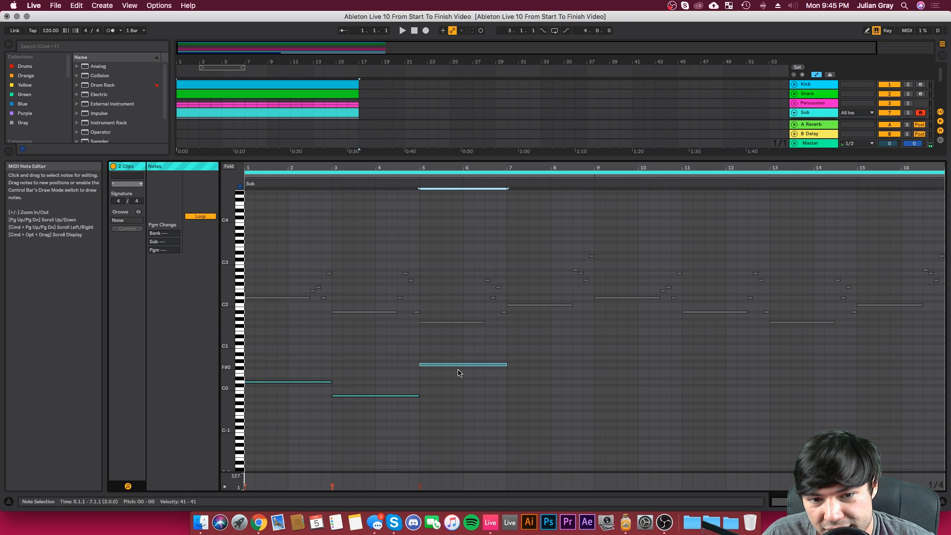
left_click_drag(436, 346, 447, 389)
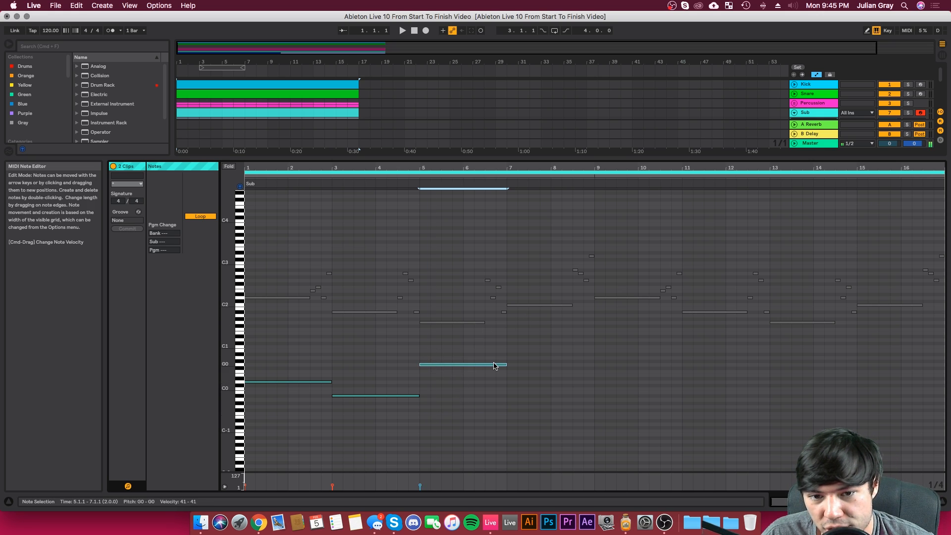
left_click(507, 345)
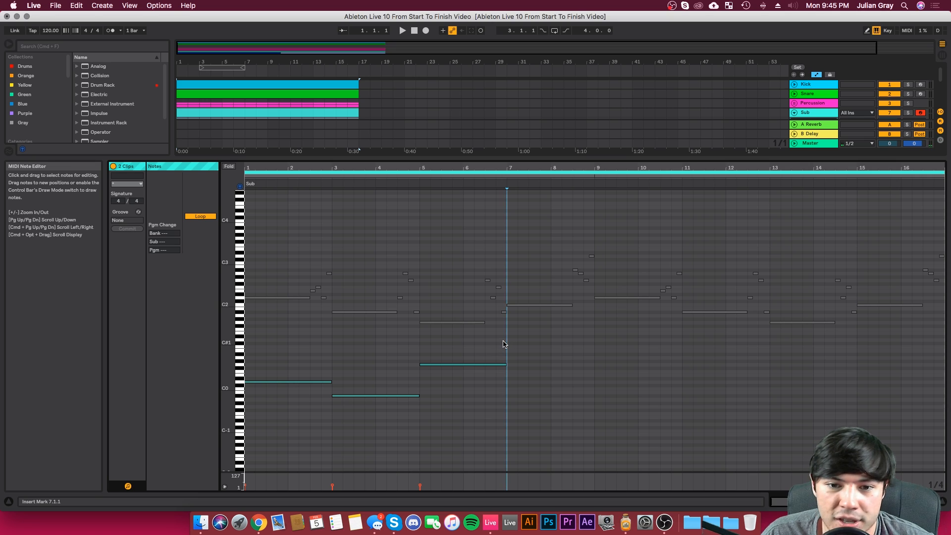
Step: Duplicate the Sub's G0 note to bar 7 at C0 and repeat the four-note pattern from bar 9
left_click(474, 366)
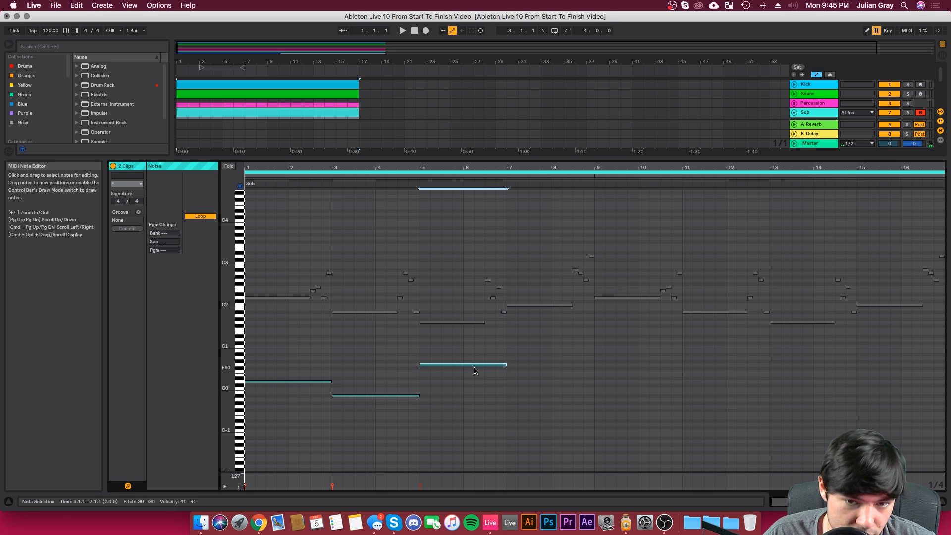
key("super+d")
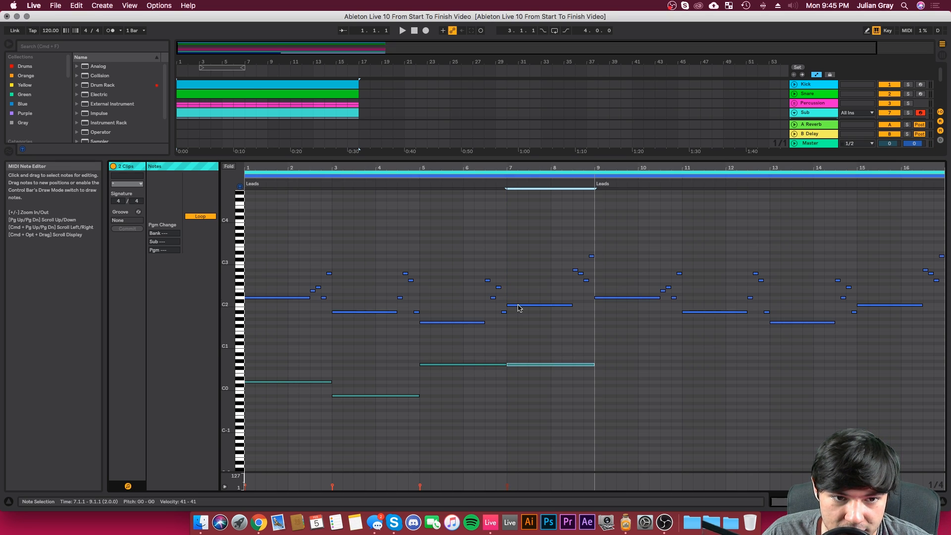
key("Down")
key("Down")
key("Down")
key("Down")
key("Down")
key("Down")
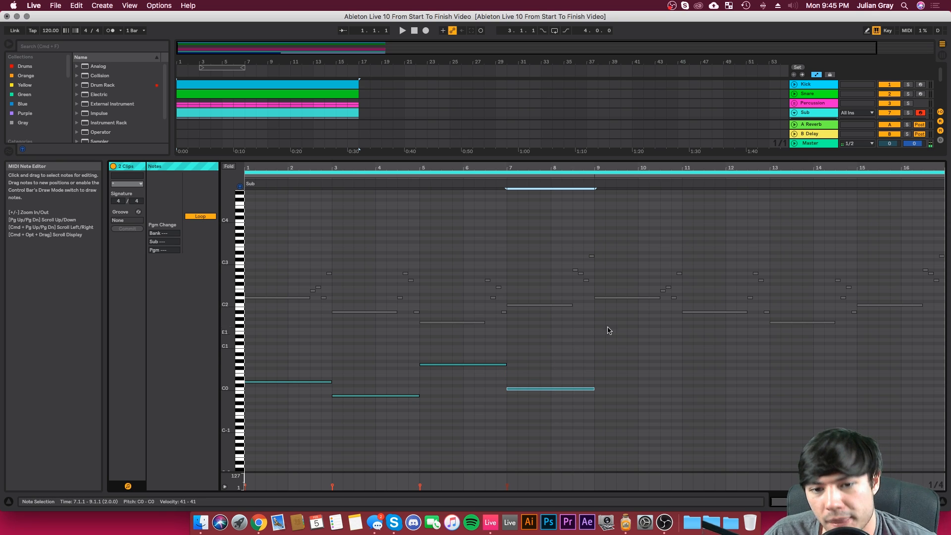
left_click_drag(597, 345, 314, 388)
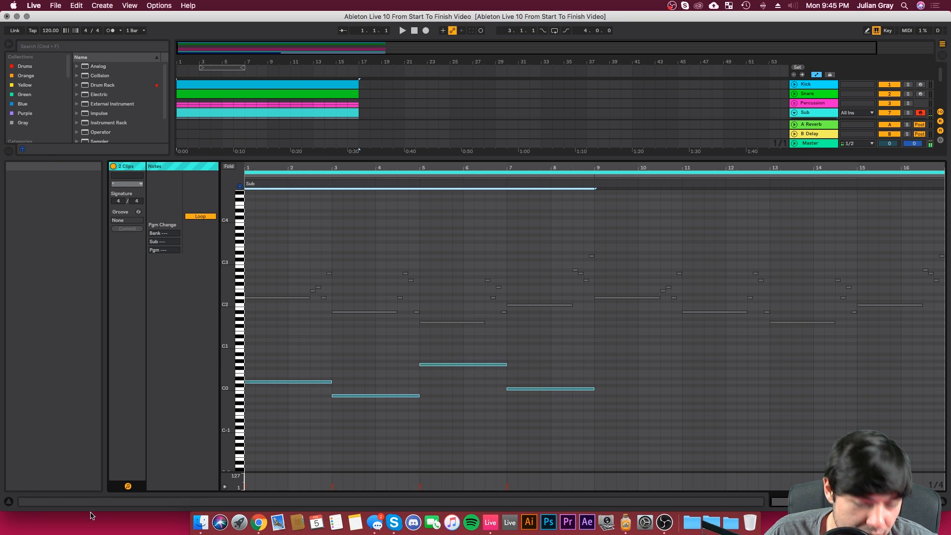
key("super+d")
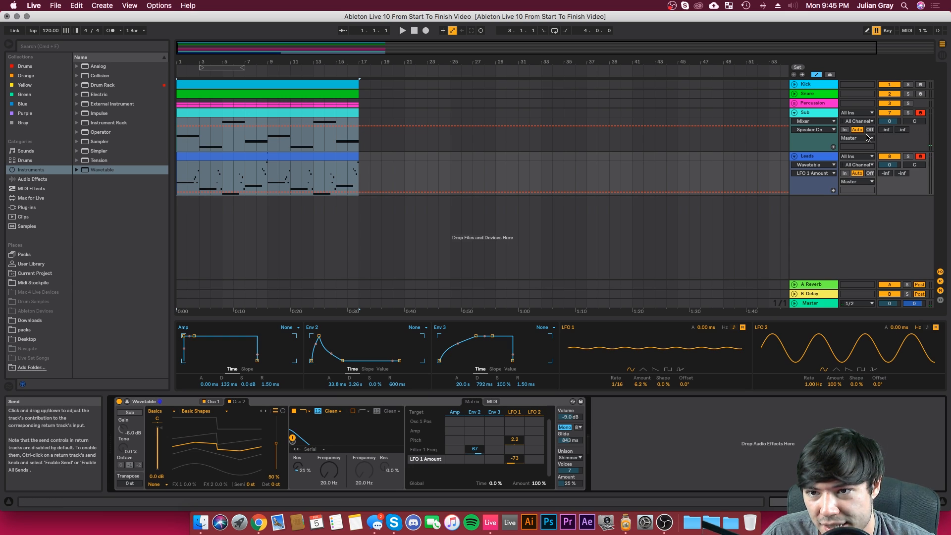
Step: Play the arrangement while setting the Leads track volume to -2.8 dB and Env 2's attack to 0 ms
left_click(403, 30)
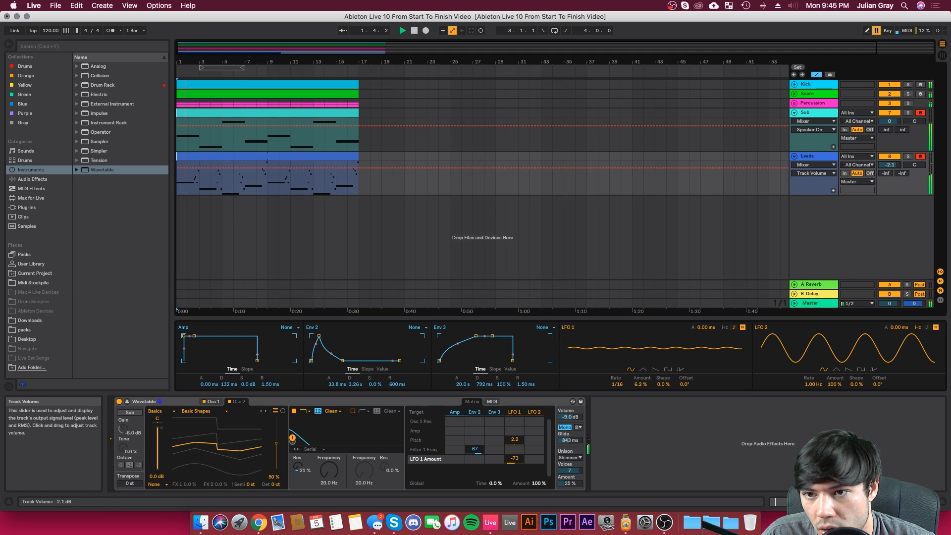
left_click_drag(889, 165, 886, 167)
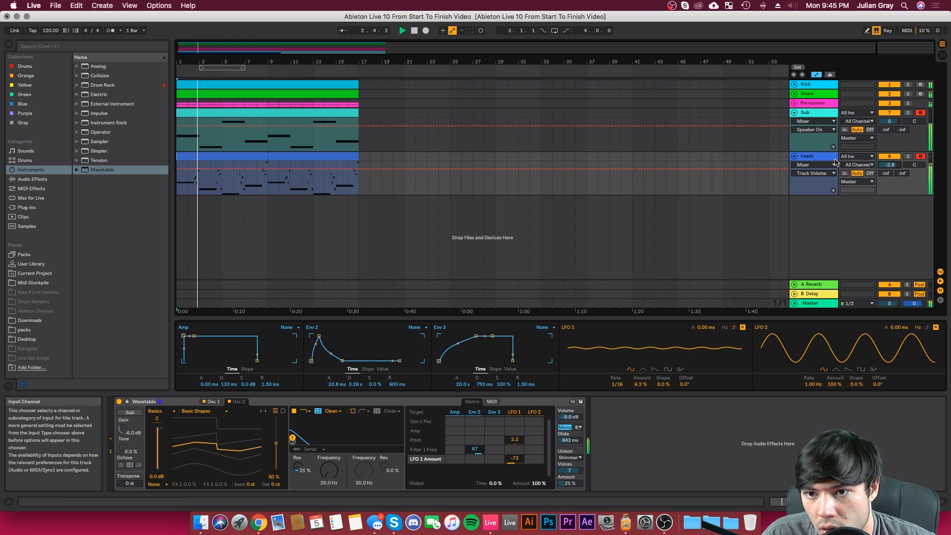
left_click_drag(319, 336, 308, 336)
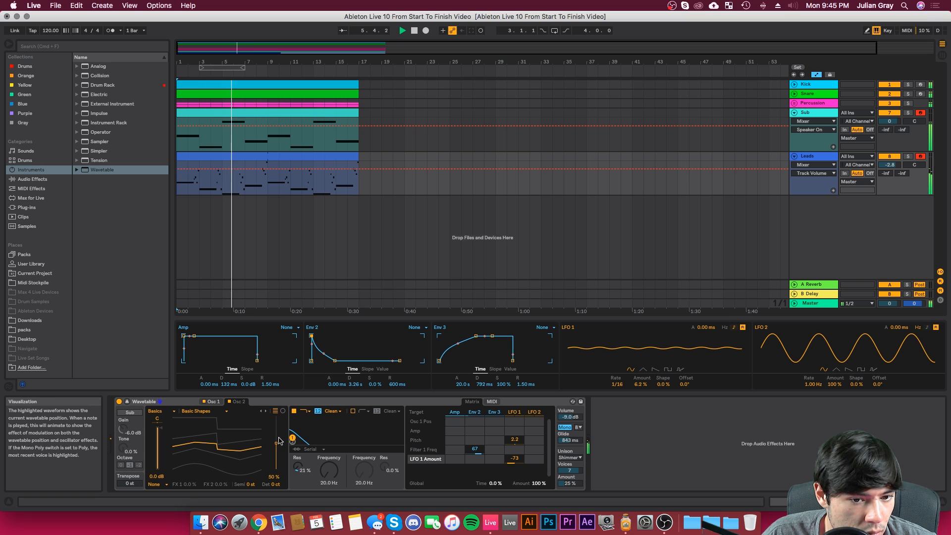
Step: Try Osc 2 at 12 st, settle its semitone transpose on 7 st, and stop playback
left_click(250, 484)
left_click_drag(250, 485, 251, 467)
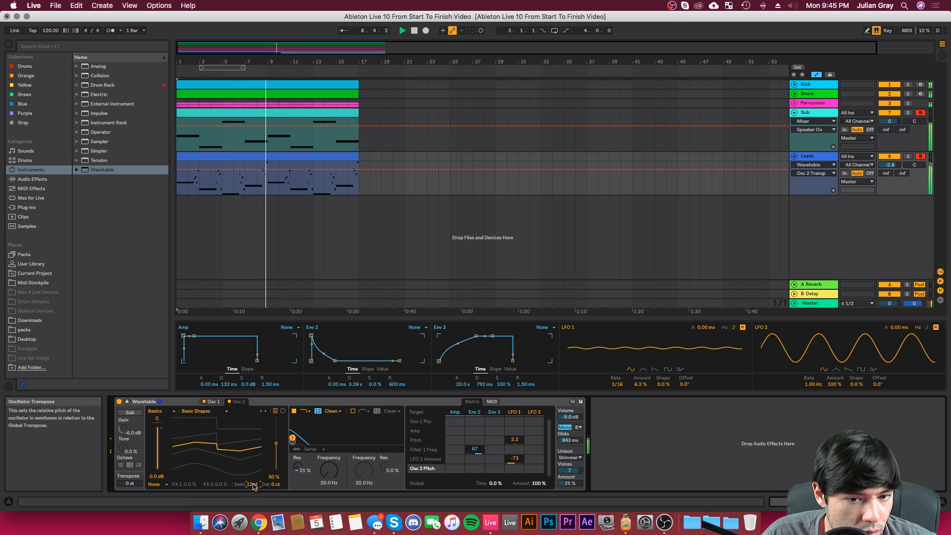
left_click_drag(254, 487, 254, 491)
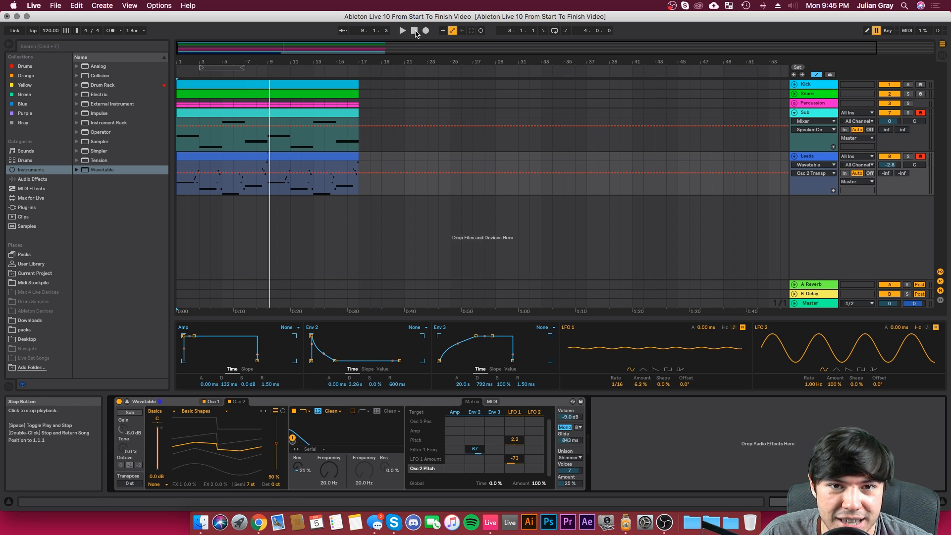
left_click(415, 32)
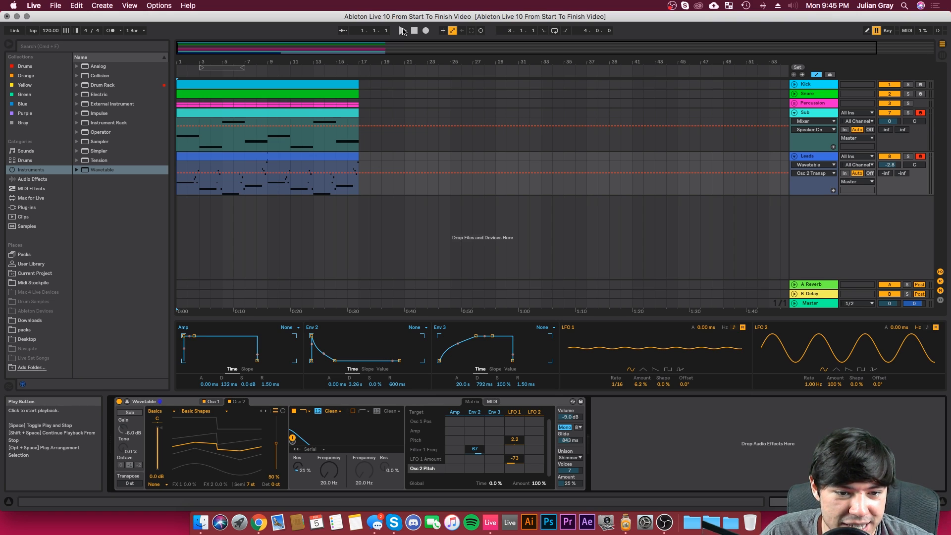
Step: Replay from the start while setting the glide time to 2.36 s and Env 2's attack to 19.0 ms
left_click(402, 32)
left_click_drag(570, 440, 570, 432)
left_click_drag(312, 336, 318, 336)
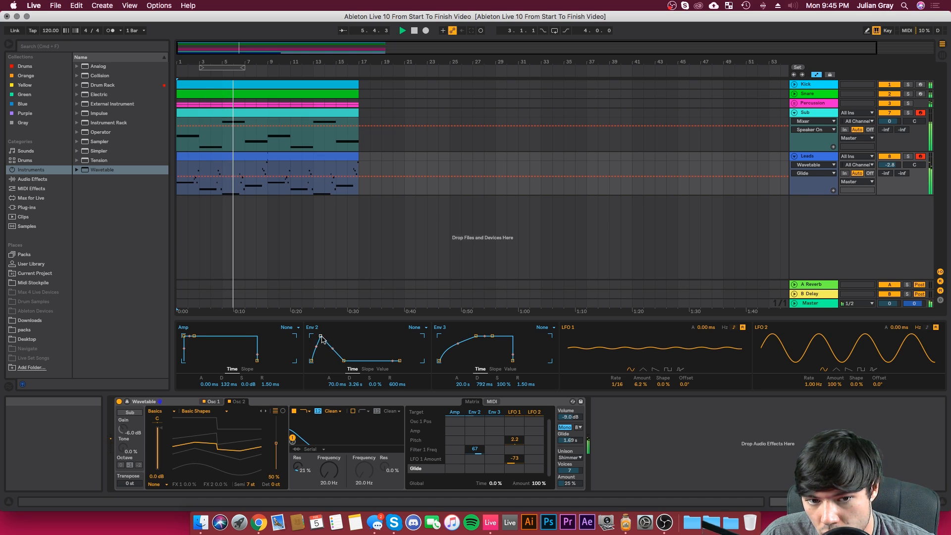
left_click_drag(322, 339, 319, 336)
left_click_drag(568, 441, 568, 438)
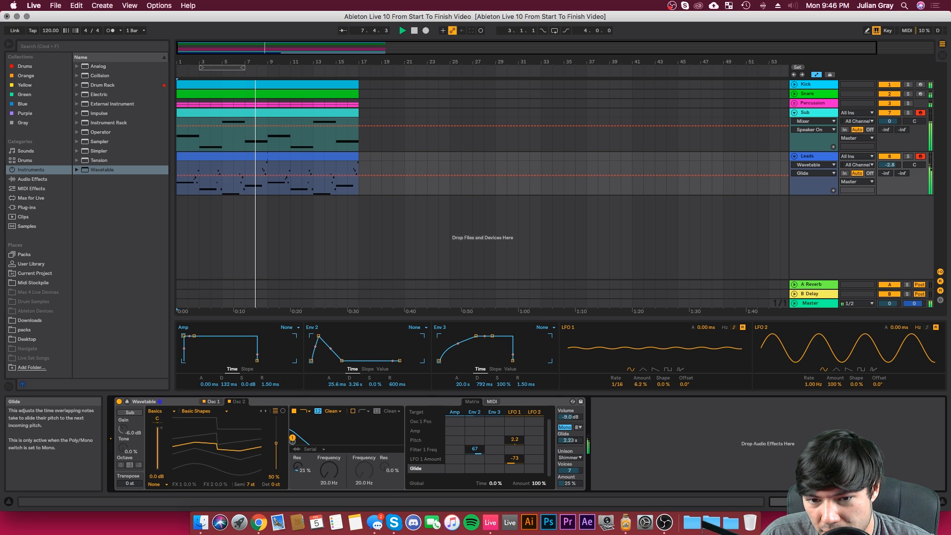
left_click_drag(319, 337, 318, 337)
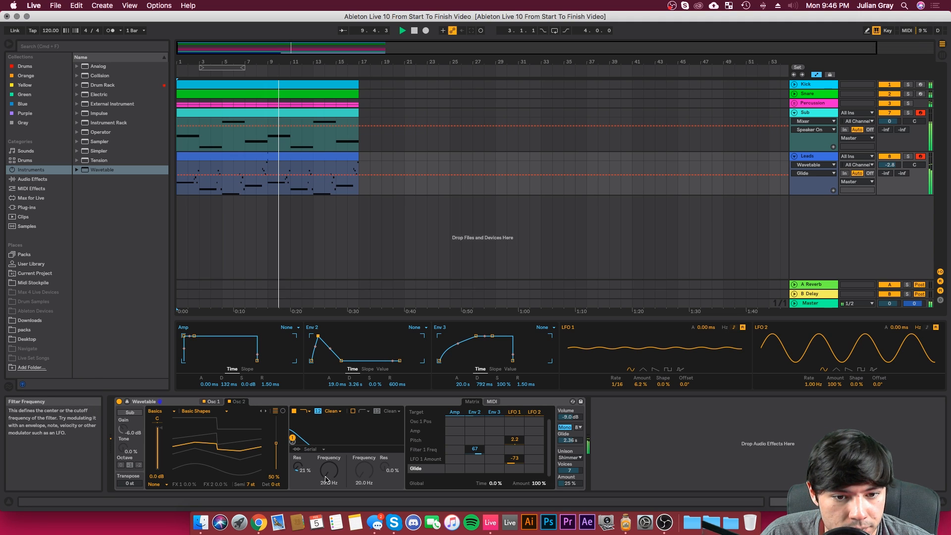
Step: Try the OSR circuit on Filter 1 during playback, raise its resonance to 29%, and settle on the MS2 circuit
mouse_move(329, 470)
left_mouse_down()
mouse_move(329, 419)
mouse_move(329, 470)
left_mouse_up()
left_click(331, 410)
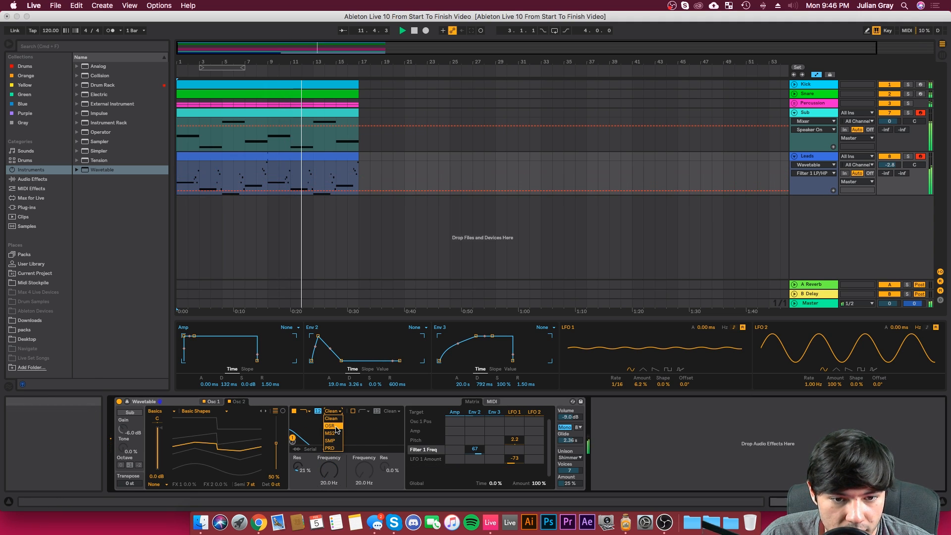
left_click(363, 440)
key("space")
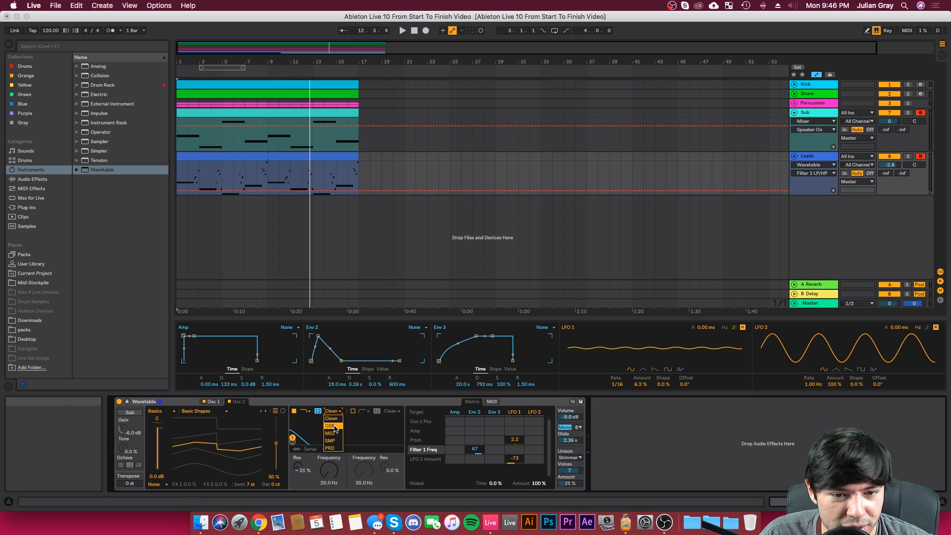
left_click(330, 426)
key("space")
mouse_move(298, 468)
left_mouse_down()
mouse_move(298, 457)
mouse_move(298, 470)
left_mouse_up()
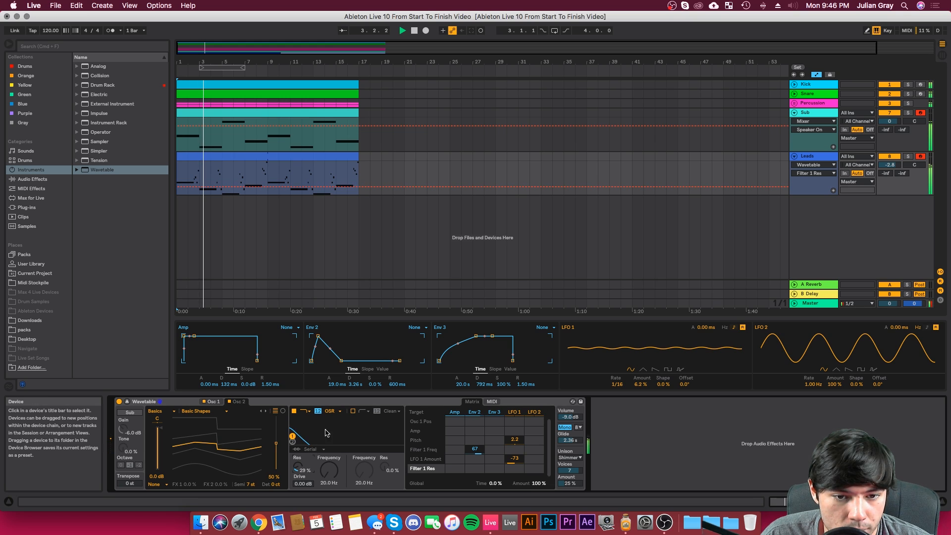
left_click(330, 411)
left_click(332, 433)
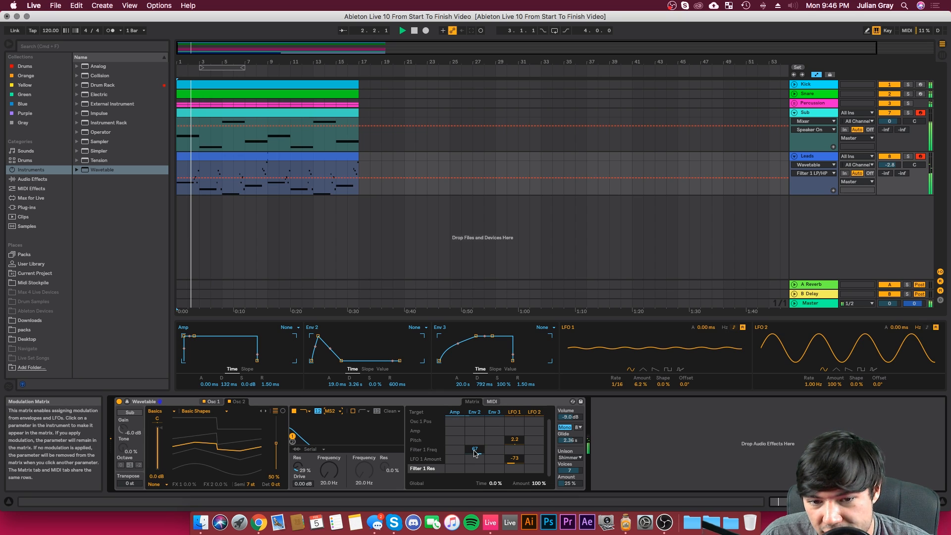
Step: Reshape Env 2 to 9.77 ms attack, 6.10 s decay and 36% sustain, and set its Filter 1 Freq modulation to 78
left_click_drag(331, 348, 354, 353)
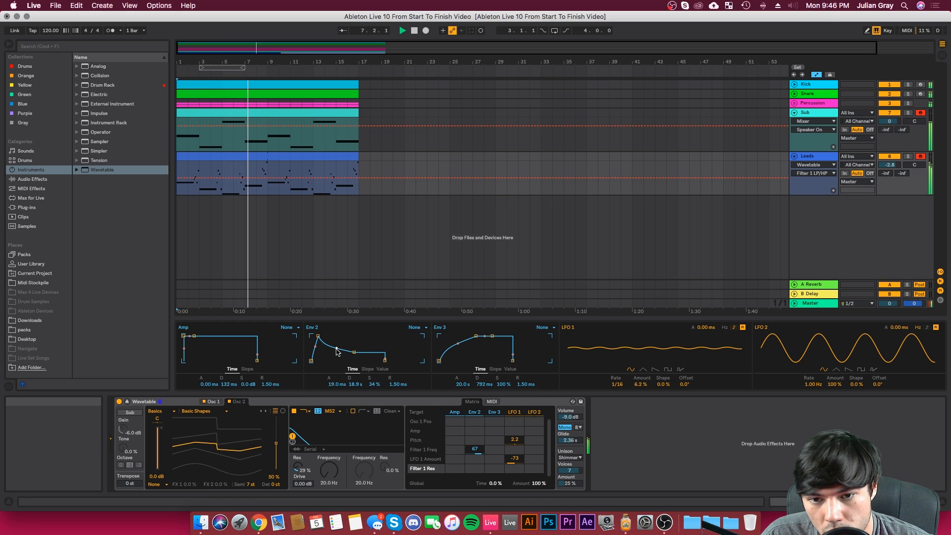
left_click_drag(355, 353, 355, 354)
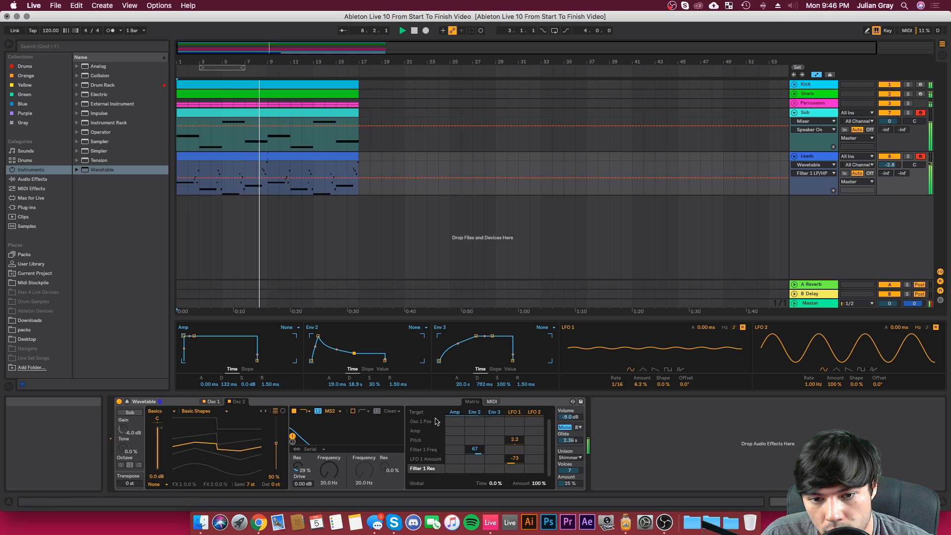
left_click_drag(481, 453, 481, 437)
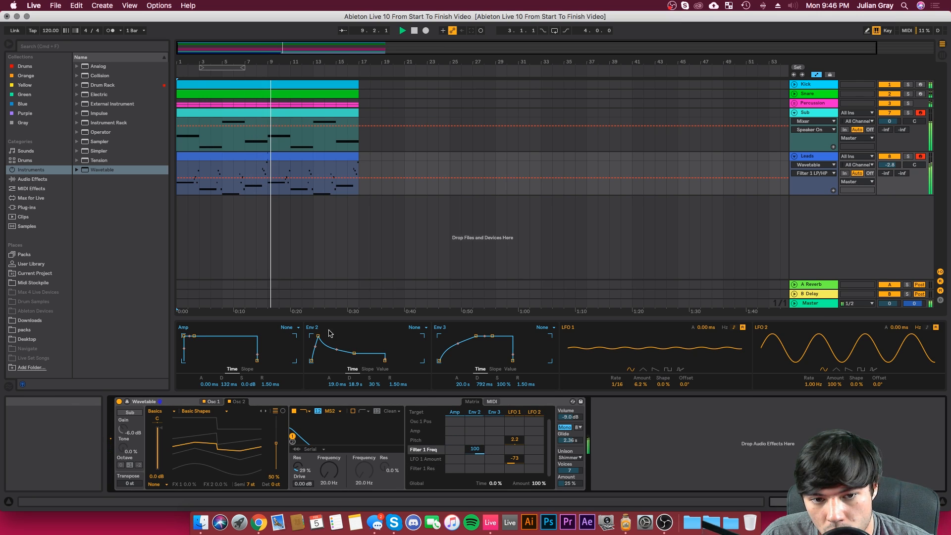
left_click_drag(355, 354, 317, 336)
key("space")
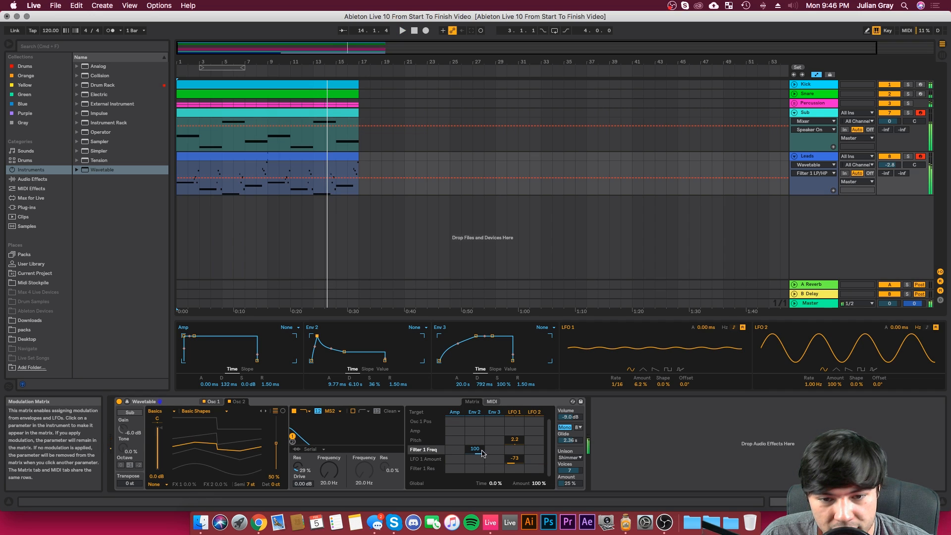
left_click_drag(480, 450, 480, 457)
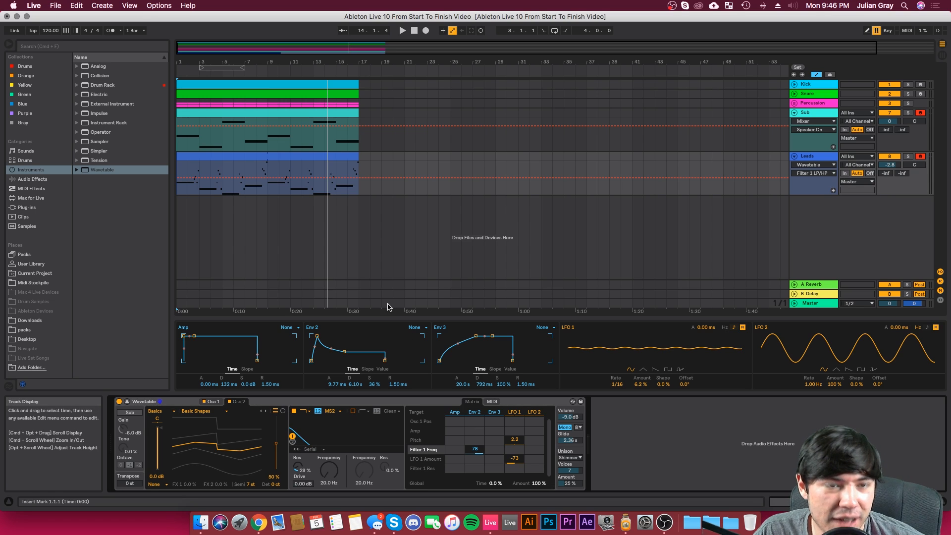
Step: Play from bar 9 while setting the Leads track volume to -3.0 dB and Env 2's attack to 70.0 ms
left_click(267, 169)
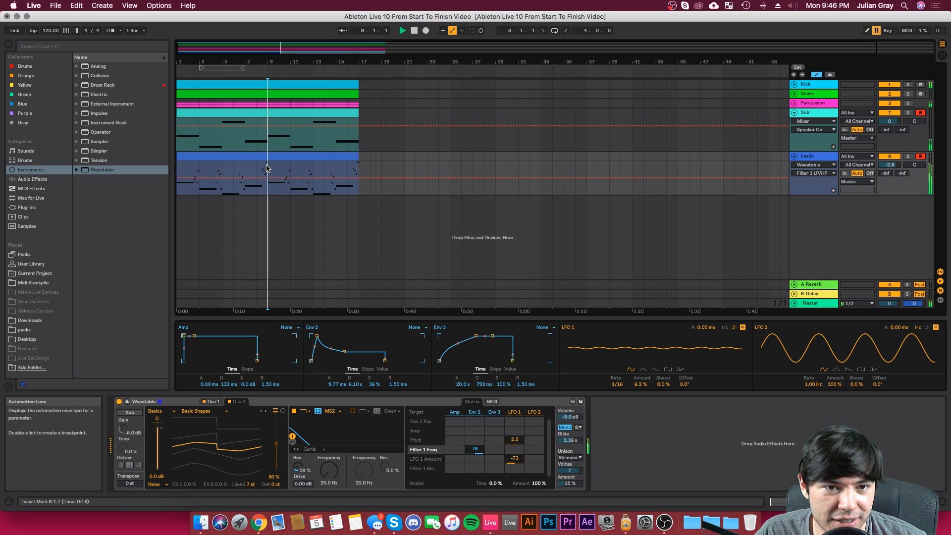
key("space")
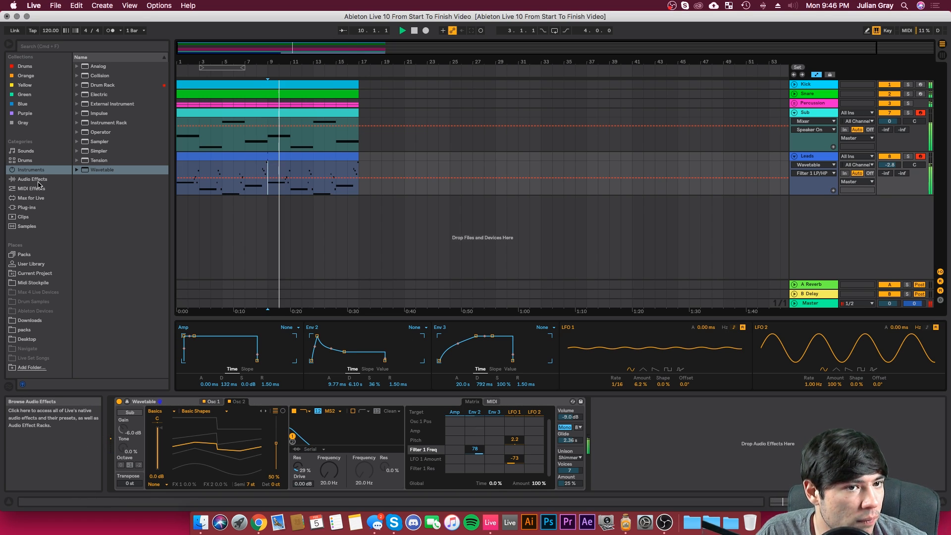
left_click(814, 157)
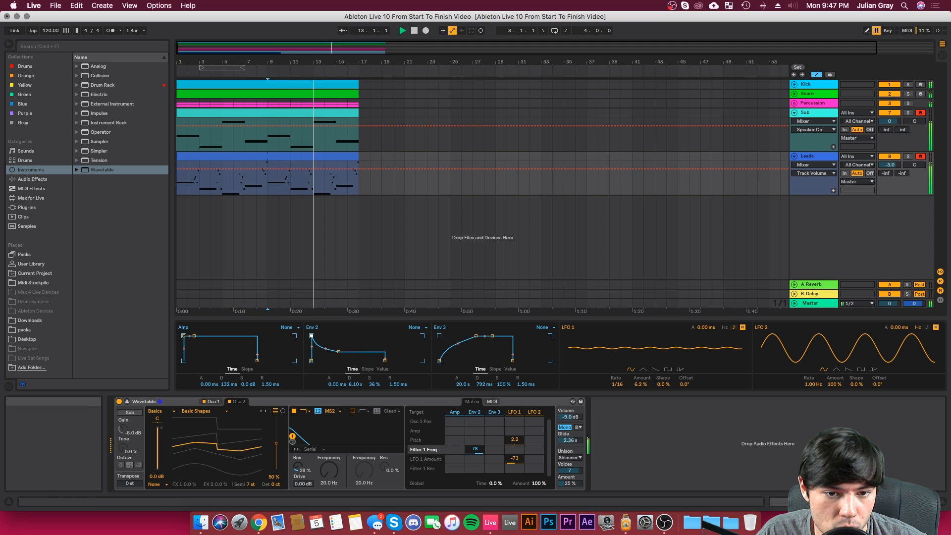
left_click_drag(317, 336, 325, 335)
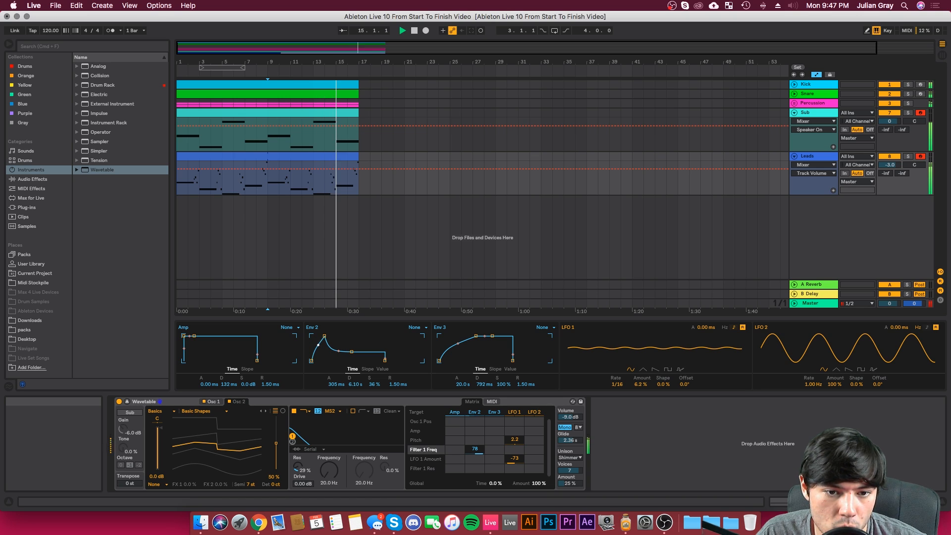
left_click_drag(325, 336, 320, 336)
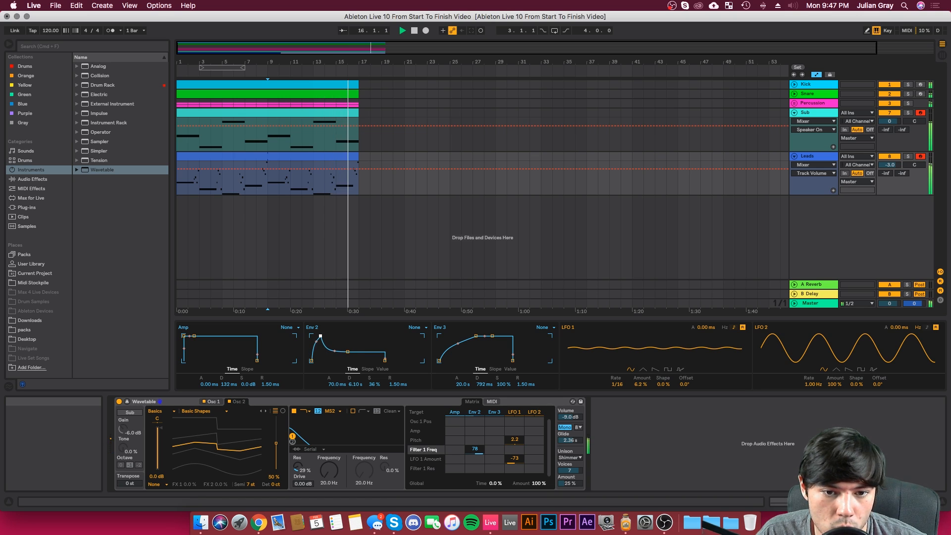
Step: Set Env 2's modulation of Filter 1 Freq to 61 and replay from bar 9
left_click_drag(477, 450, 477, 456)
key("space")
key("space")
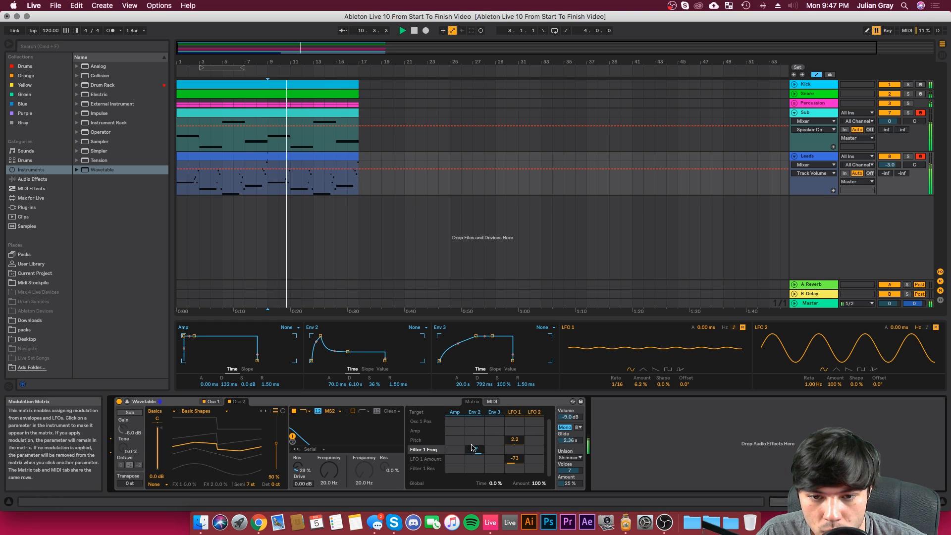
Step: Modulate Filter 1 Freq from LFO 2 by 33 and make LFO 2 a tempo-synced triangle at rate 1
left_click(806, 338)
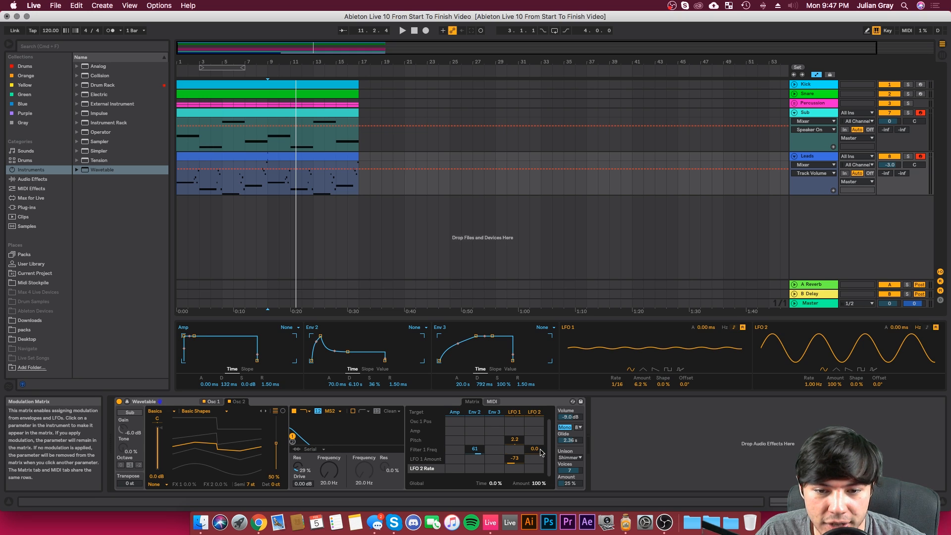
left_click_drag(540, 450, 540, 440)
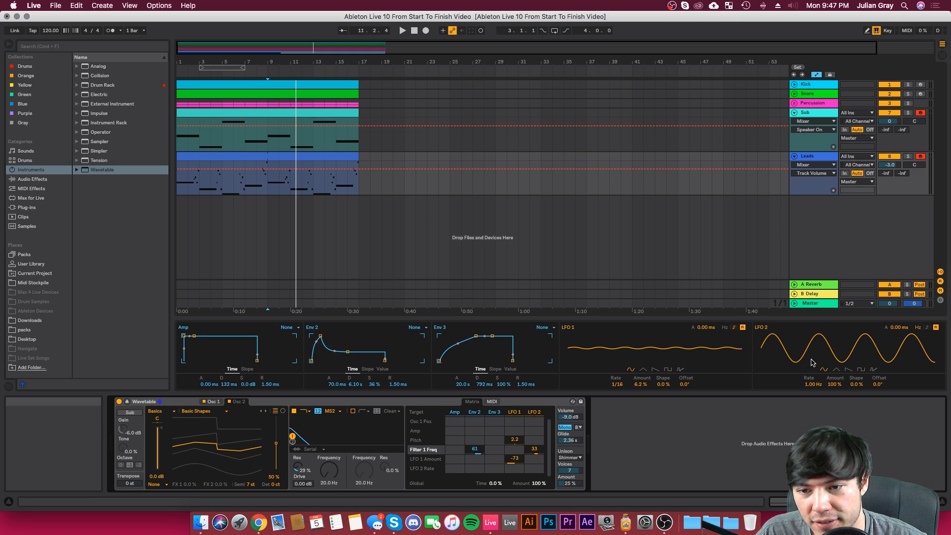
left_click(837, 370)
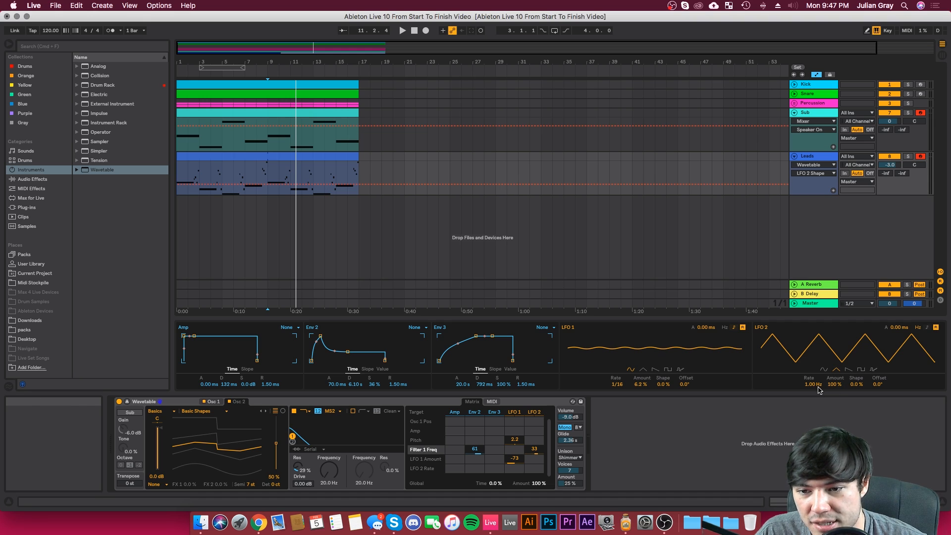
left_click(928, 327)
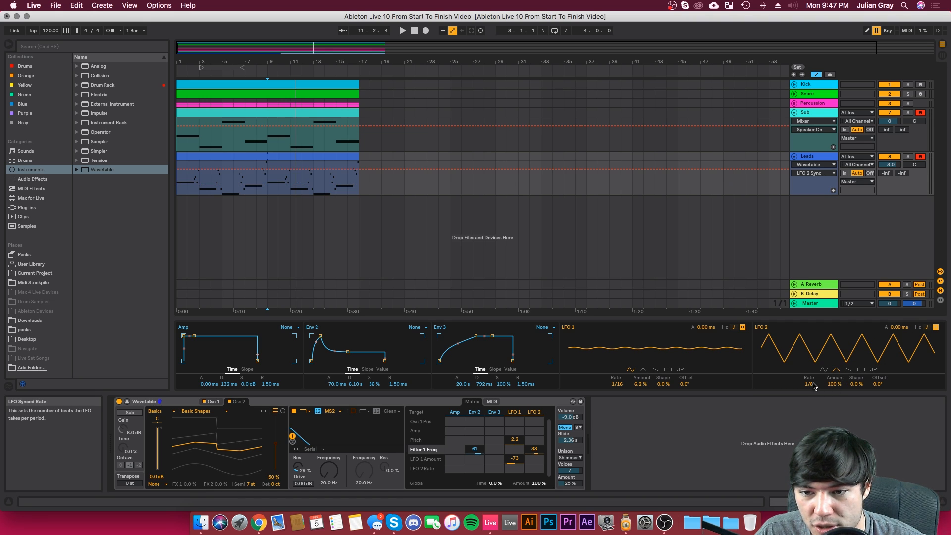
mouse_move(809, 385)
left_mouse_down()
mouse_move(810, 400)
mouse_move(812, 387)
left_mouse_up()
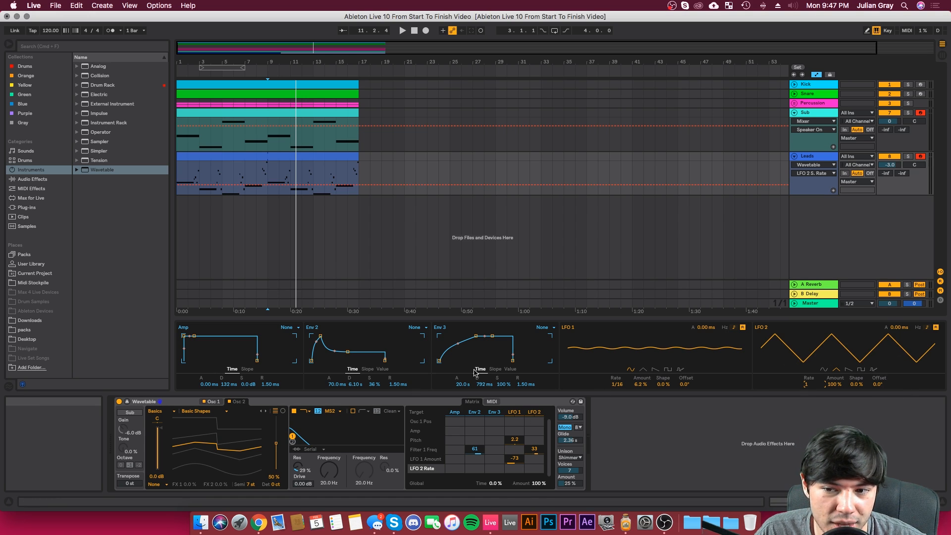
Step: Play from bar 9 while setting LFO 2's Filter 1 Freq modulation to 44 and LFO 2's synced rate to 2
left_click(270, 174)
key("space")
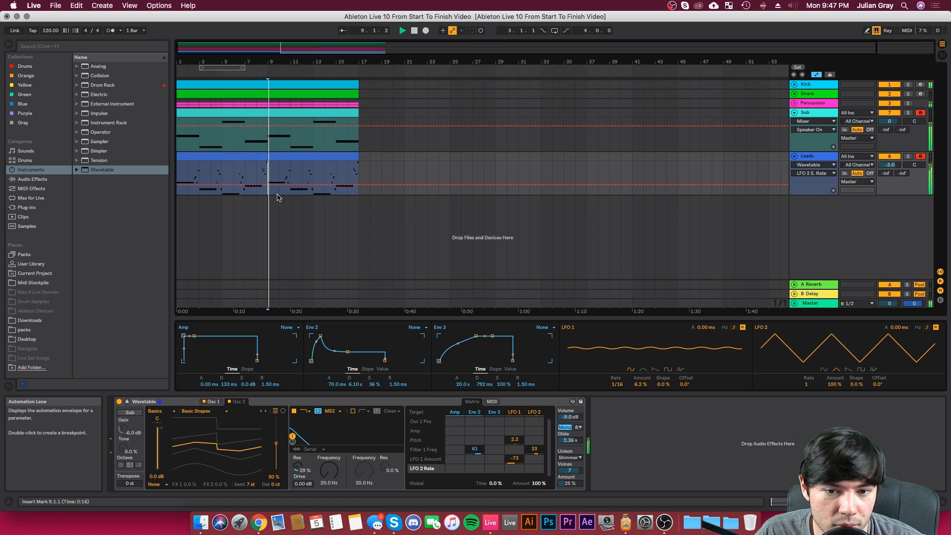
left_click(534, 449)
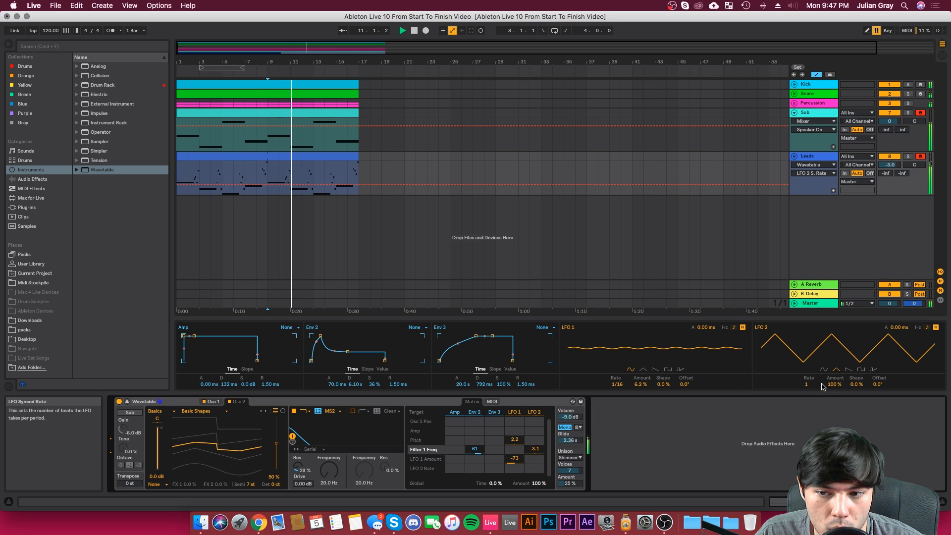
left_click_drag(544, 444, 544, 431)
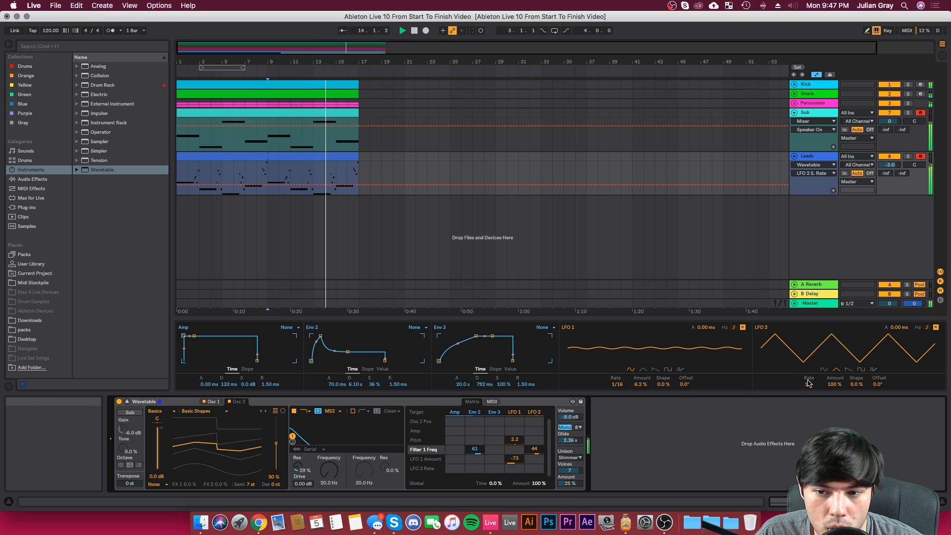
mouse_move(810, 387)
left_mouse_down()
mouse_move(810, 376)
mouse_move(810, 391)
left_mouse_up()
key("space")
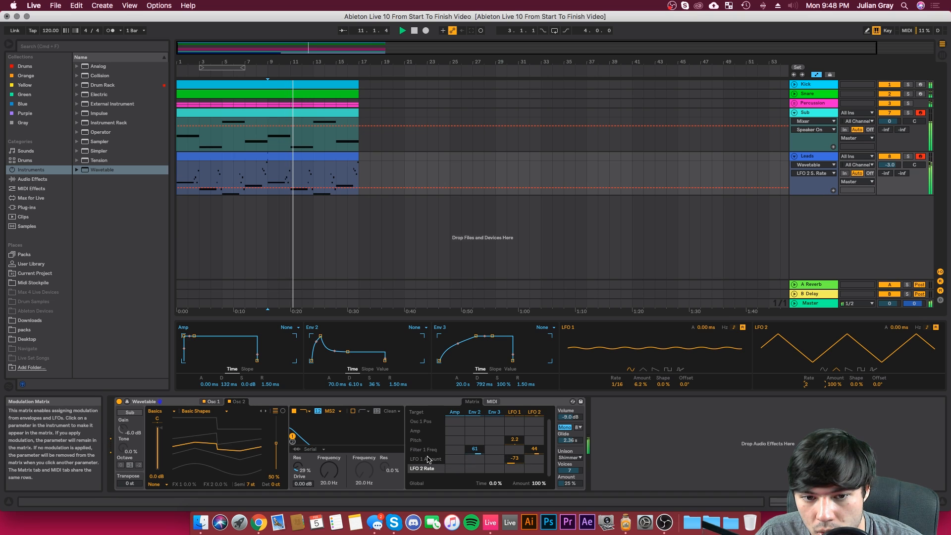
Step: Set LFO 1's modulation of LFO 1 Amount to 38, and Env 2 to 42% sustain and 11.9 ms attack
left_click_drag(517, 460, 517, 483)
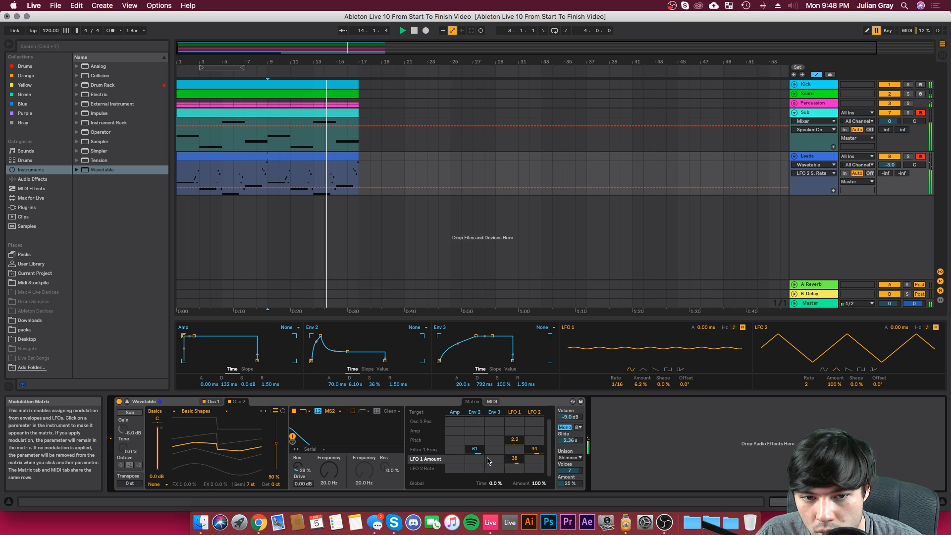
left_click_drag(348, 353, 348, 350)
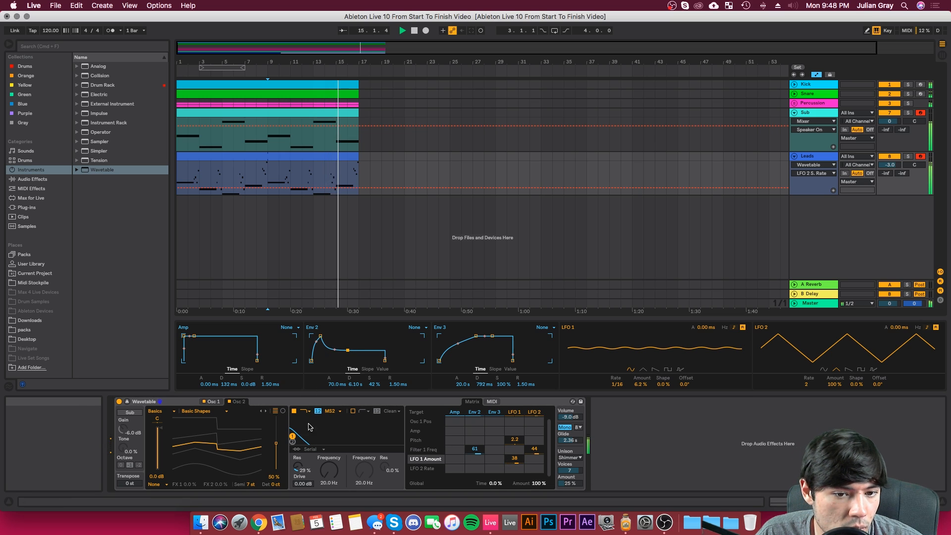
left_click_drag(335, 384, 335, 411)
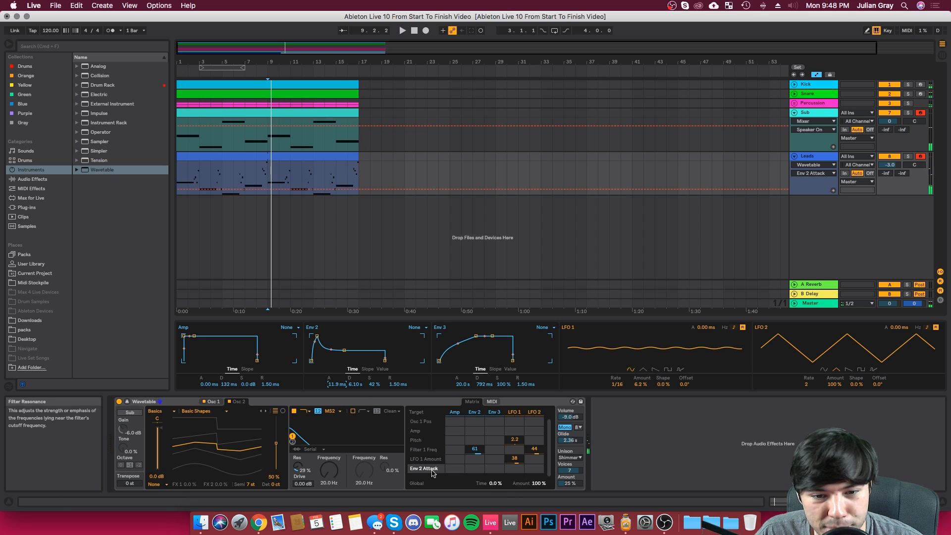
Step: Modulate Env 2 Attack from LFO 2 by 28 and set the Leads track volume to -2.0 dB during playback
left_click_drag(535, 470, 533, 472)
key("space")
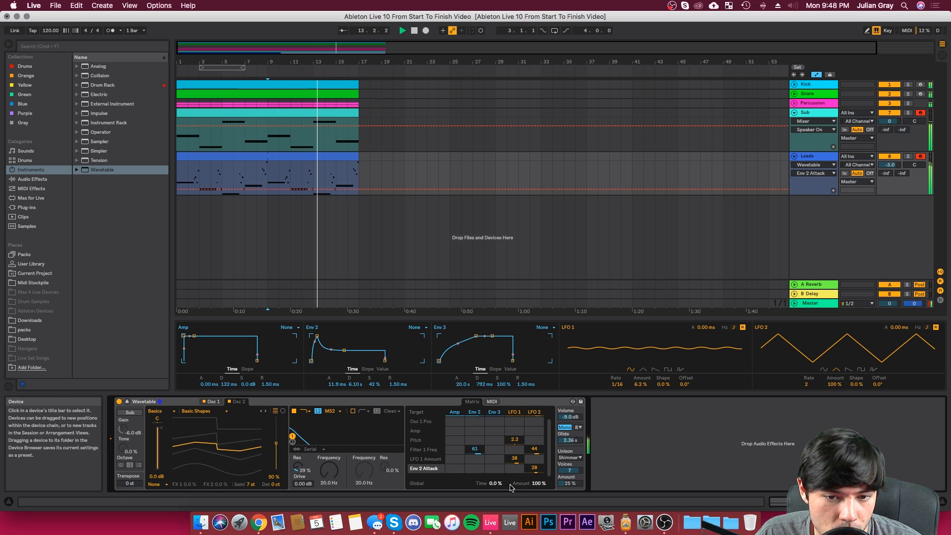
left_click(890, 164)
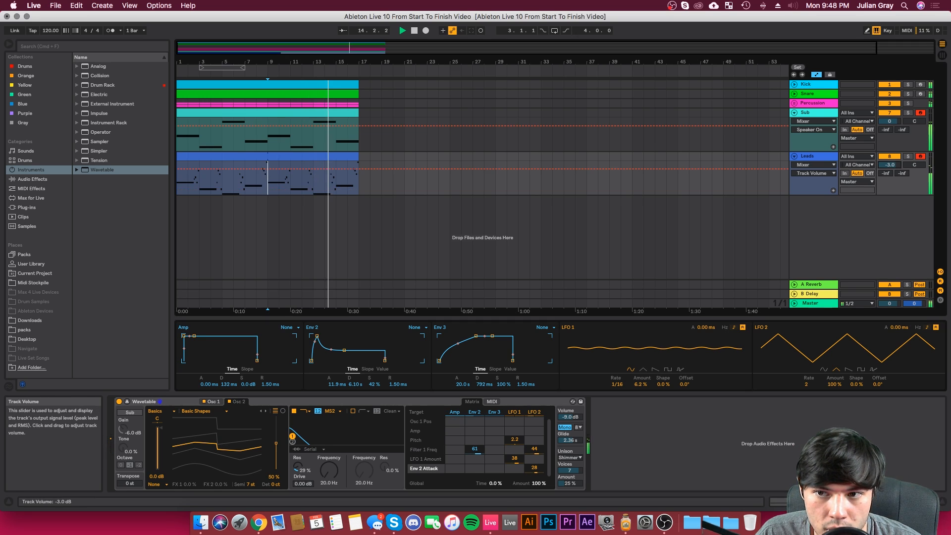
left_click_drag(890, 164, 890, 161)
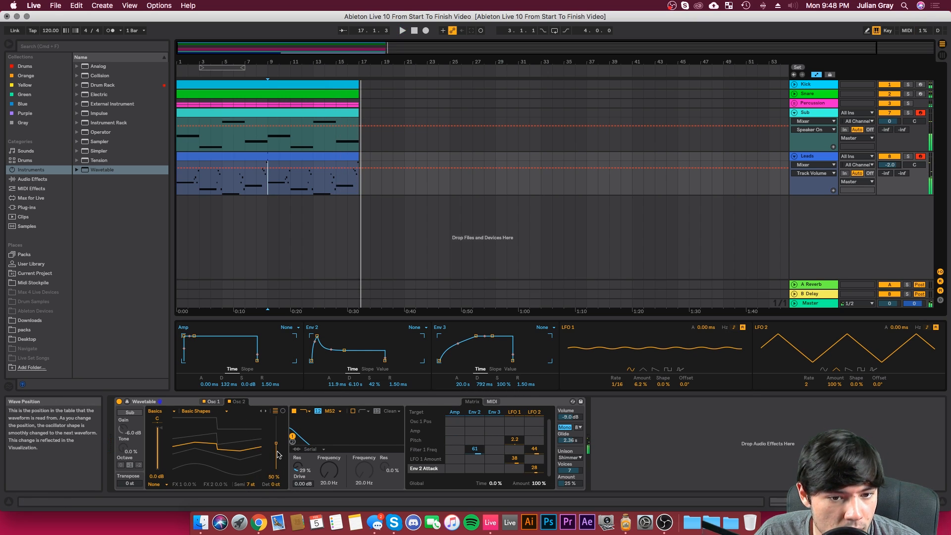
Step: Set Osc 2's wave position to 54% and switch its wavetable to Quad Saw during playback
mouse_move(278, 445)
left_mouse_down()
mouse_move(278, 455)
mouse_move(277, 417)
mouse_move(276, 441)
left_mouse_up()
key("space")
left_click(220, 419)
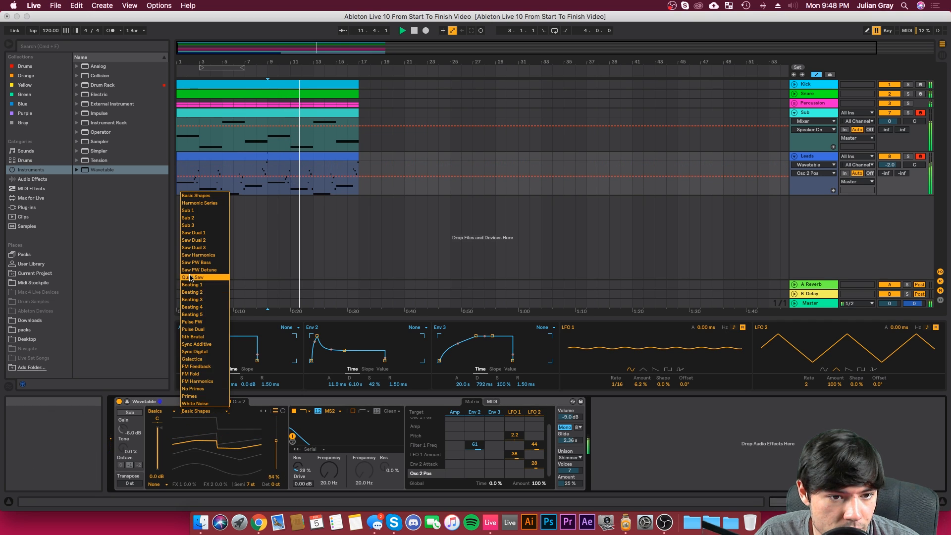
left_click(211, 306)
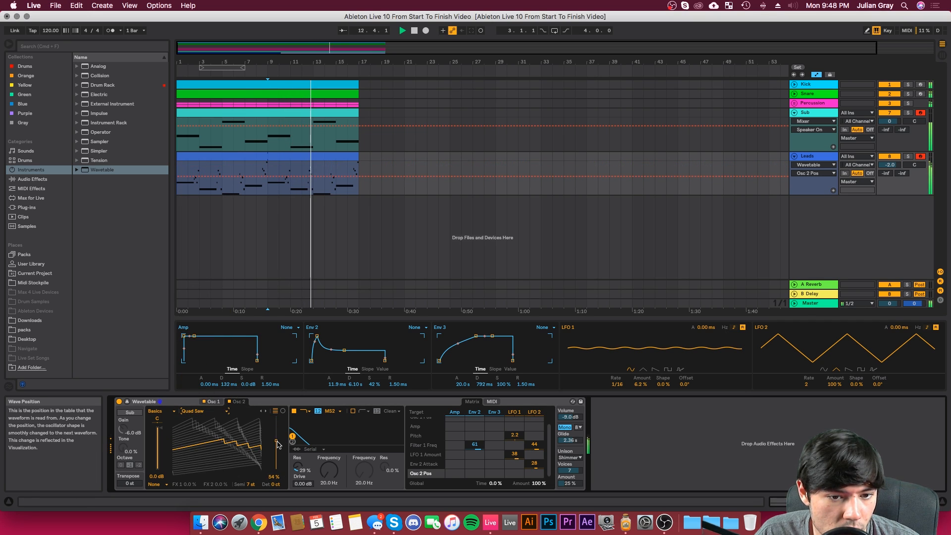
Step: Set Osc 2's wave position to 79%, modulate Osc 2 Pos from LFO 2 by 56, and replay from bar 9
left_click_drag(277, 441, 276, 416)
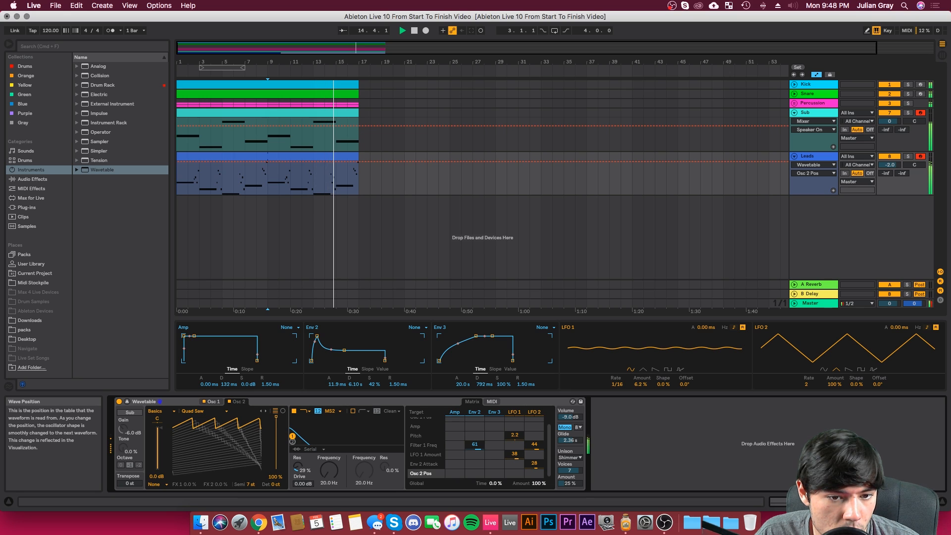
mouse_move(276, 416)
left_mouse_down()
mouse_move(276, 427)
mouse_move(277, 418)
left_mouse_up()
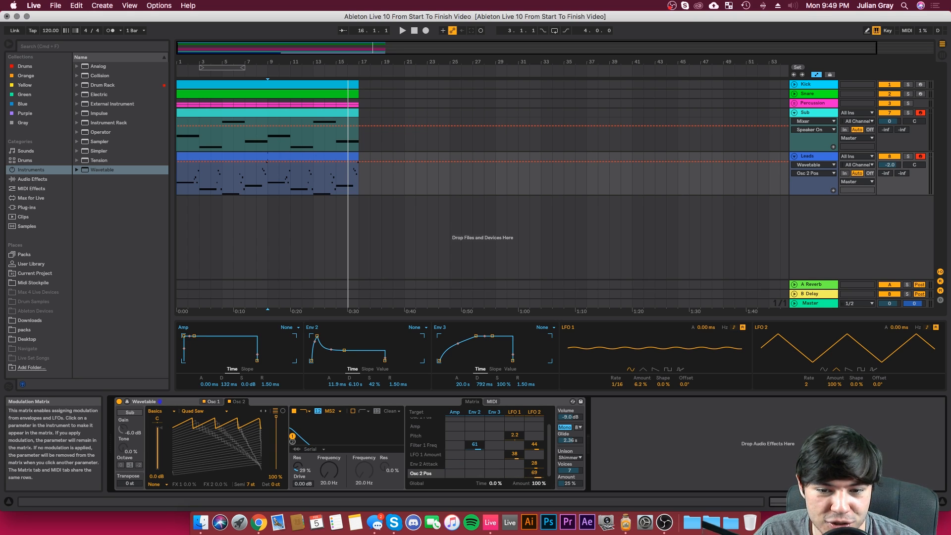
key("space")
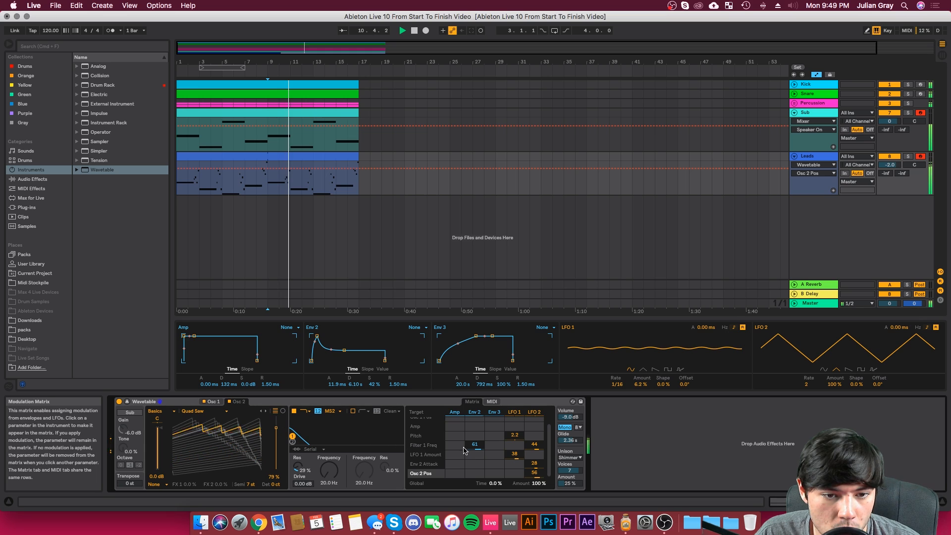
Step: Set LFO 2's modulation of Osc 2 Pos to -34, and Env 2 to 7.04 s decay and 70% sustain
left_click_drag(534, 472, 534, 512)
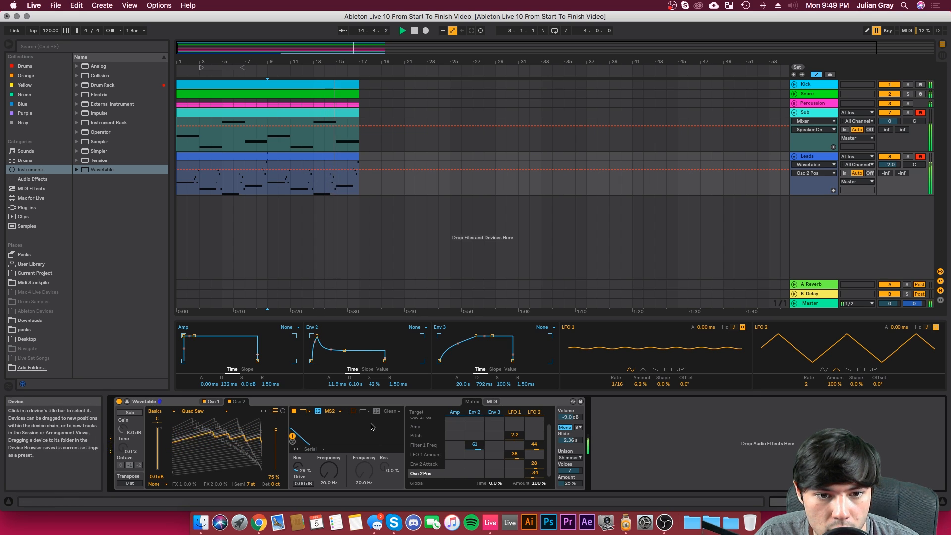
left_click_drag(339, 353, 319, 337)
key("space")
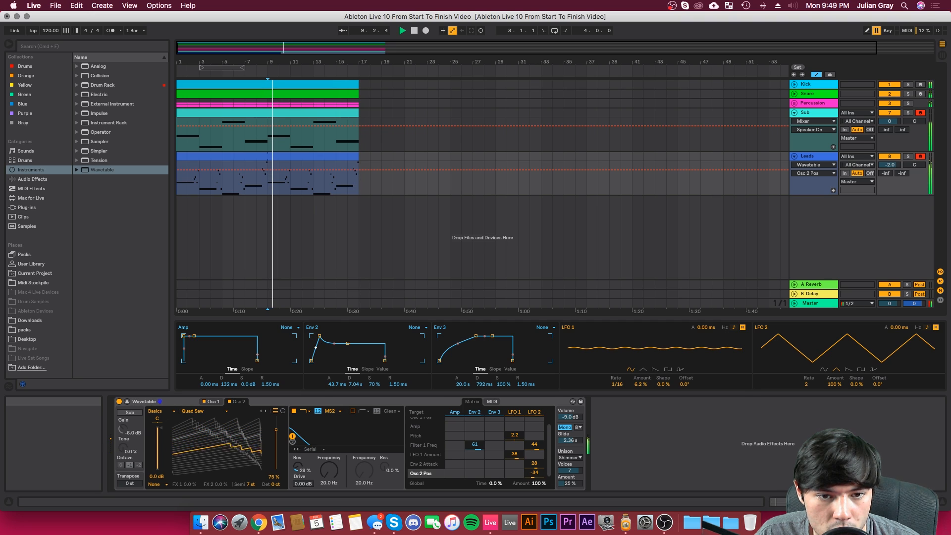
Step: Set Env 2's attack to 25.6 ms and its modulation of Filter 1 Freq to 67
left_click_drag(319, 337, 319, 337)
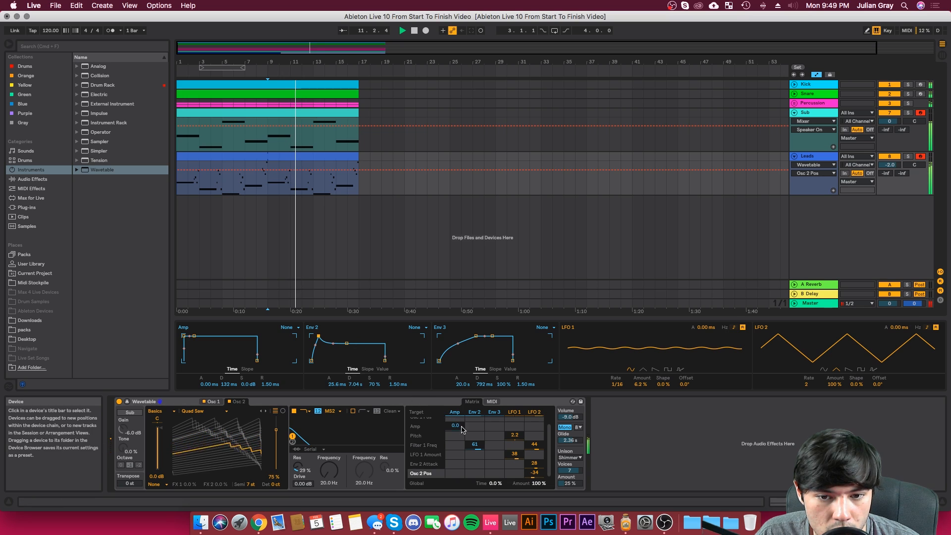
left_click_drag(474, 445, 474, 443)
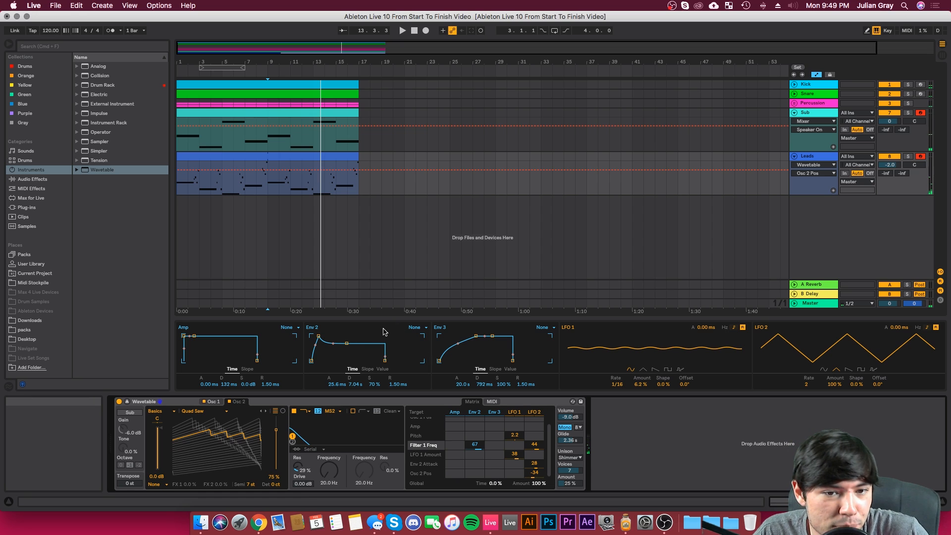
left_click(416, 327)
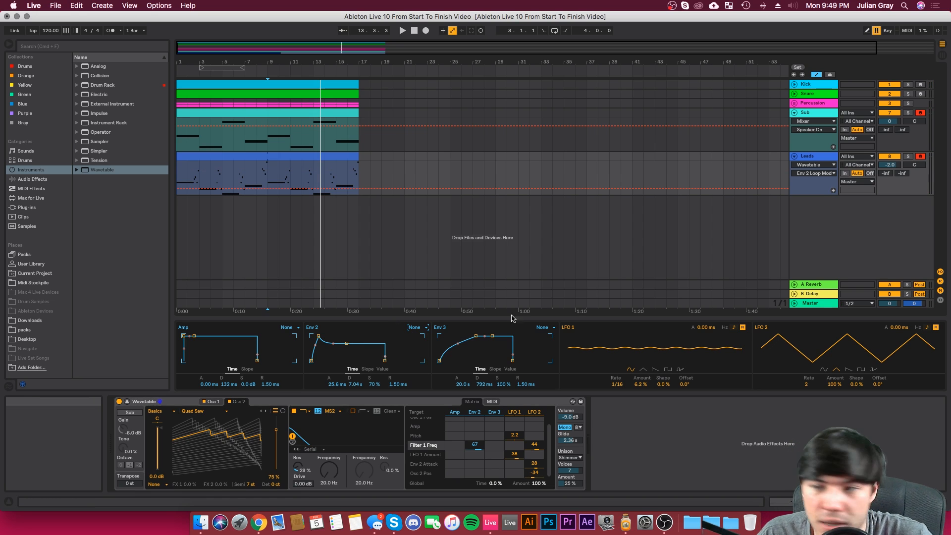
Step: Add the Echo audio effect after Wavetable on the Leads track
left_click(48, 179)
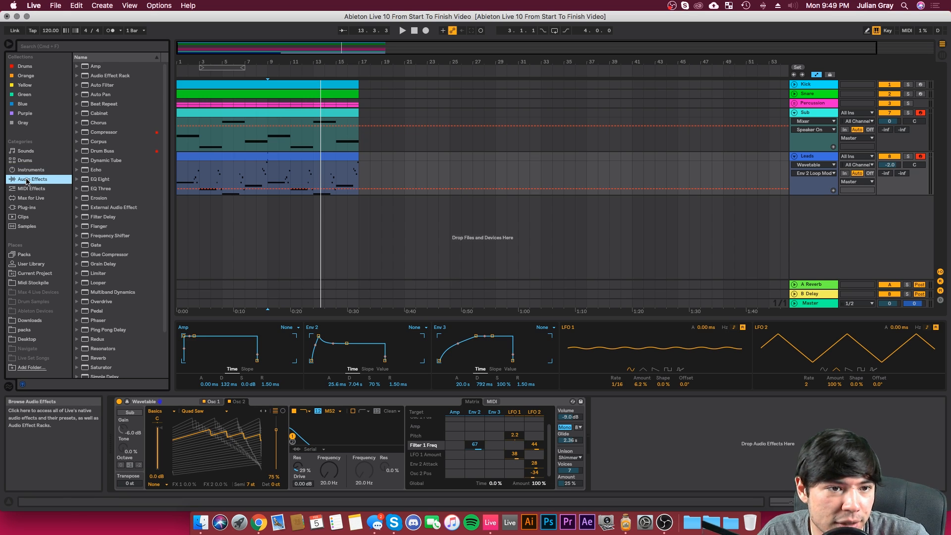
scroll(104, 173, "down", 1)
double_click(93, 161)
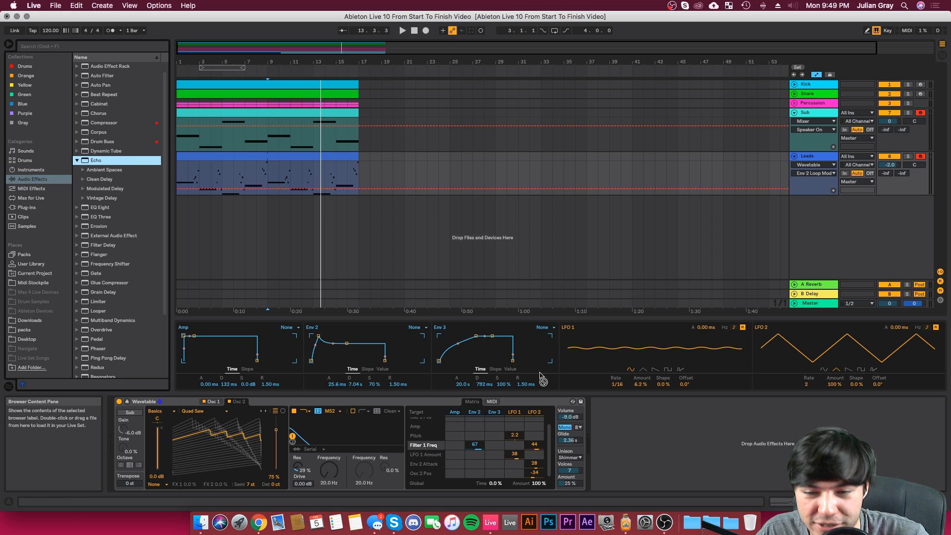
left_click_drag(613, 424, 616, 426)
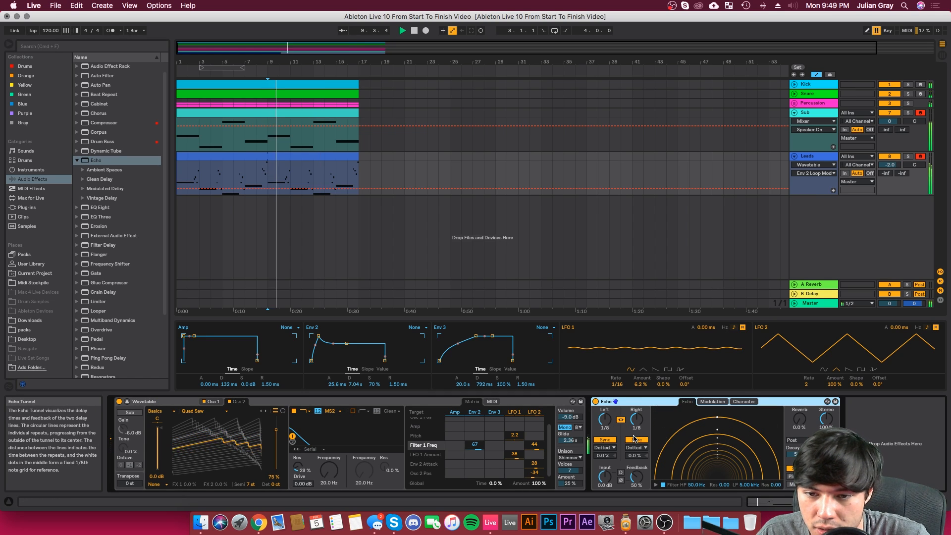
Step: Set Echo to Ping Pong mode with 1/16 delay times, 108% stereo width and 36% dry/wet, replaying from bar 9
mouse_move(825, 477)
left_mouse_down()
mouse_move(825, 501)
mouse_move(825, 470)
left_mouse_up()
left_click(797, 477)
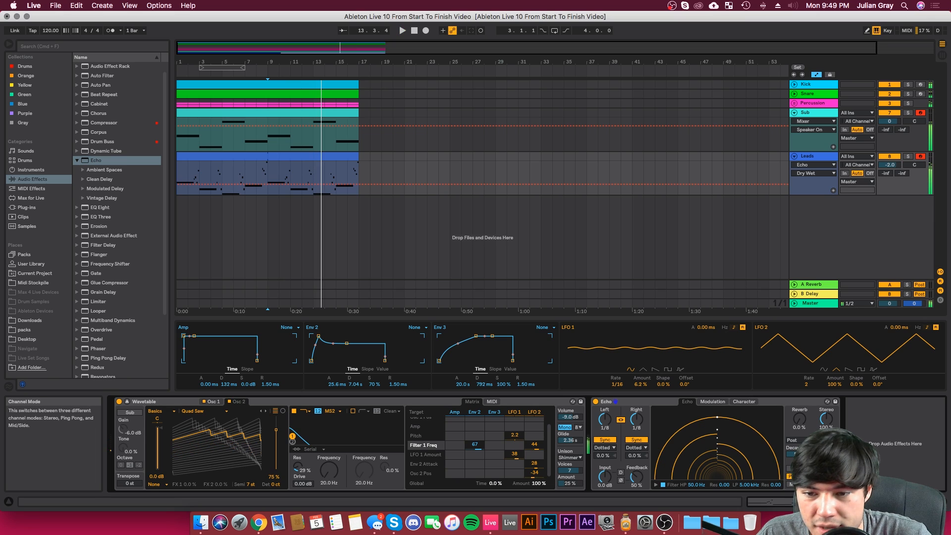
left_click_drag(603, 421, 604, 425)
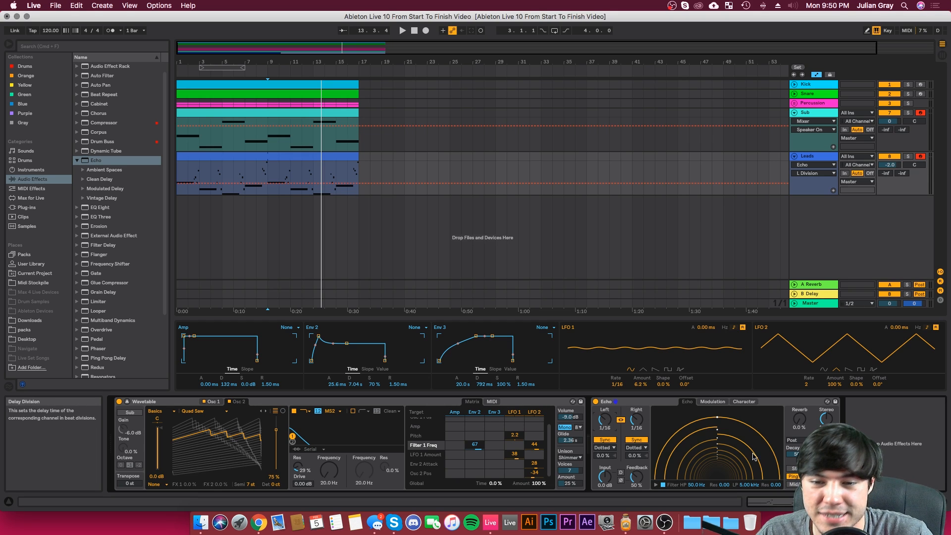
left_click(826, 476)
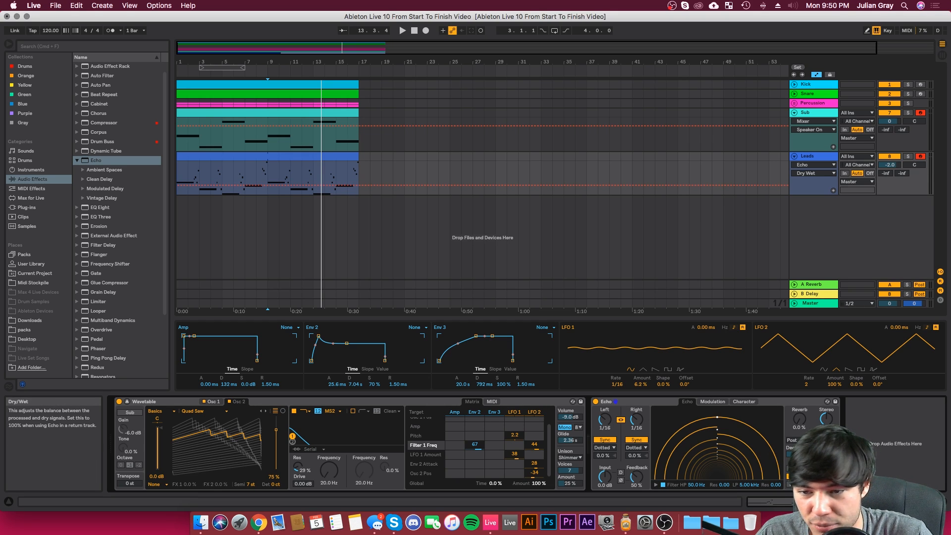
key("space")
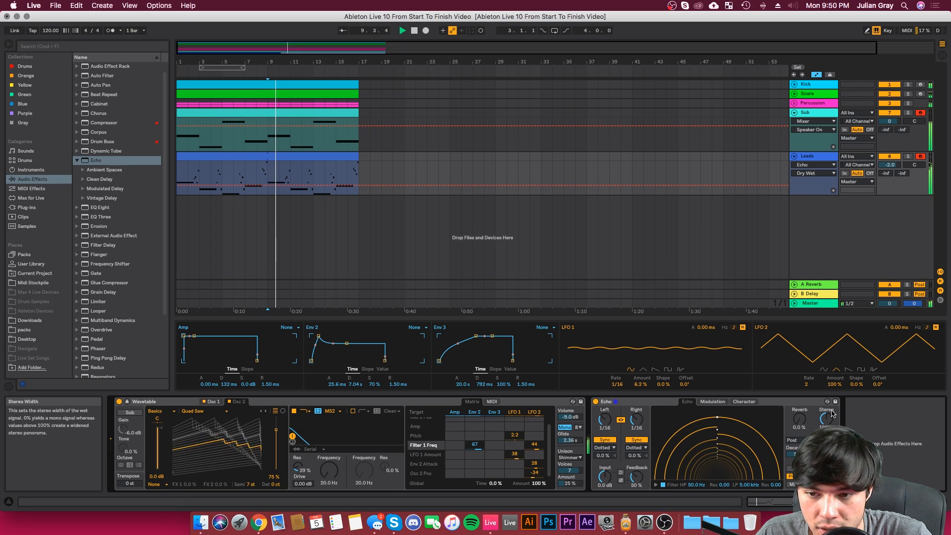
left_click(828, 416)
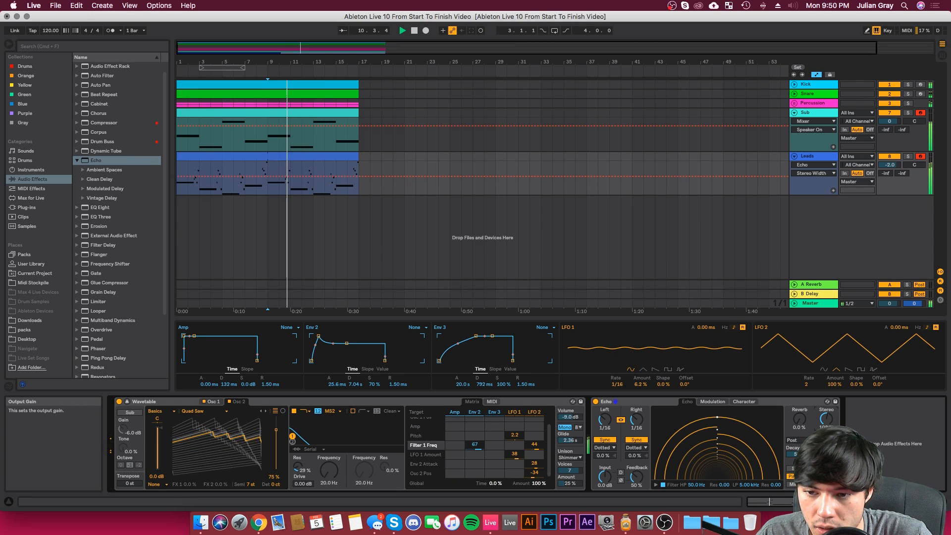
left_click(826, 476)
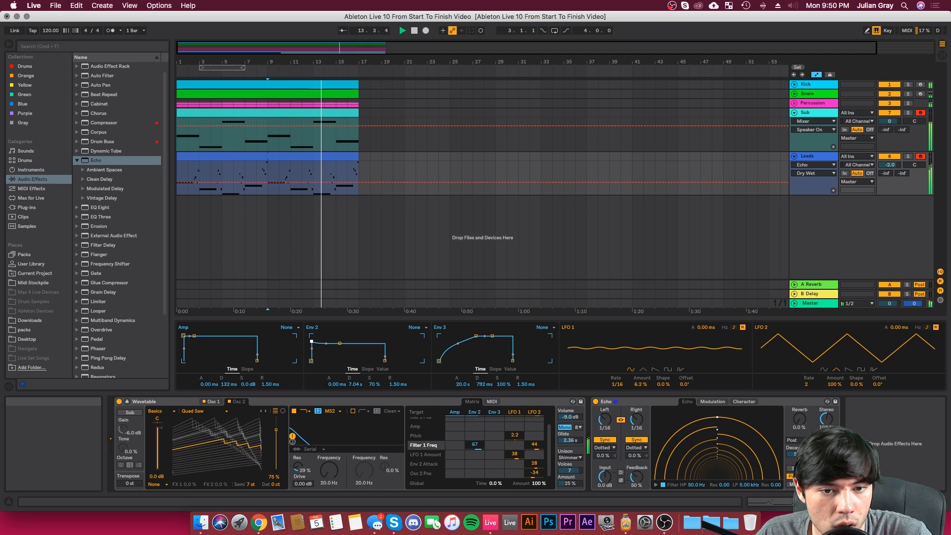
Step: Set Env 2 to 13.8 ms attack, 20.0 s decay and 52% sustain, and Osc 1's wave position to 66%
left_click_drag(340, 343, 318, 340)
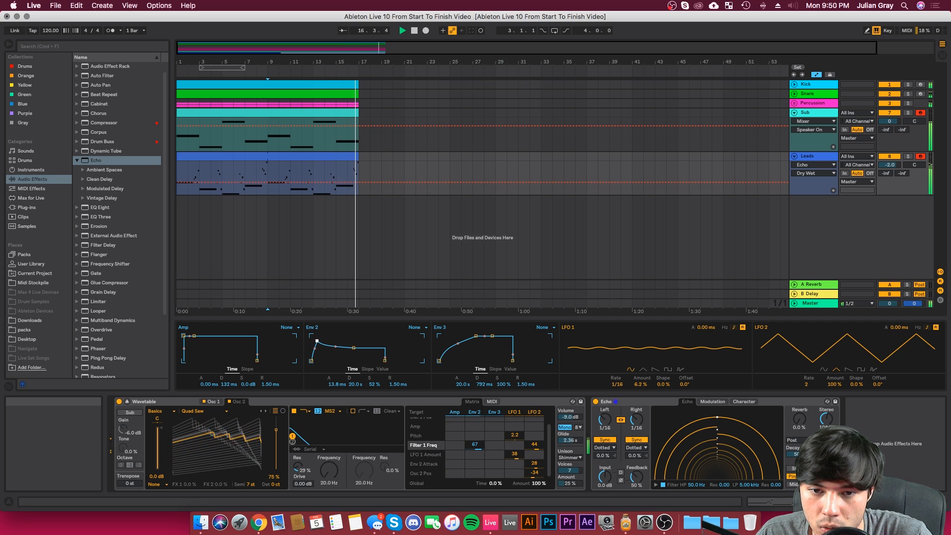
left_click(216, 402)
mouse_move(245, 448)
left_mouse_down()
mouse_move(245, 481)
mouse_move(244, 449)
left_mouse_up()
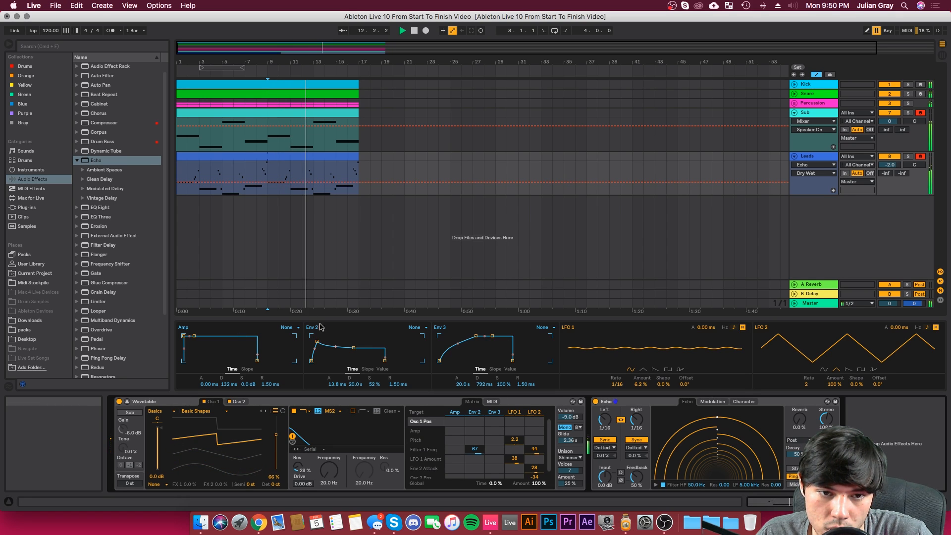
Step: Try the Pulse PW wavetable on Osc 2 at a 22% wave position during playback
left_click(236, 403)
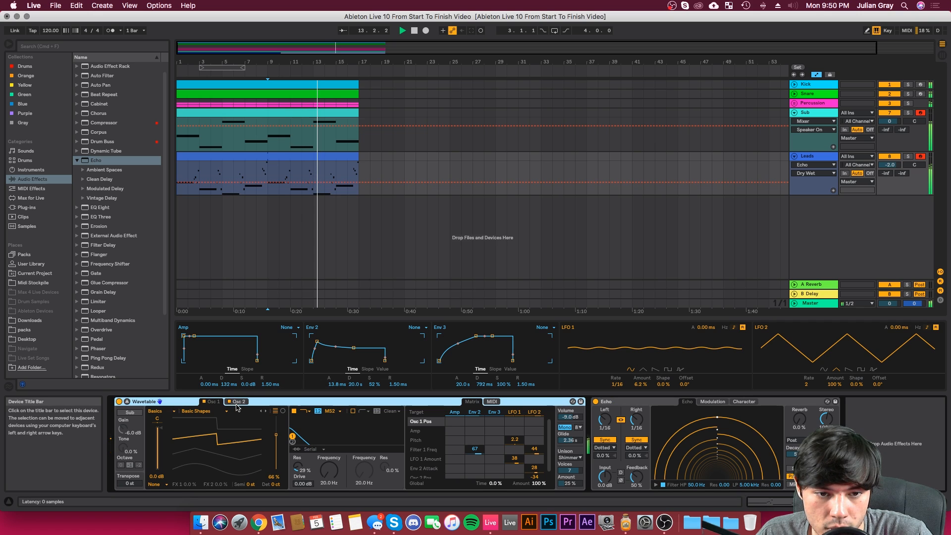
left_click(210, 411)
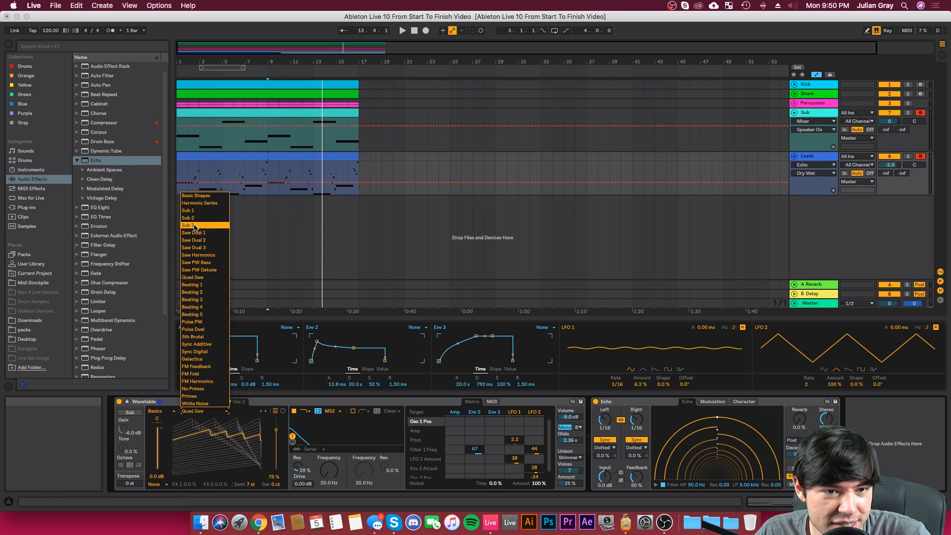
left_click(196, 324)
key("space")
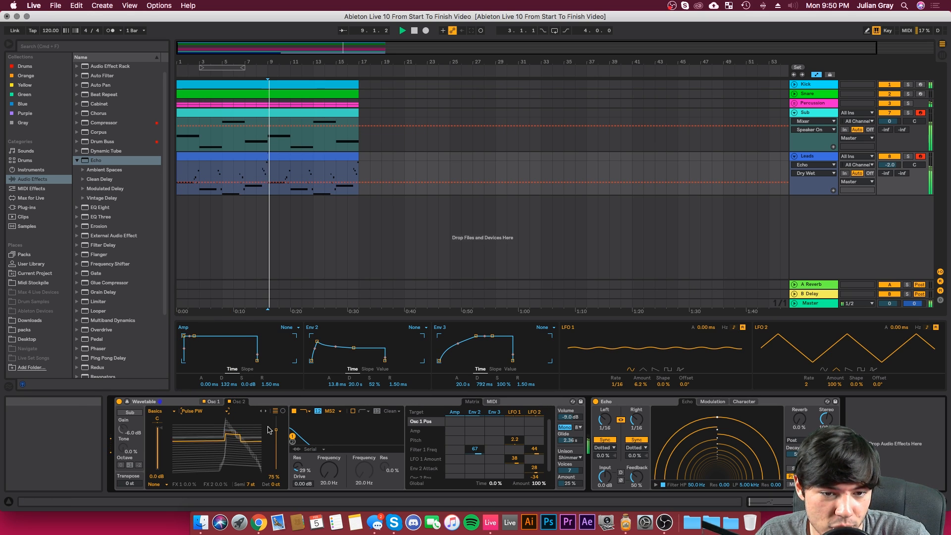
left_click_drag(277, 430, 277, 458)
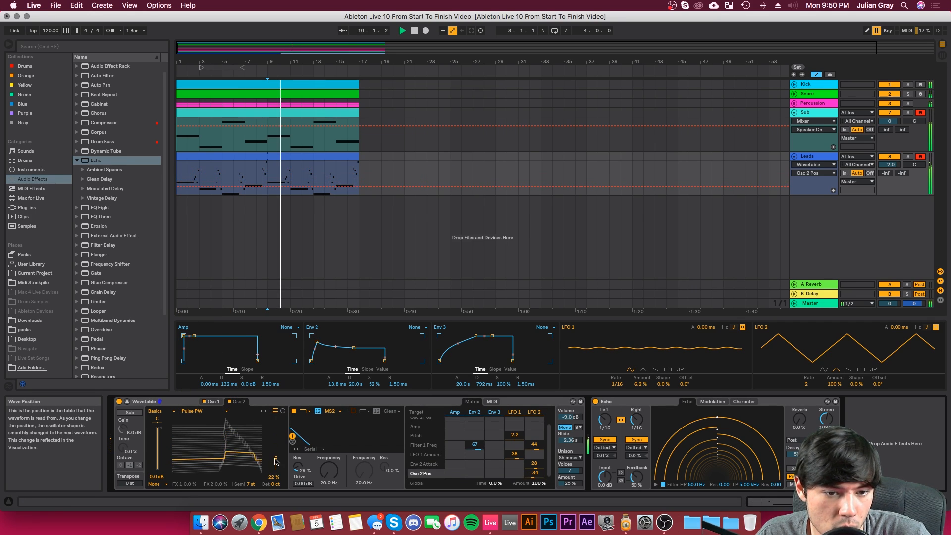
Step: Switch Osc 2 to the Beating 5 wavetable at 48% wave position, and set Env 2 to 1.60 ms attack and 26% sustain
left_click(262, 411)
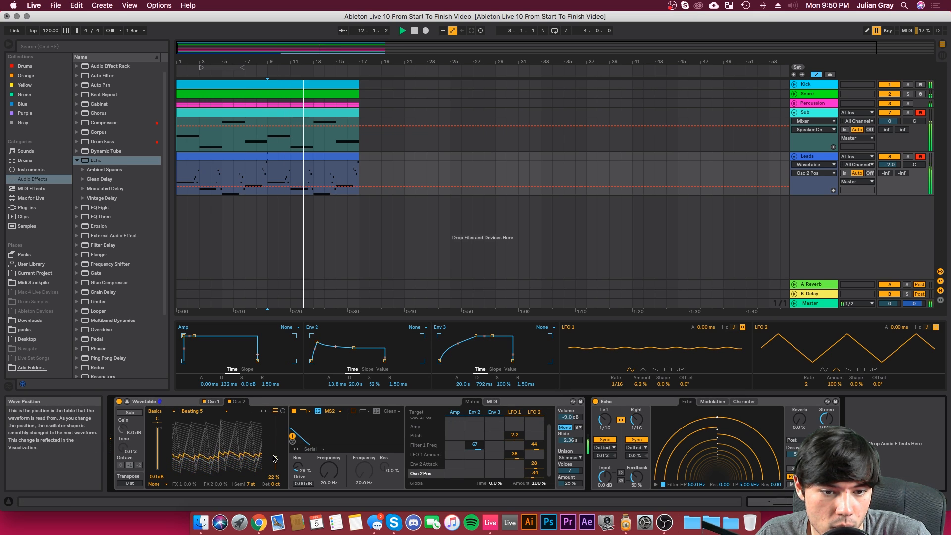
left_click_drag(276, 458, 275, 446)
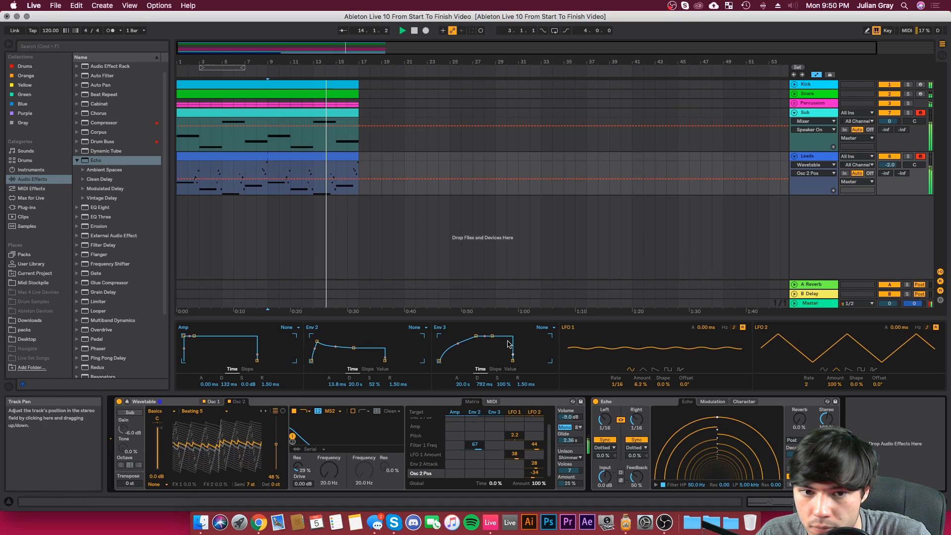
mouse_move(337, 384)
left_mouse_down()
mouse_move(337, 399)
mouse_move(337, 380)
left_mouse_up()
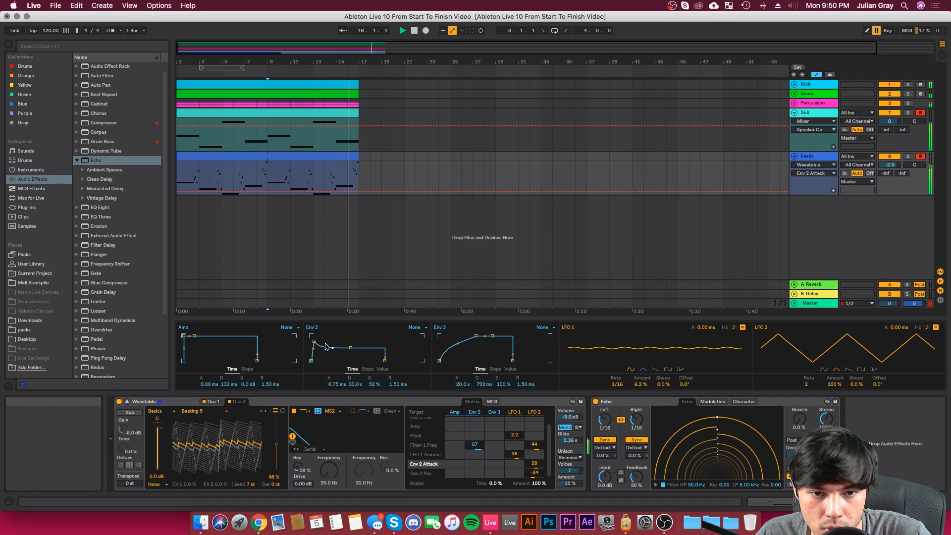
left_click_drag(314, 342, 352, 354)
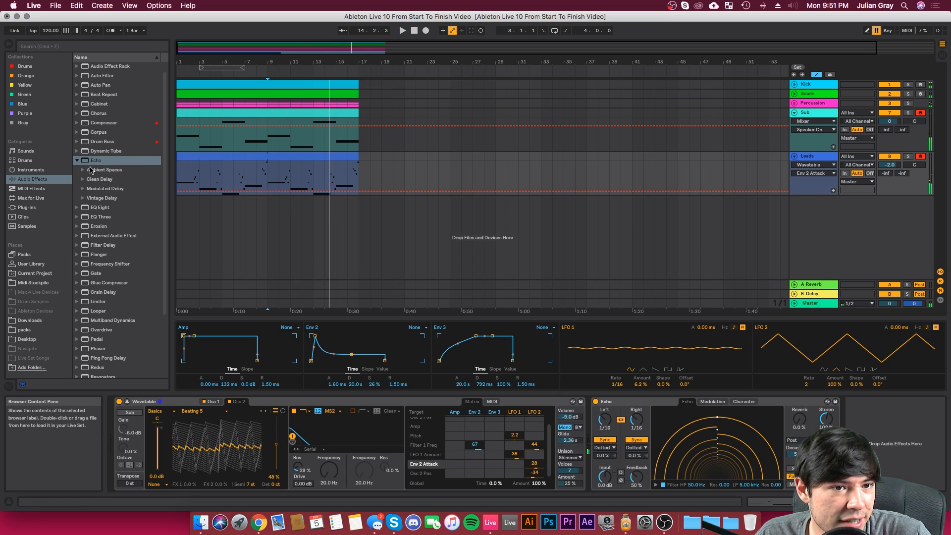
Step: Add the Reverb audio effect after Echo on the Leads track and set its dry/wet to 36%
scroll(103, 273, "down", 5)
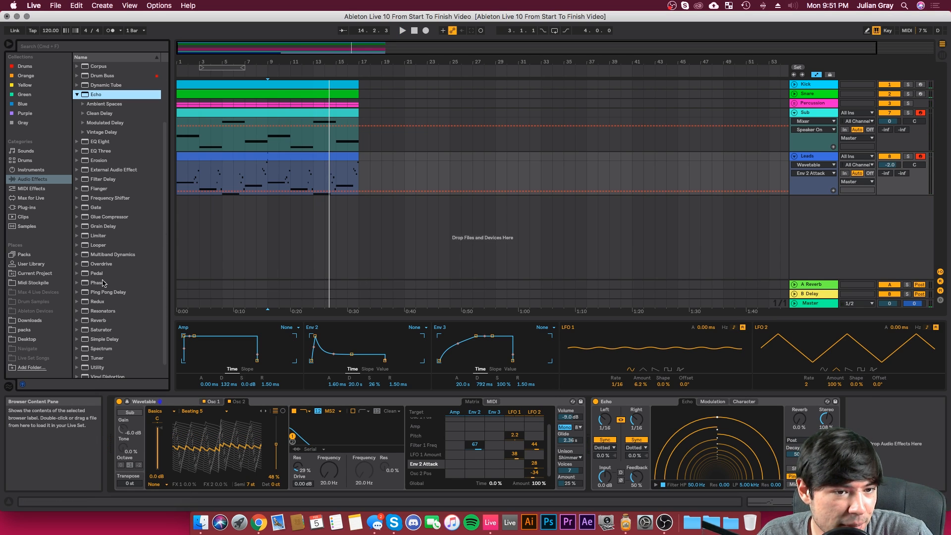
left_click_drag(101, 323, 886, 424)
left_click_drag(928, 477, 928, 484)
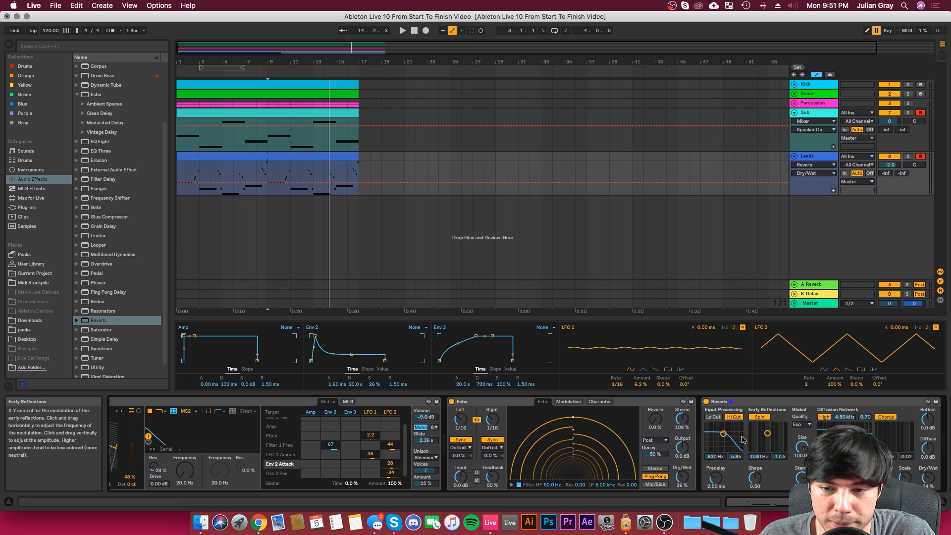
Step: Enable the Reverb's input low cut and set its input filter to 949 Hz with a 6.70 bandwidth during playback
left_click(724, 401)
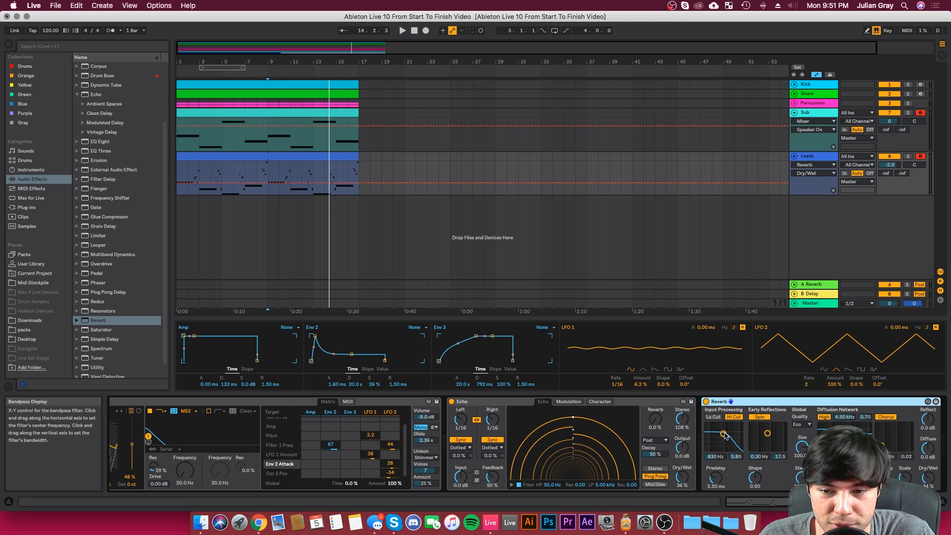
key("space")
left_click_drag(723, 434, 724, 431)
left_click(713, 417)
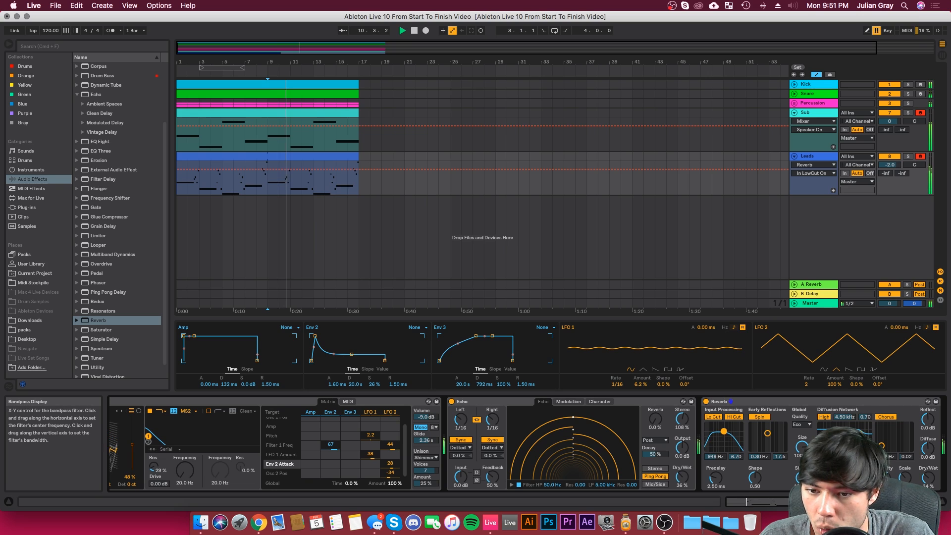
Step: Set the Reverb to High quality, 146.83 size, 2.89 s decay time and 21% dry/wet
left_click(801, 425)
left_click(802, 443)
left_click_drag(803, 450, 803, 443)
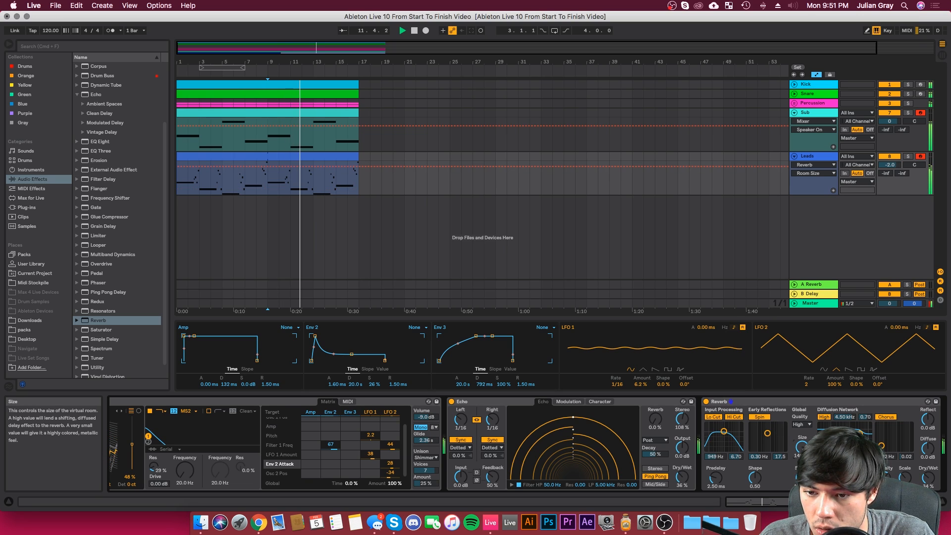
left_click_drag(829, 478, 828, 474)
left_click_drag(928, 478, 934, 478)
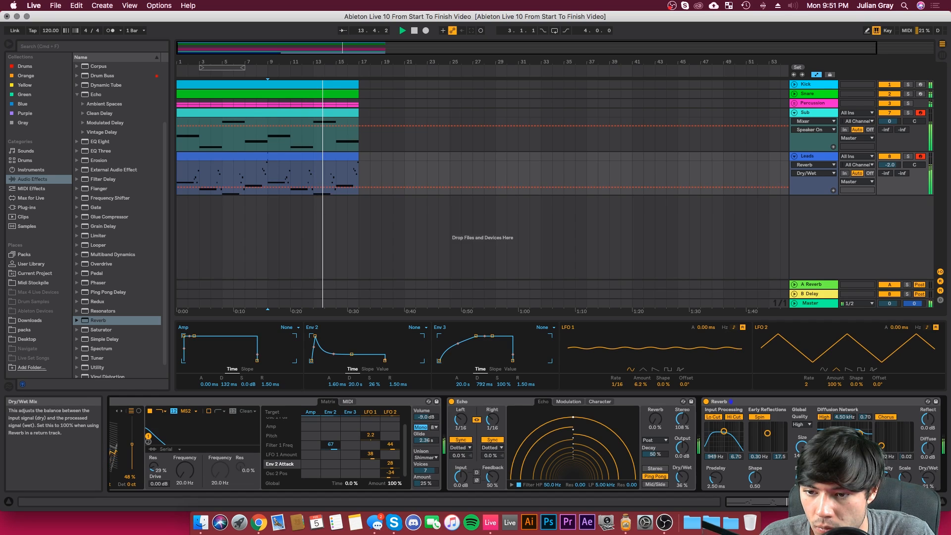
Step: Set Echo's dry/wet to 17% and its feedback to 81%, and replay from bar 9
left_click_drag(682, 476, 682, 488)
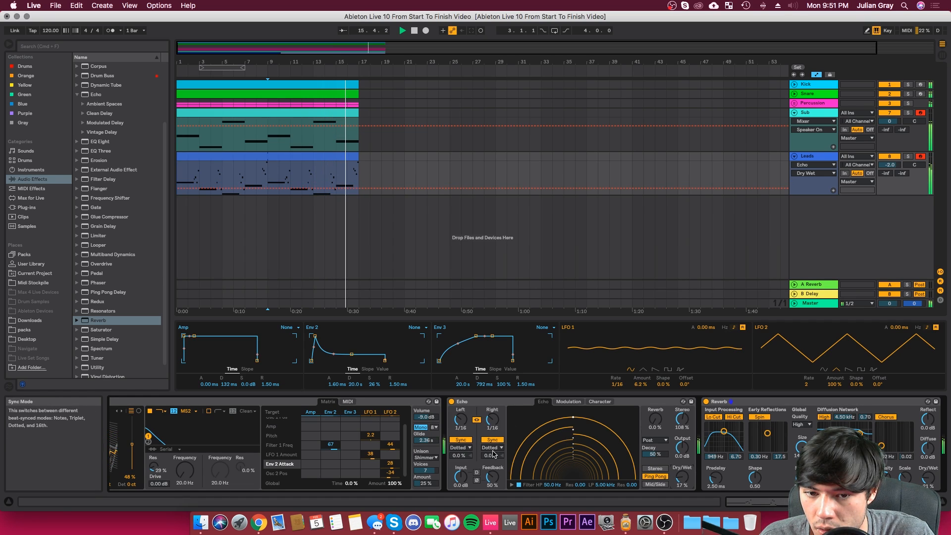
left_click_drag(492, 477, 492, 461)
key("space")
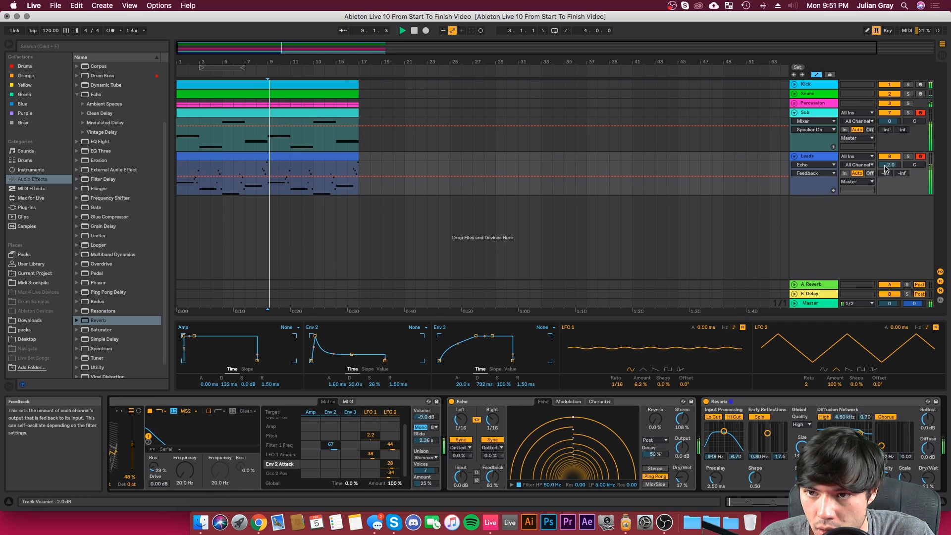
Step: Set the sustain of Wavetable's Env 2 to 42% during playback
left_click(738, 502)
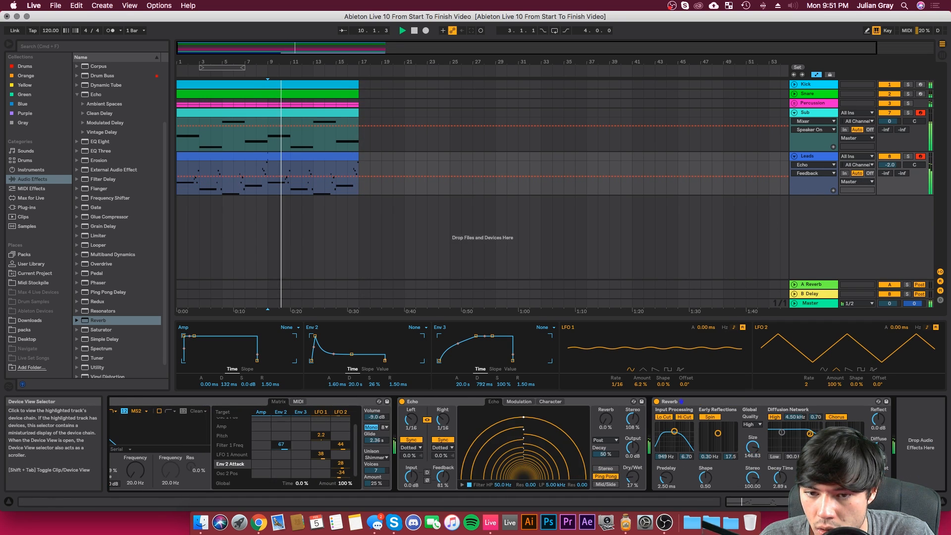
left_click_drag(867, 502, 844, 502)
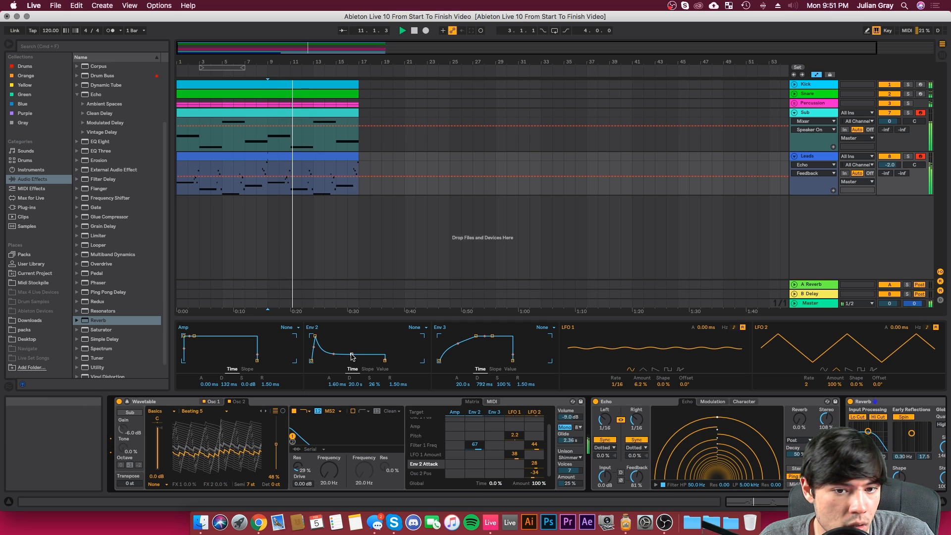
left_click_drag(351, 354, 352, 350)
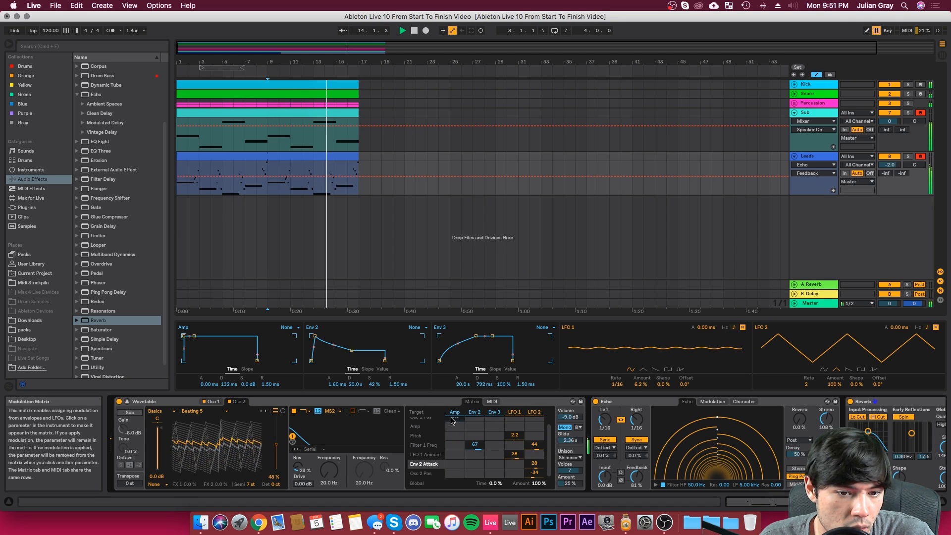
Step: Set Wavetable's Osc 2 position to 94% and its LFO 2 modulation to -27 while replaying the loop
left_click(420, 474)
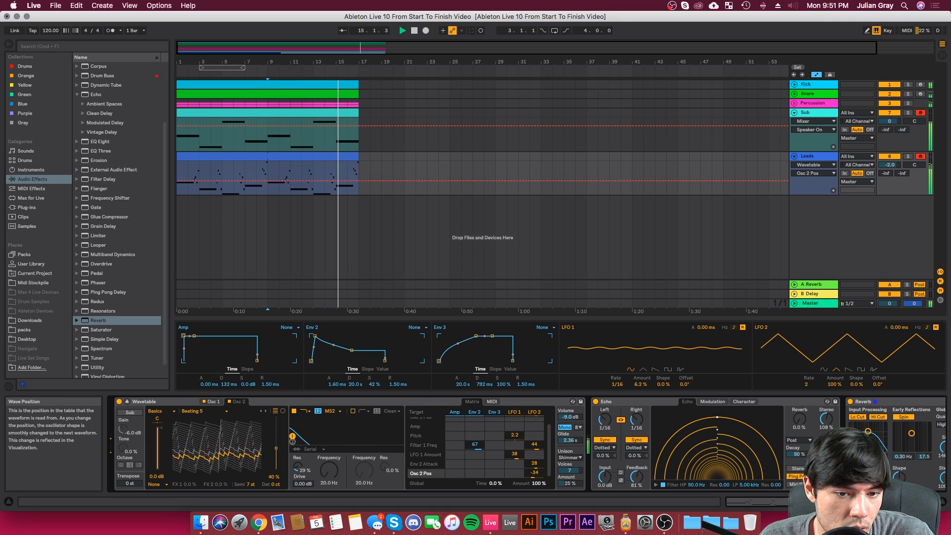
left_click_drag(276, 452, 276, 456)
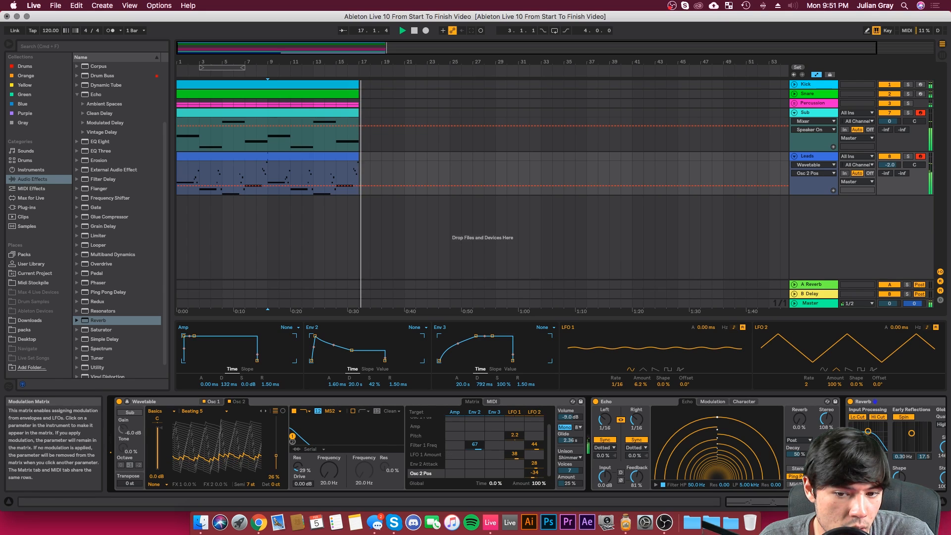
key("space")
key("space")
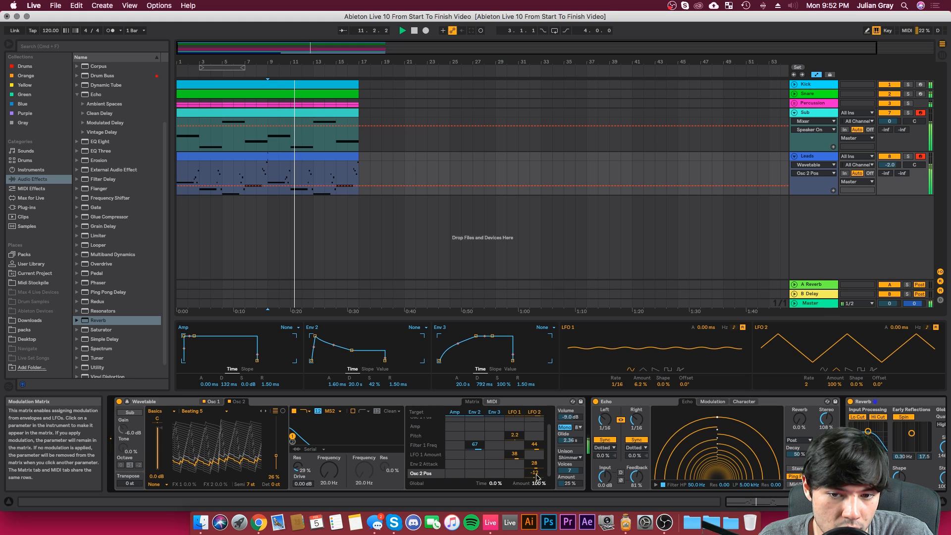
left_click_drag(537, 475, 537, 483)
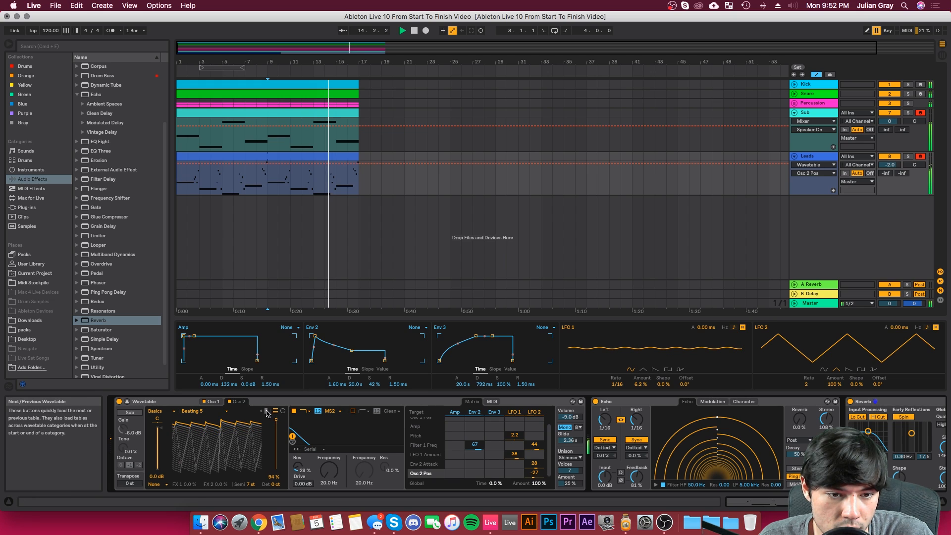
Step: Switch Osc 2's wavetable to 5th Brutal with its position at 59% and LFO 2 position modulation at -33, and replay
left_click(266, 412)
left_click(266, 411)
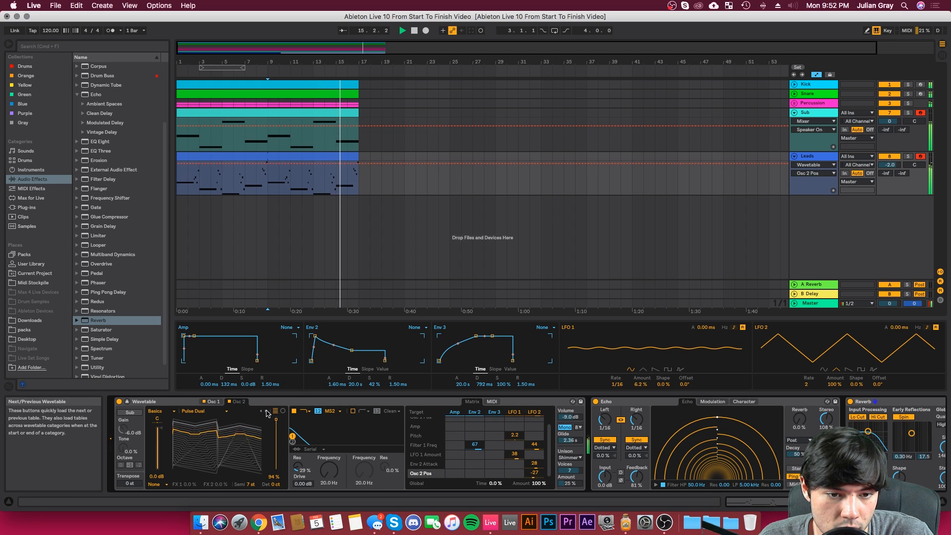
left_click(267, 412)
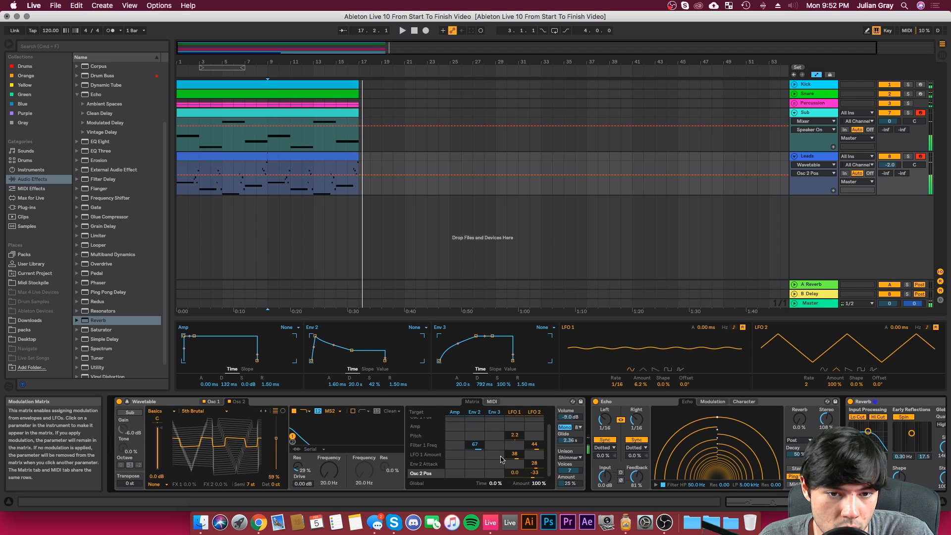
key("space")
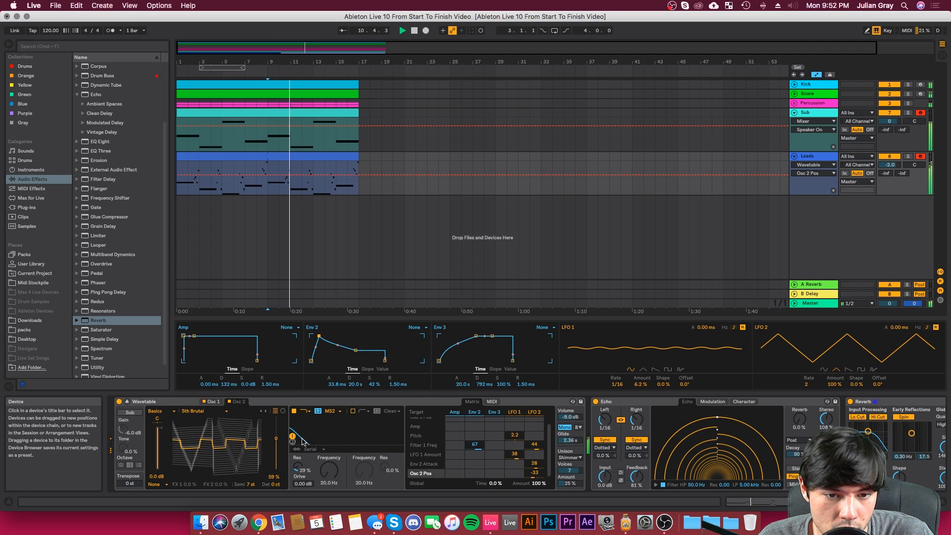
Step: Set Env 2's attack to 2.86 ms and Osc 2's wavetable position to 13% during playback
left_click_drag(334, 384, 333, 399)
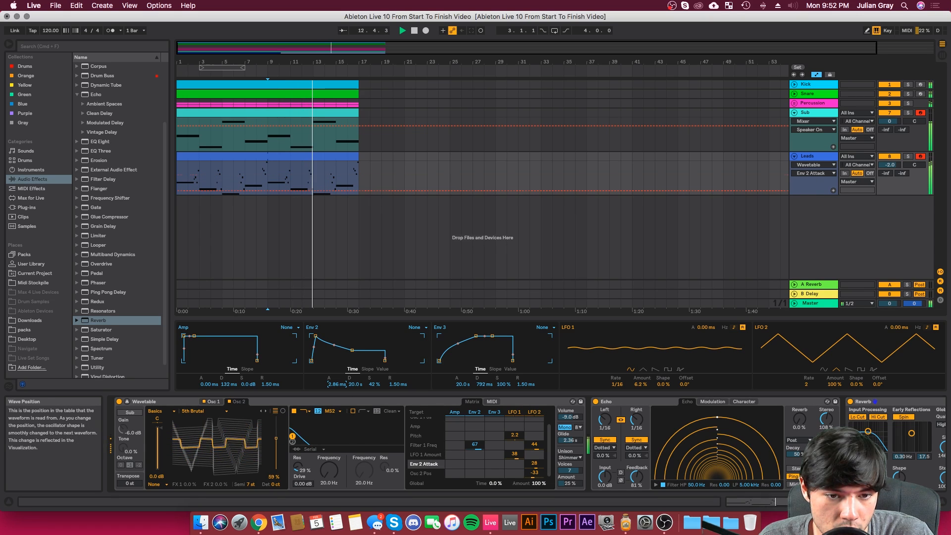
left_click(276, 440)
left_click_drag(276, 451, 276, 464)
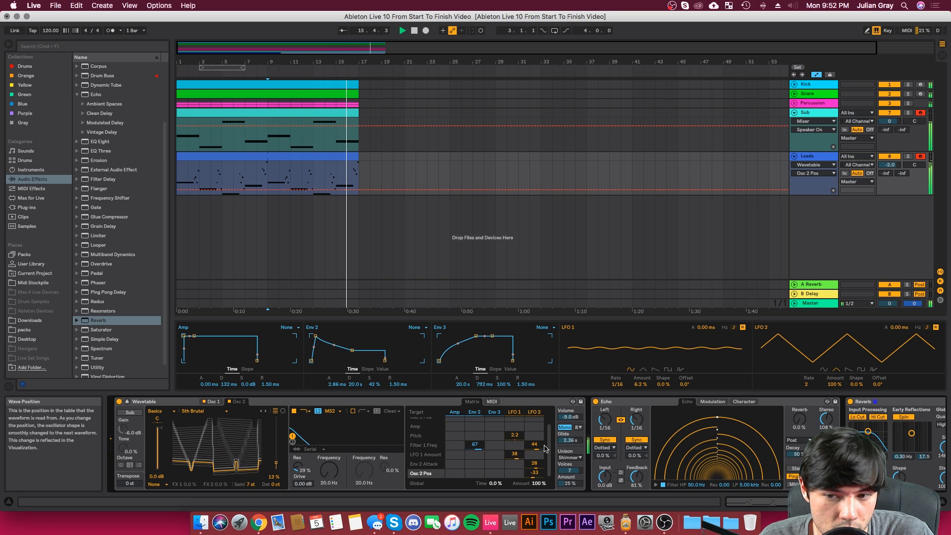
Step: Lower the Leads track volume to -4.4 dB and stop playback
left_click_drag(877, 502, 950, 499)
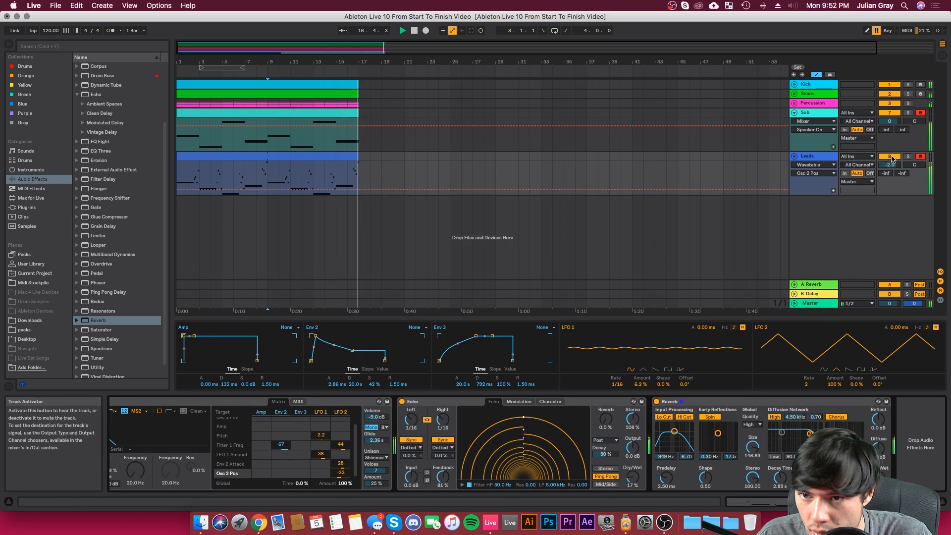
left_click_drag(891, 165, 890, 170)
key("space")
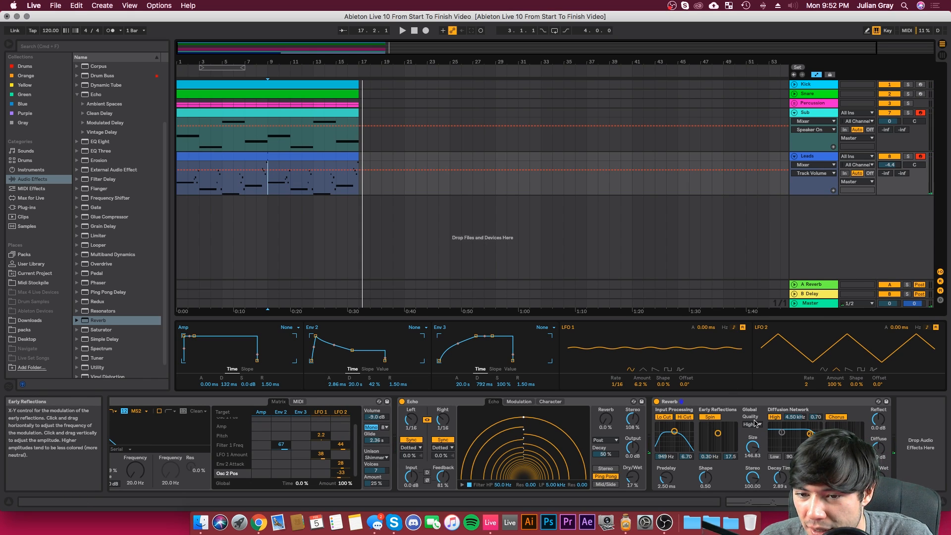
Step: Turn off the chorus and high shelf in the Leads Reverb, and return the playback start to bar 9
left_click(837, 418)
key("space")
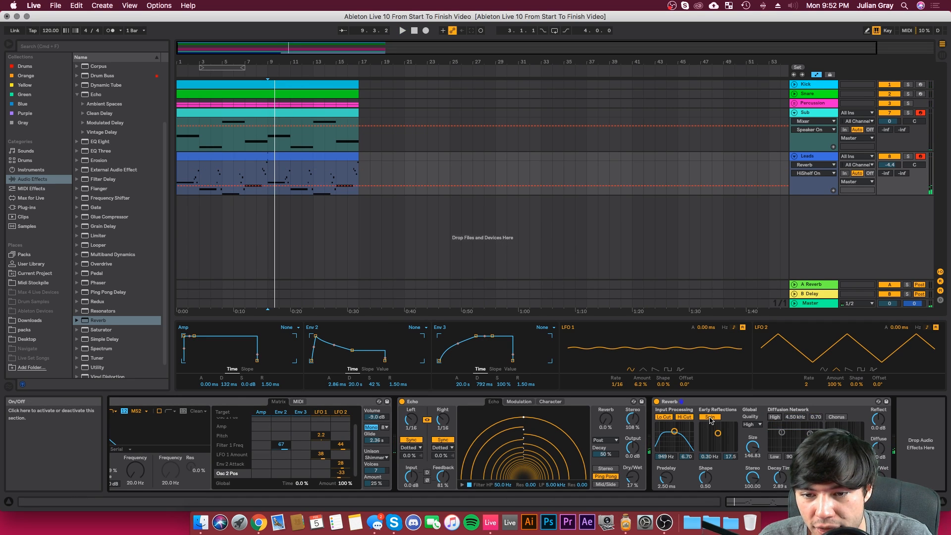
left_click(271, 174)
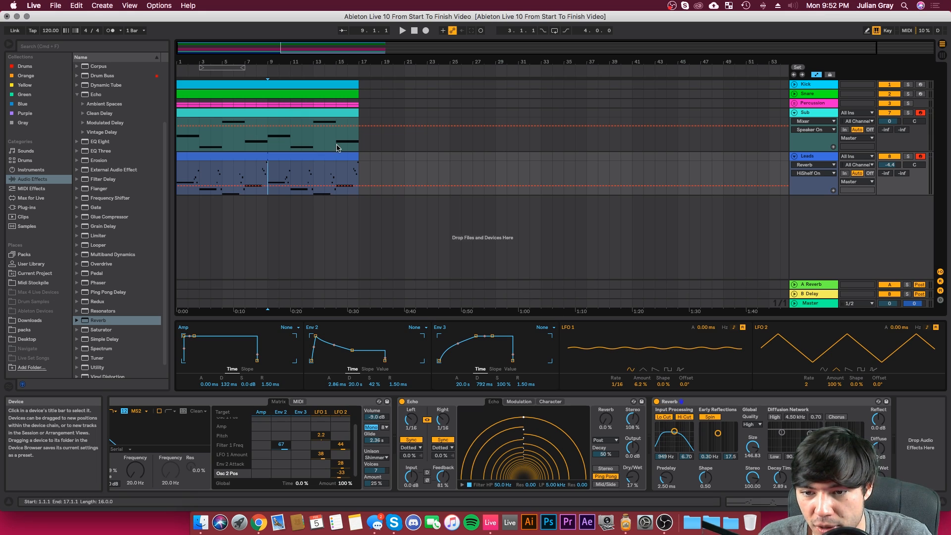
Step: Set the Reverb's input filter to 1.48 kHz with a 6.17 bandwidth and replay from bar 9
left_click_drag(675, 431, 678, 432)
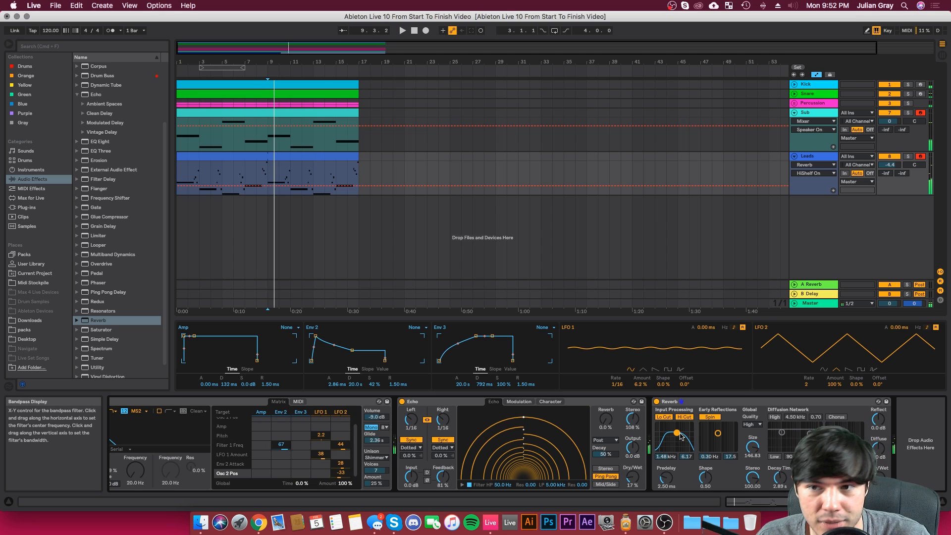
key("space")
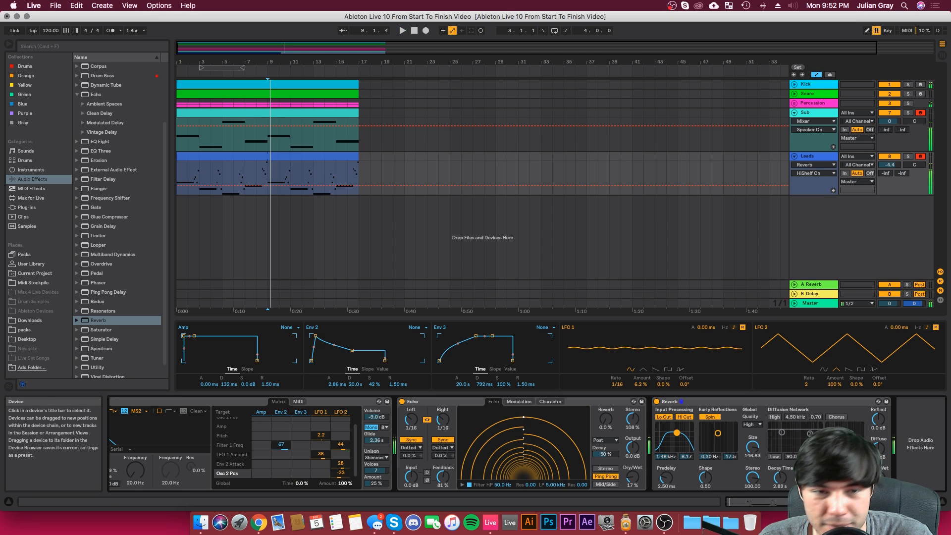
key("space")
Step: Set the Reverb's decay time to 4.34 s and its predelay to 2.67 ms during playback
left_click(878, 477)
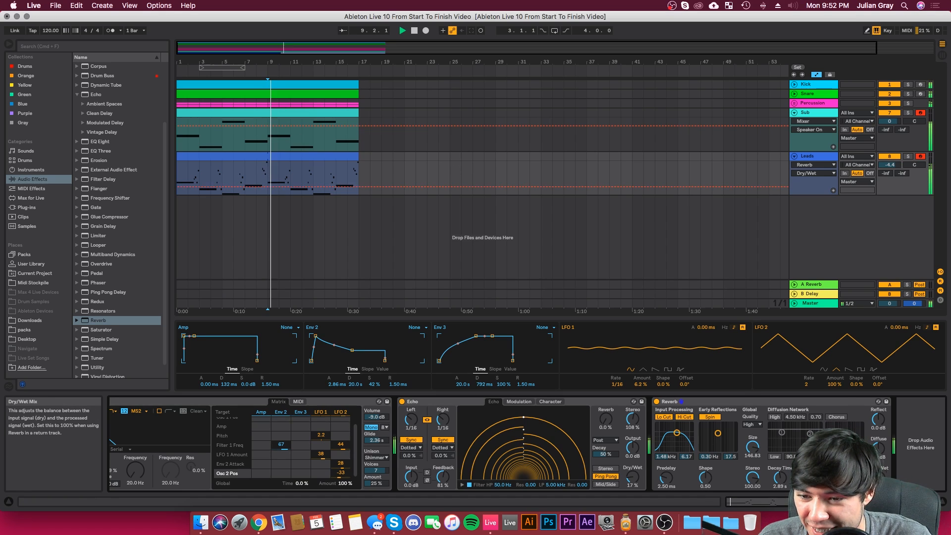
left_click_drag(780, 478, 780, 466)
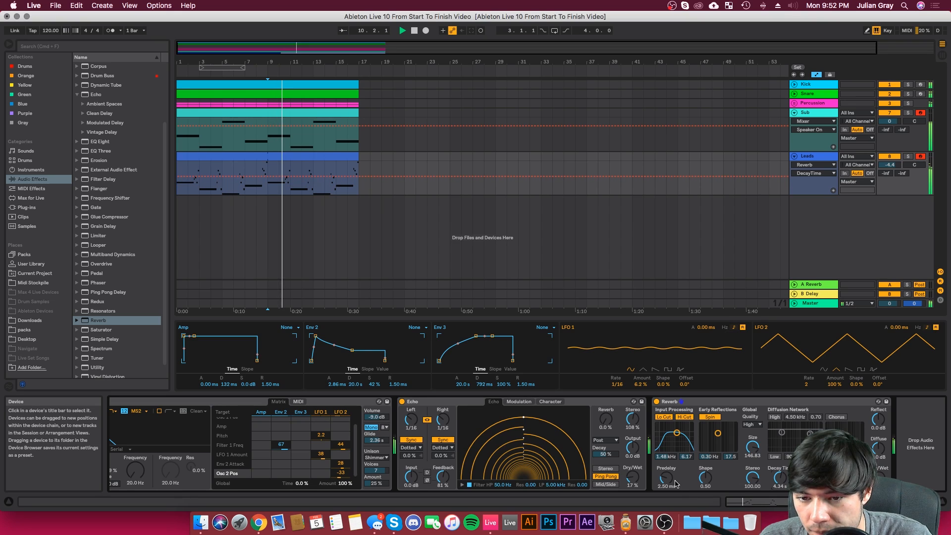
left_click_drag(666, 480, 666, 479)
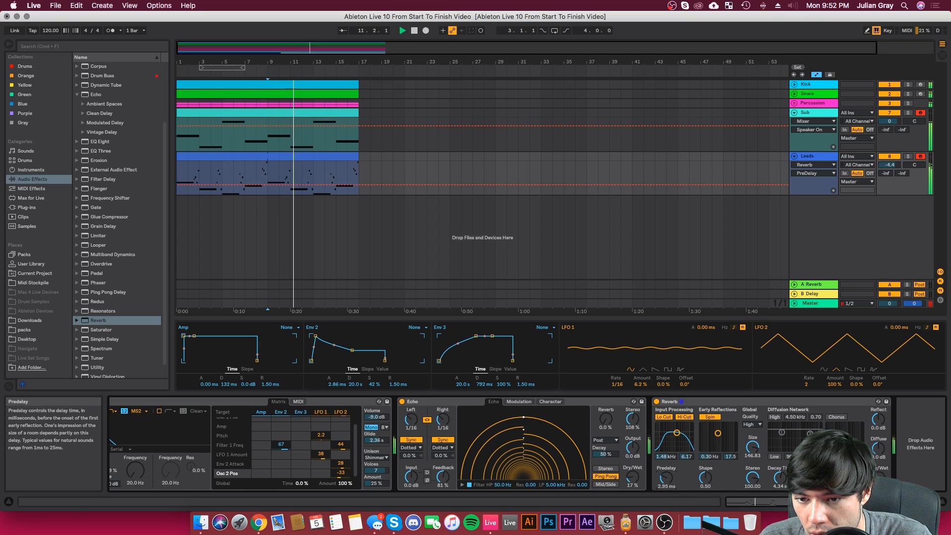
Step: Set Env 2's modulation of Filter 1 Freq to 31 and raise the Leads track volume to -1.4 dB
left_click_drag(281, 445, 280, 453)
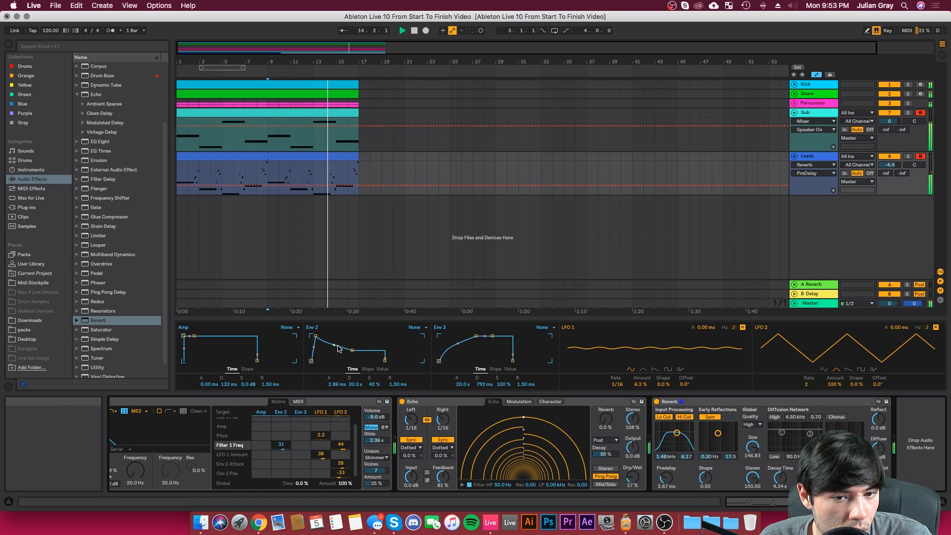
left_click_drag(888, 164, 888, 157)
Step: Set Osc 2's position to 87%, change its wavetable to Galactica, and replay the loop
scroll(393, 488, "left", 5)
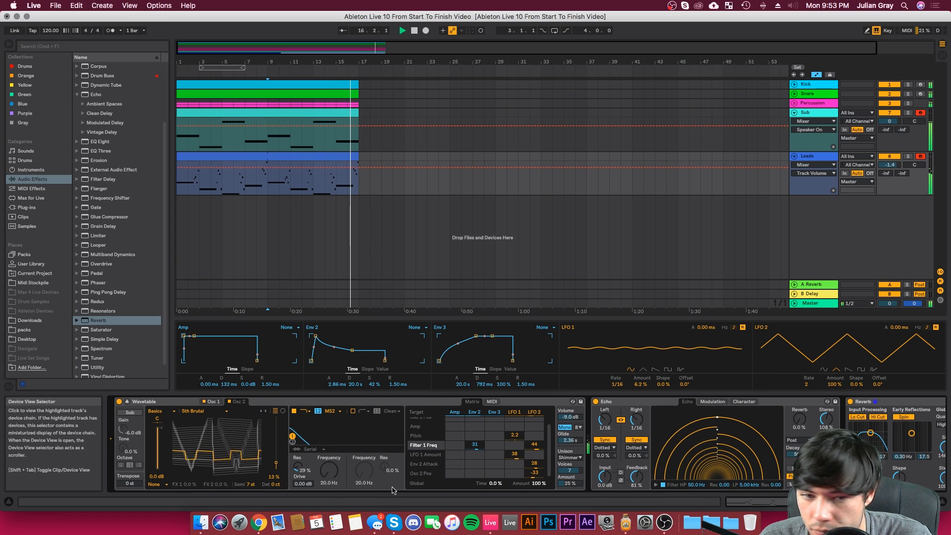
key("space")
left_click(240, 427)
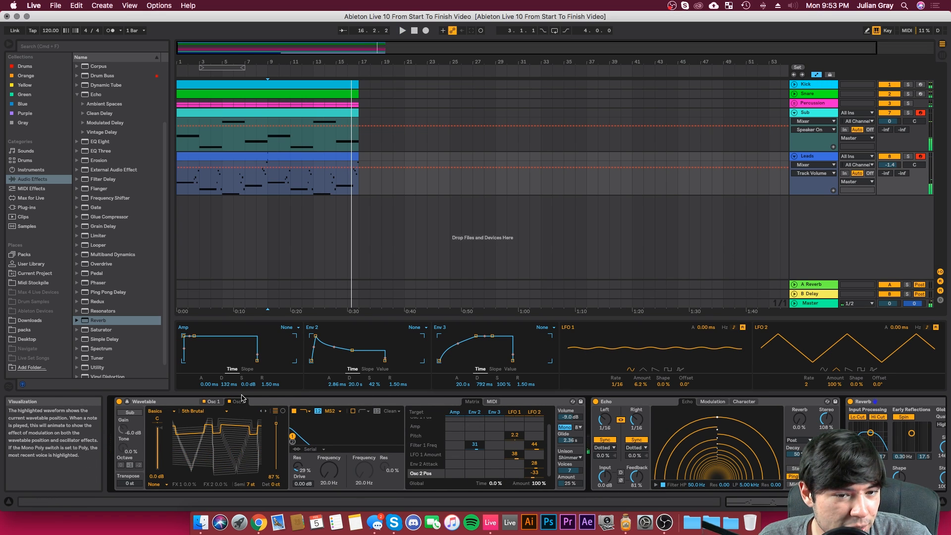
left_click(266, 411)
left_click(266, 411)
key("space")
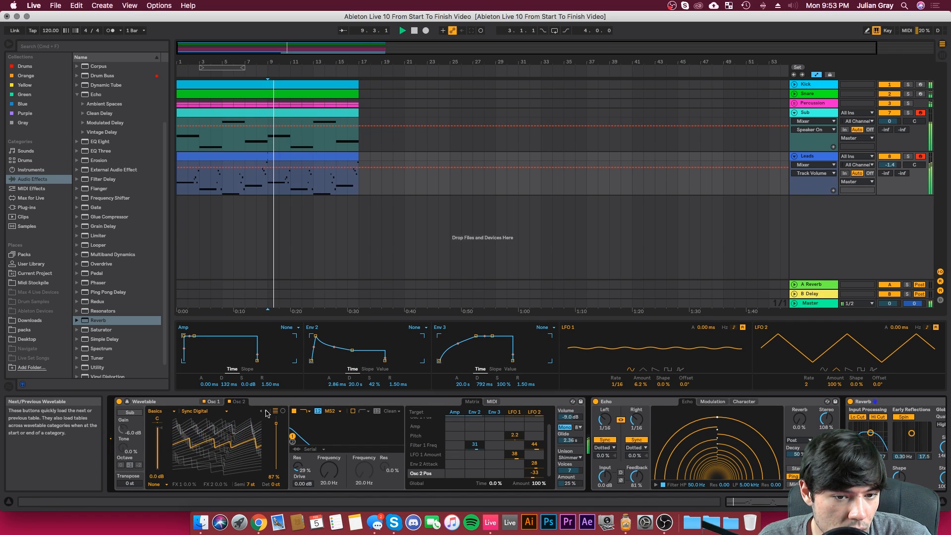
left_click(266, 411)
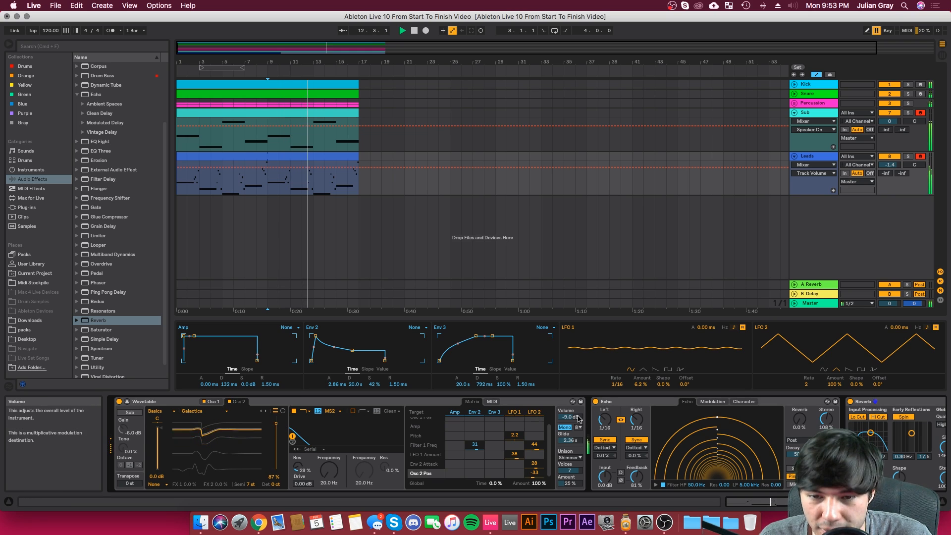
Step: Set Wavetable's volume to -8.6 dB, glide to 903 ms, and unison to 3 voices with a 35% amount
left_click_drag(570, 417, 574, 446)
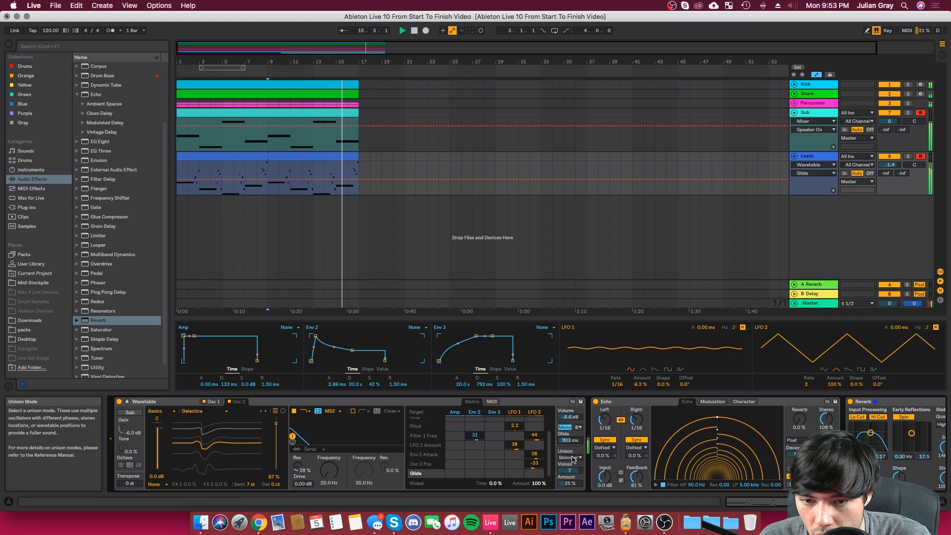
left_click_drag(574, 469, 570, 474)
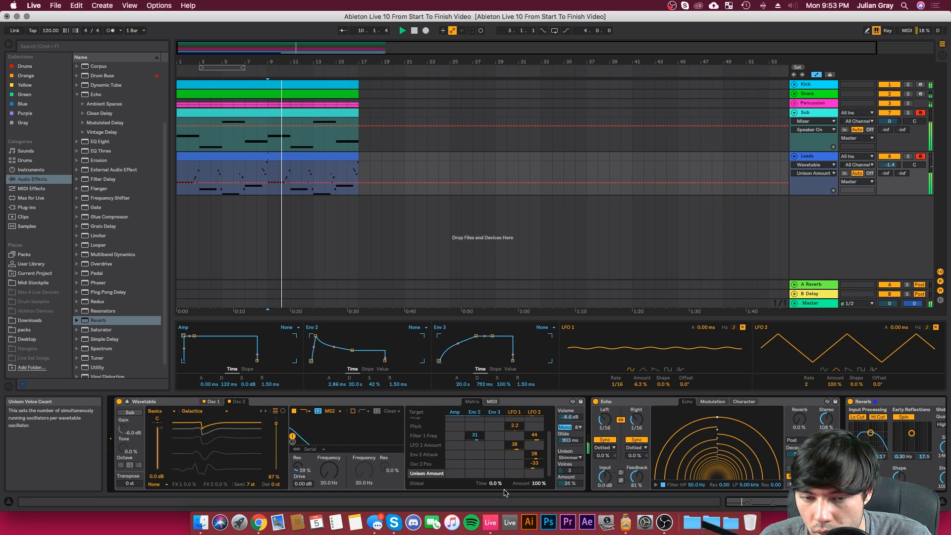
Step: In the Leads modulation matrix, clear LFO 1's modulation of LFO 1 Amount and modulate it with Env 3 at 55 instead
left_click(810, 158)
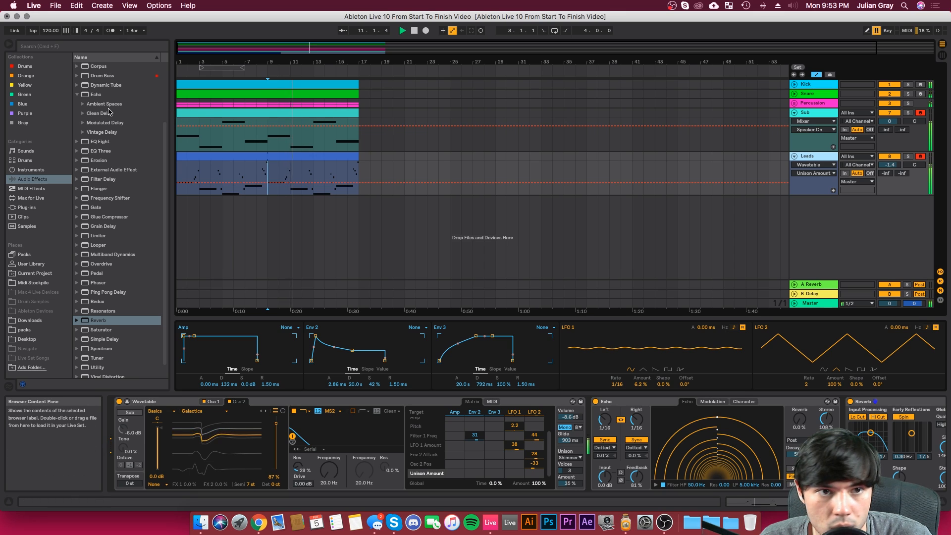
left_click(371, 145)
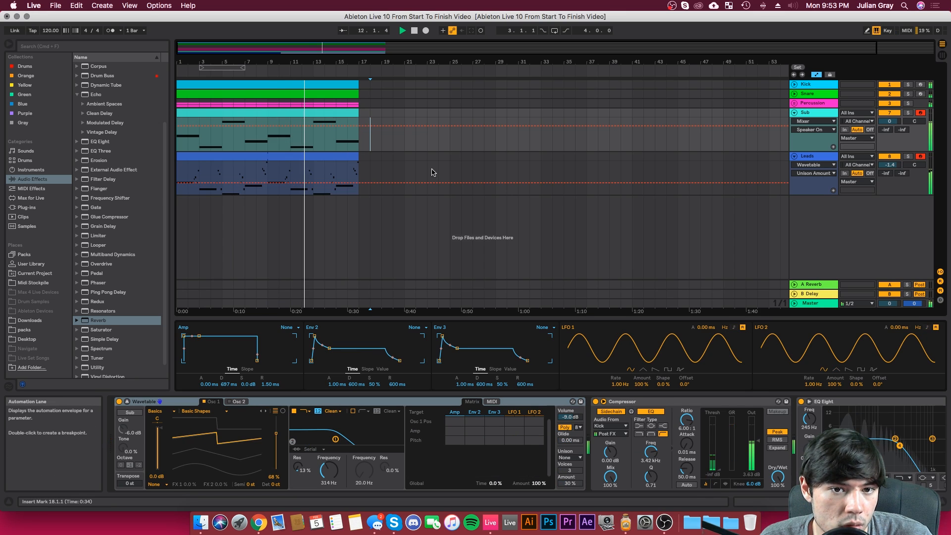
left_click(382, 174)
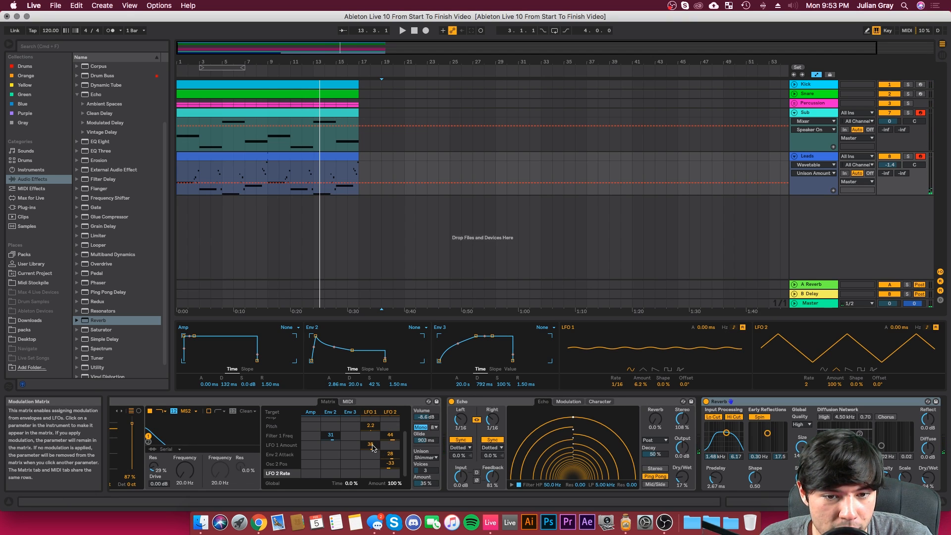
left_click_drag(372, 447, 372, 457)
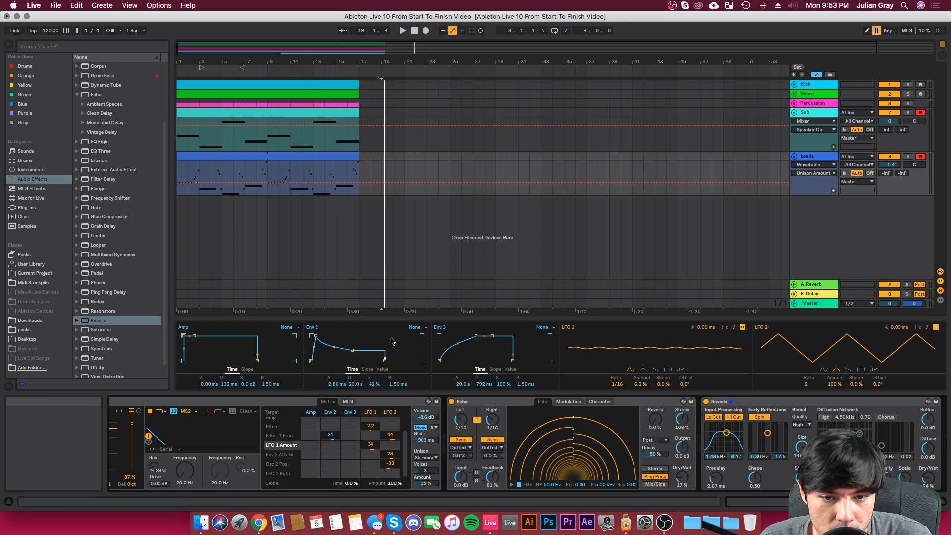
left_click(332, 244)
key("space")
left_click_drag(372, 446, 372, 460)
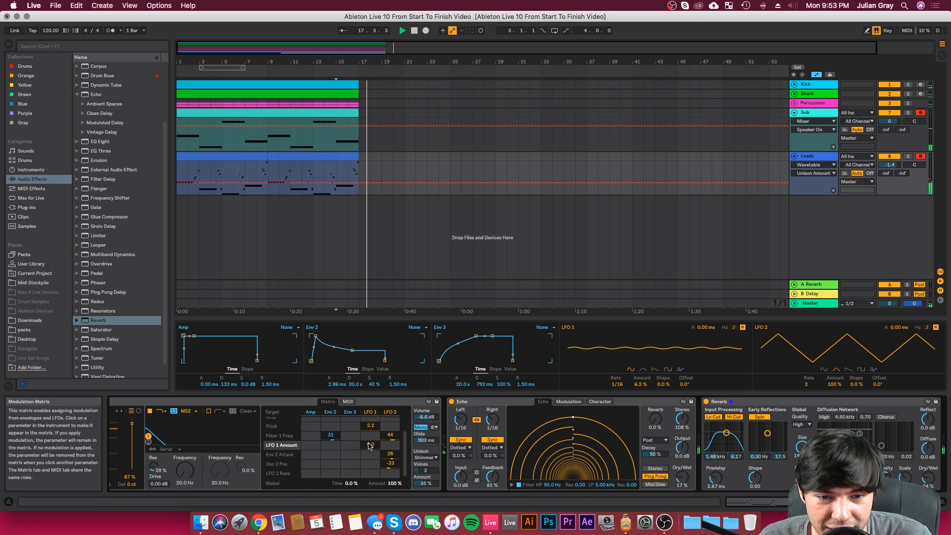
left_click_drag(350, 445, 351, 435)
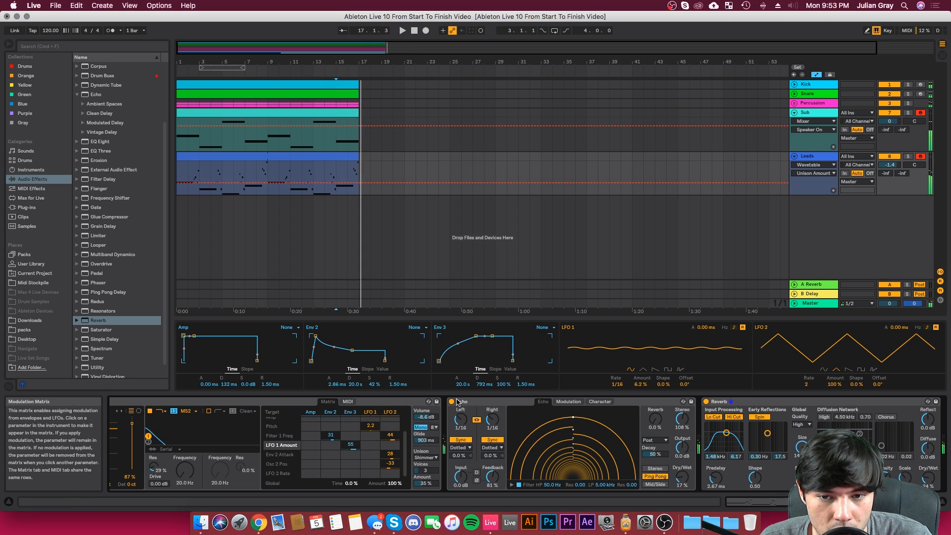
Step: Set LFO 1's amount to 25% and give Env 3 a 3.05 s attack with a slow-starting curve during playback
key("space")
left_click_drag(641, 385, 641, 371)
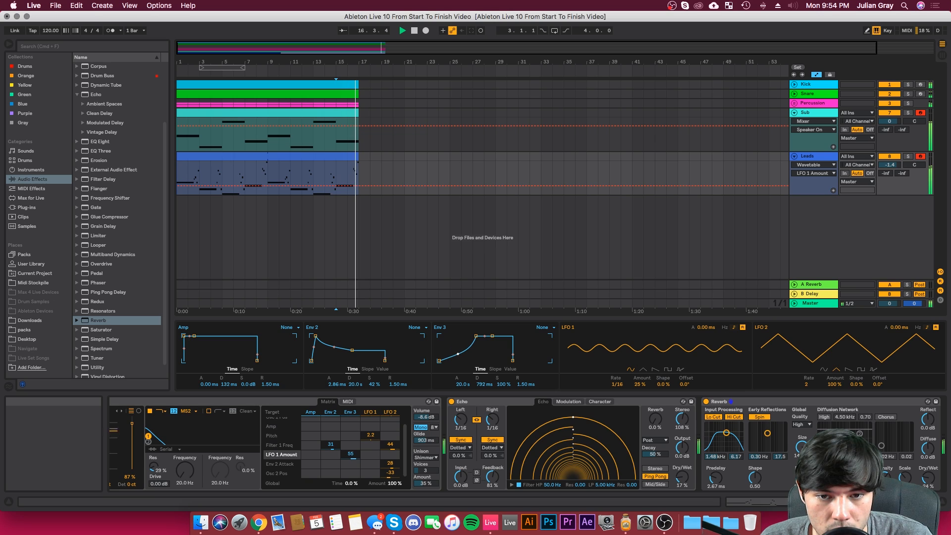
left_click(461, 383)
key("space")
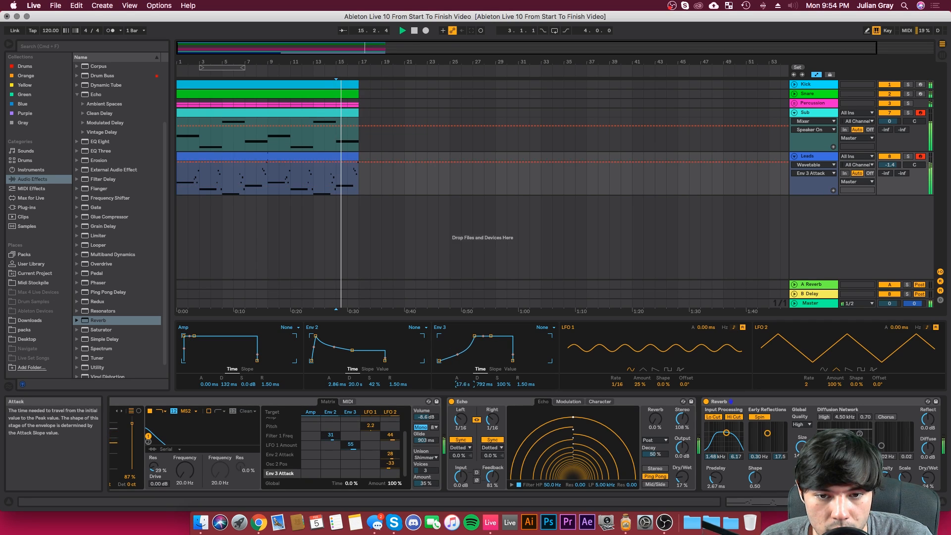
left_click_drag(463, 384, 463, 414)
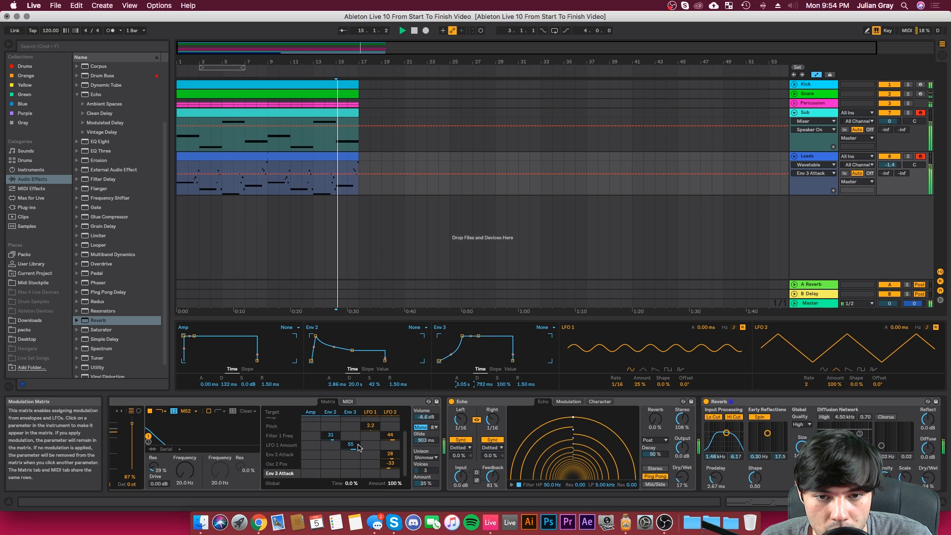
scroll(374, 436, "up", 2)
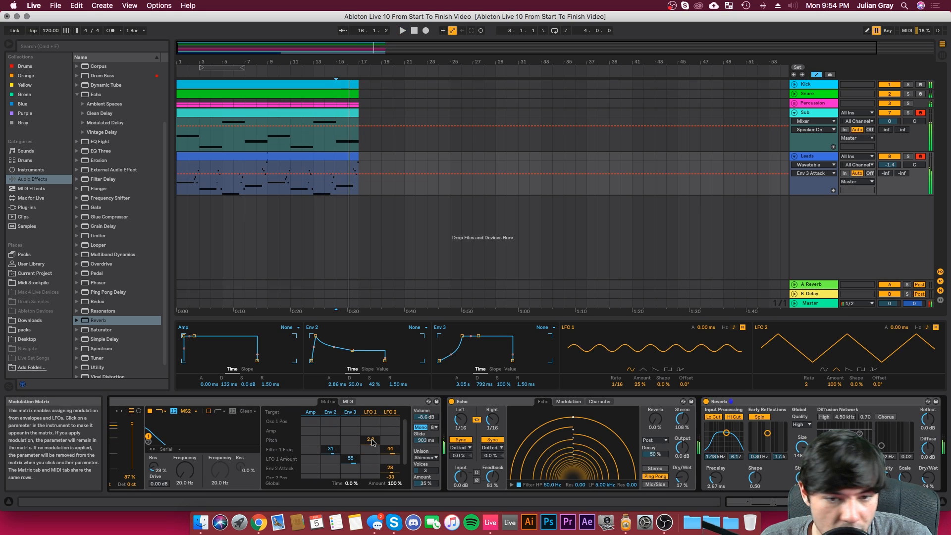
Step: In the Leads modulation matrix, set LFO 1's Pitch modulation to 3.8 and LFO 2's modulation to 17 for Env 2 Attack and 19 for Filter 1 Freq
left_click_drag(373, 442, 373, 436)
key("space")
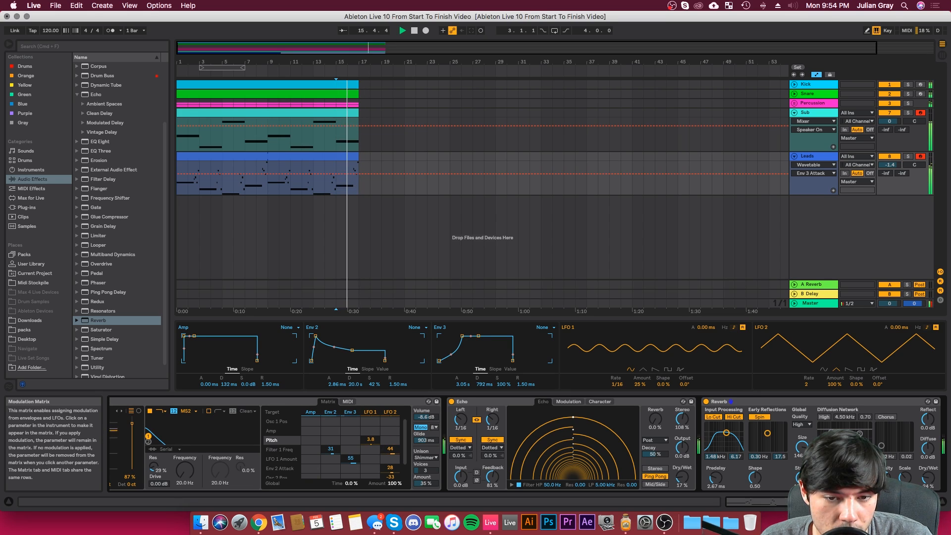
scroll(387, 453, "down", 2)
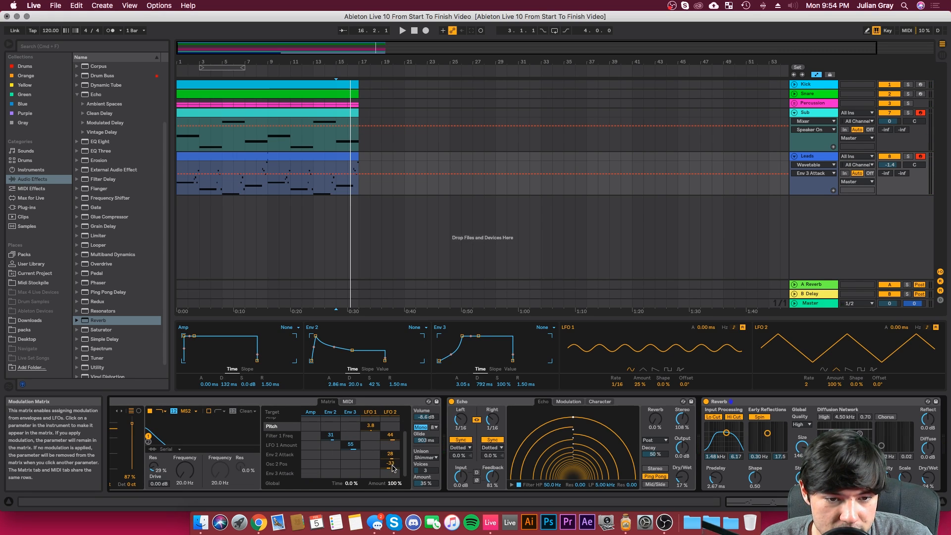
left_click_drag(391, 455, 391, 459)
key("space")
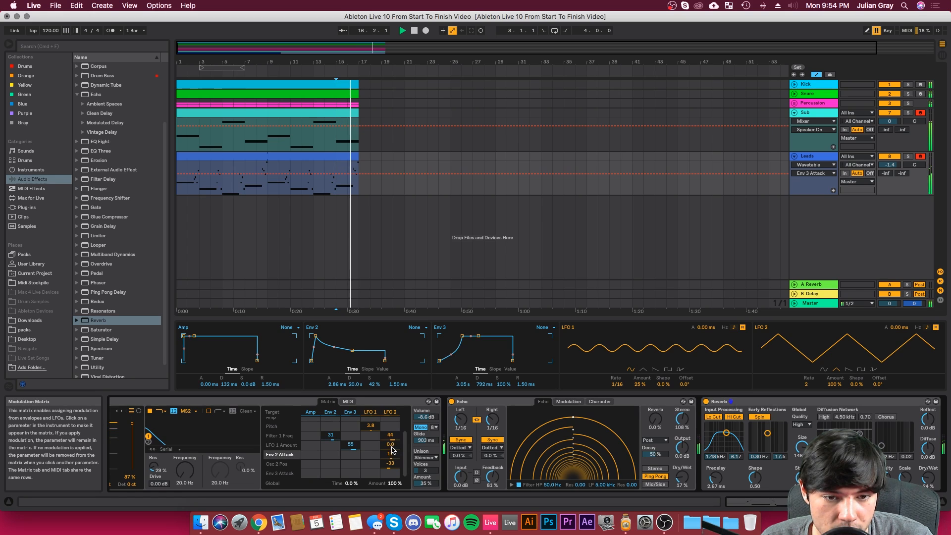
left_click_drag(391, 437, 391, 456)
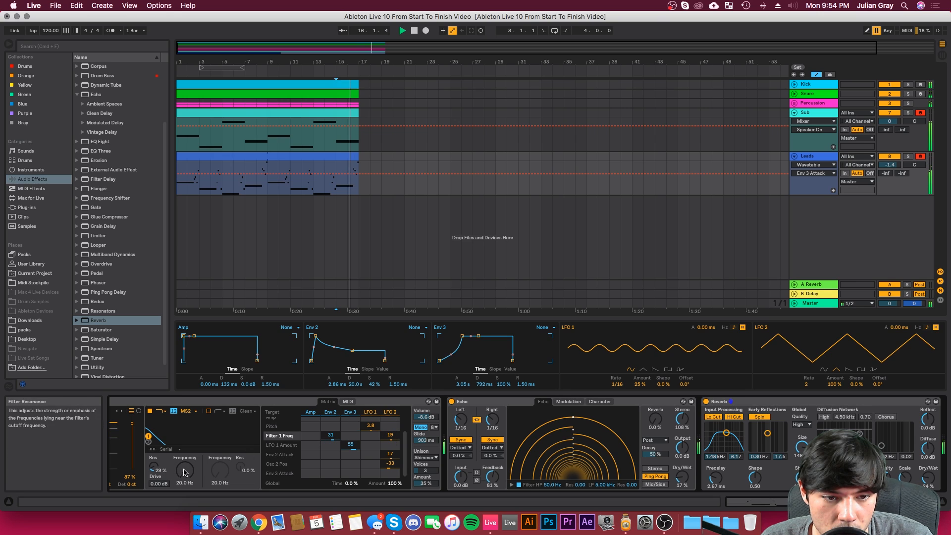
Step: Set Wavetable's Filter 1 to 538 Hz with 5.2% resonance, and lower LFO 1's amount to 11%
left_click_drag(185, 471, 185, 431)
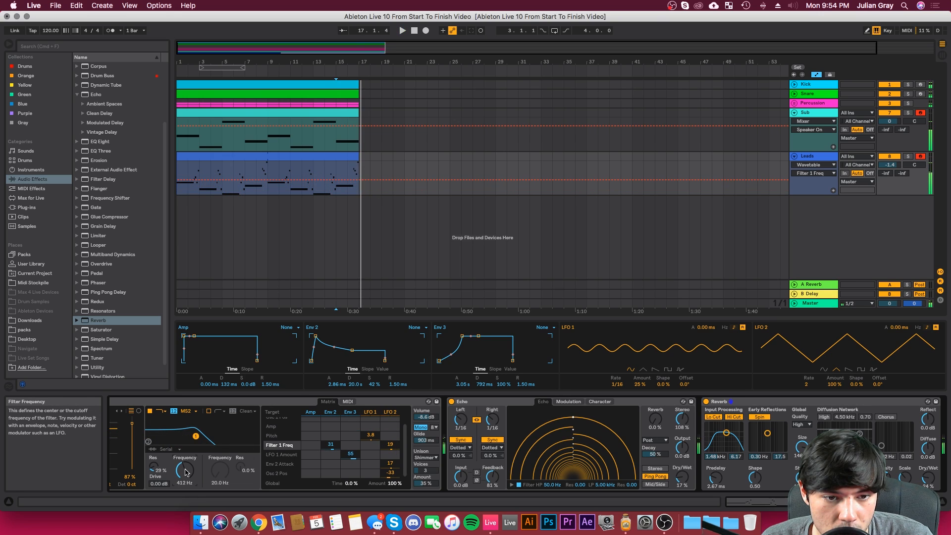
double_click(154, 467)
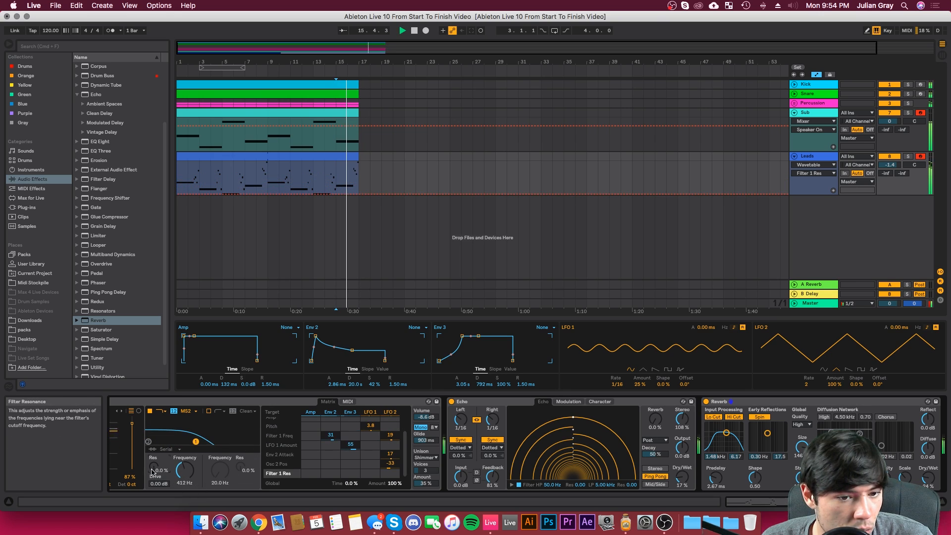
left_click_drag(184, 471, 185, 474)
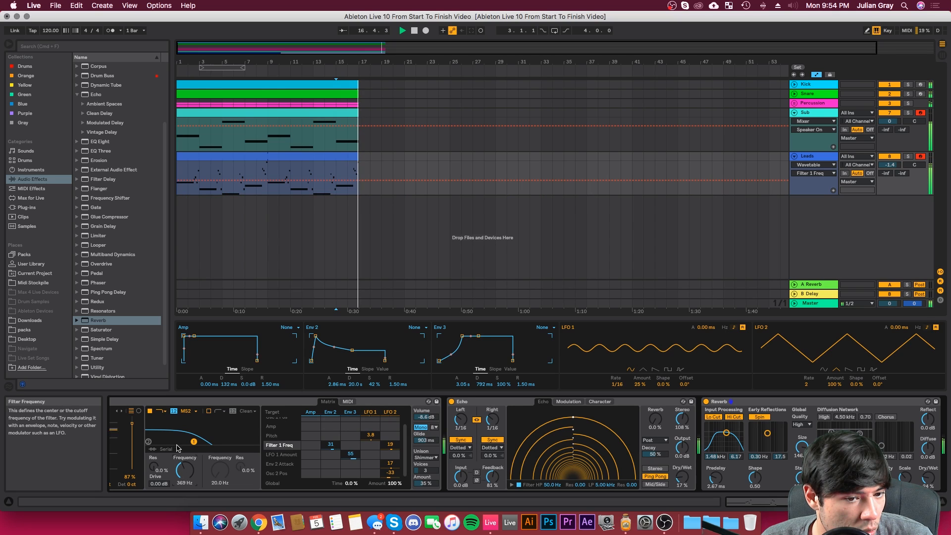
left_click_drag(193, 441, 200, 441)
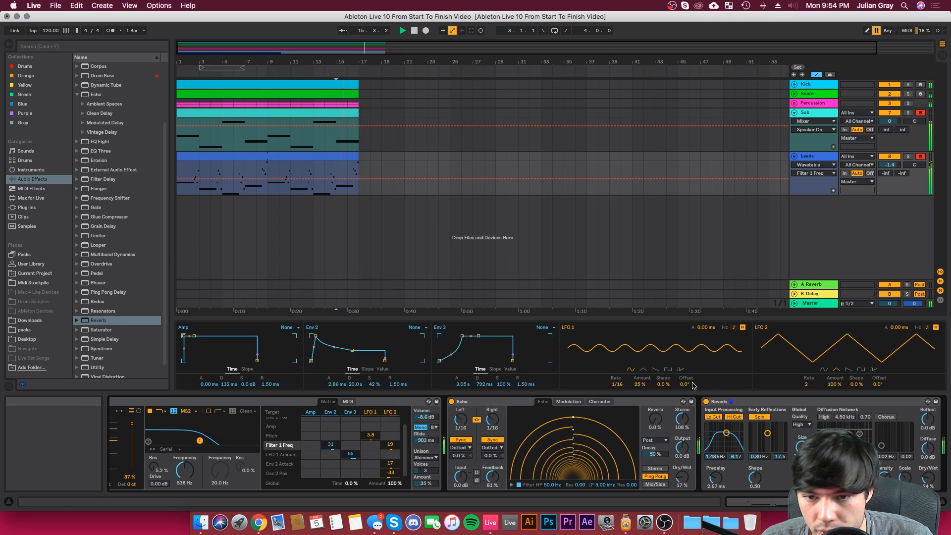
left_click_drag(640, 384, 641, 391)
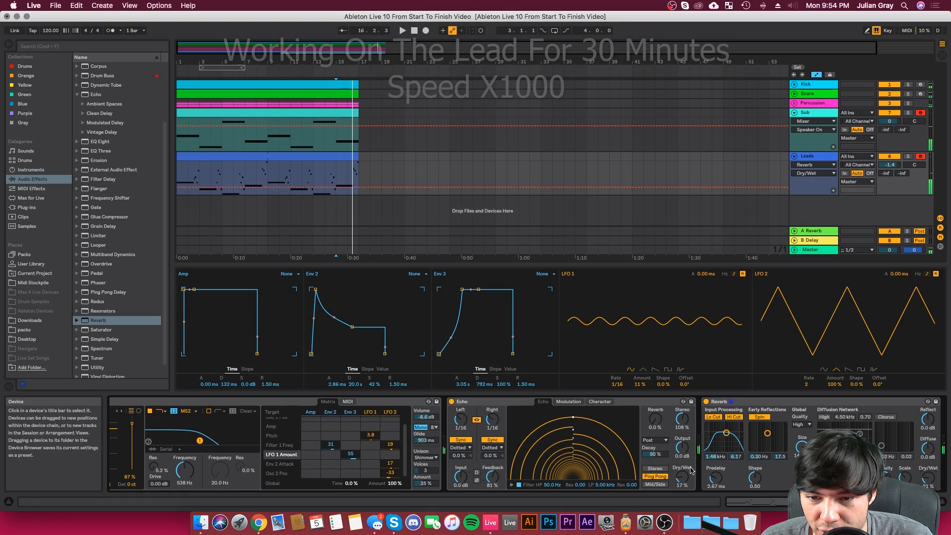
Step: Adjust Osc 2's semitone transposition and fold the Sub track in the arrangement while auditioning the lead
left_click_drag(253, 485, 252, 491)
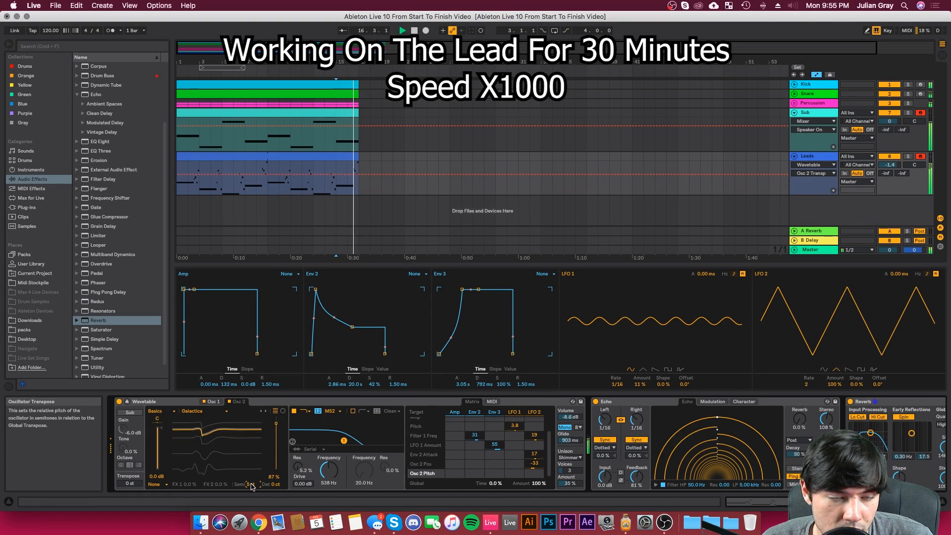
left_click(795, 113)
left_click(794, 122)
left_click(795, 122)
key("space")
scroll(793, 432, "right", 5)
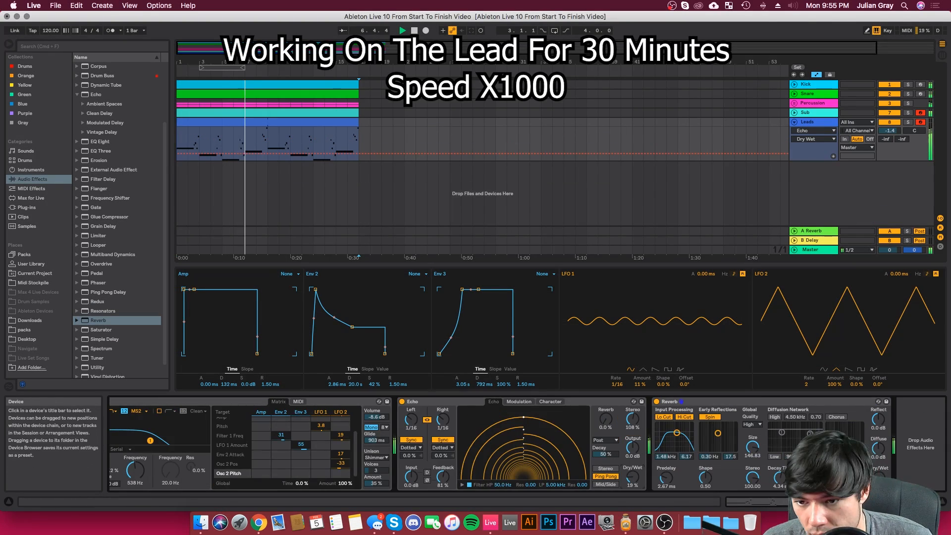
Step: Change Wavetable's unison mode to Classic with 2 voices and a 20% amount
scroll(694, 446, "left", 5)
left_click(570, 458)
left_click(570, 449)
left_click_drag(570, 484, 571, 489)
left_click_drag(575, 471, 577, 474)
Step: Select the Leads track's Wavetable device and return the stopped playback position to 1.1.1
key("space")
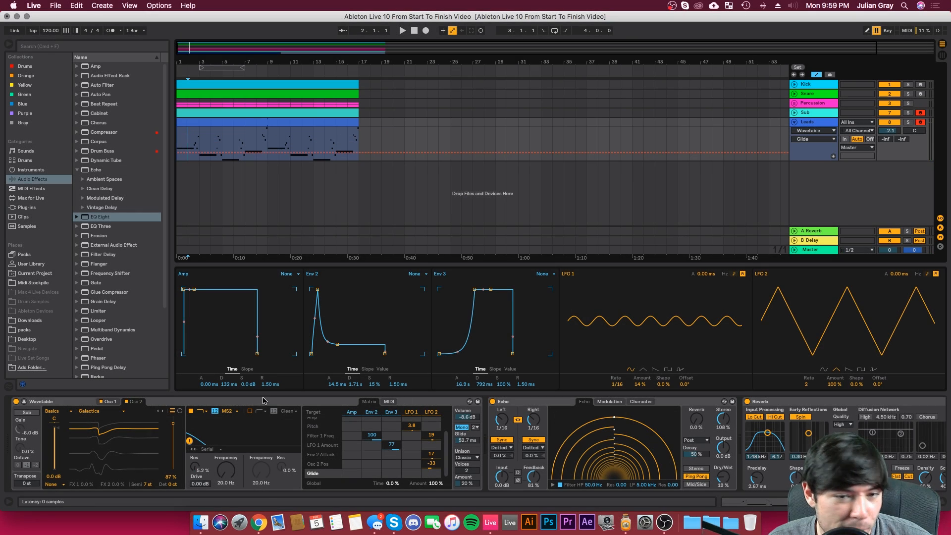
left_click(265, 401)
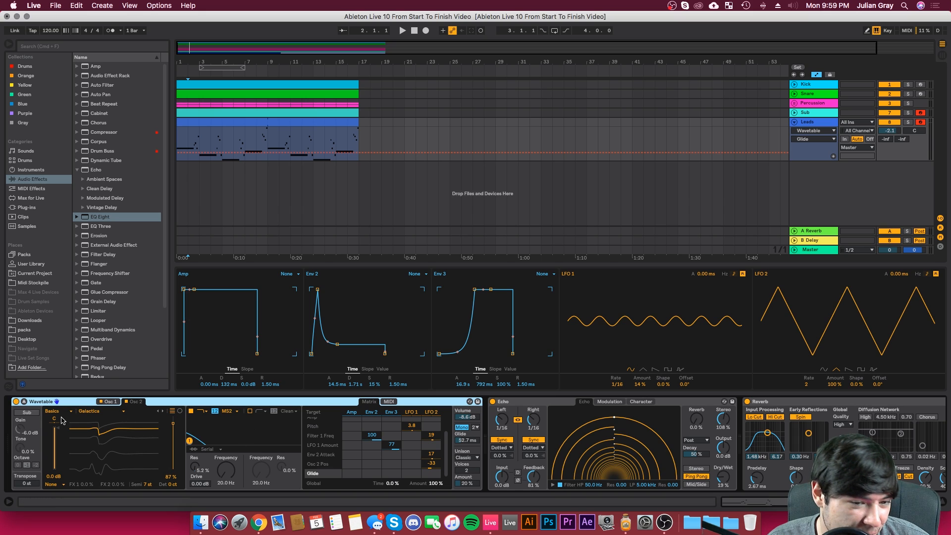
left_click(181, 137)
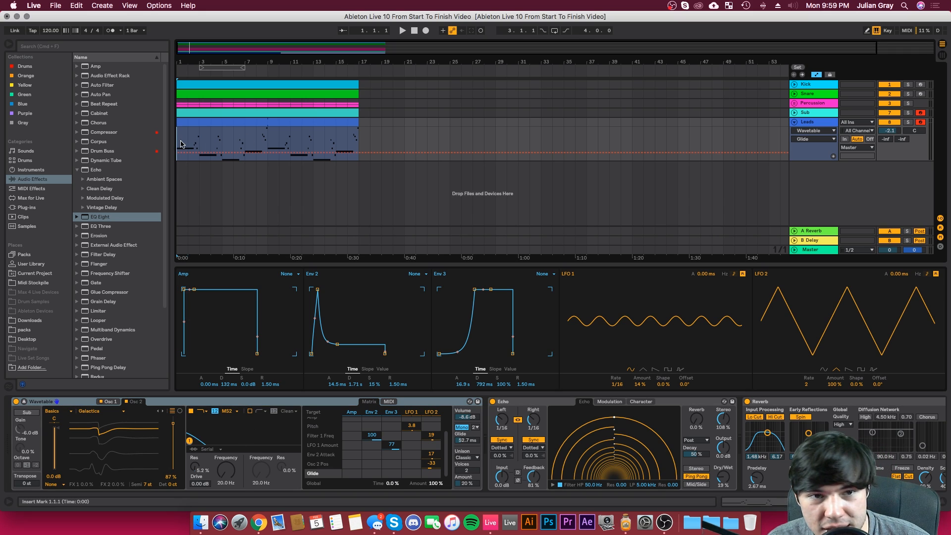
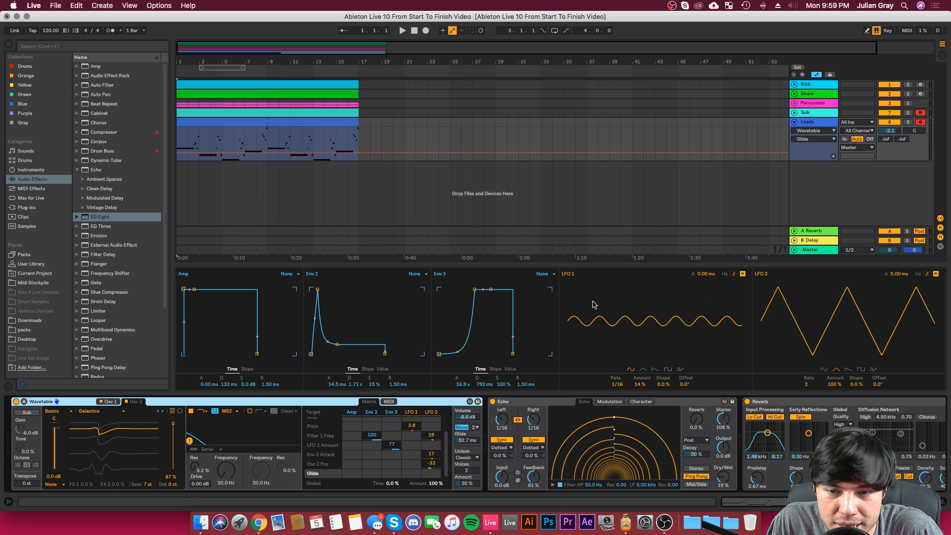
Step: Review the Pitch, Filter 1 Freq, Env 2 Attack and Osc 2 Pos modulation assignments, and select the Echo and Reverb devices
left_click(412, 425)
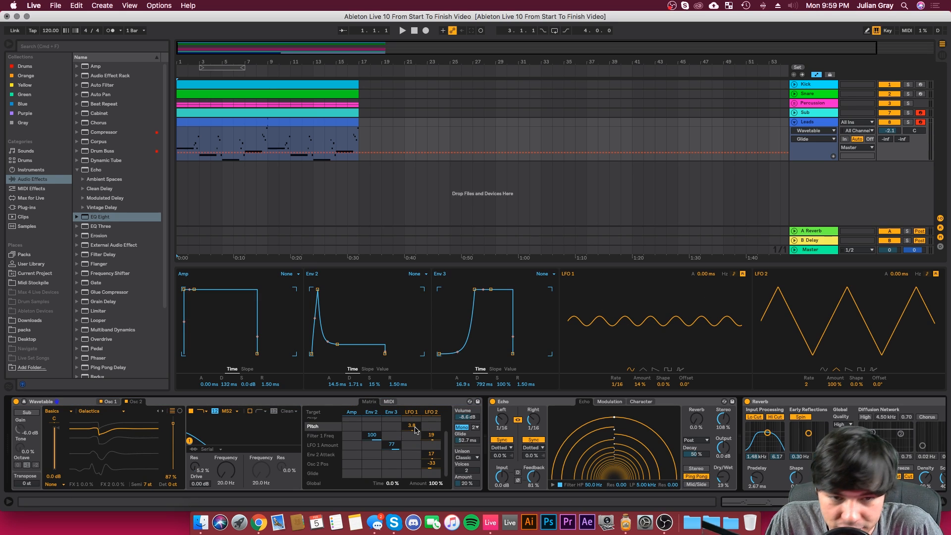
scroll(416, 435, "up", 2)
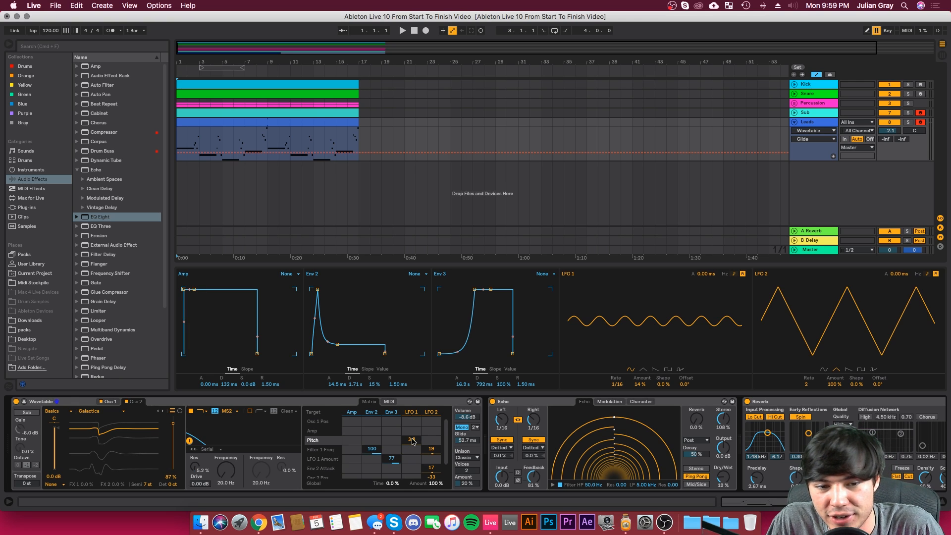
scroll(412, 441, "down", 2)
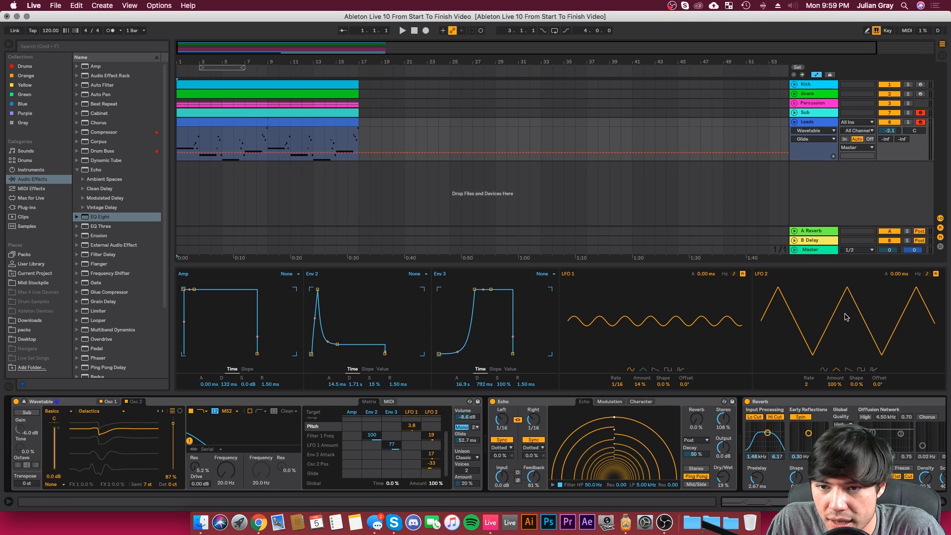
left_click(429, 435)
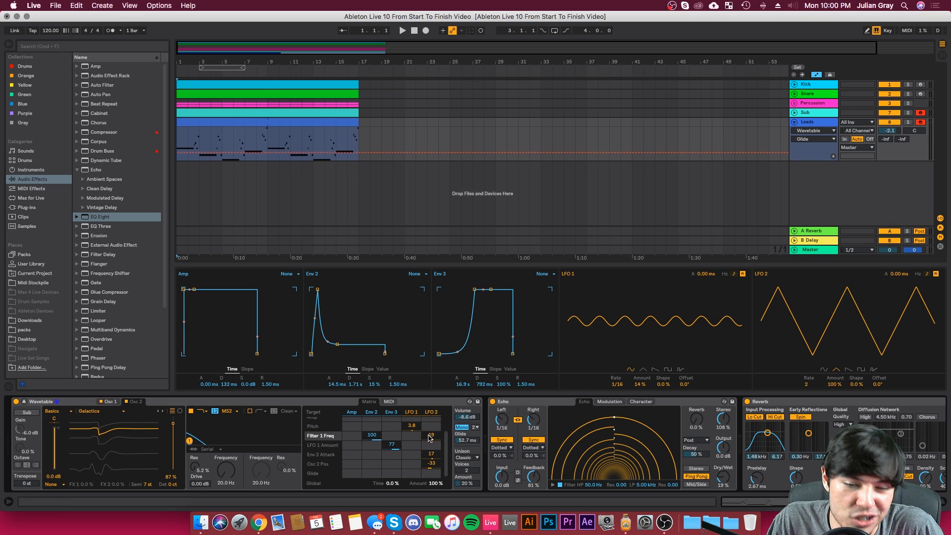
left_click_drag(429, 453, 430, 445)
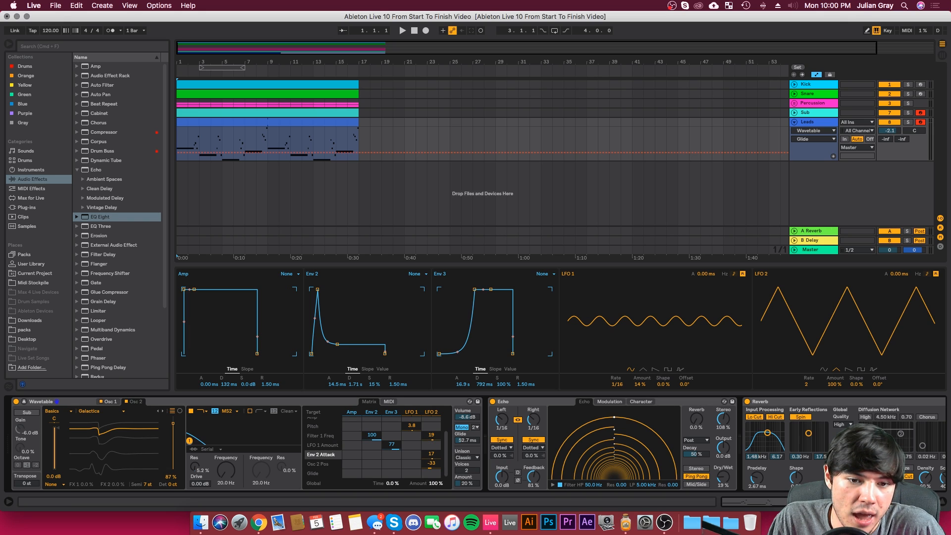
left_click(432, 466)
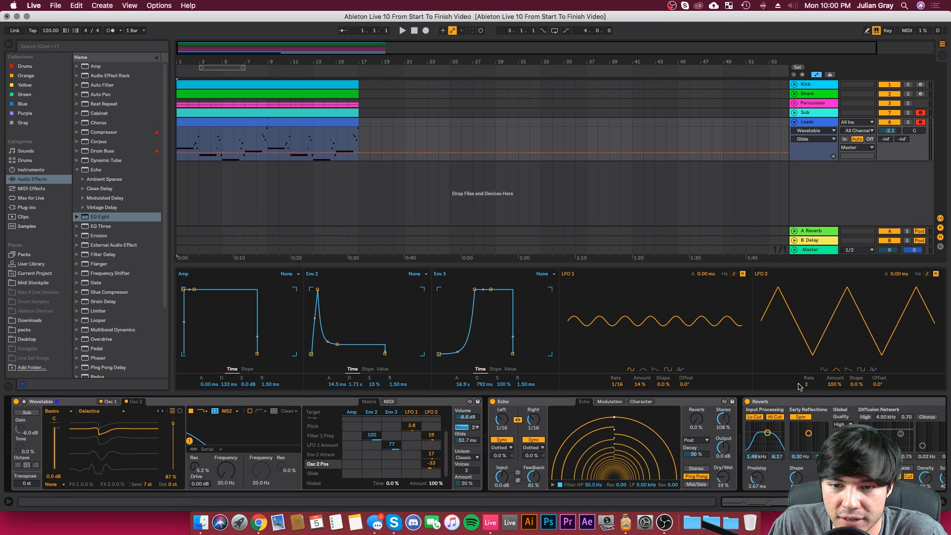
left_click(539, 405)
left_click(775, 400)
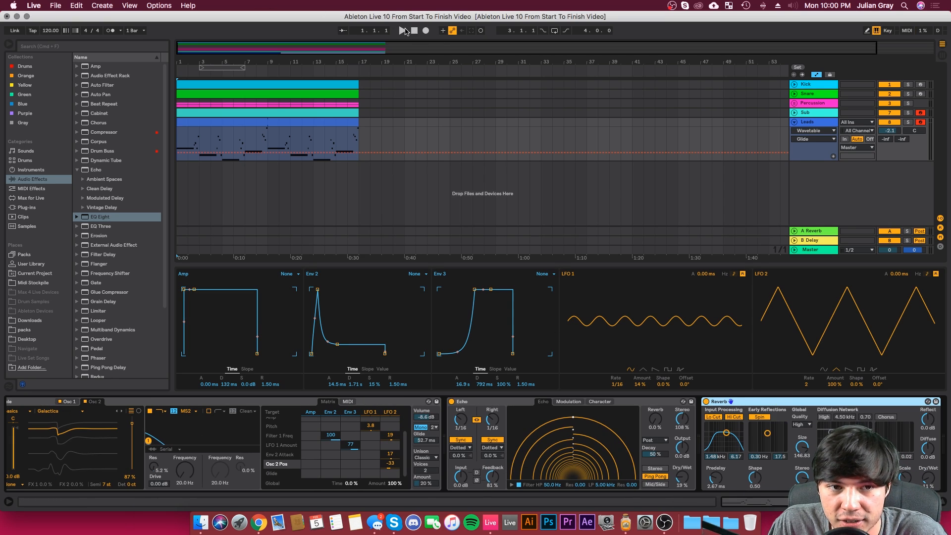
Step: Play the arrangement from the start, raise the Leads track volume to -1.5 dB and select the Leads clip
left_click(403, 30)
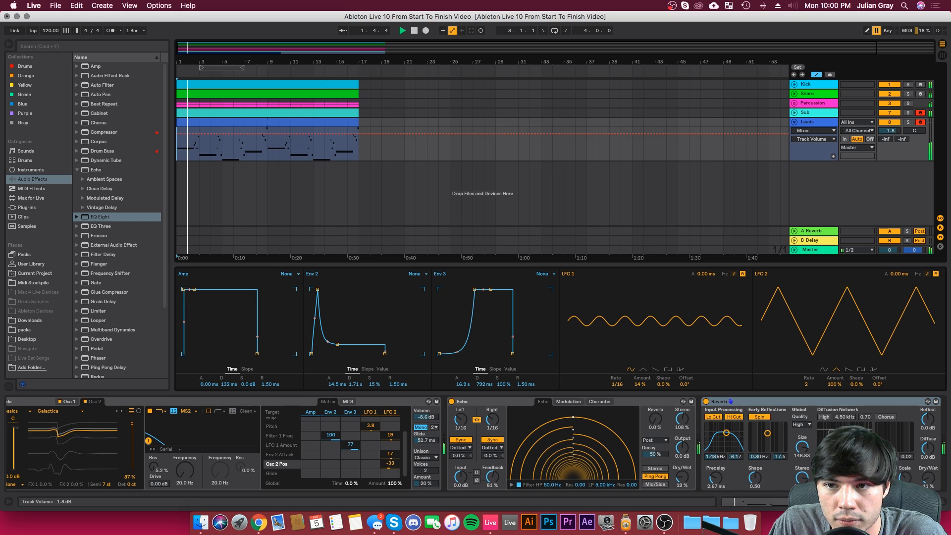
left_click_drag(891, 131, 891, 130)
left_click(816, 123)
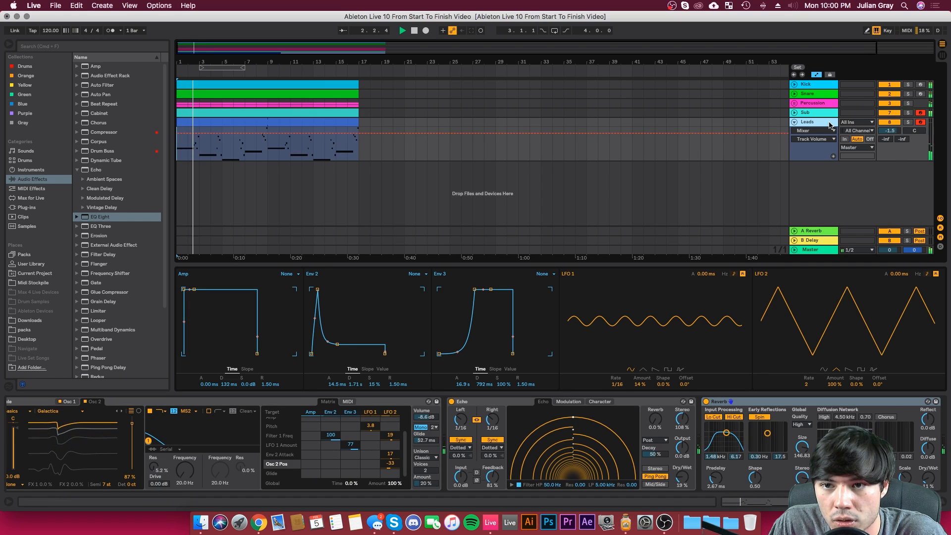
left_click(287, 122)
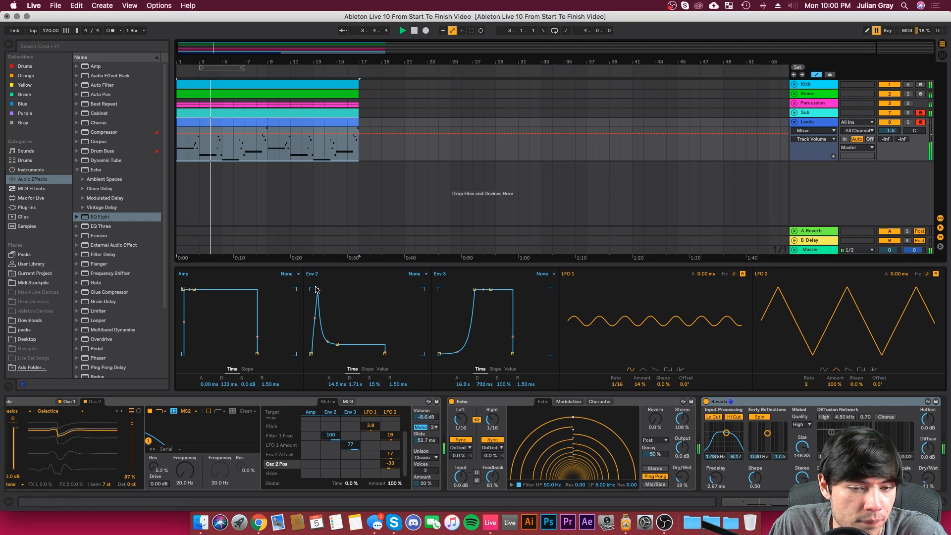
Step: Set Wavetable's Env 2 attack to 25.6 ms and lower the EQ Eight low-cut frequency to 65.3 Hz
left_click_drag(316, 289, 318, 288)
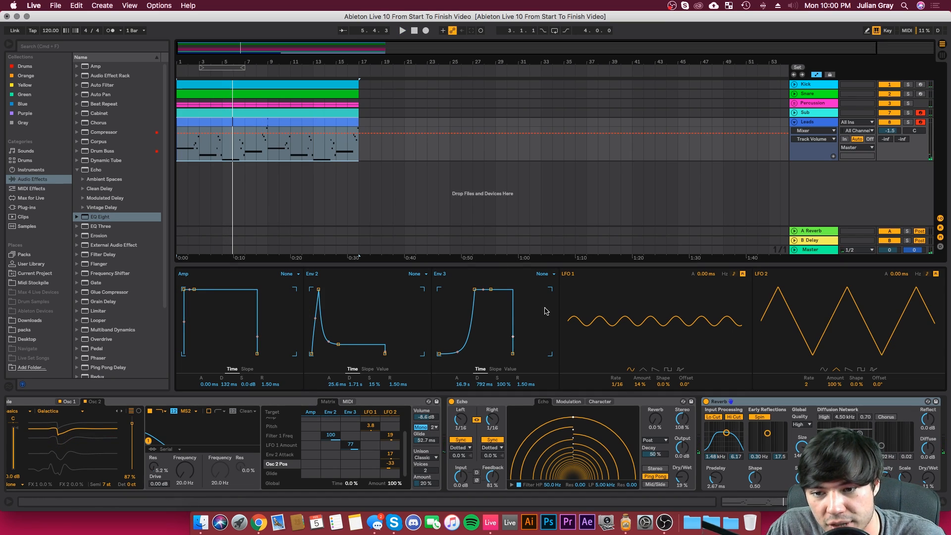
left_click(911, 502)
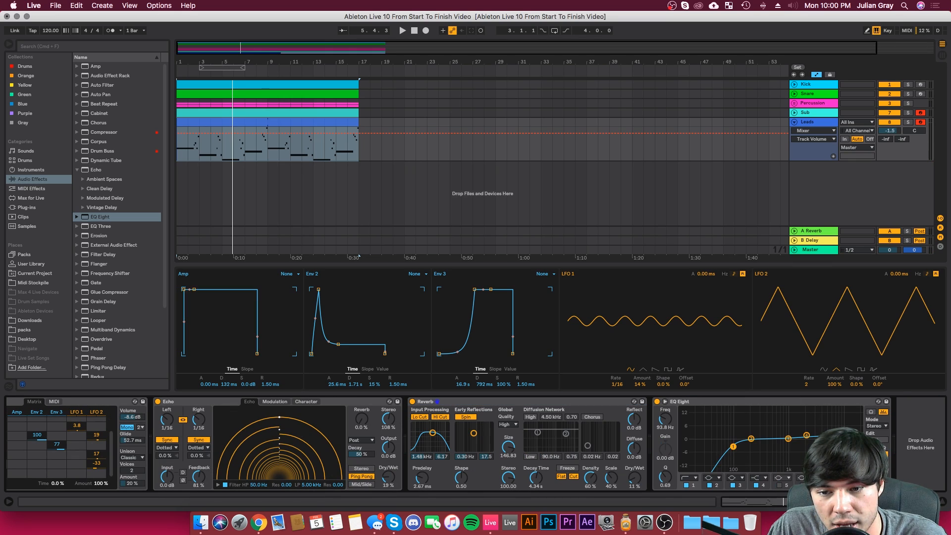
left_click_drag(734, 447, 725, 447)
Step: Open the Leads clip for editing and display its MIDI Pitch Bend envelope
left_click(331, 122)
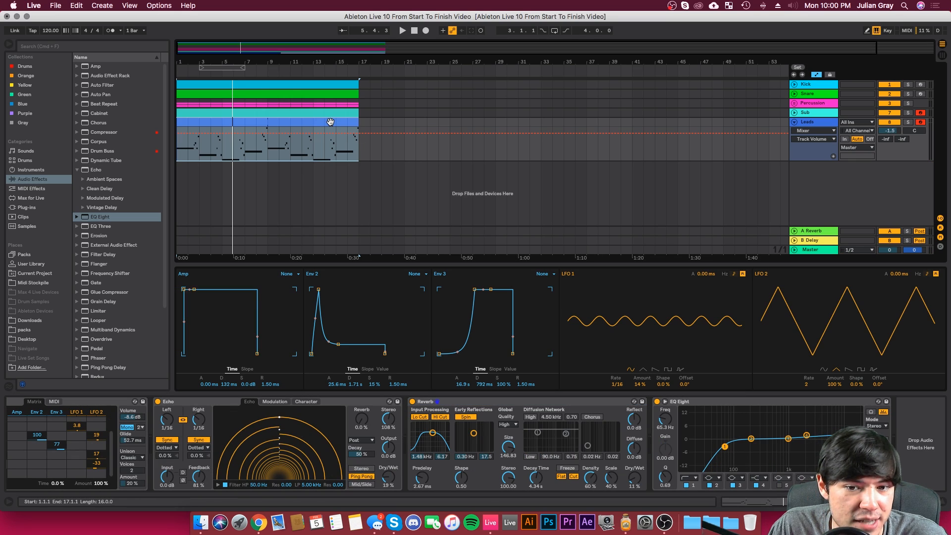
double_click(296, 122)
left_click(337, 274)
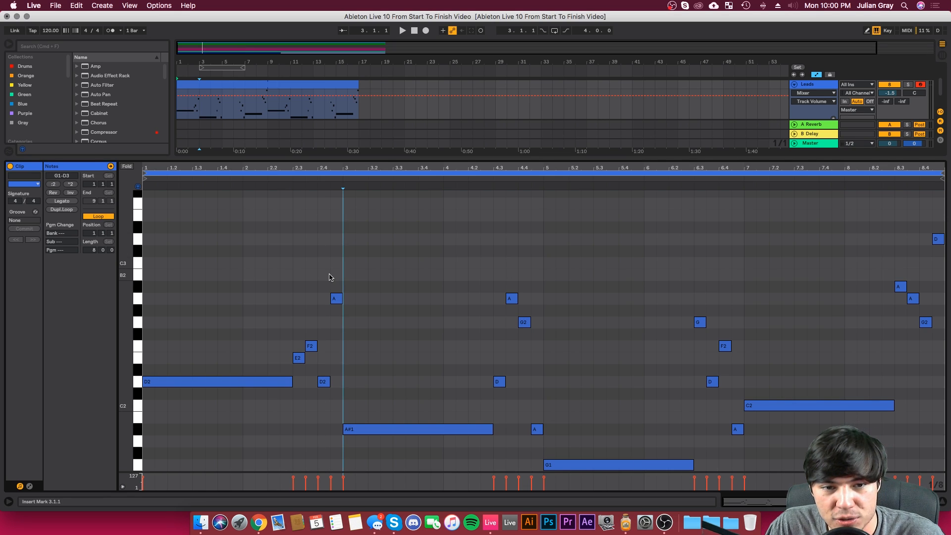
left_click(331, 274)
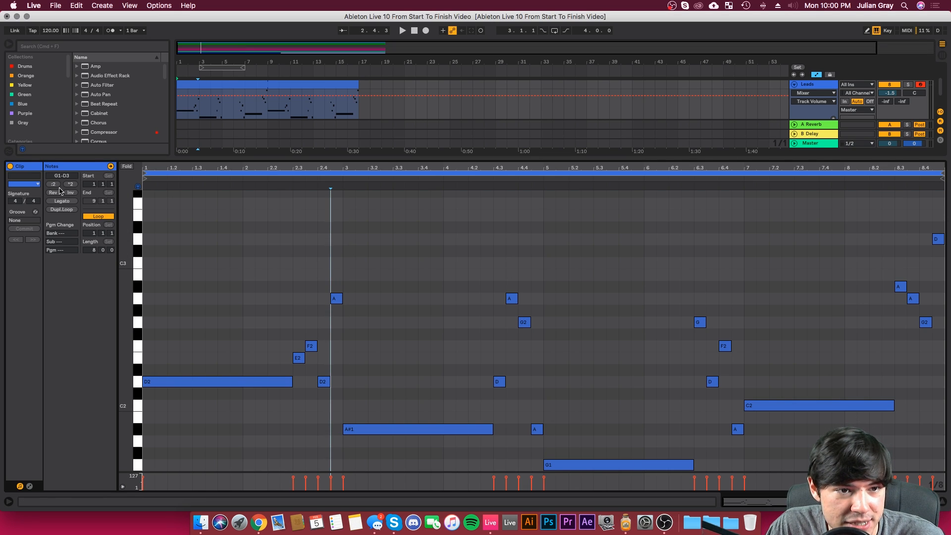
left_click(29, 486)
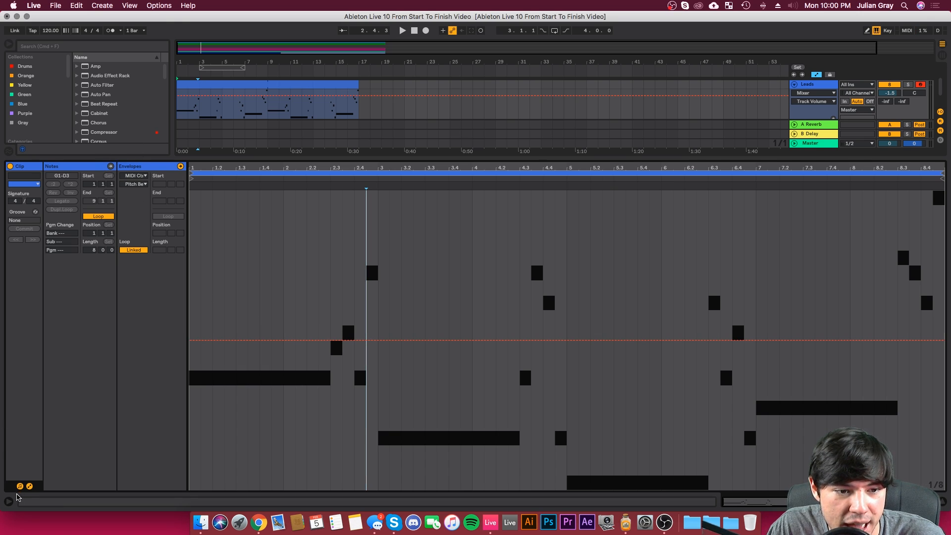
left_click(29, 486)
left_click(29, 486)
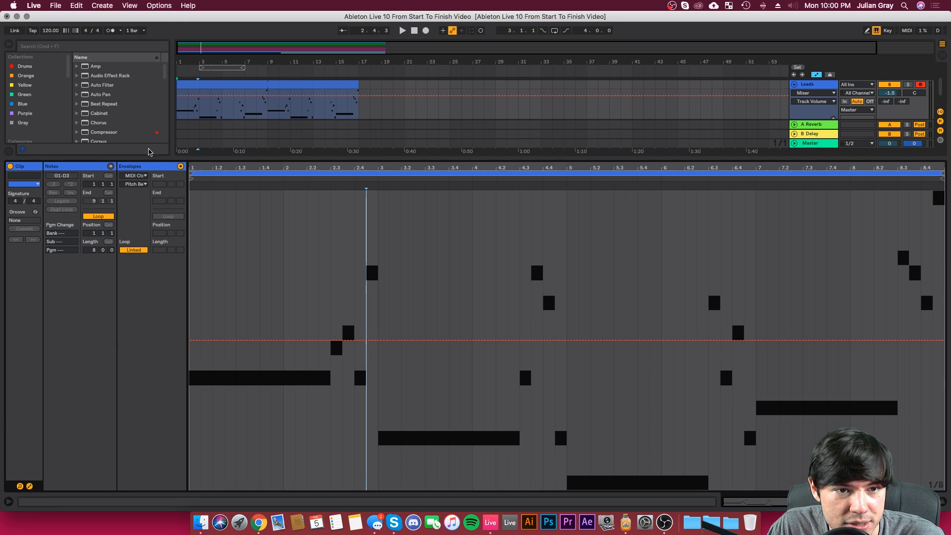
Step: Draw a pitch-bend ramp from the minimum near the clip's start up to 0 at bar 2, and audition it
left_click(282, 341)
left_click_drag(277, 340, 202, 489)
key("space")
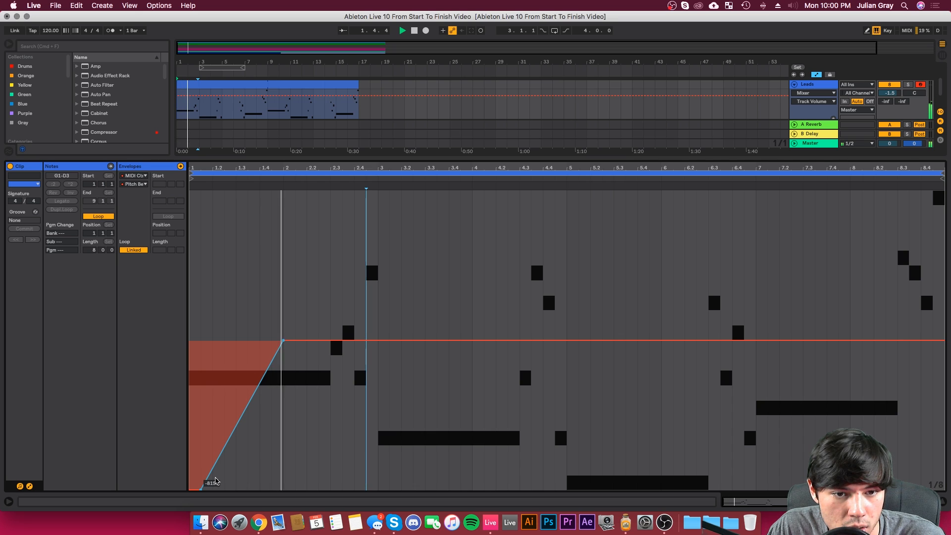
key("space")
key("space")
Step: Add a zero-value breakpoint near the clip's start, raise the ramp's low point to about -3774, and audition the bend
left_click_drag(202, 491, 193, 340)
key("space")
key("space")
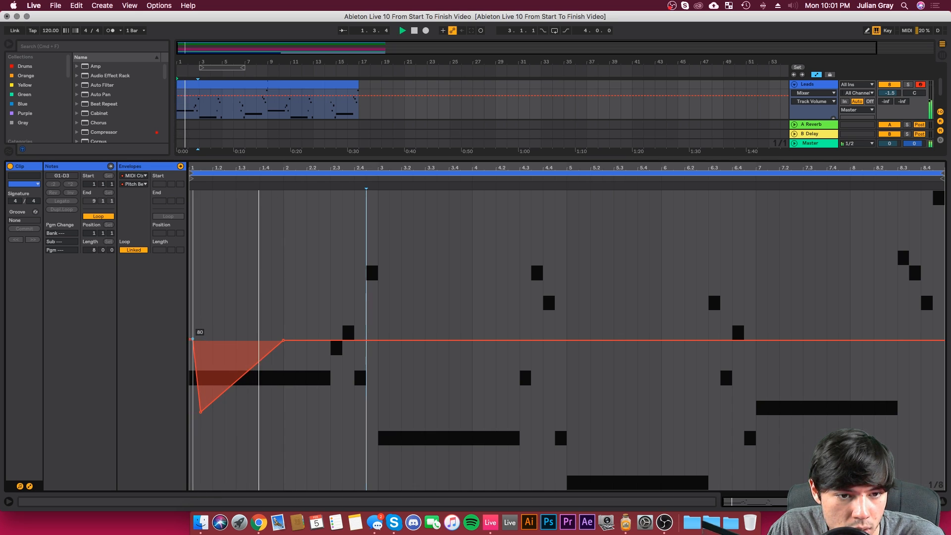
key("space")
Step: Reshape the first pitch-bend dip to begin at 1.2 and reach its lowest point midway between 1.3 and 1.4
key("space")
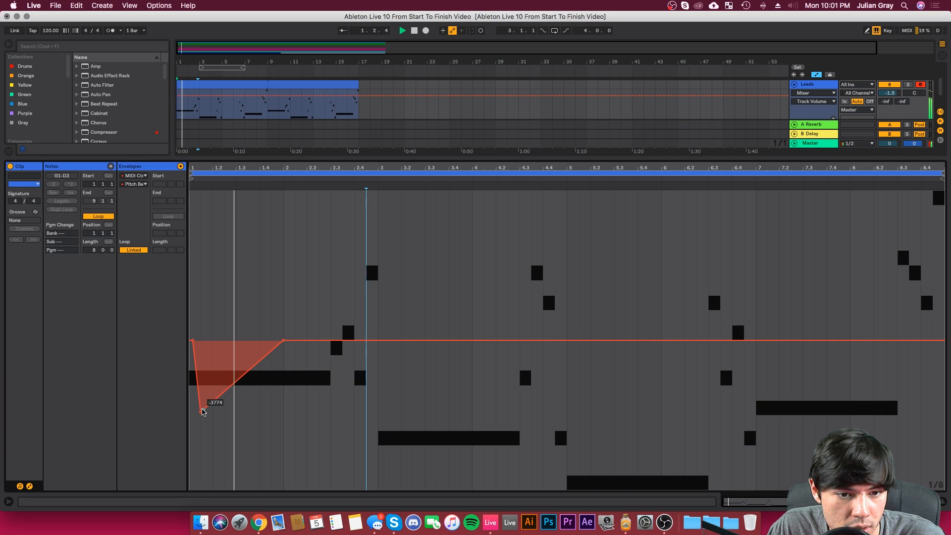
left_click_drag(201, 412, 248, 393)
key("space")
key("space")
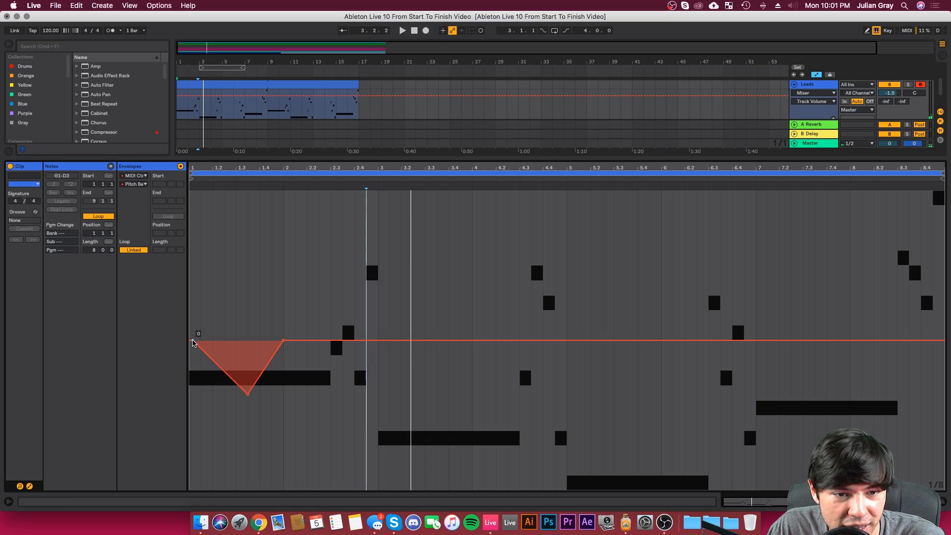
left_click_drag(193, 342, 212, 341)
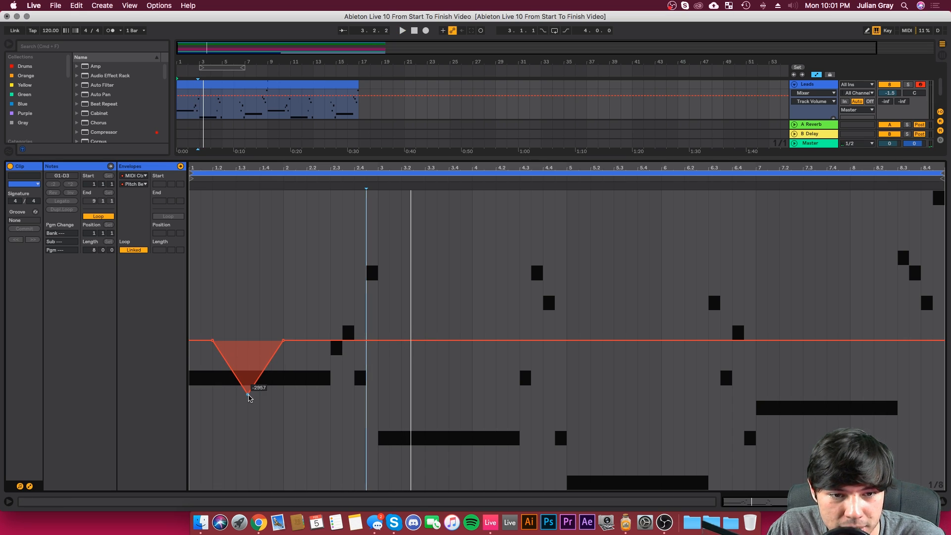
left_click_drag(249, 398, 249, 403)
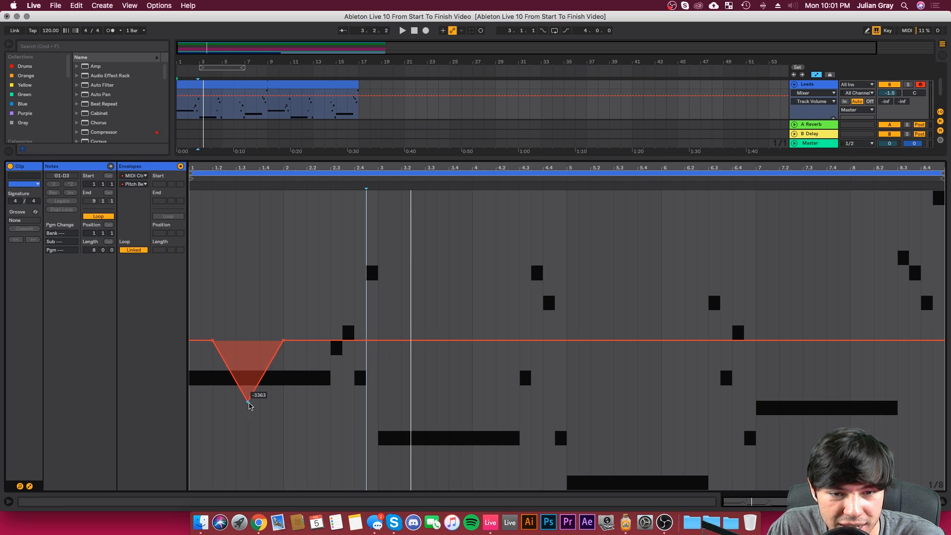
Step: Draw a second pitch-bend dip from 3.2 to bar 4 with a low point of about -4557, and play it back
left_click(402, 341)
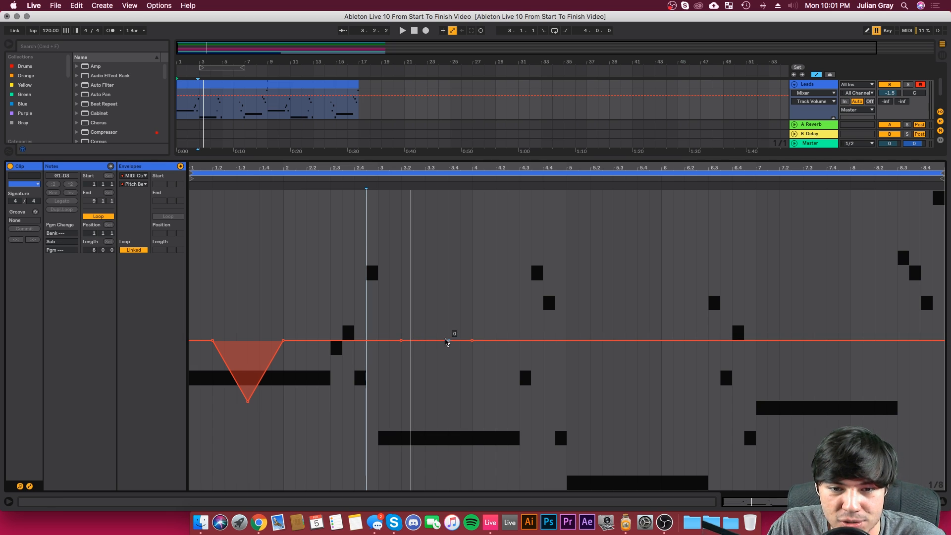
left_click_drag(437, 340, 437, 423)
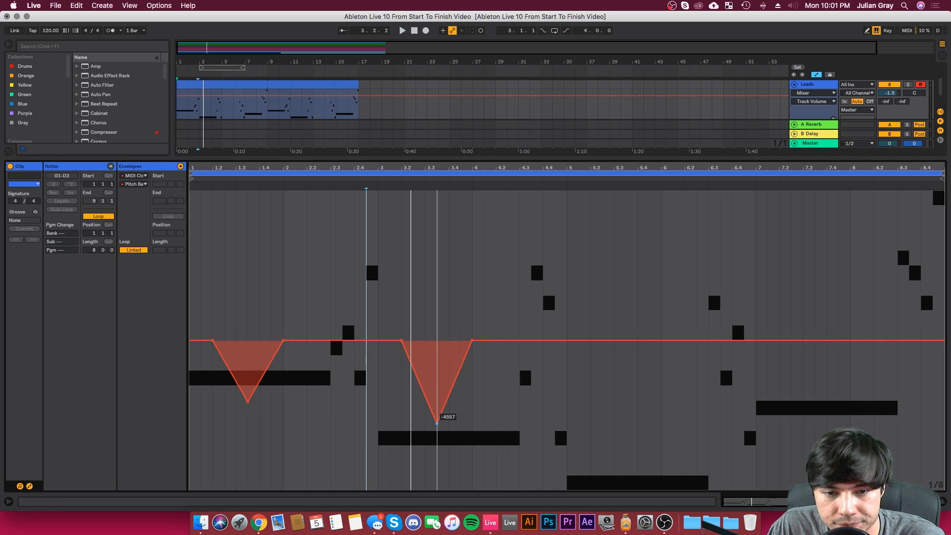
key("space")
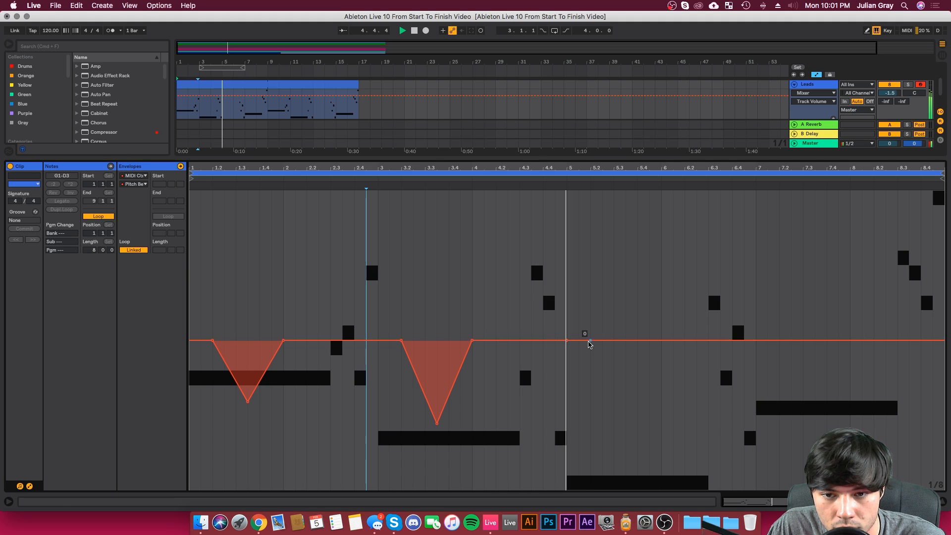
Step: Draw a third pitch-bend dip from bar 5 to 6.3 with its low point at bar 6, and a fourth from 7.2 to 8.3
mouse_move(590, 344)
left_mouse_down()
mouse_move(623, 382)
mouse_move(649, 440)
mouse_move(676, 449)
mouse_move(683, 365)
mouse_move(709, 340)
left_mouse_up()
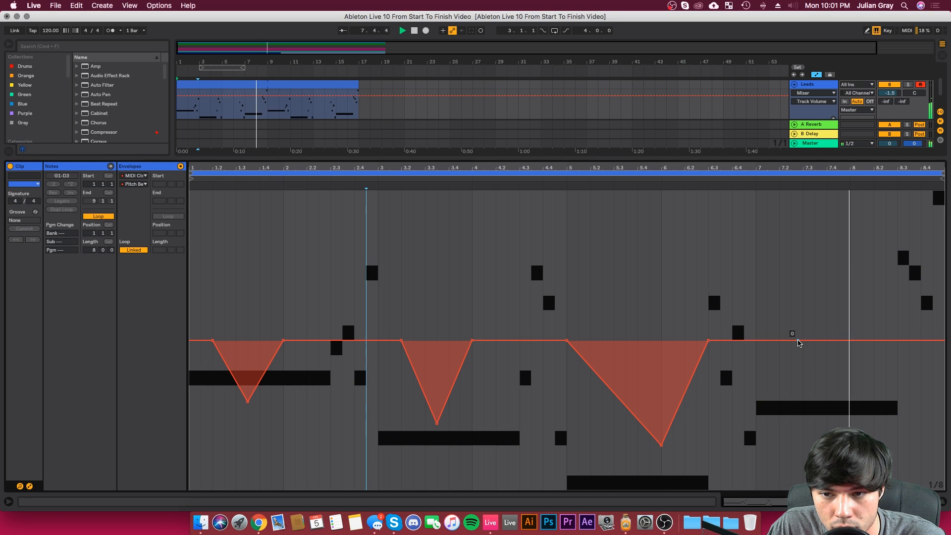
left_click(780, 341)
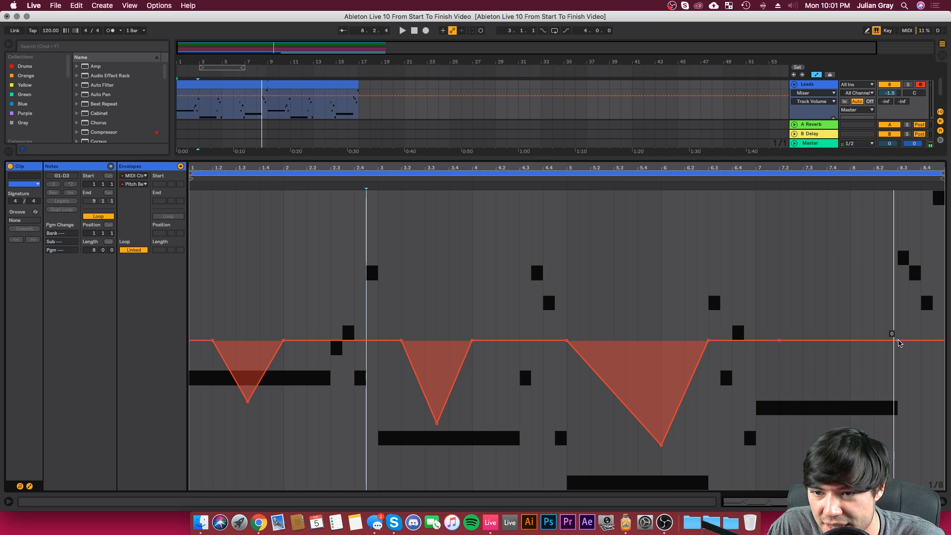
left_click(898, 340)
left_click_drag(845, 340, 845, 443)
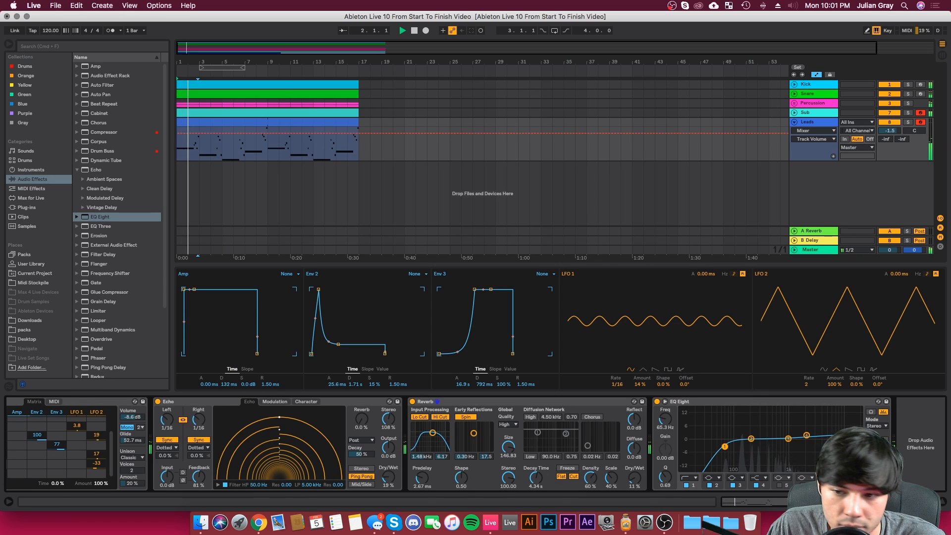
Step: Shorten Wavetable's Env 2 to a 0.00 ms attack and a 546 ms decay while auditioning the loop
scroll(397, 443, "left", 8)
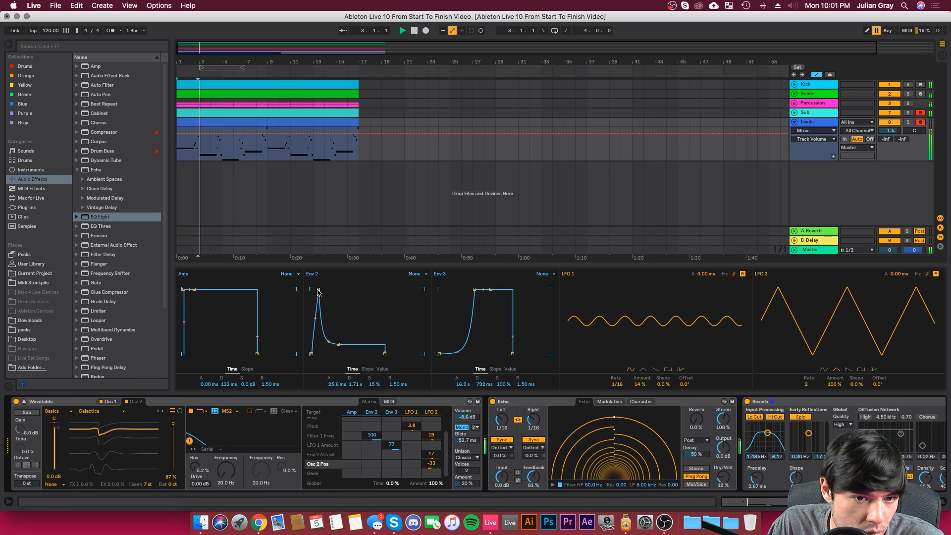
left_click_drag(318, 293, 311, 292)
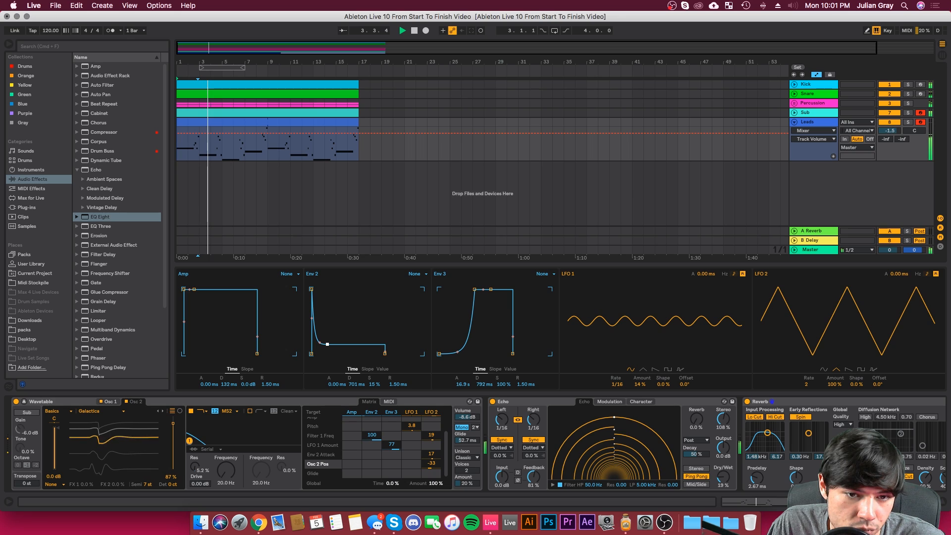
left_click(354, 384)
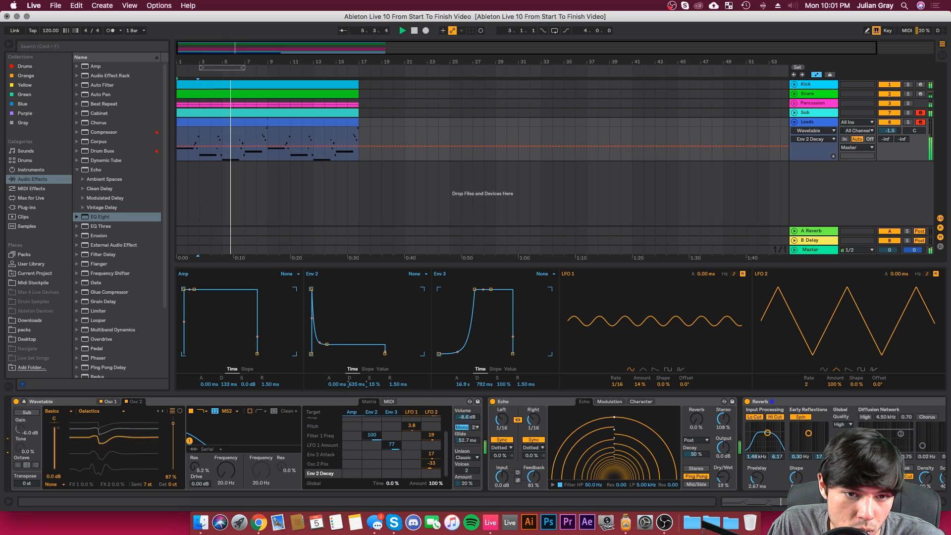
left_click_drag(340, 384, 340, 373)
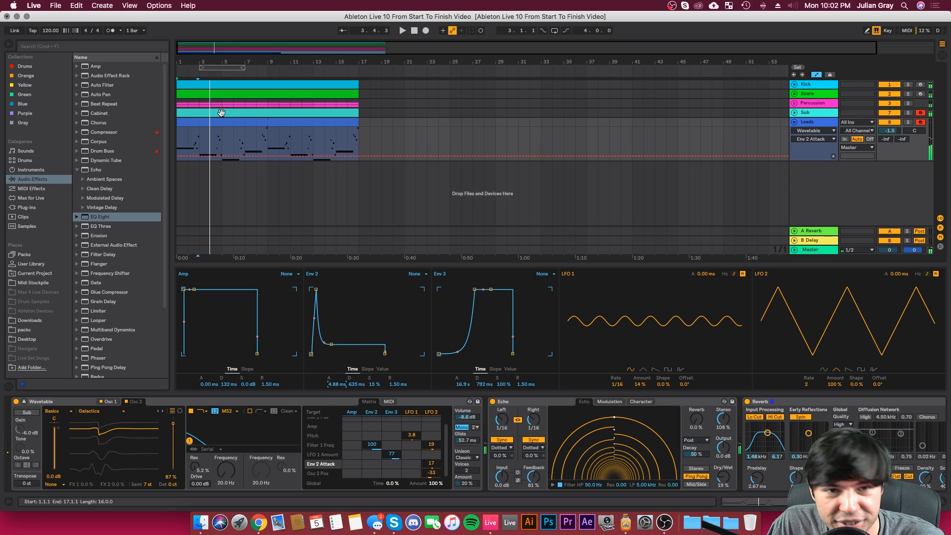
left_click(222, 141)
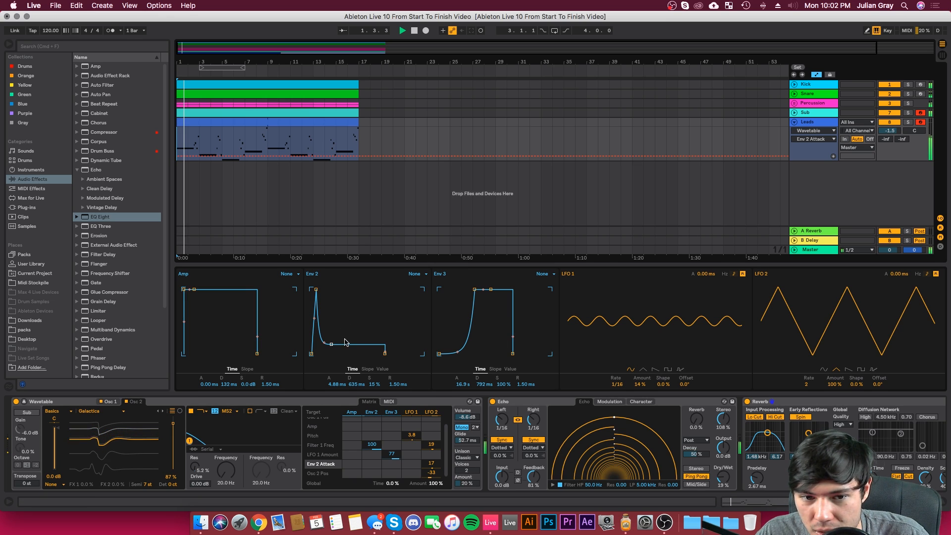
left_click_drag(335, 384, 356, 392)
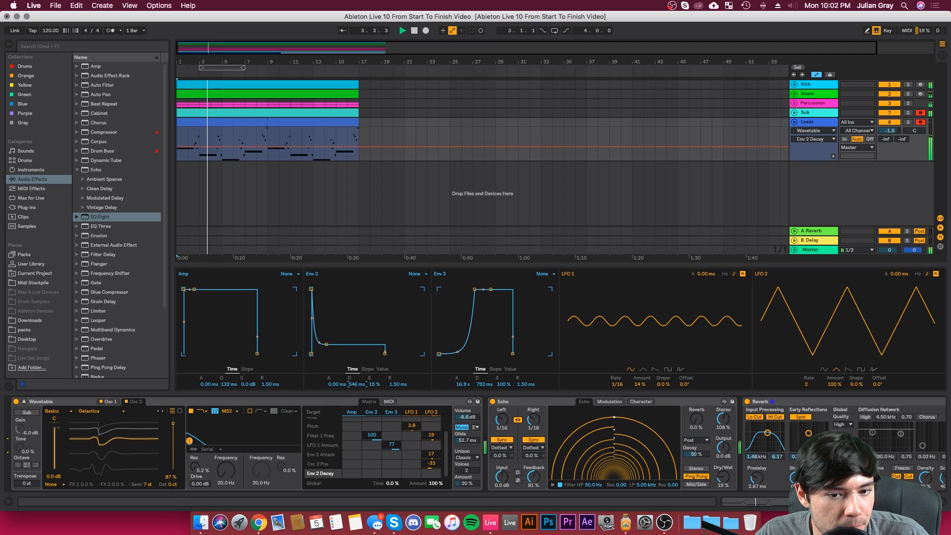
Step: Set Env 3's modulation of LFO 1 Amount to 91, Env 2's modulation of Filter 1 Freq to 58, and LFO 1's amount to 6.2%
left_click_drag(391, 445, 392, 466)
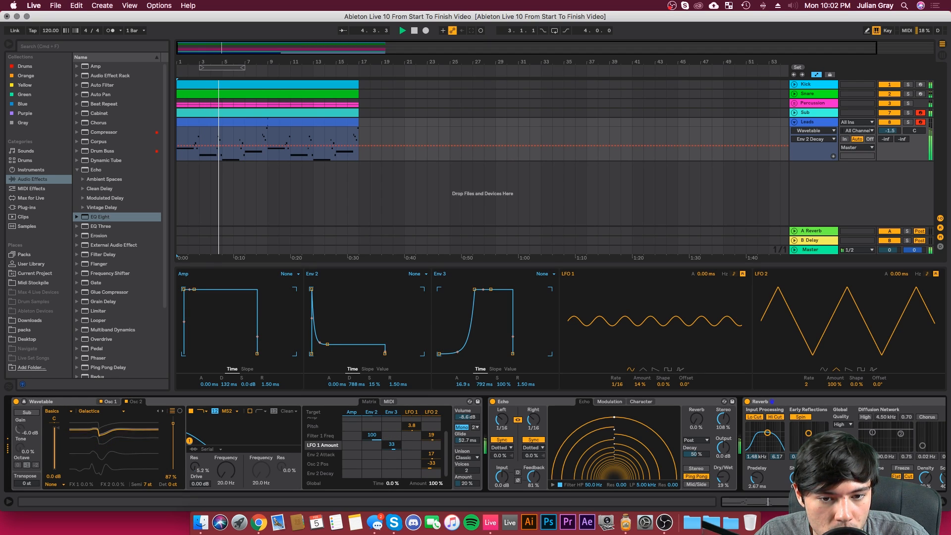
left_click(372, 436)
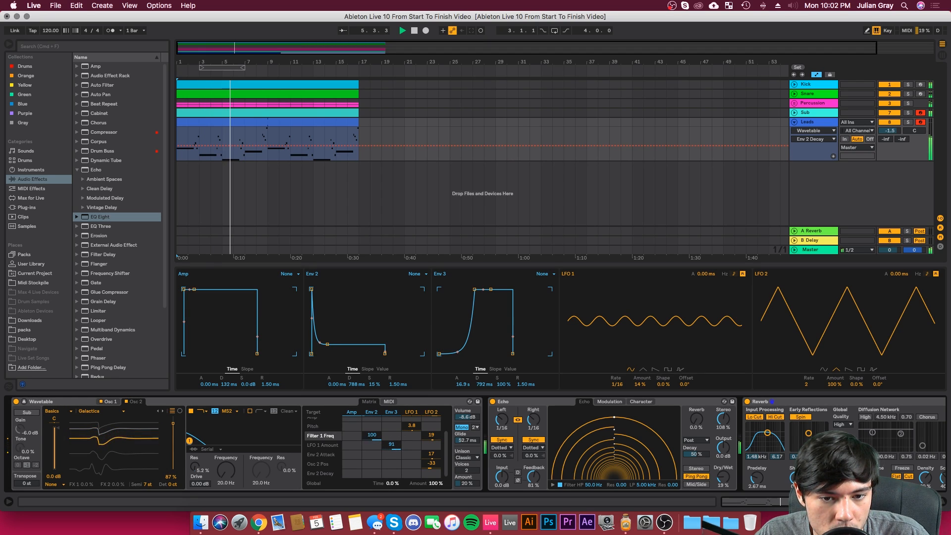
left_click_drag(641, 385, 641, 394)
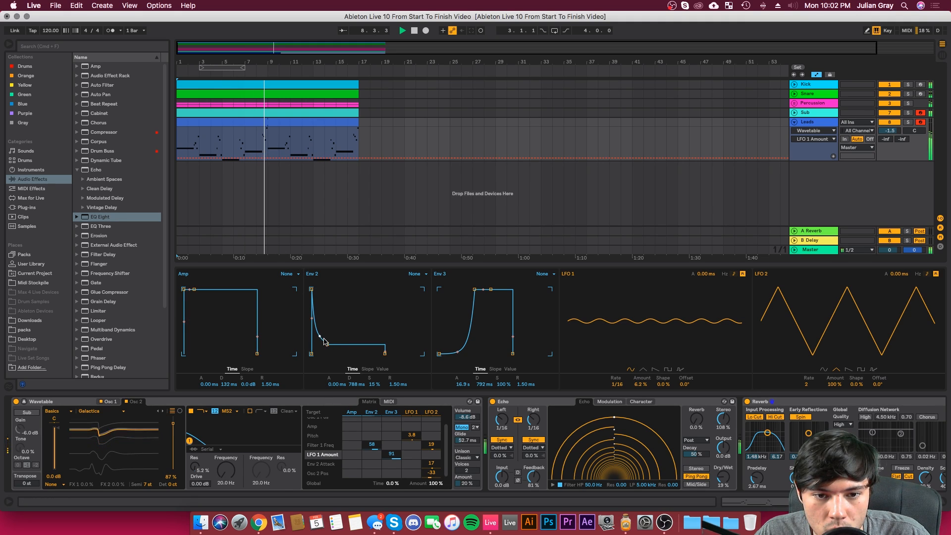
Step: Set Env 2's attack to 14.5 ms and its modulation of Filter 1 Freq to 66 in Wavetable
mouse_move(335, 387)
left_mouse_down()
mouse_move(335, 372)
mouse_move(337, 391)
left_mouse_up()
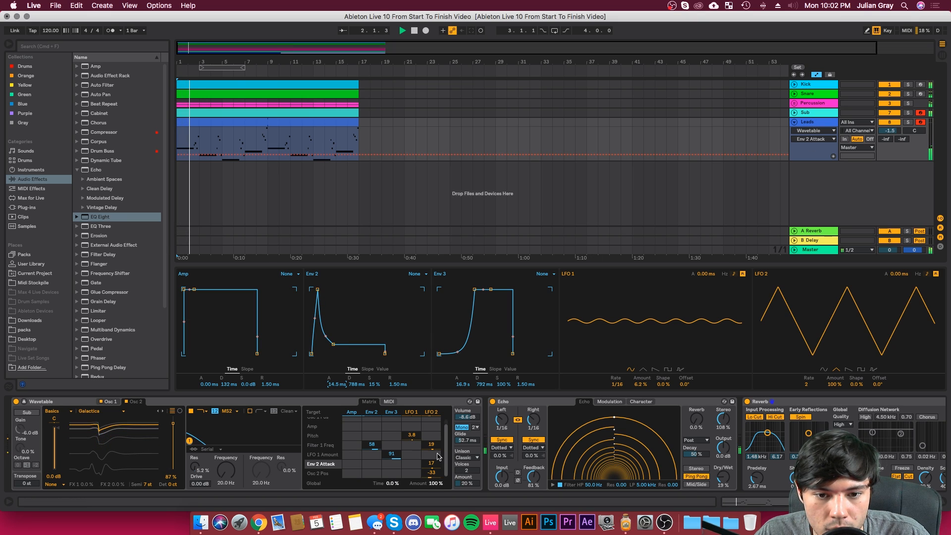
left_click_drag(372, 445, 372, 440)
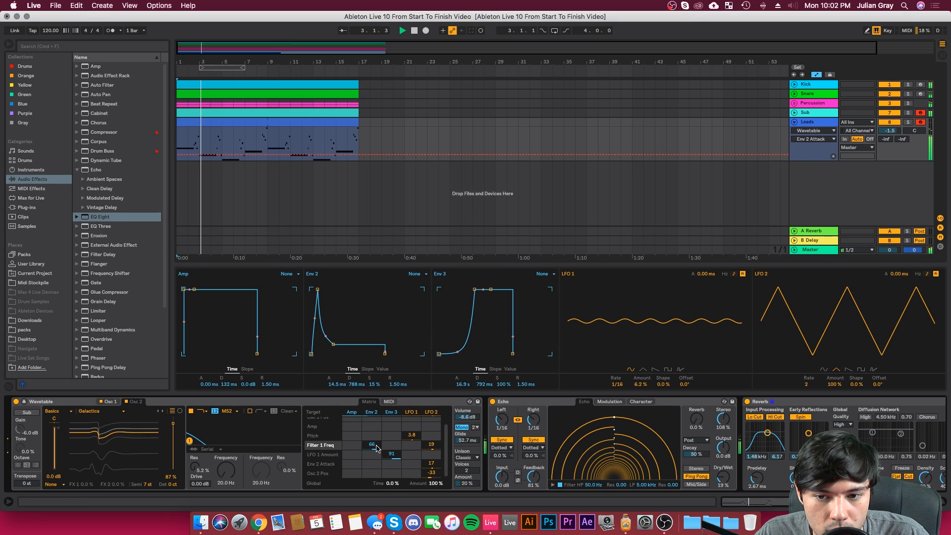
Step: Copy the sidechain Compressor from the Sub track to the end of the Leads device chain, after EQ Eight
left_click_drag(892, 502, 950, 501)
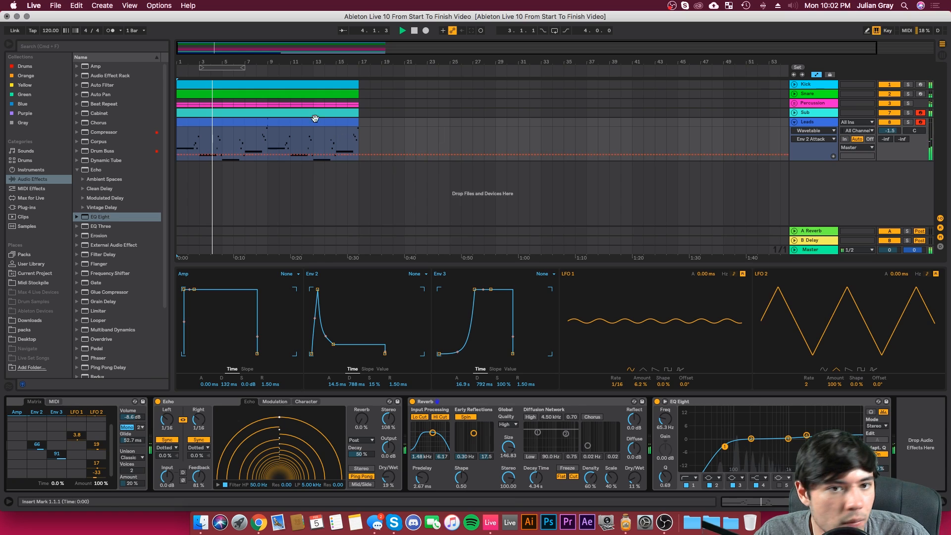
left_click(270, 135)
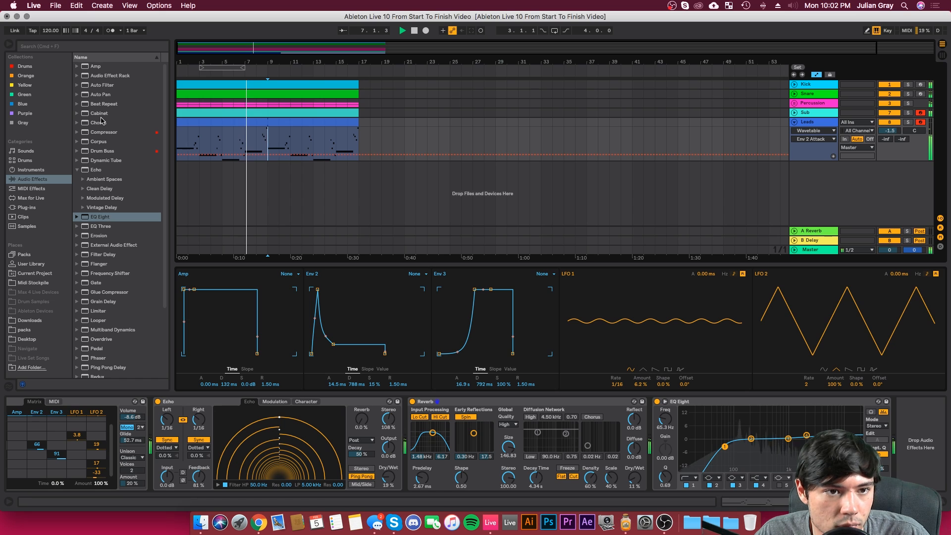
left_click(526, 114)
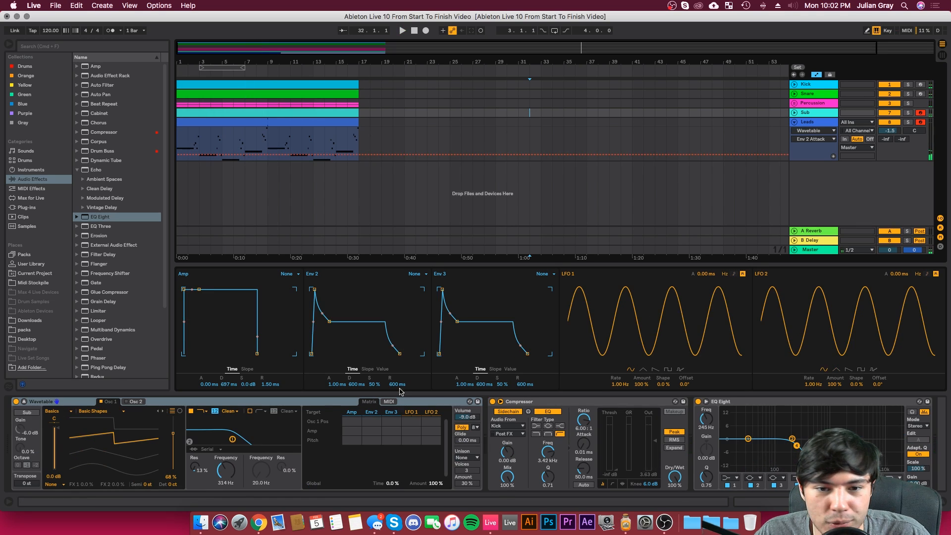
left_click(641, 405)
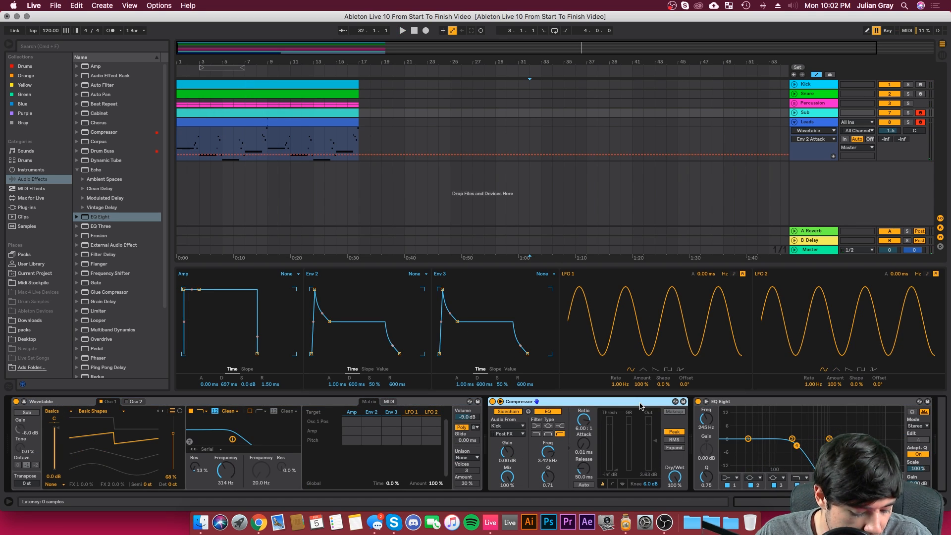
left_click(337, 120)
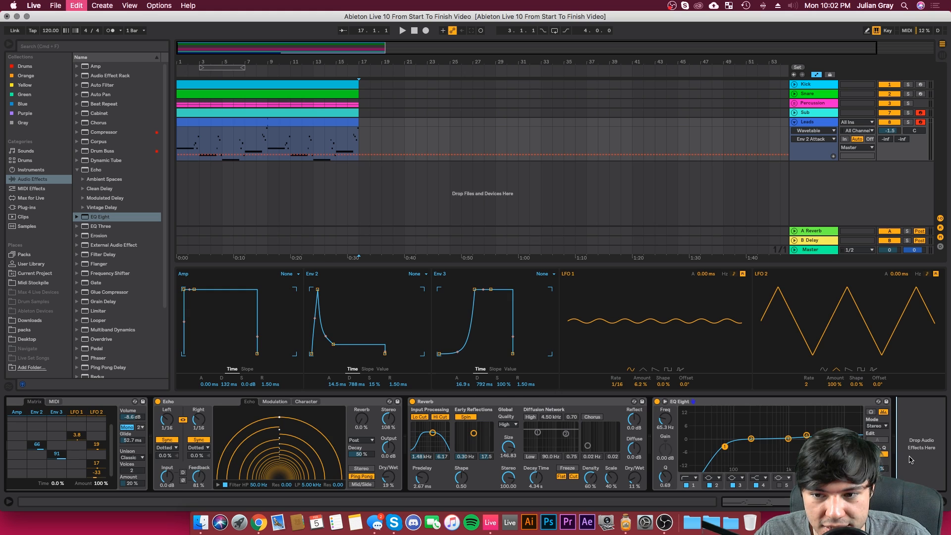
key("super+v")
key("space")
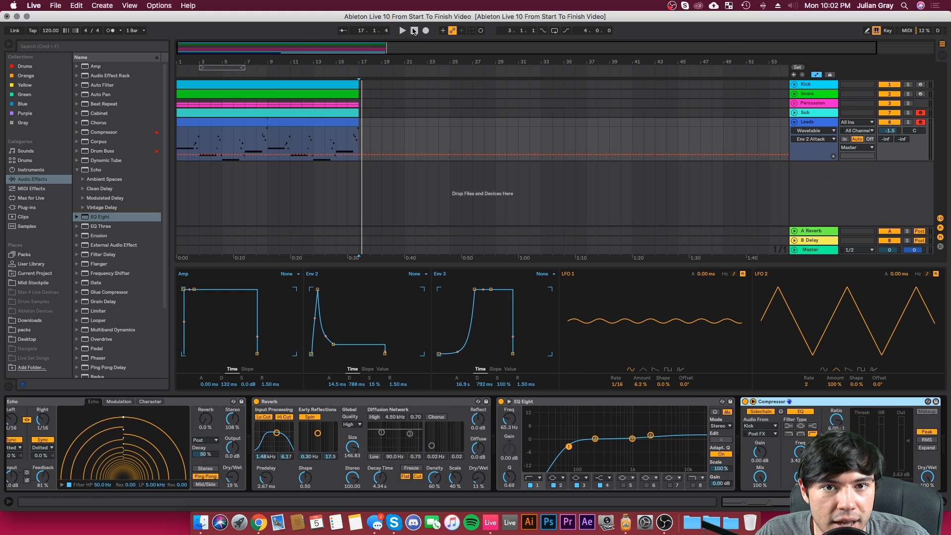
Step: Play the loop, adjust the Leads Compressor's threshold and output gain, and set the Leads track volume to -0.4
left_click(403, 31)
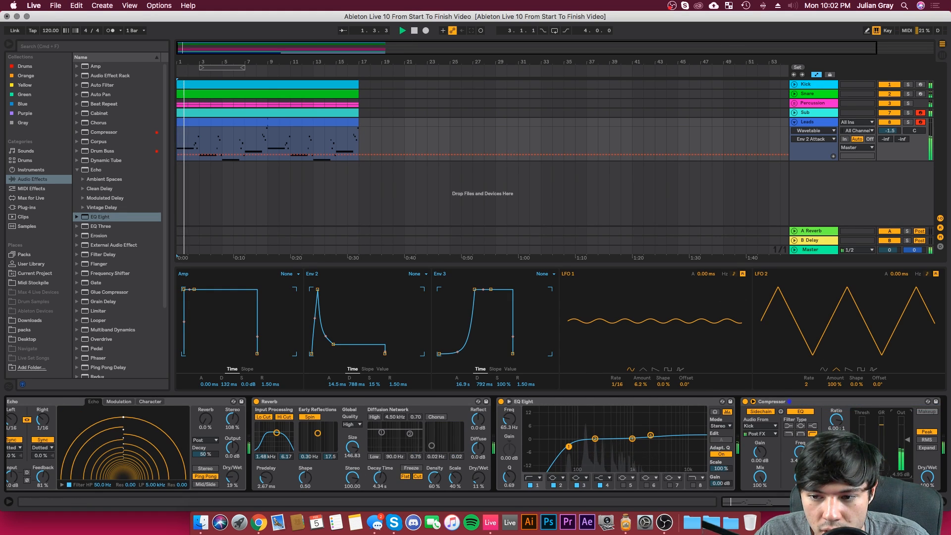
left_click_drag(908, 438, 908, 441)
left_click(868, 458)
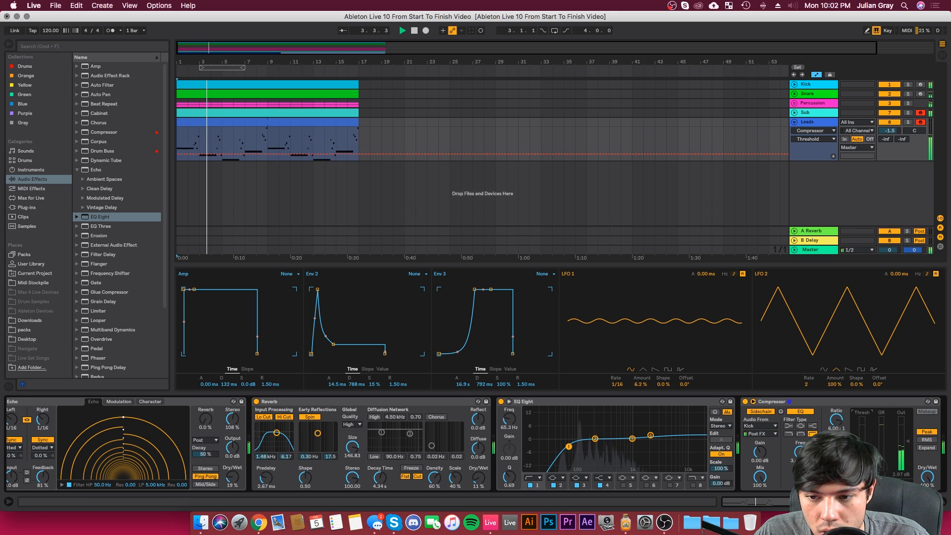
left_click(907, 438)
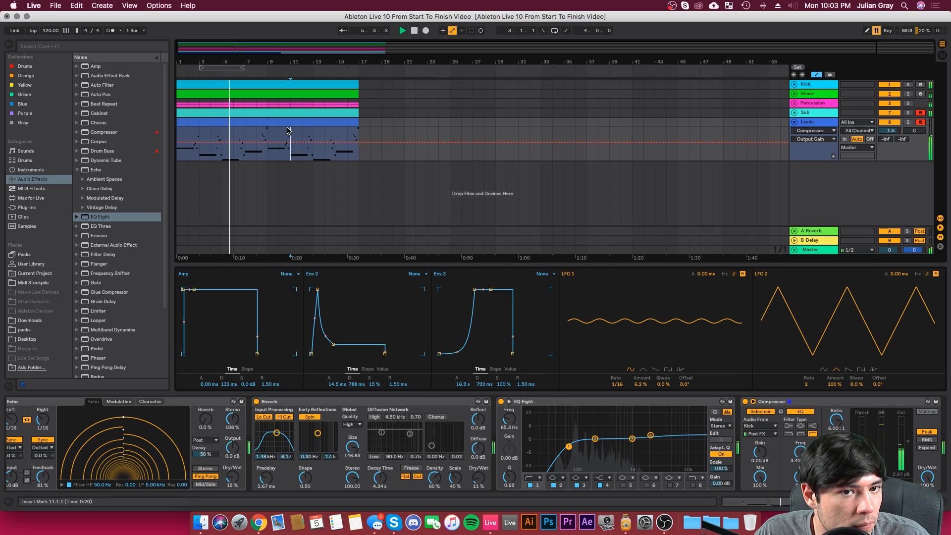
left_click(333, 170)
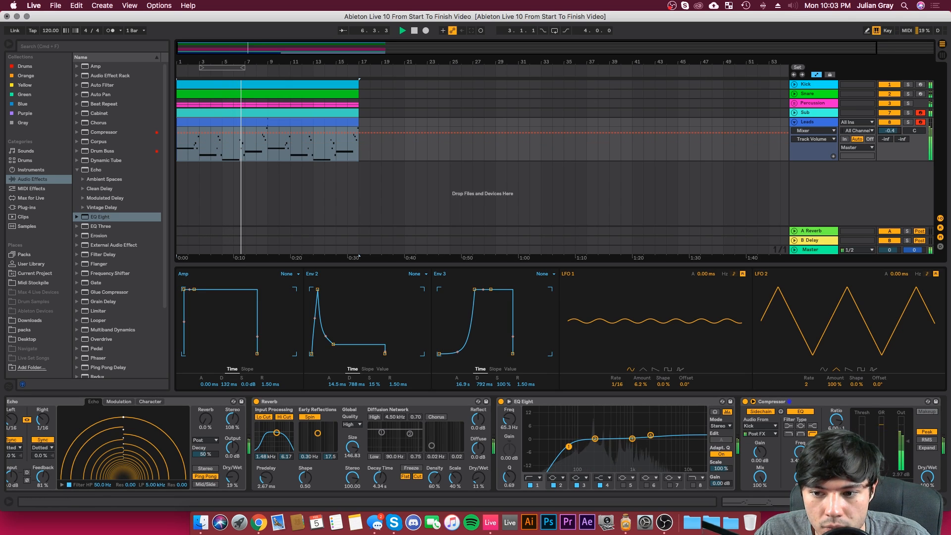
Step: Raise Wavetable's Filter 1 frequency on the Leads track to 20.5 kHz, then stop playback
scroll(550, 448, "left", 10)
left_click(226, 471)
left_click_drag(226, 471, 226, 396)
key("space")
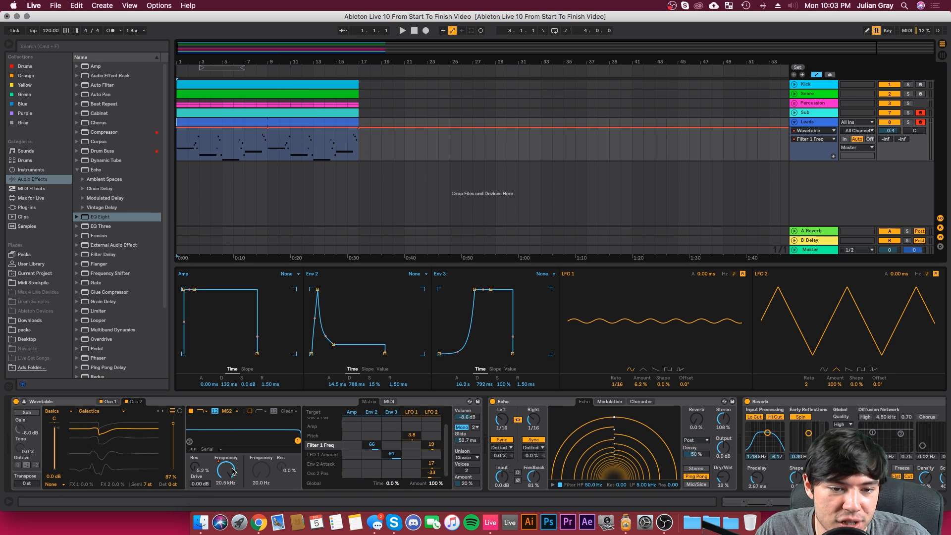
Step: Draw Filter 1 Freq automation over the Leads clip with alternating rises and dips up to bar 17, auditioning it during playback
left_click_drag(312, 129, 313, 140)
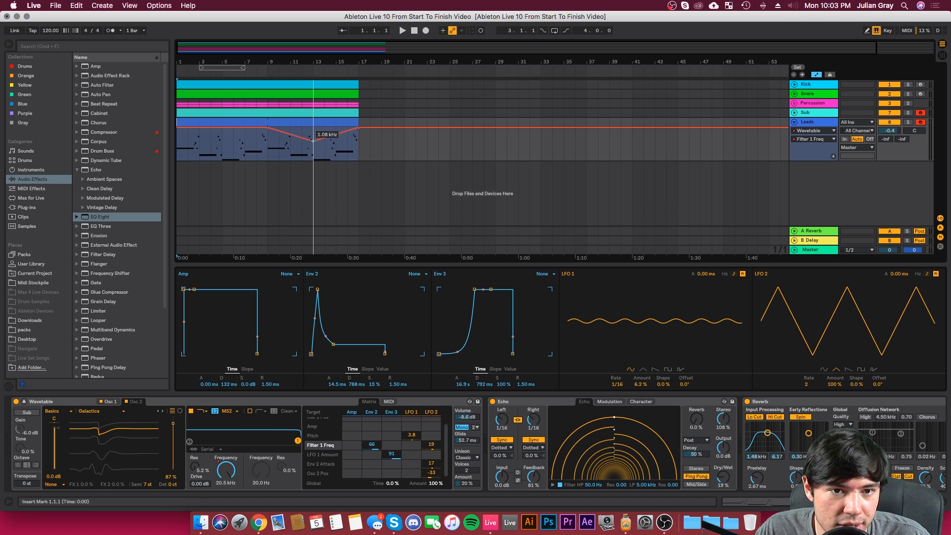
left_click_drag(222, 130, 299, 138)
left_click(199, 154)
left_click(295, 122)
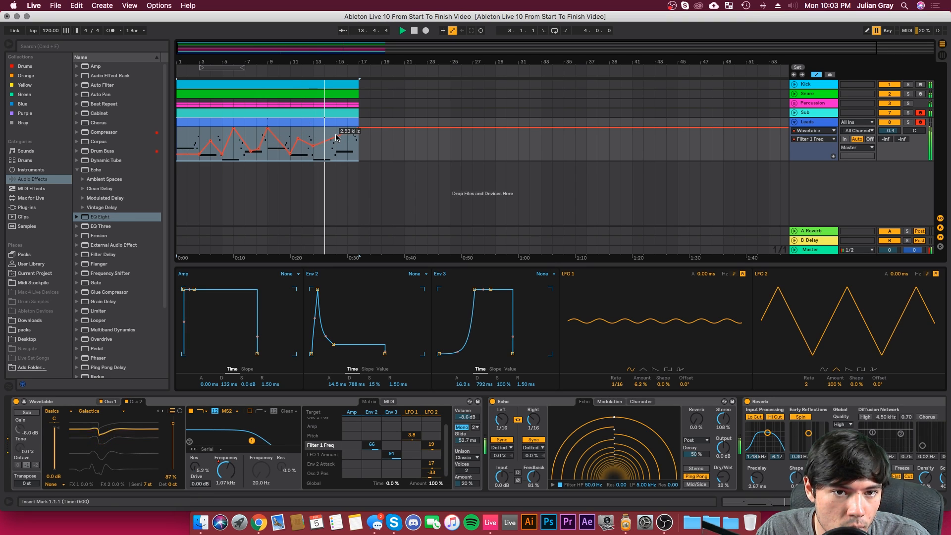
left_click_drag(336, 136, 347, 147)
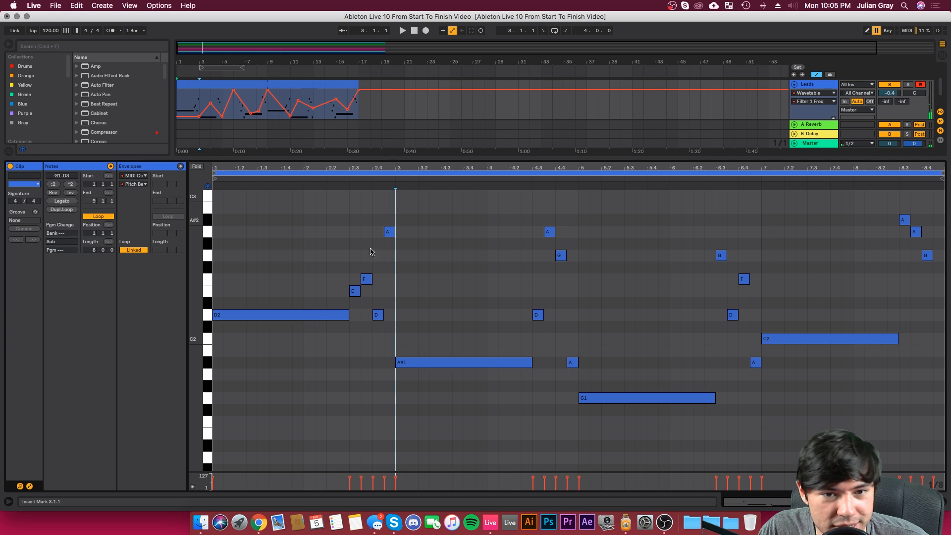
Step: Move the four short notes before bar 3 of the Leads clip to start at 2.2.1, shorten the held D2 to end there, and audition it
left_click_drag(746, 501, 735, 518)
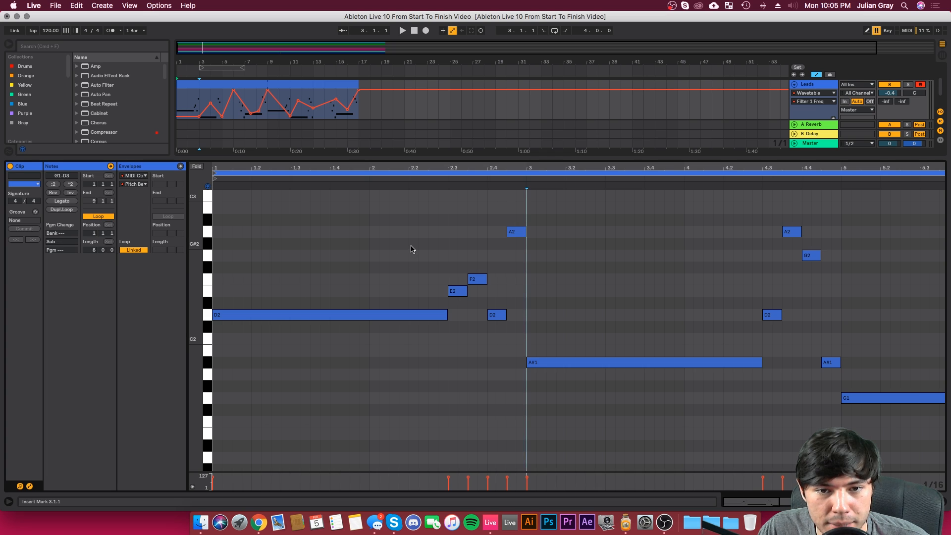
left_click_drag(410, 249, 485, 251)
left_click(485, 251)
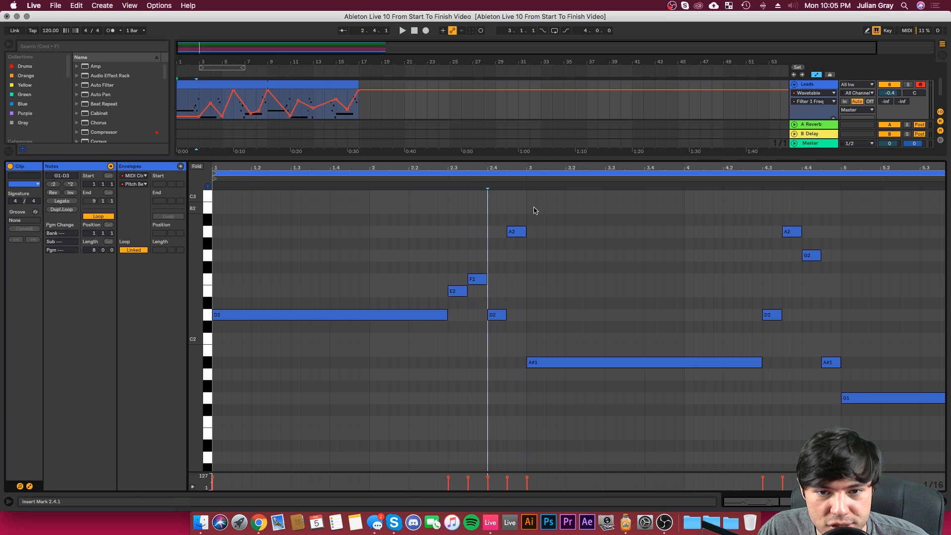
left_click_drag(527, 212, 455, 339)
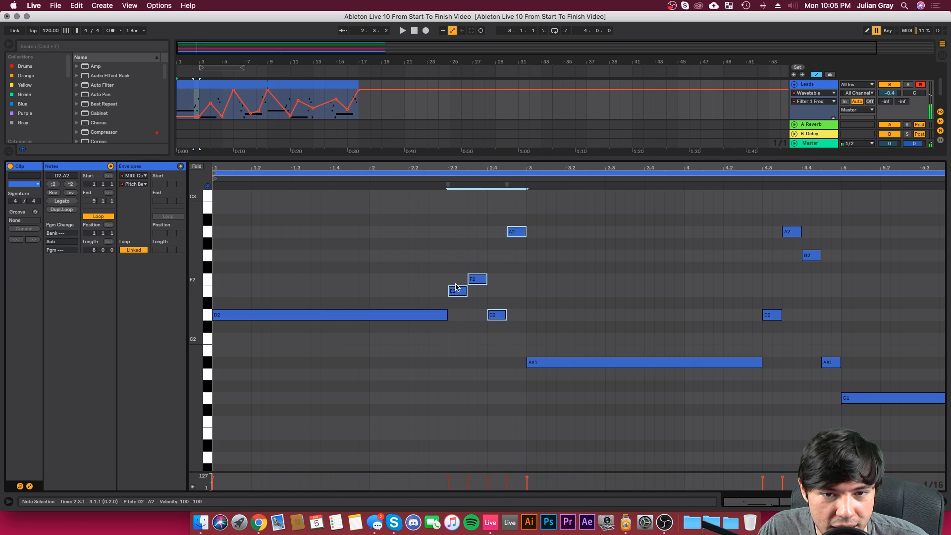
left_click_drag(456, 288, 410, 316)
left_click(446, 315)
key("space")
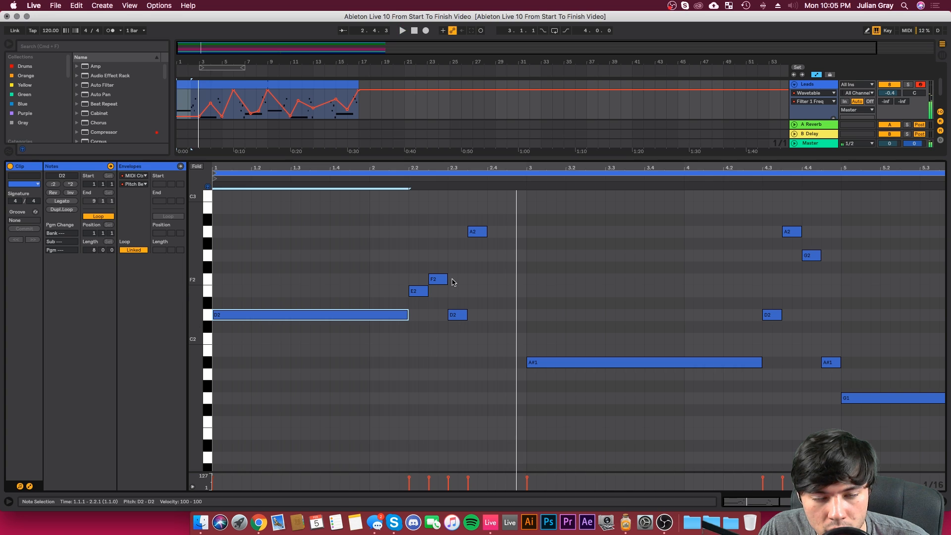
Step: Space out the short notes by moving F2 to 2.2.4, D2 to 2.3.3 and A2 to 2.4.1, with A2 extending to bar 3
left_click_drag(486, 211, 444, 347)
left_click_drag(439, 281, 477, 312)
left_click(474, 299)
left_click_drag(488, 239, 527, 233)
left_click(474, 262)
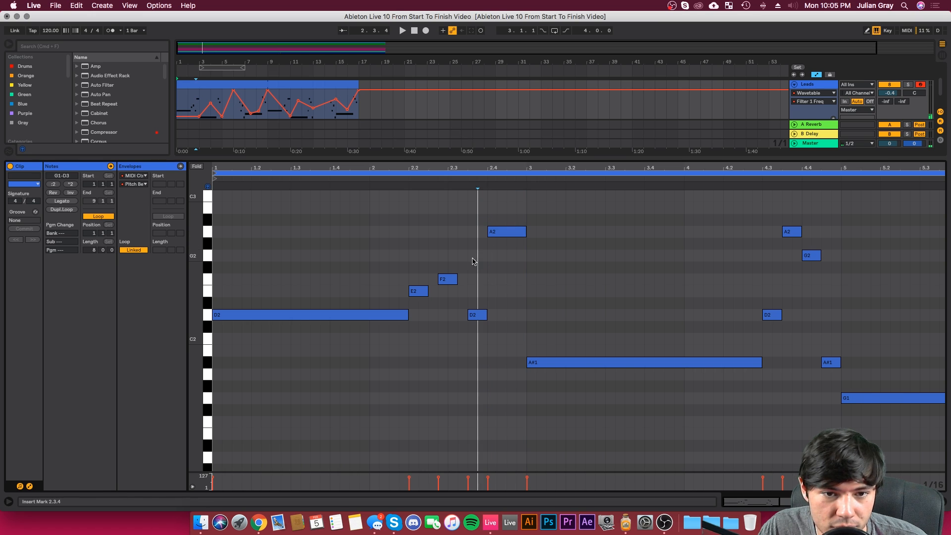
Step: Apply Legato to extend the short E2 and F2 up to their following notes, and play back from 2.2.1
left_click(60, 202)
left_click(410, 257)
key("space")
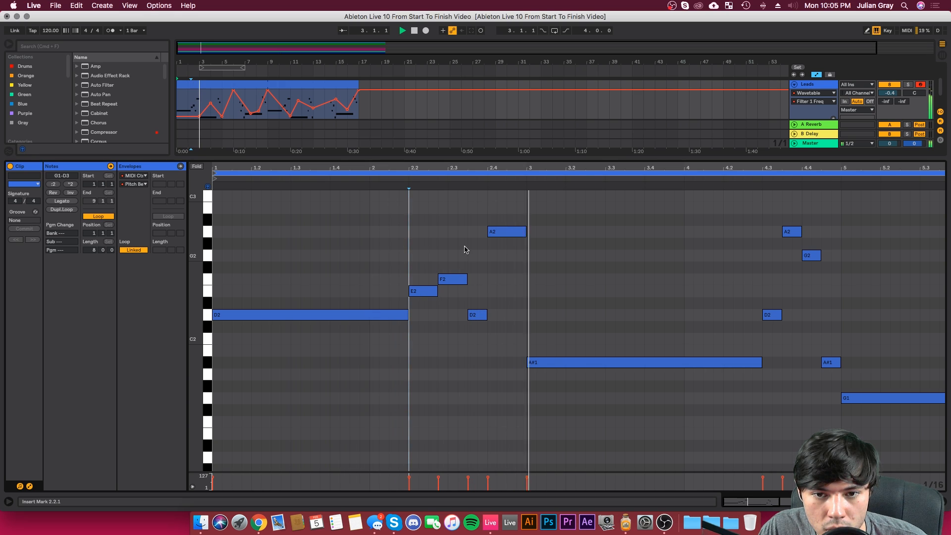
key("space")
Step: Lengthen the short D2 to end at 2.4.2, trim A2 to start there, and audition the phrase
left_click_drag(486, 312, 496, 270)
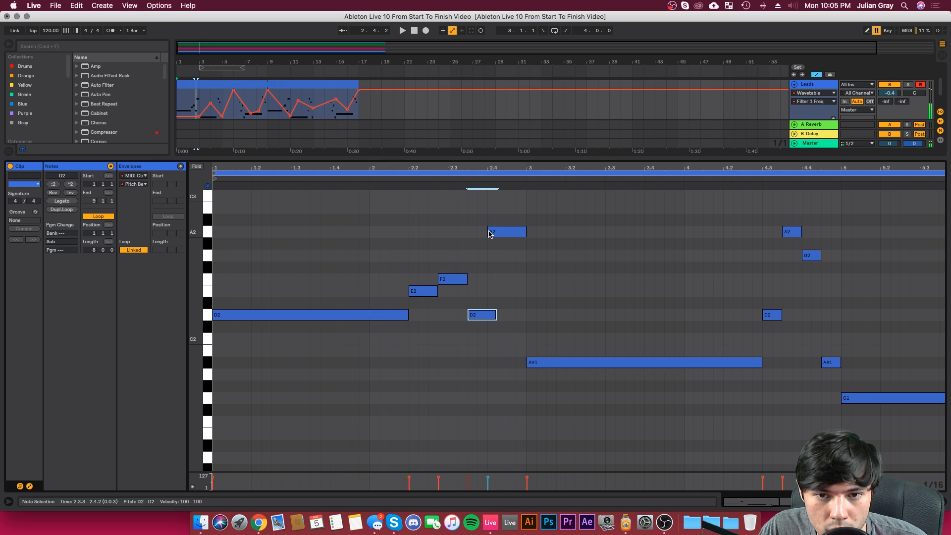
left_click_drag(488, 232, 494, 231)
left_click(440, 254)
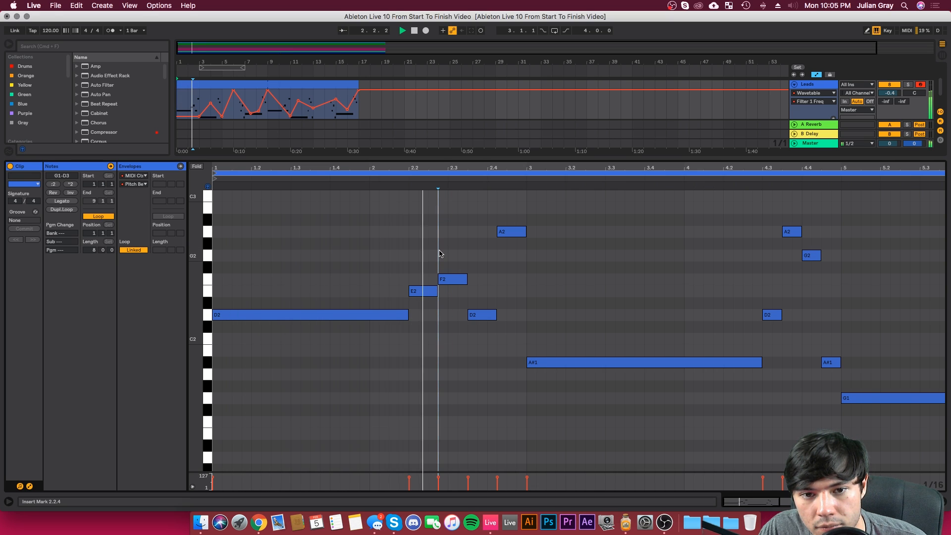
left_click(488, 290)
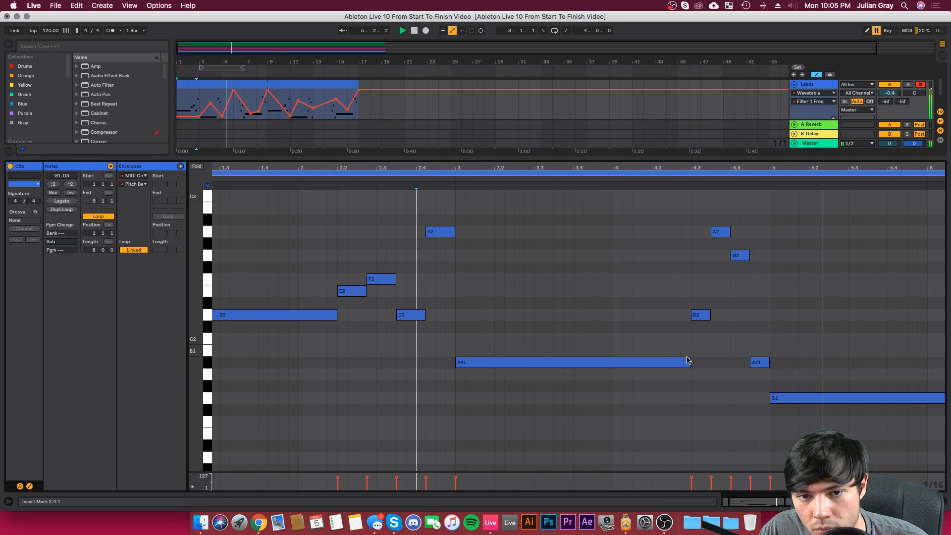
Step: Shorten the short E2, F2, D2 and A2 to two sixteenths each, placing D2 at 2.4.1 and A2 at 2.4.3
left_click(360, 291)
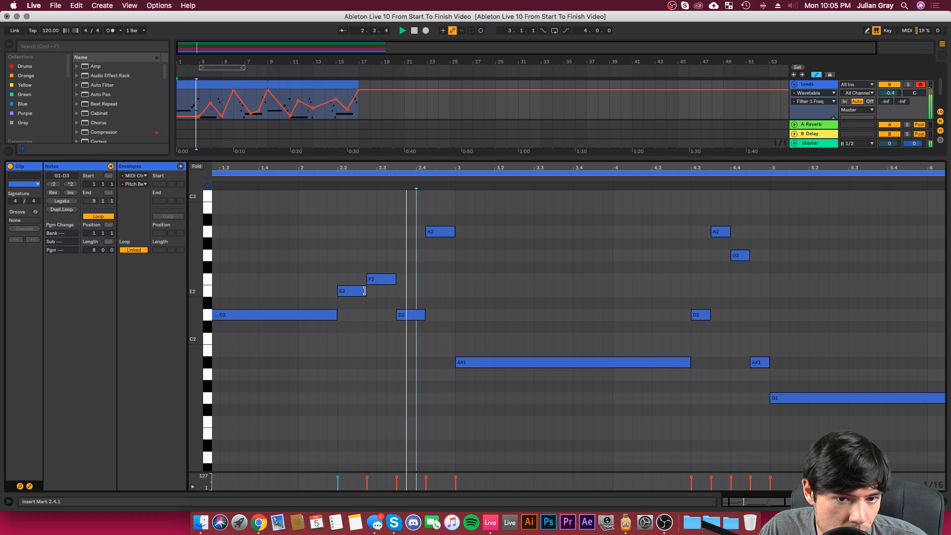
left_click(361, 292)
key("space")
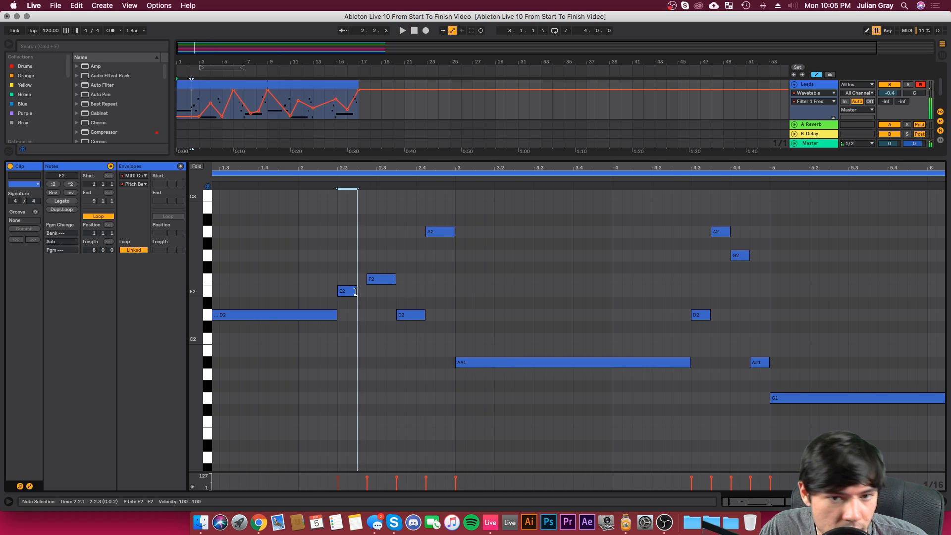
left_click_drag(395, 283, 380, 281)
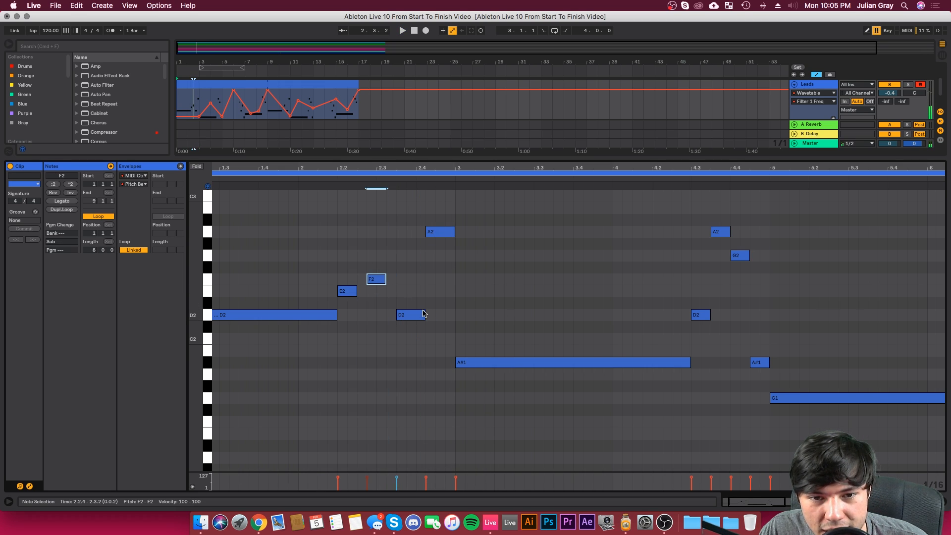
left_click_drag(423, 314, 415, 315)
left_click_drag(454, 231, 450, 238)
left_click_drag(414, 314, 425, 314)
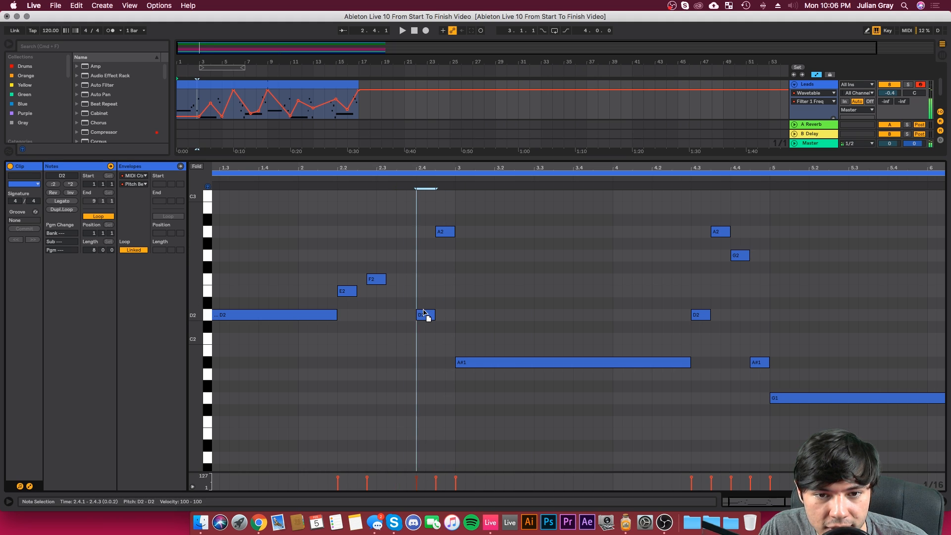
Step: Move E2 to 2.3.1 and F2 to 2.3.3, play the phrase, and shorten the D2 at 2.4.1 to one sixteenth
mouse_move(389, 250)
left_mouse_down()
mouse_move(359, 291)
mouse_move(382, 293)
left_mouse_up()
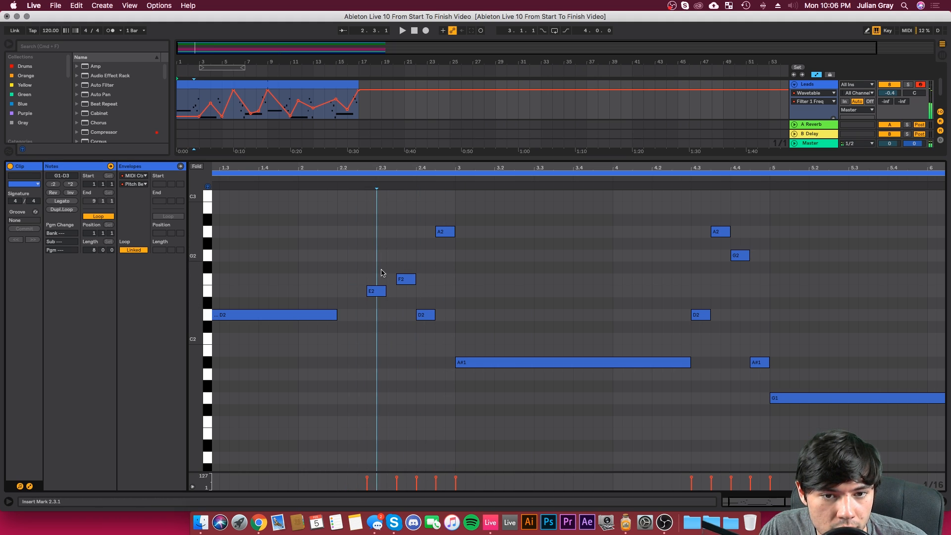
left_click(385, 291)
left_click(375, 185)
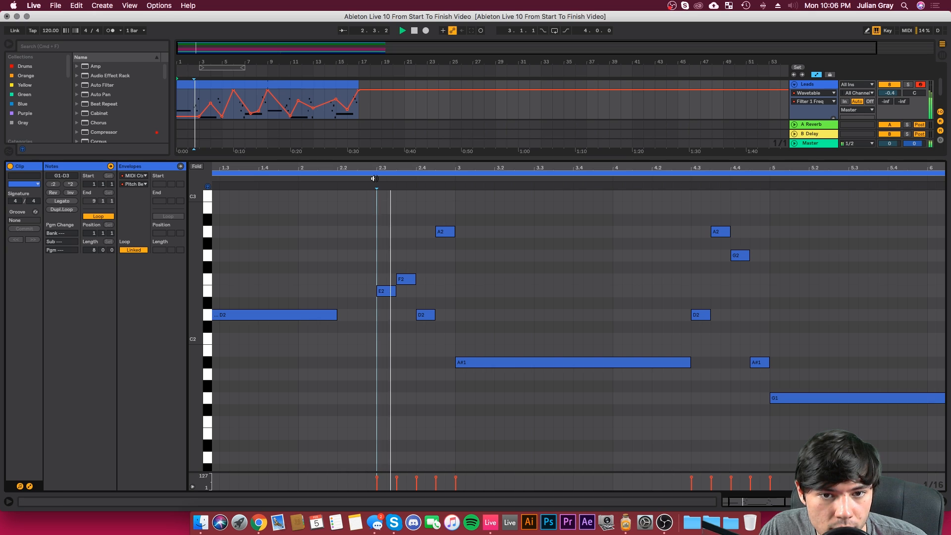
left_click_drag(434, 316, 426, 316)
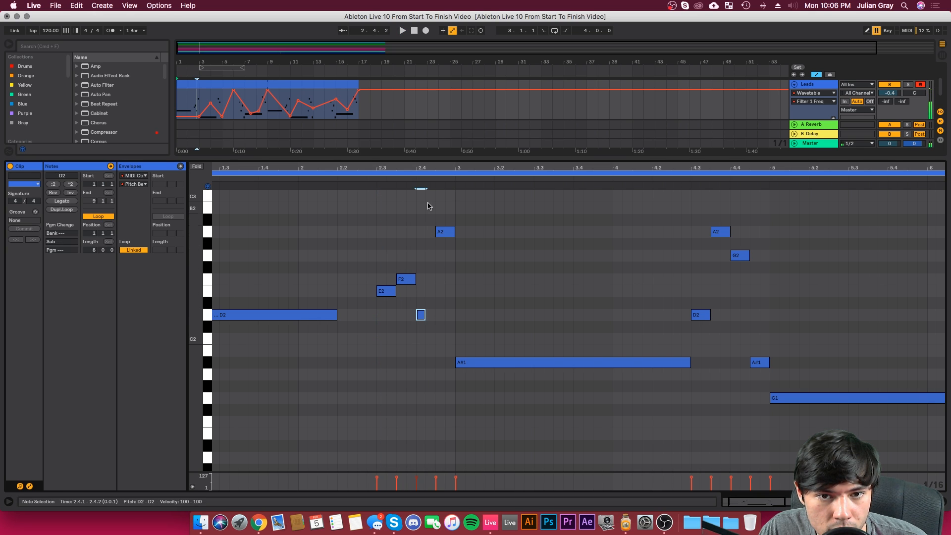
Step: Add a one-sixteenth A3 at 2.4.2 in the lead phrase, directly after the short D2
scroll(429, 213, "up", 4)
left_click(431, 239)
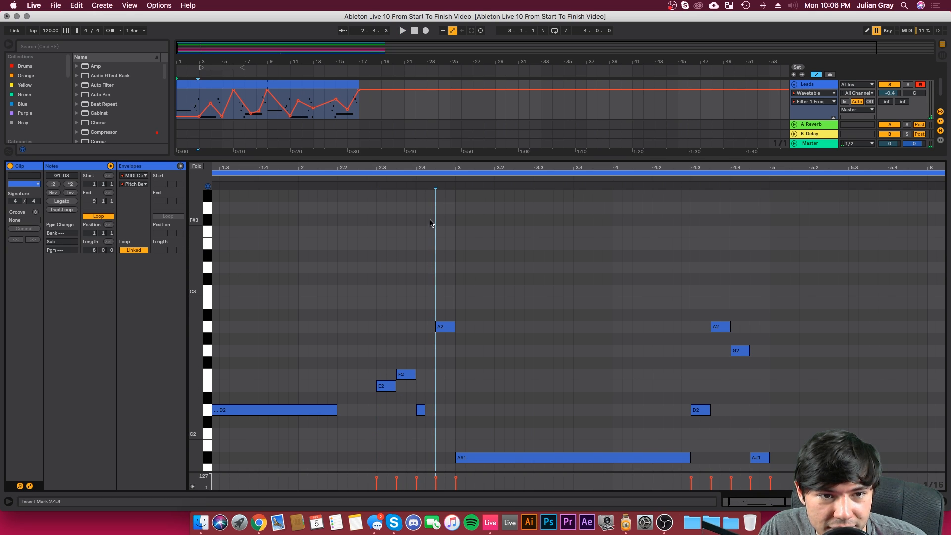
scroll(432, 218, "up", 2)
left_click(431, 235)
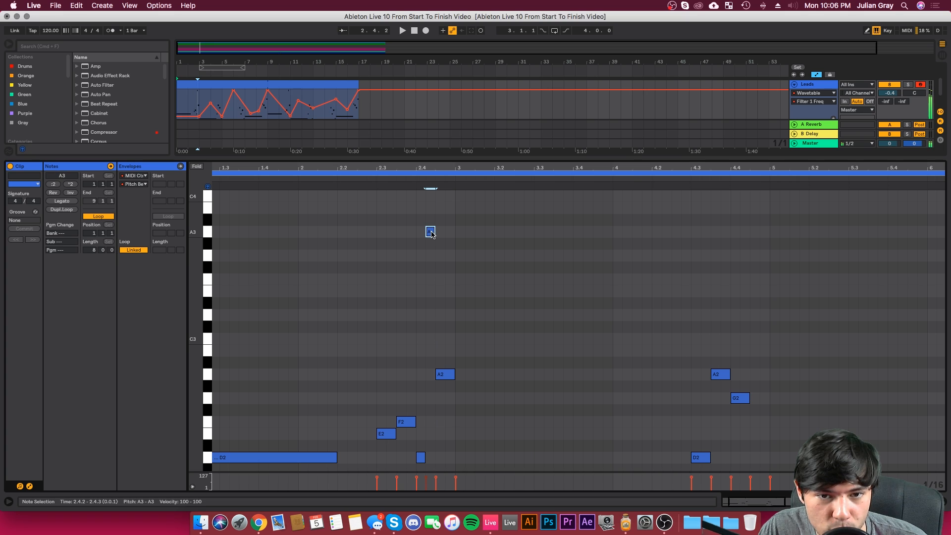
scroll(432, 235, "down", 4)
Step: Extend the long D2 to end at 2.3.1 where E2 starts, and listen on through the following bars
key("space")
left_click_drag(336, 351, 376, 350)
left_click(381, 343)
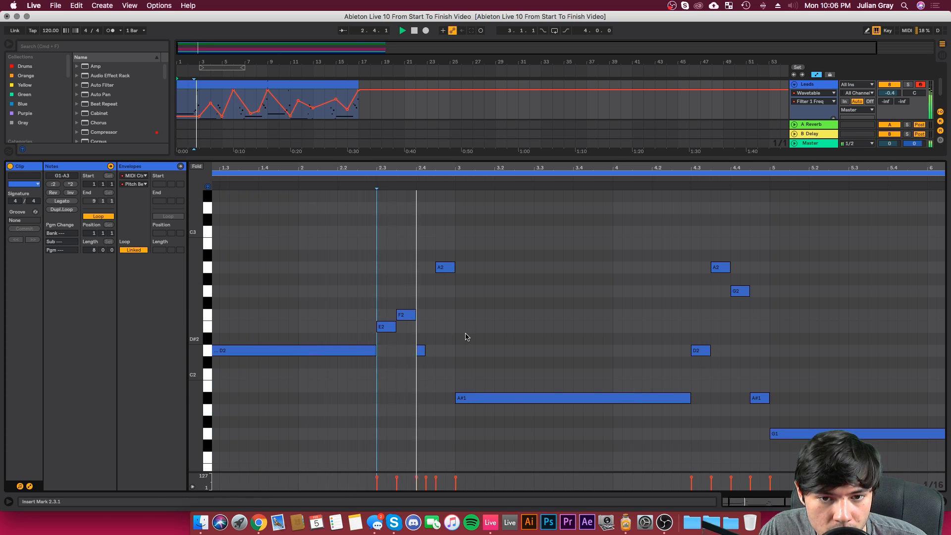
left_click(418, 321)
scroll(417, 320, "up", 3)
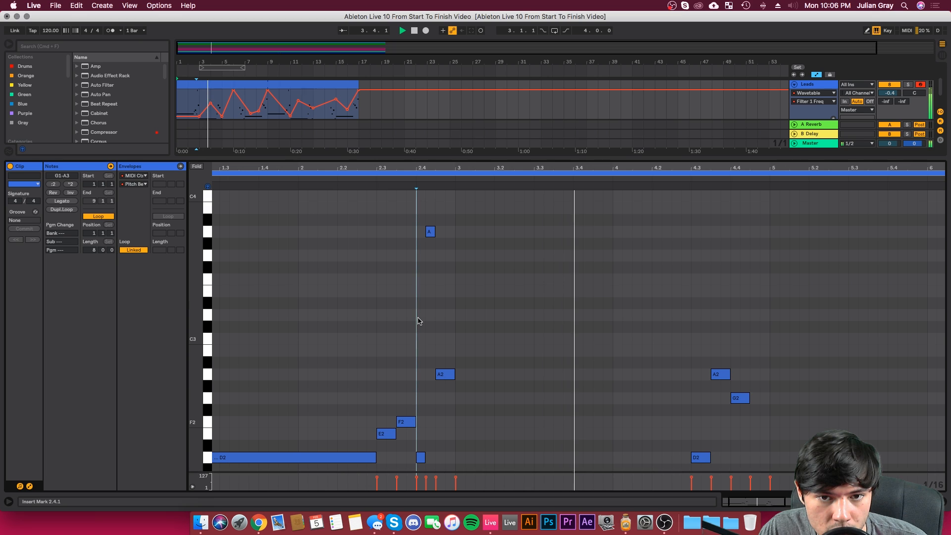
scroll(488, 336, "down", 5)
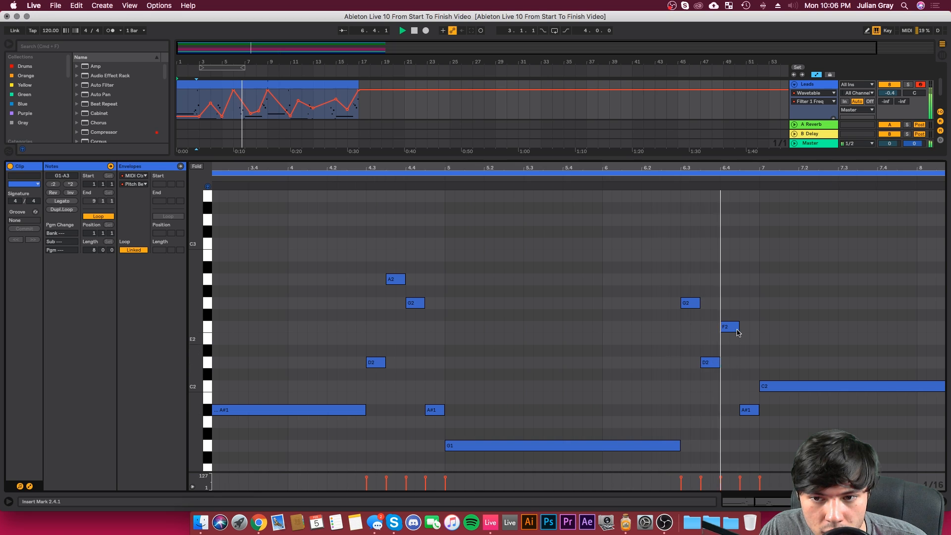
Step: Shorten the F2 at 6.4.1 to one sixteenth, add a one-sixteenth C3 at 6.4.2, and audition the phrase
key("space")
left_click_drag(739, 327, 730, 328)
scroll(733, 328, "up", 4)
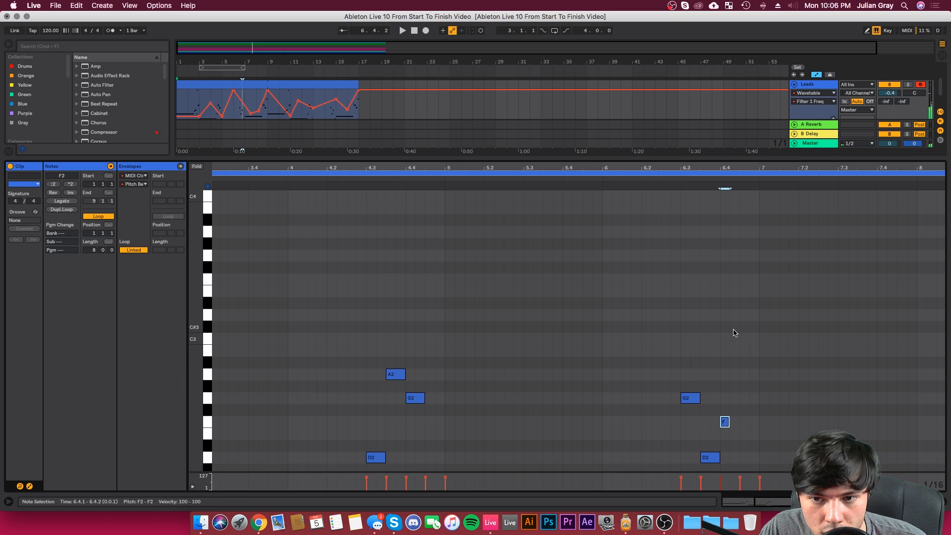
double_click(734, 339)
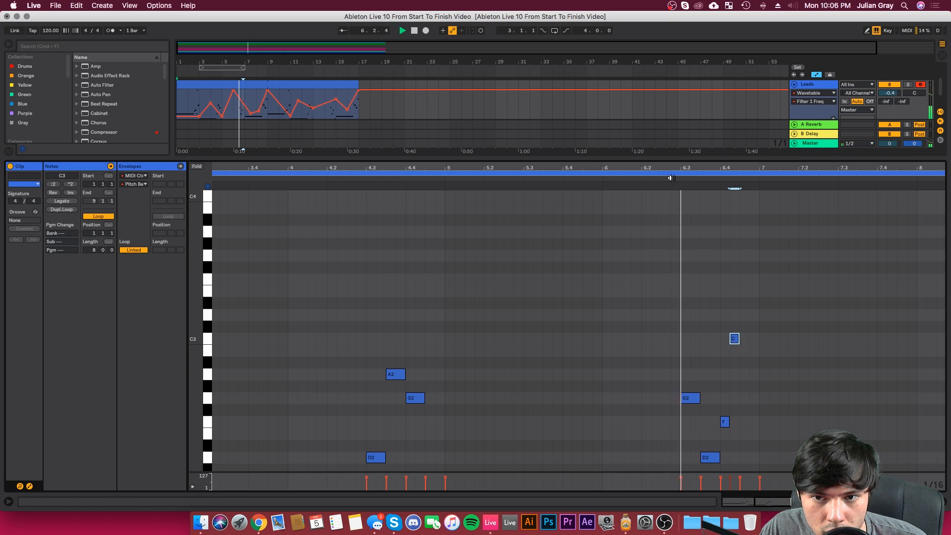
scroll(707, 315, "down", 8)
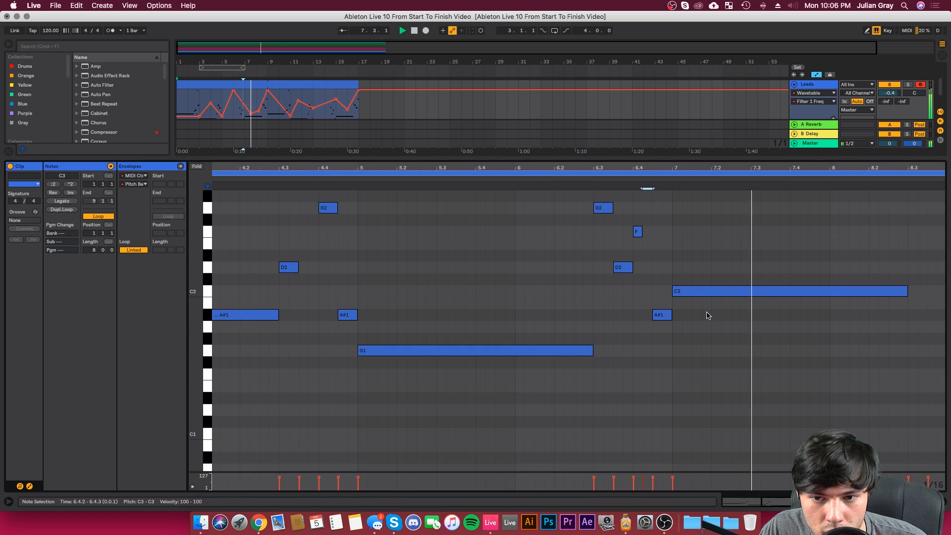
scroll(707, 315, "up", 6)
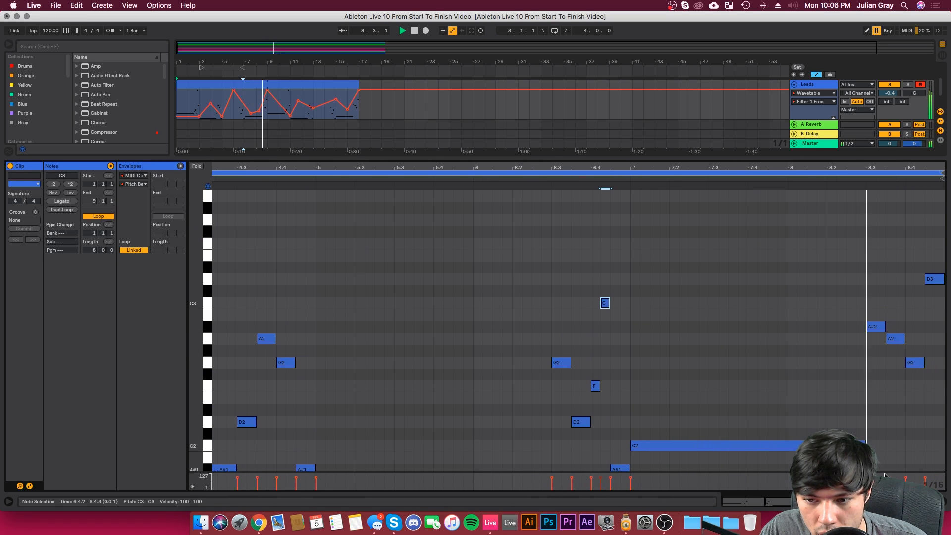
Step: Stop playback and lower the glide time of the lead's Wavetable
key("shift+Tab")
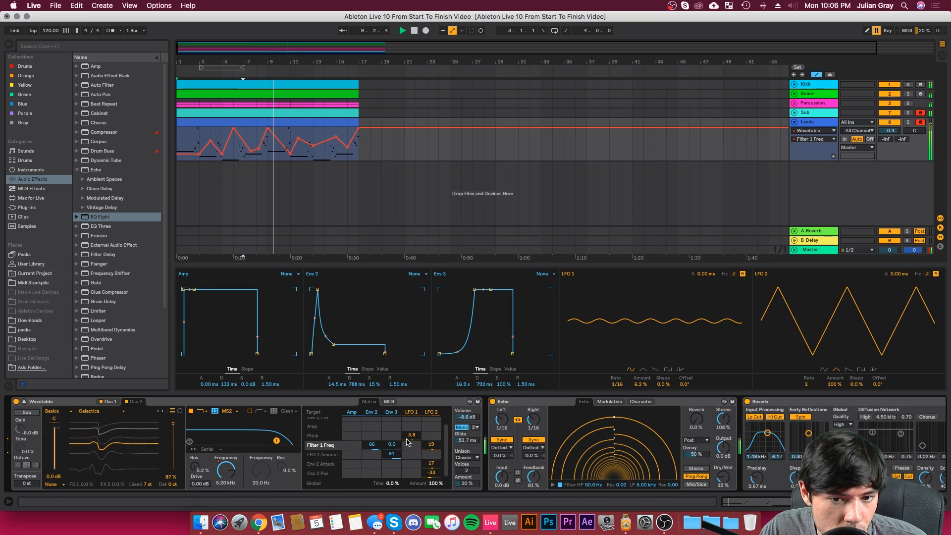
key("space")
left_click_drag(466, 442, 465, 466)
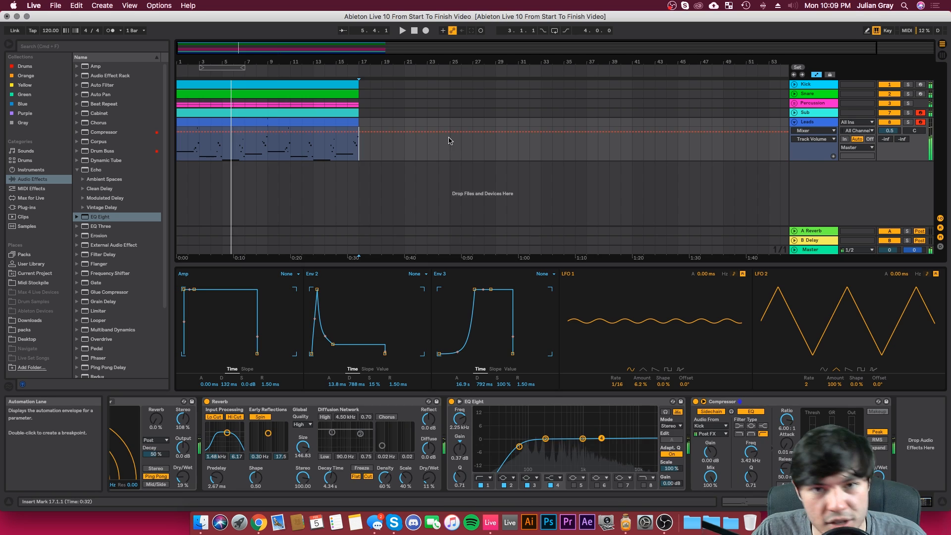
Step: Insert a MIDI track below Leads and copy the 16-bar Sub clip onto it at bar 1
right_click(821, 127)
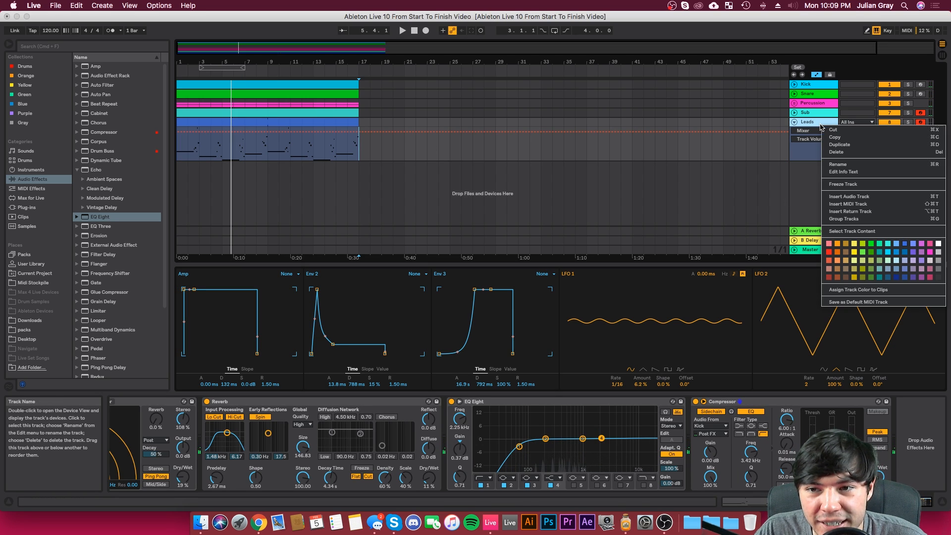
left_click(844, 204)
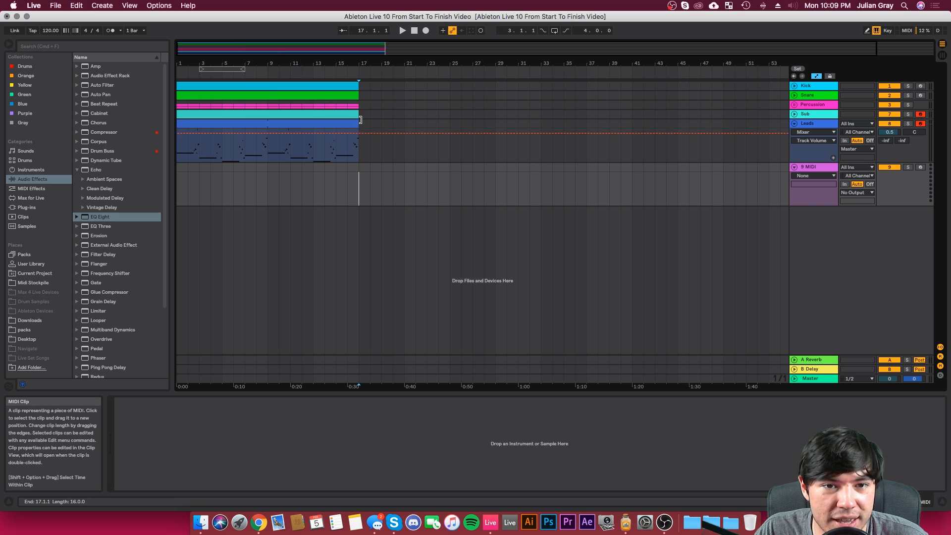
left_click(803, 115)
left_click(793, 117)
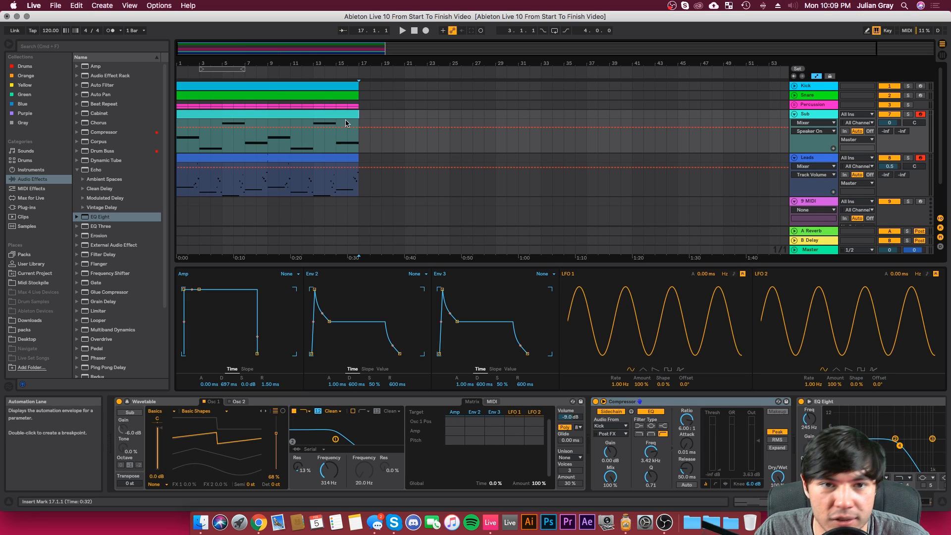
scroll(307, 113, "down", 3)
left_click(310, 87)
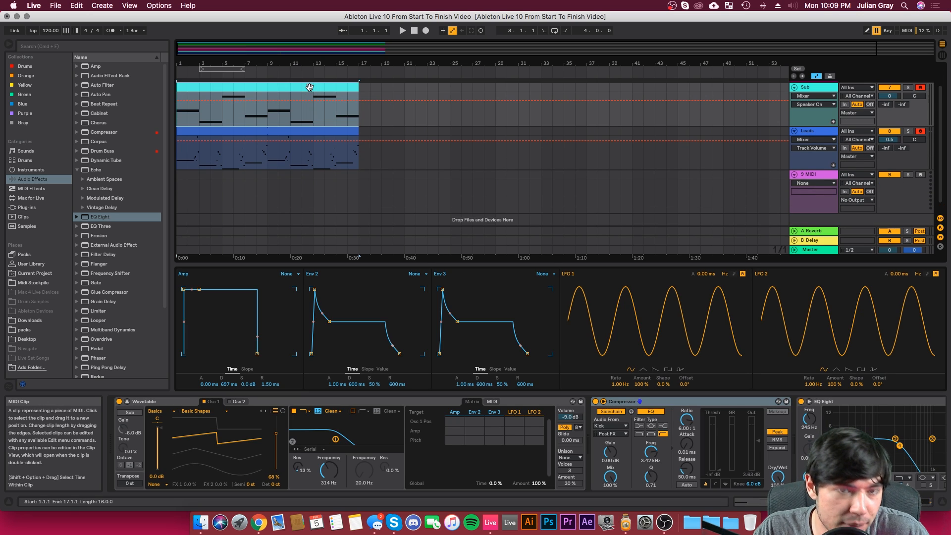
left_click_drag(310, 87, 313, 196)
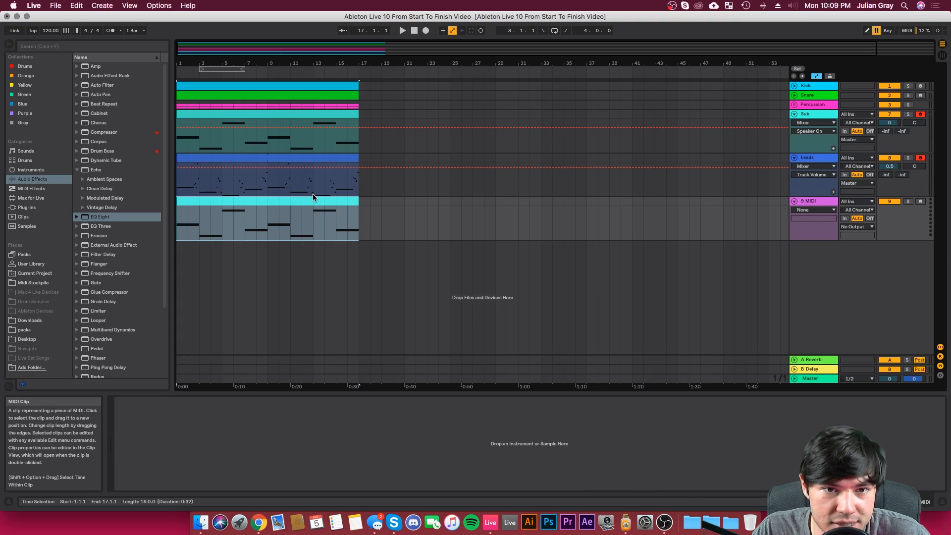
Step: Load the Analog instrument on the new MIDI track, solo the track and play it from the start
left_click(28, 208)
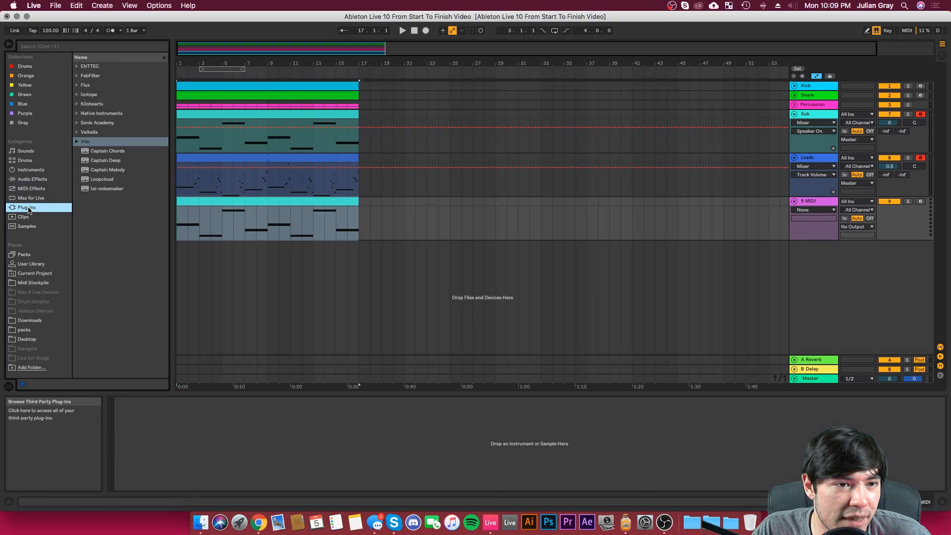
left_click(25, 170)
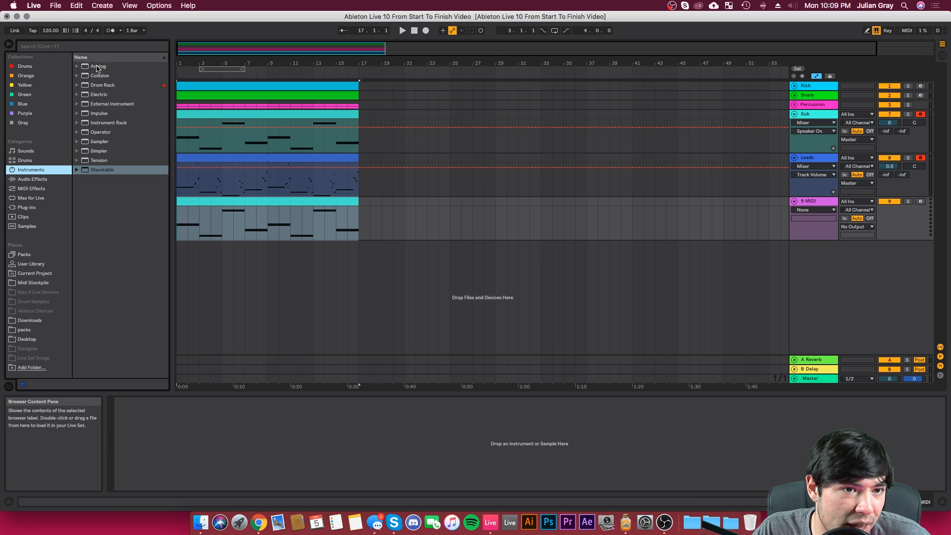
left_click(97, 67)
key("Return")
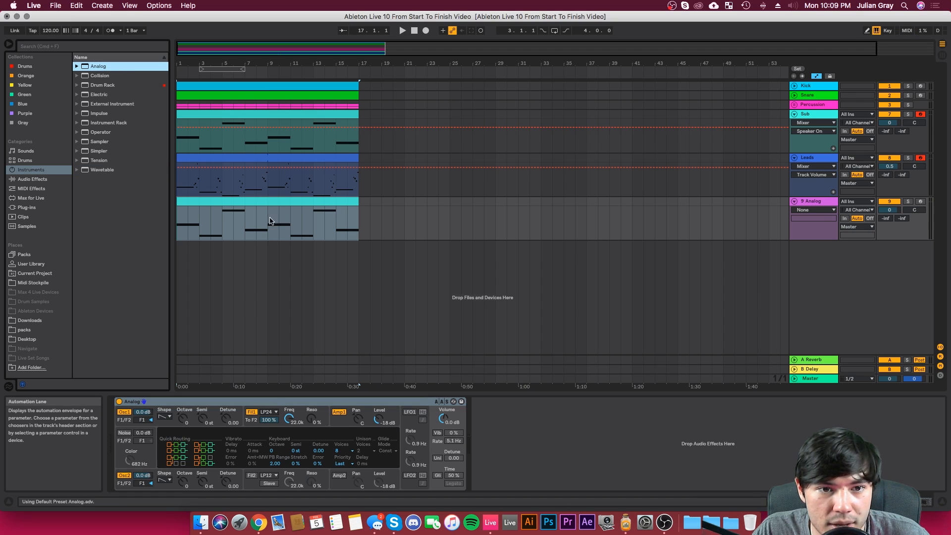
left_click(180, 217)
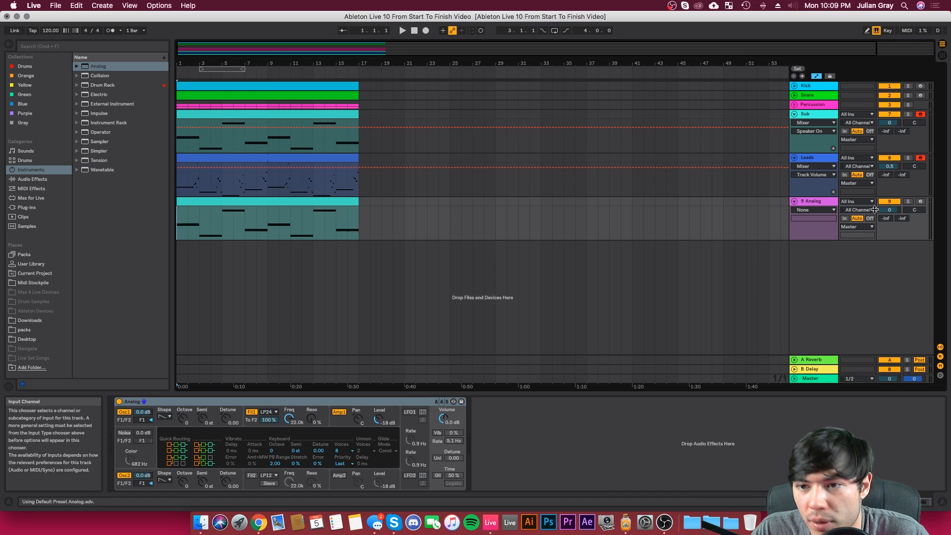
left_click(909, 201)
key("space")
Step: Transpose all notes in the Analog track's clip up two octaves to A#1–G2 and audition them
double_click(293, 203)
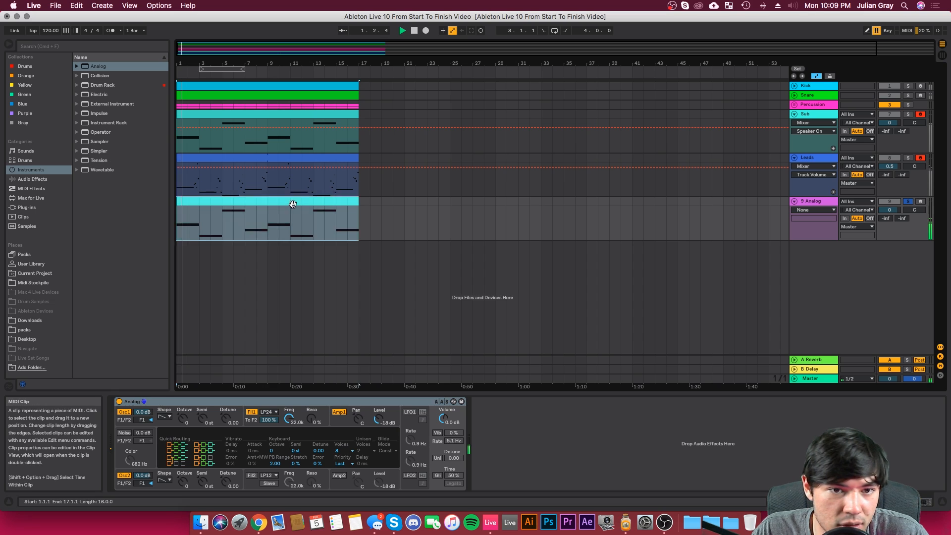
key("space")
left_click(419, 318)
key("super+a")
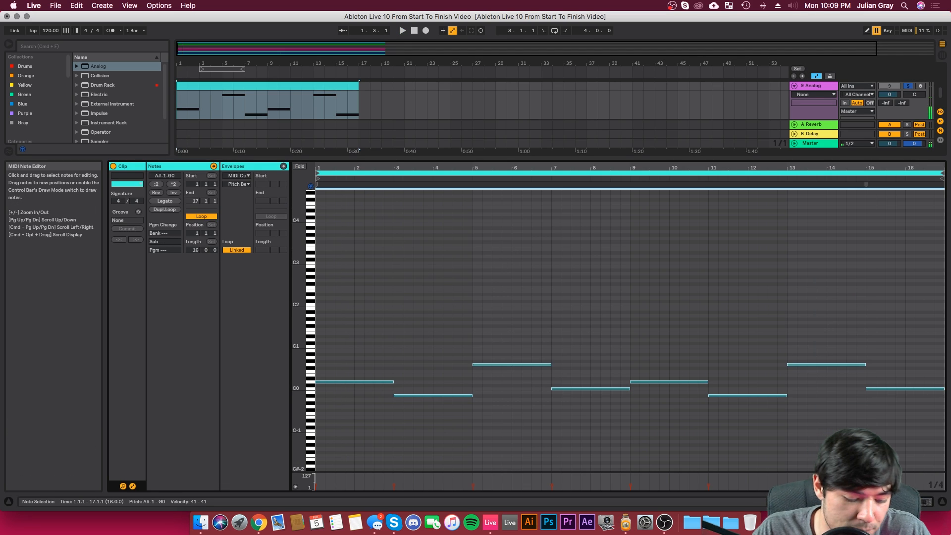
key("shift+Up")
key("shift+Up")
key("shift+Up")
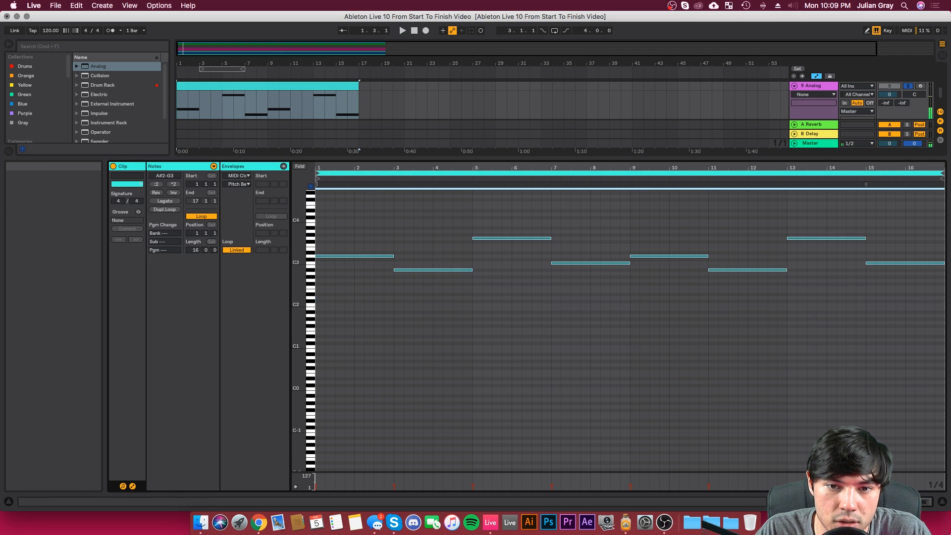
key("shift+Down")
key("space")
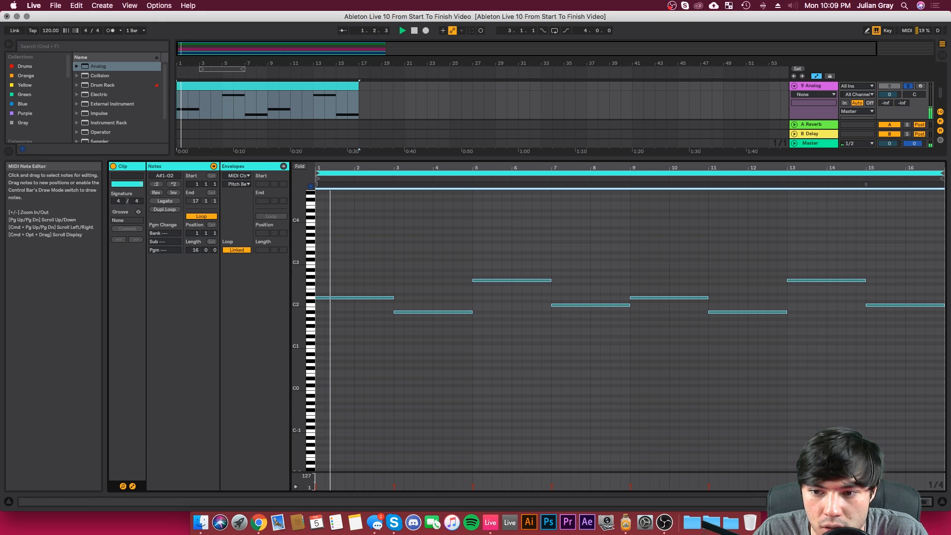
Step: Raise Analog's overall output volume to 3.5 dB while playing the track
key("shift+Tab")
left_click_drag(444, 418, 445, 411)
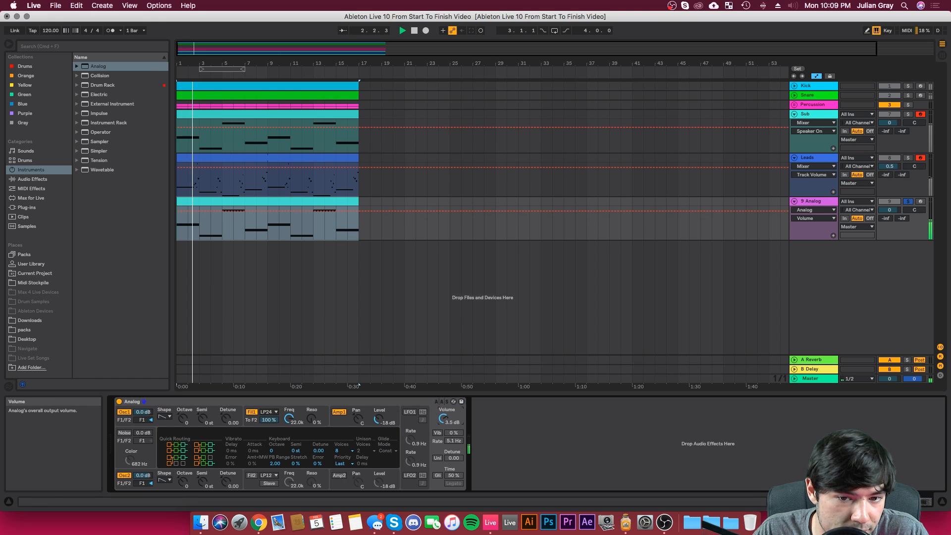
key("space")
key("space")
Step: Set the level of Analog's Amp 1 to -9.7 dB, checking it with short playbacks
left_click(339, 425)
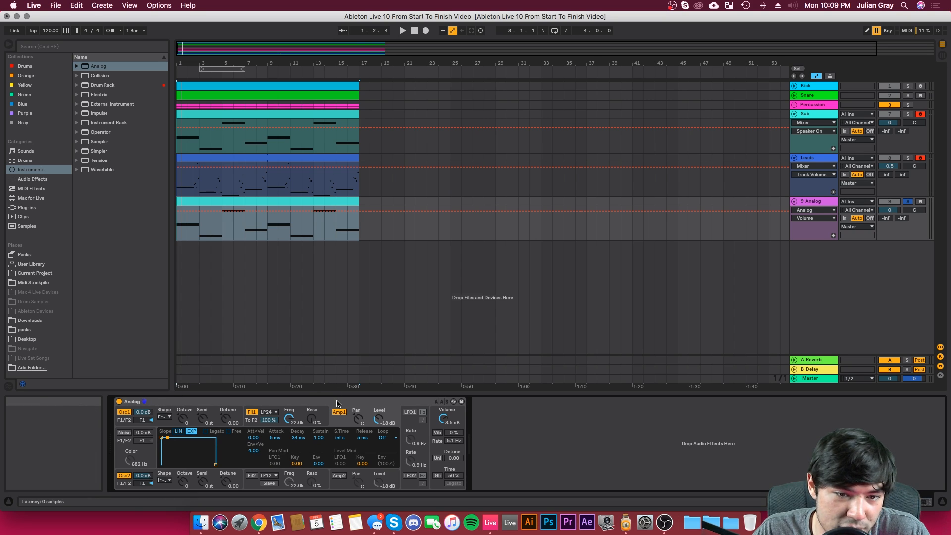
key("space")
left_click_drag(380, 419, 380, 414)
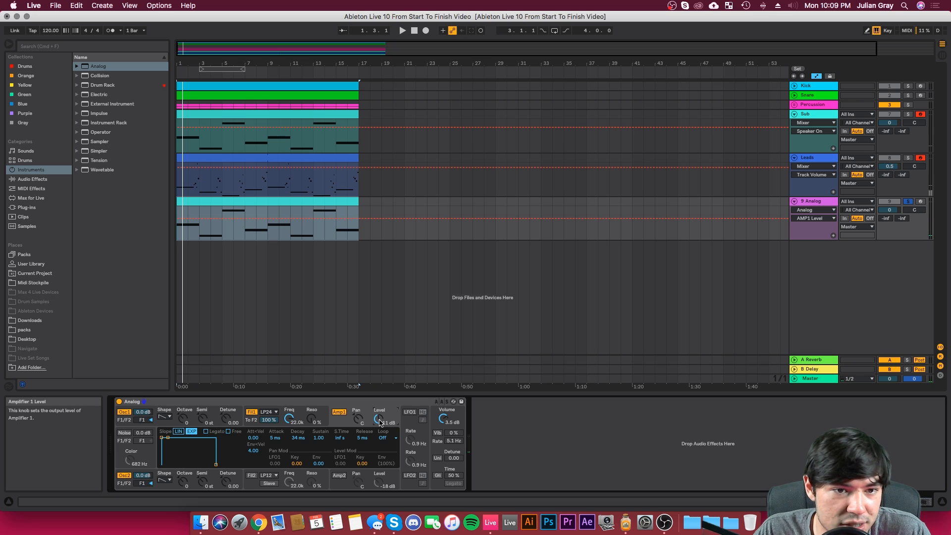
key("space")
left_click_drag(379, 421, 379, 419)
key("space")
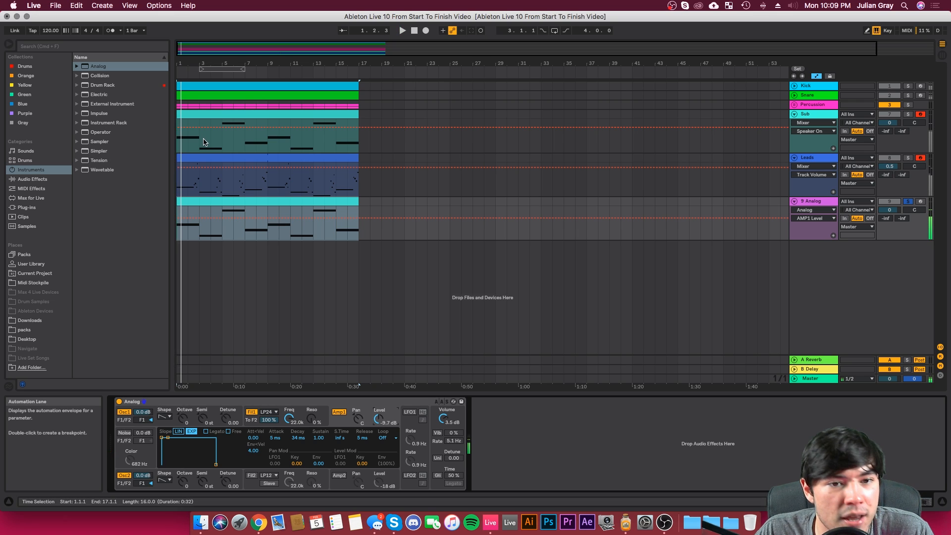
Step: Transpose all notes in the Analog clip up seven semitones to F2–D3 and audition them briefly
double_click(250, 202)
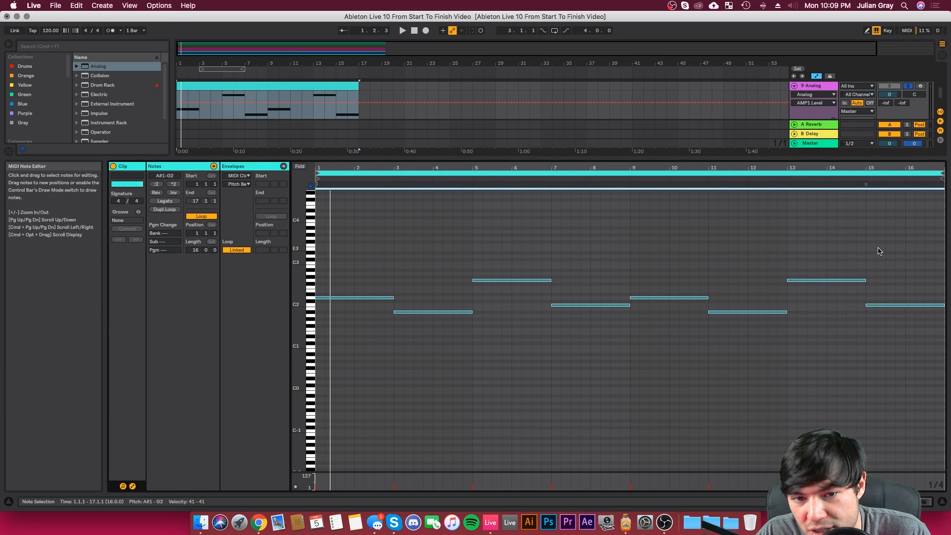
key("Up")
key("Up")
key("Up")
key("Up")
key("Up")
key("Up")
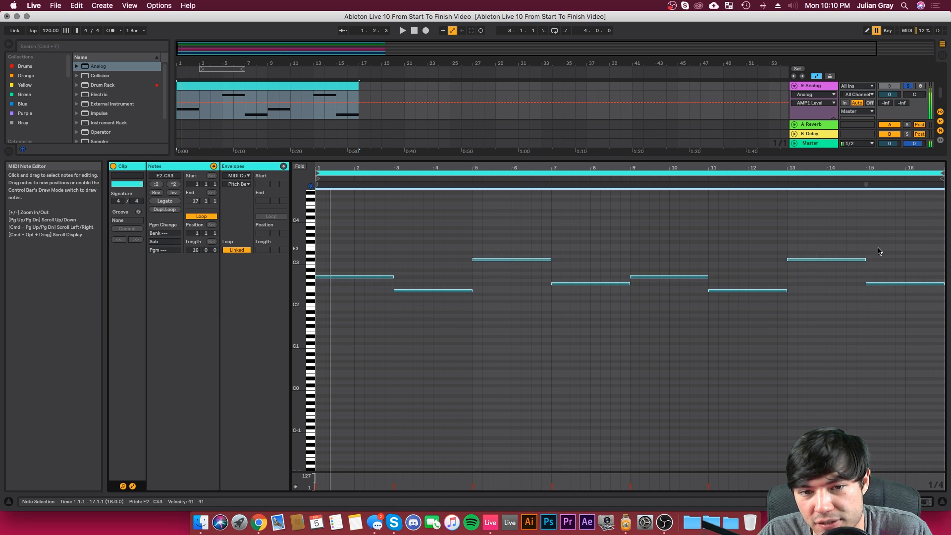
key("Up")
key("space")
key("space")
left_click(892, 502)
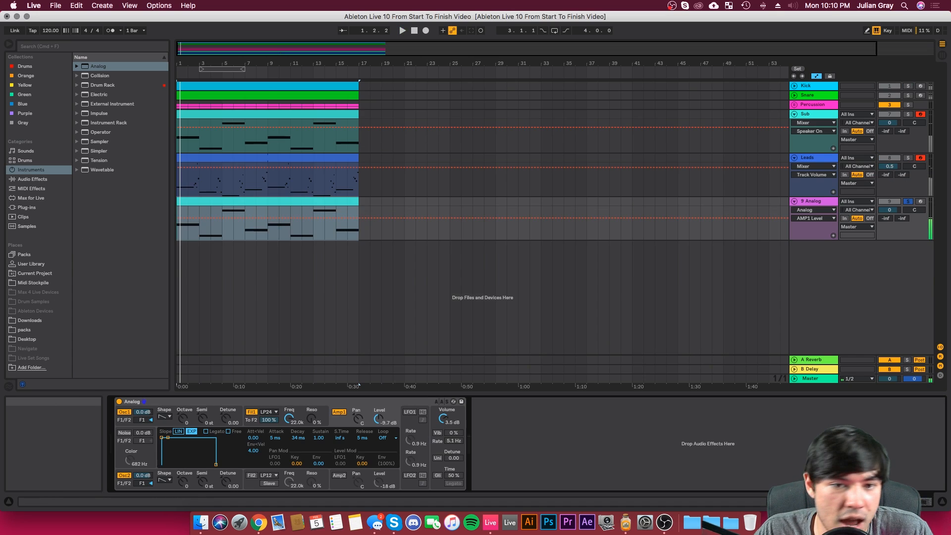
Step: Duplicate all notes in the Analog clip, place the copies five semitones above the originals at A#2–G3, and play the intervals
double_click(234, 201)
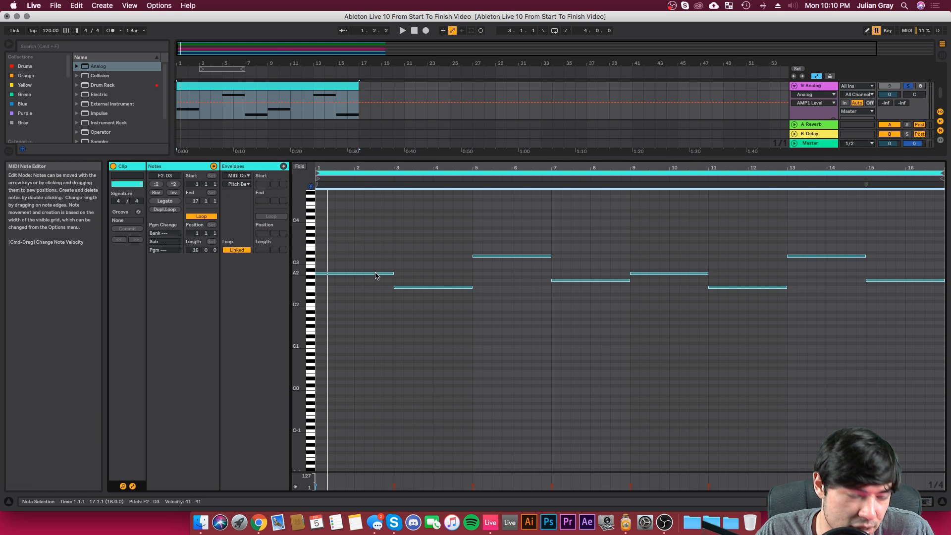
left_click_drag(375, 273, 377, 263)
key("space")
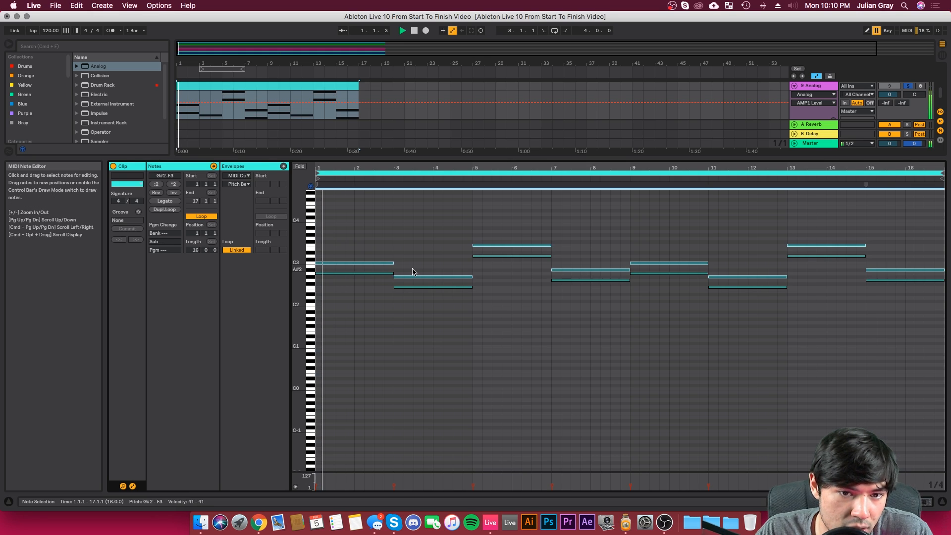
key("Up")
key("Up")
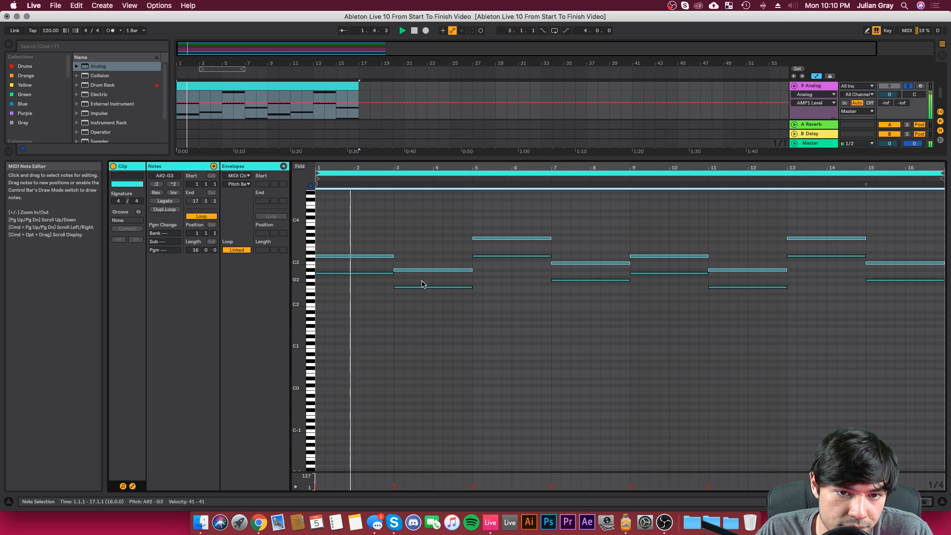
key("shift+Tab")
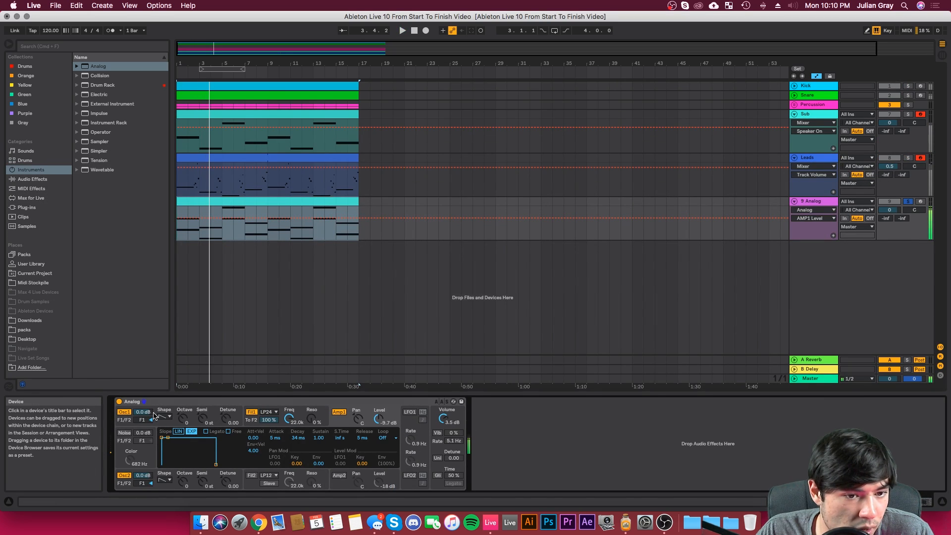
Step: Replace the Analog instrument on the harmony layer's track with Wavetable and put the playback start at the beginning of its clip
key("space")
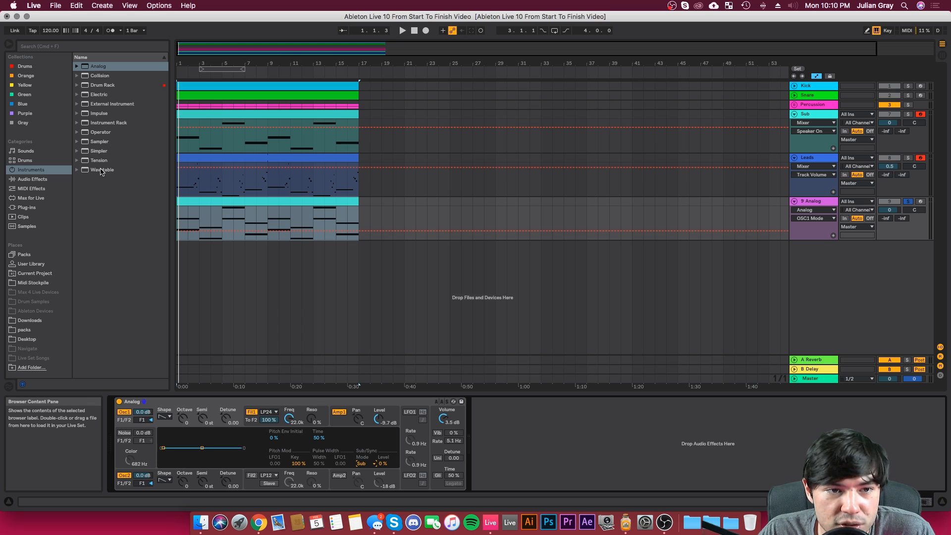
left_click_drag(102, 172, 103, 175)
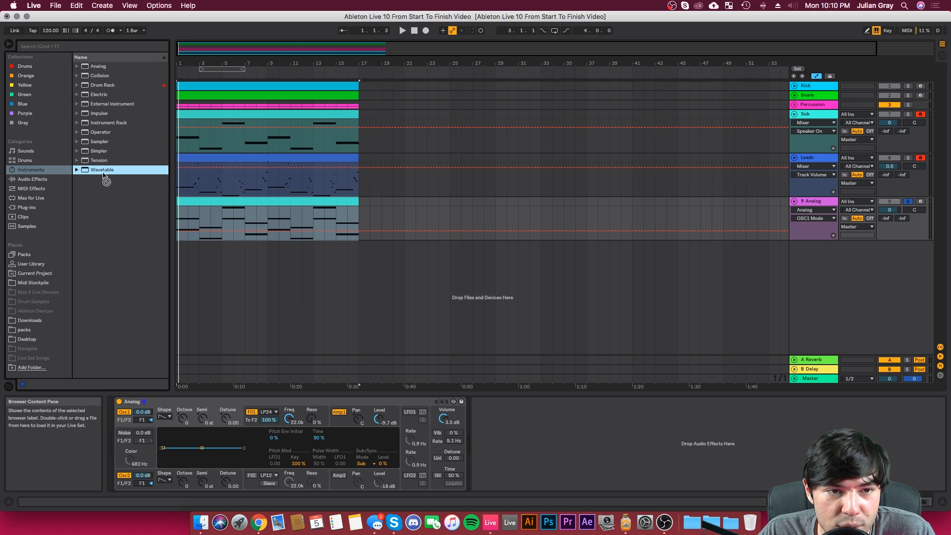
left_click_drag(312, 218, 313, 219)
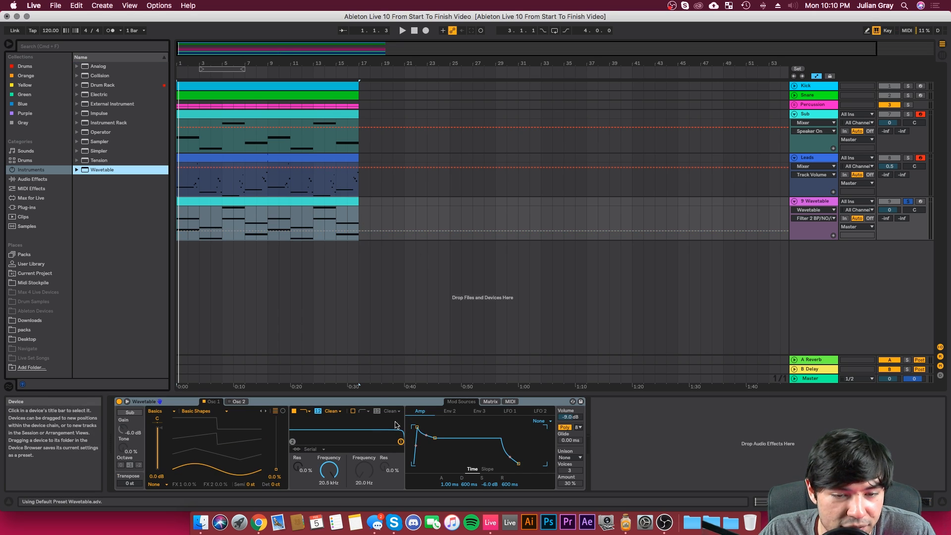
left_click(177, 217)
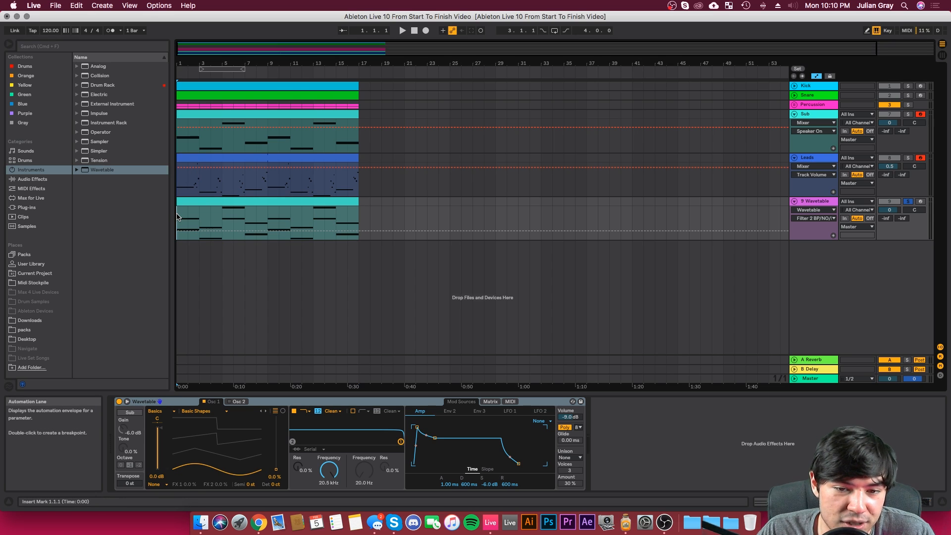
Step: Square off Wavetable's amp envelope with 0 ms attack and 0 dB sustain, and set unison to Shimmer with 7 voices at 35%
left_click_drag(417, 427, 415, 427)
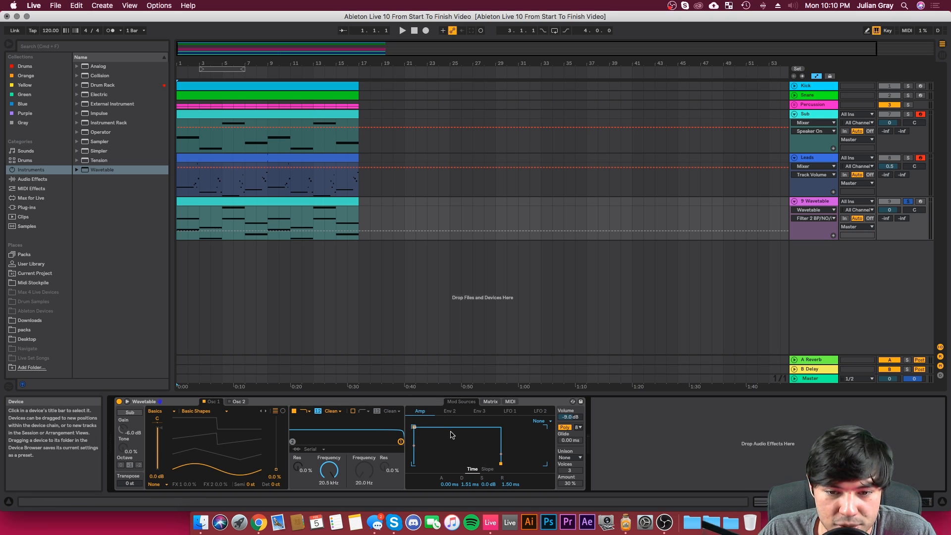
left_click(570, 457)
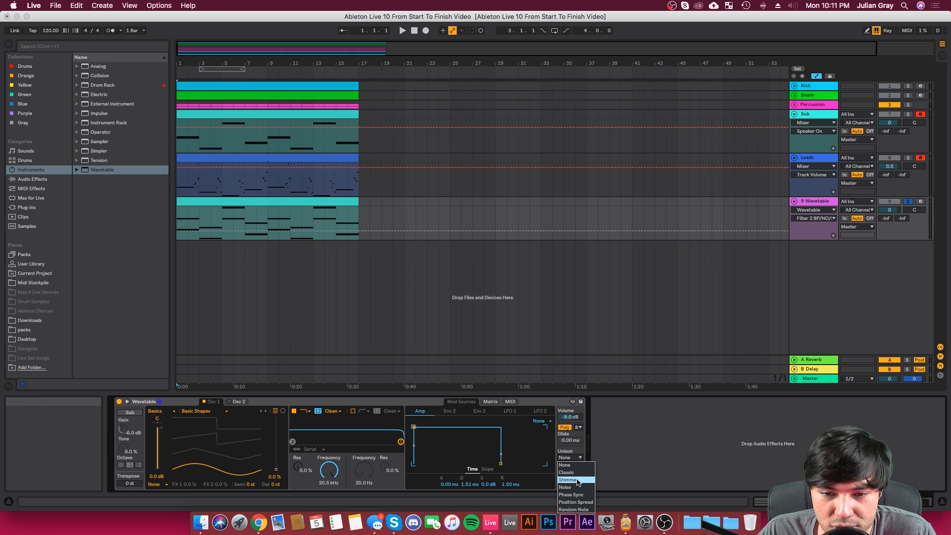
left_click(578, 481)
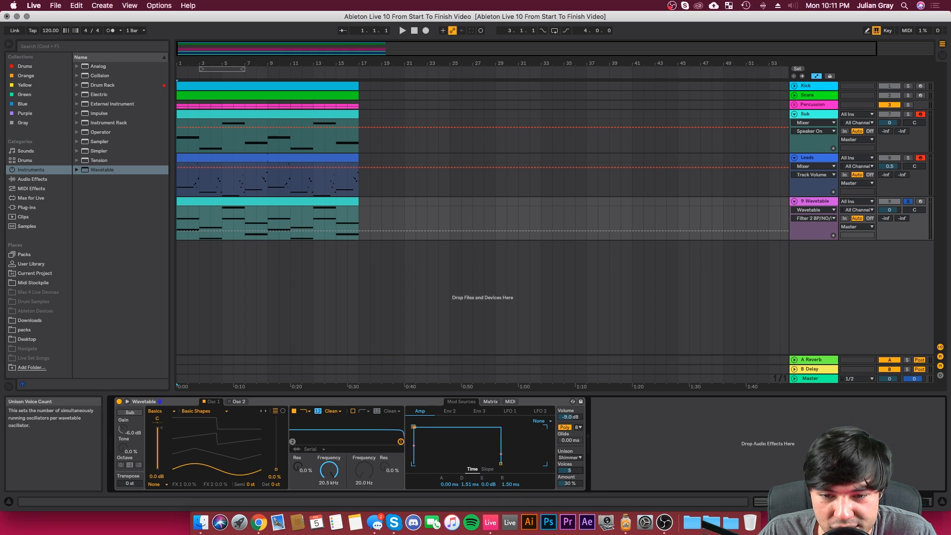
left_click_drag(570, 483, 570, 481)
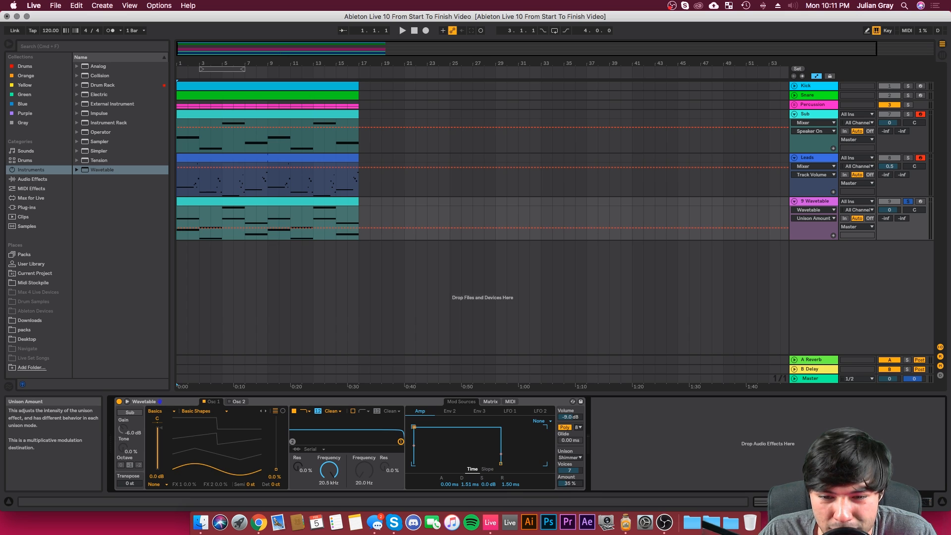
Step: Move Oscillator 1's wave position to 31% and soften the amp envelope to 112 ms attack and 904 ms release, auditioning from the start
left_click(177, 216)
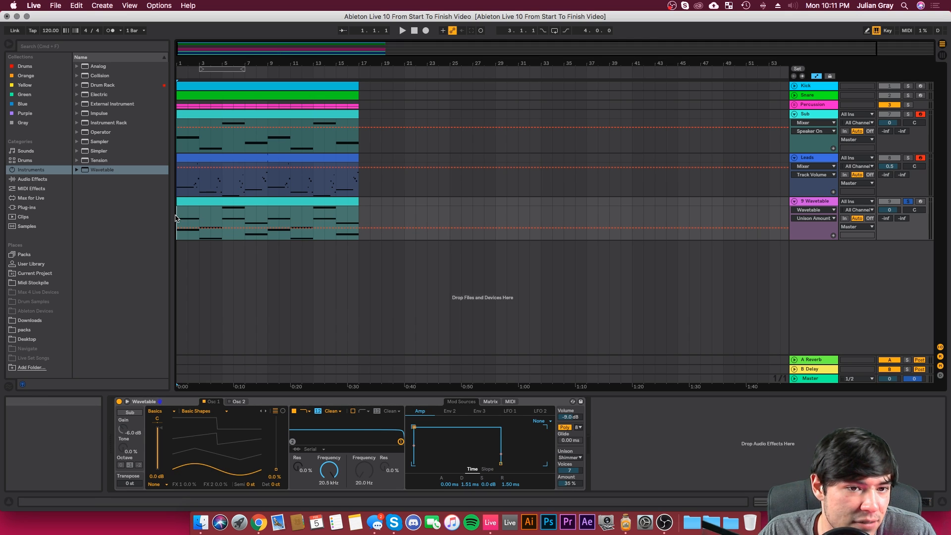
key("space")
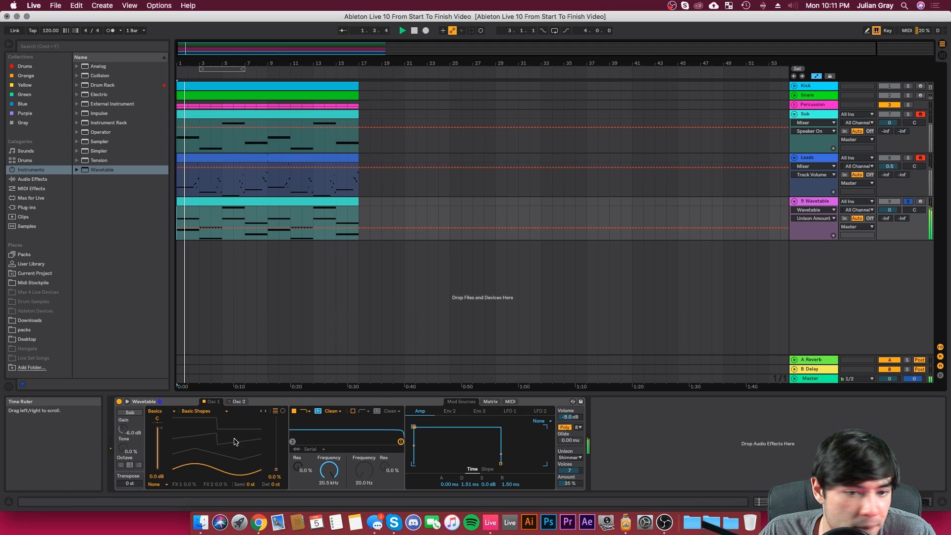
left_click_drag(236, 473, 177, 461)
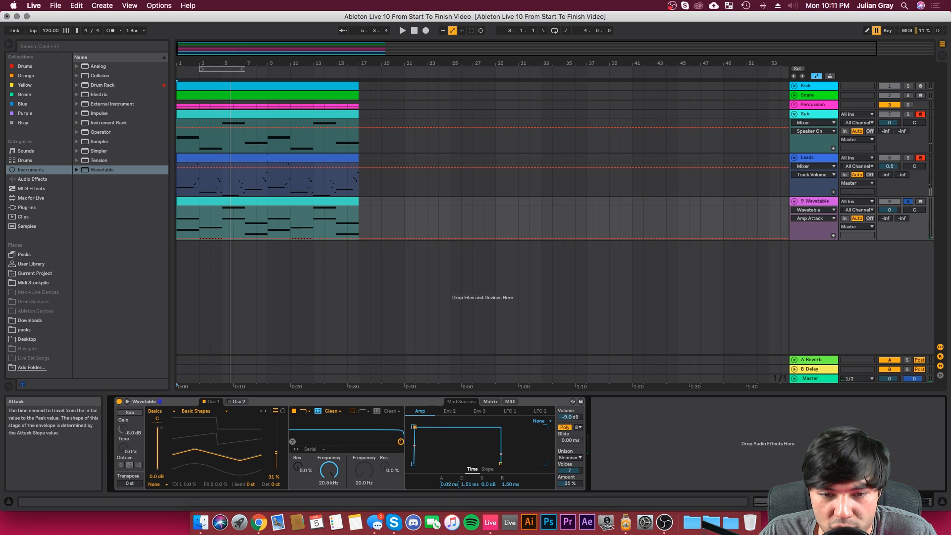
left_click_drag(449, 483, 449, 476)
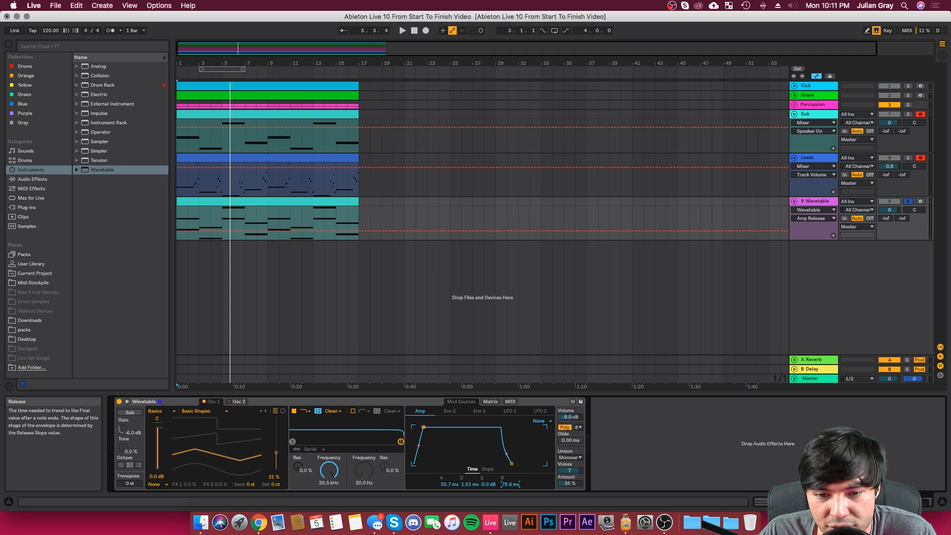
key("space")
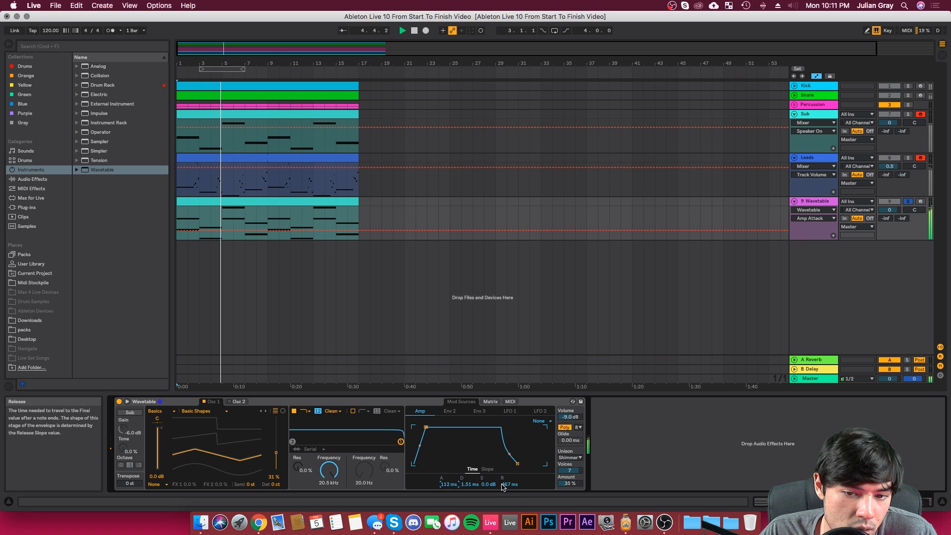
key("space")
key("space")
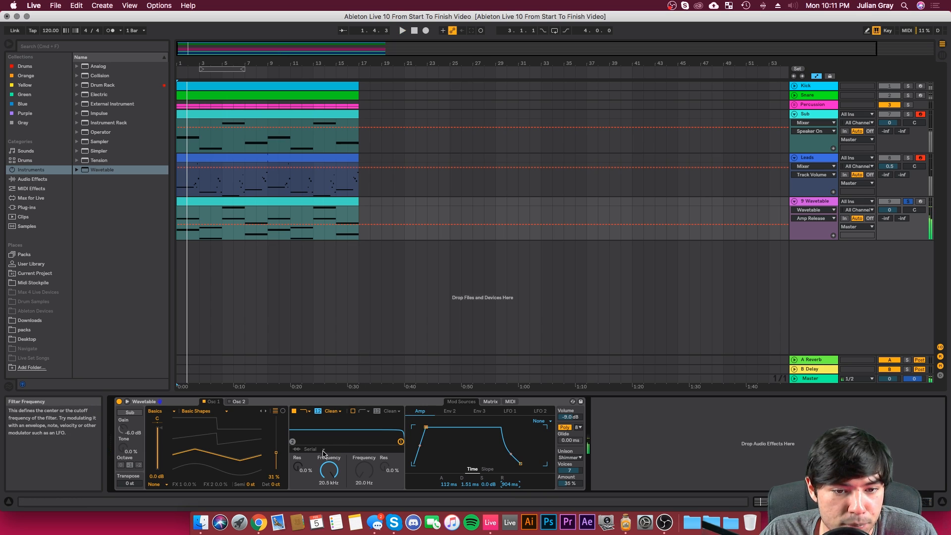
Step: Duplicate the upper notes in the Wavetable clip, place the copies two semitones higher at C3–A3, and play the chords
double_click(271, 215)
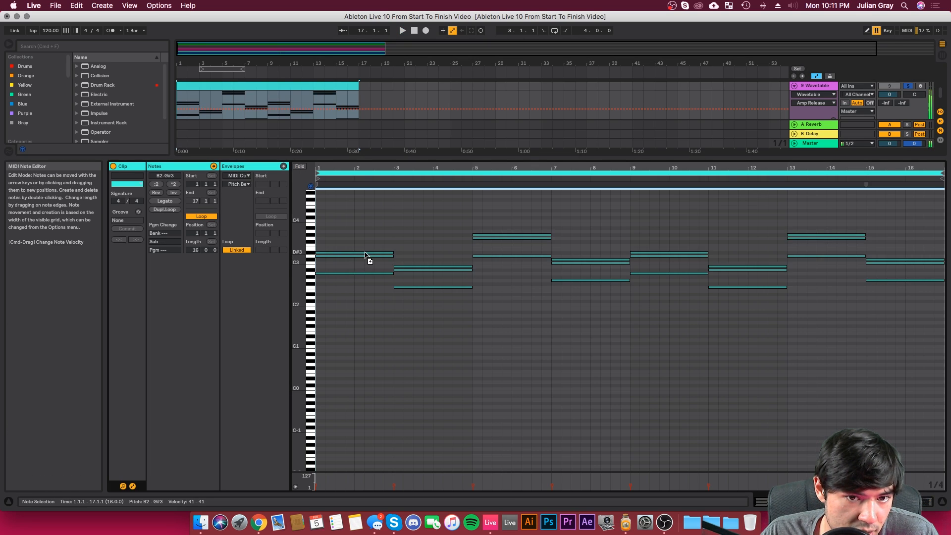
left_click_drag(364, 259, 366, 252)
key("space")
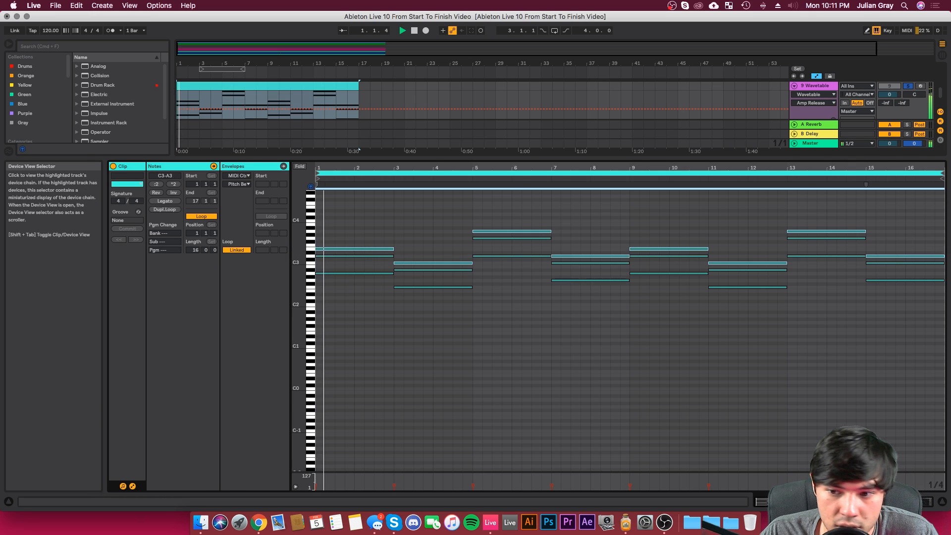
Step: Choose 8 voices for Wavetable's polyphony and listen to the chords together with the rest of the track
key("shift+Tab")
left_click(578, 427)
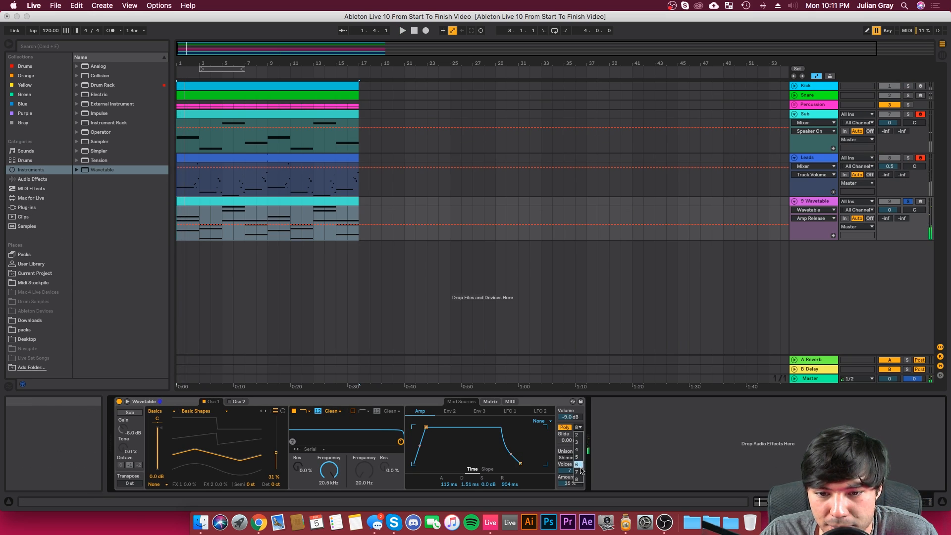
left_click(580, 481)
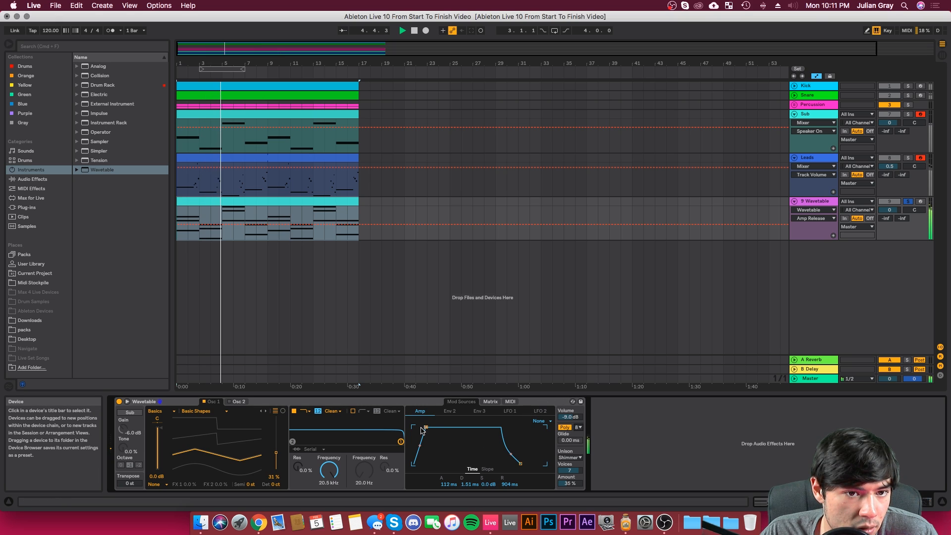
left_click(370, 203)
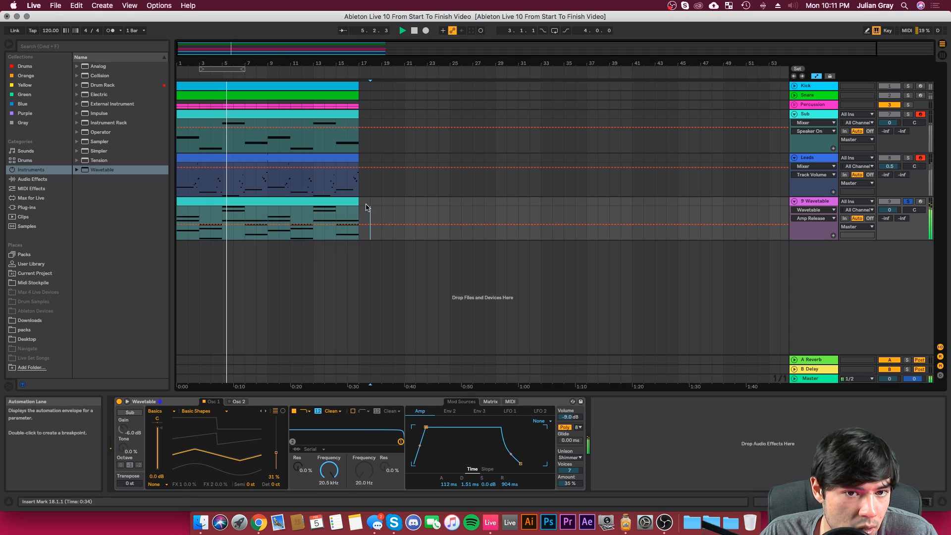
left_click(908, 158)
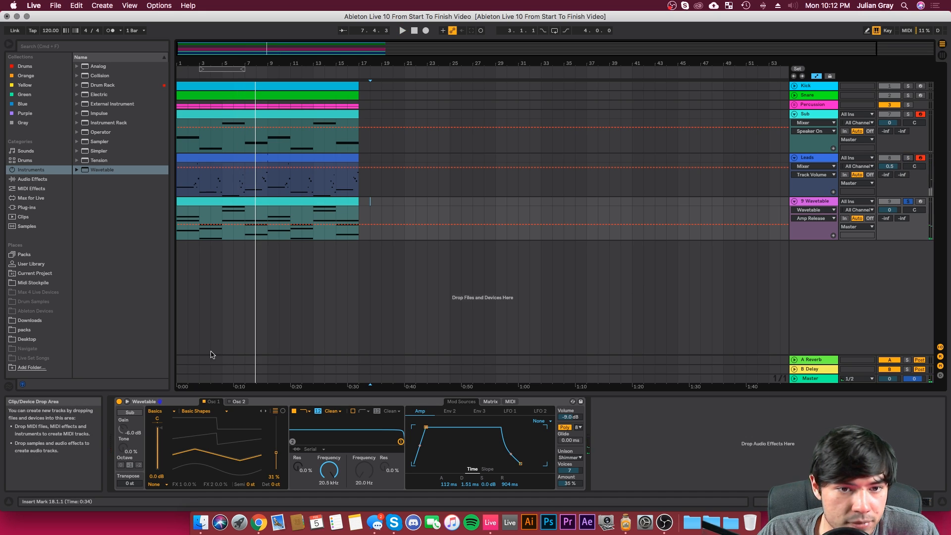
Step: Set Oscillator 1's wave position to 66% and play the track from the start
left_click(276, 453)
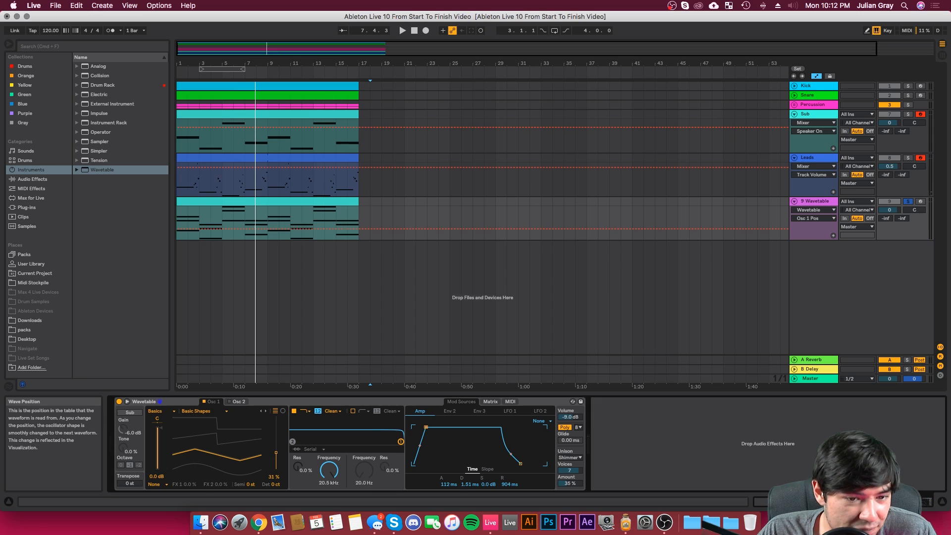
left_click_drag(276, 436, 276, 435)
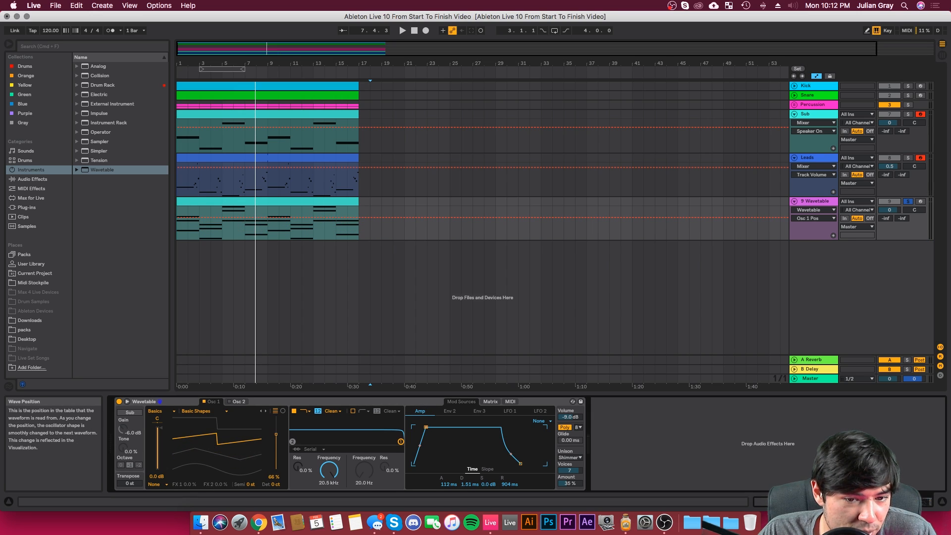
key("space")
key("Home")
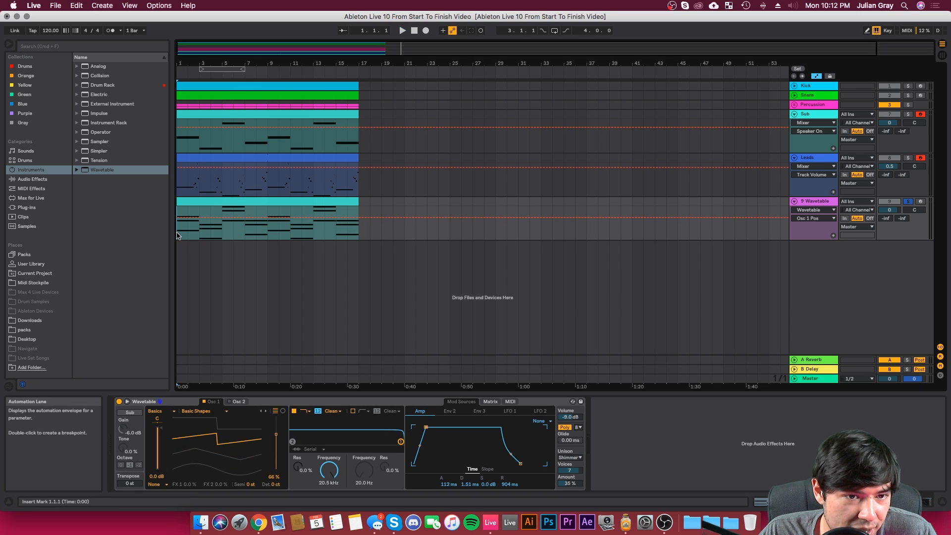
key("space")
Step: Lower Wavetable's Filter 1 frequency to 390 Hz and raise the unison amount to 45%, checking the sound in playback
mouse_move(328, 470)
left_mouse_down()
mouse_move(329, 495)
mouse_move(328, 470)
left_mouse_up()
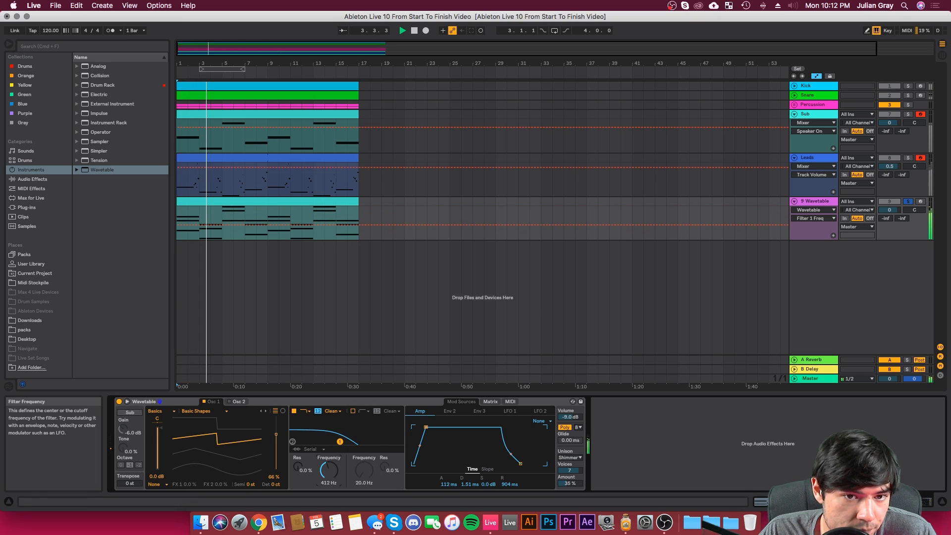
left_click_drag(328, 471, 329, 472)
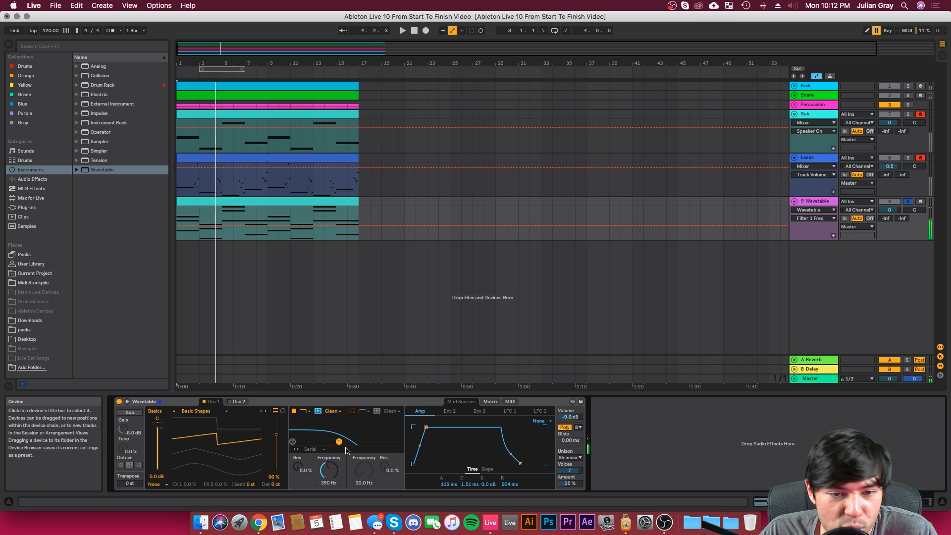
mouse_move(569, 484)
left_mouse_down()
mouse_move(569, 474)
mouse_move(569, 488)
left_mouse_up()
key("space")
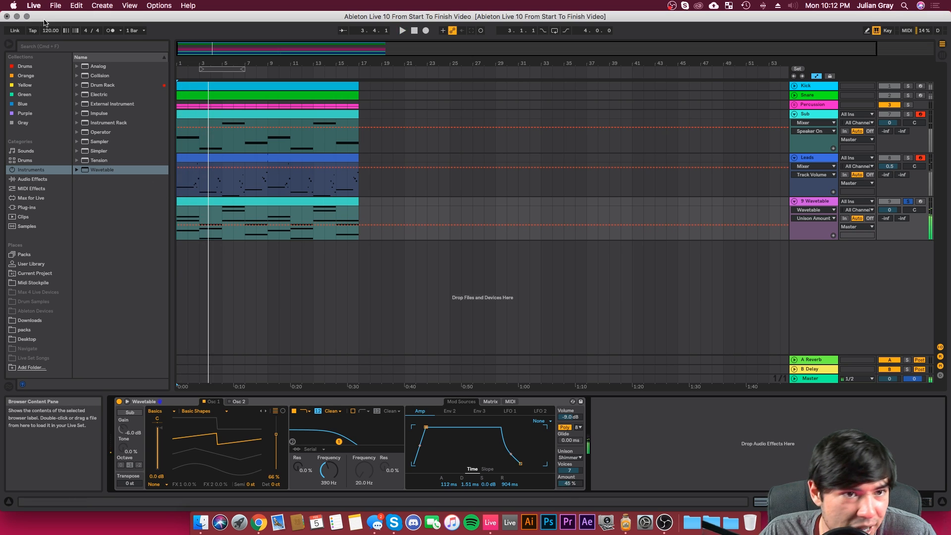
Step: Add EQ Eight after Wavetable, turn band 1 into a low cut at about 88 Hz, and play the track
left_click(31, 180)
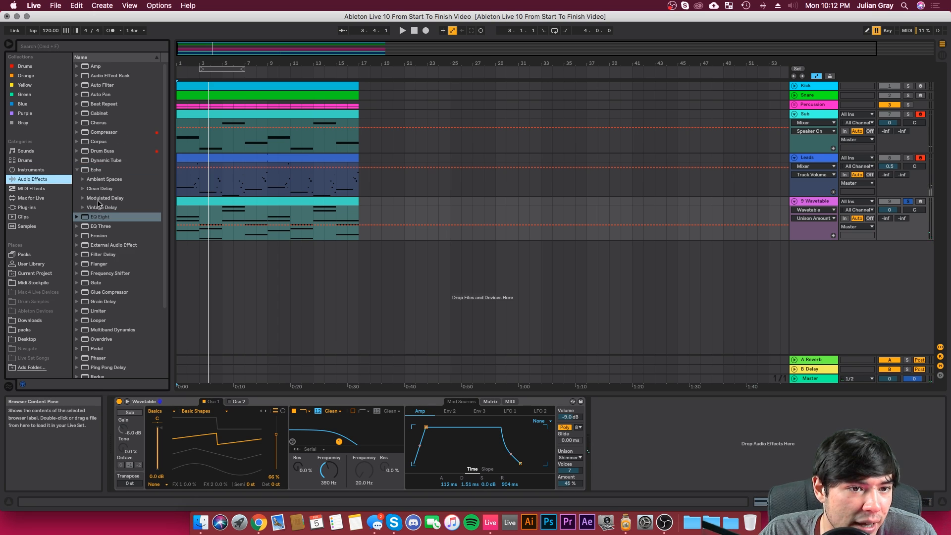
double_click(100, 217)
left_click(627, 478)
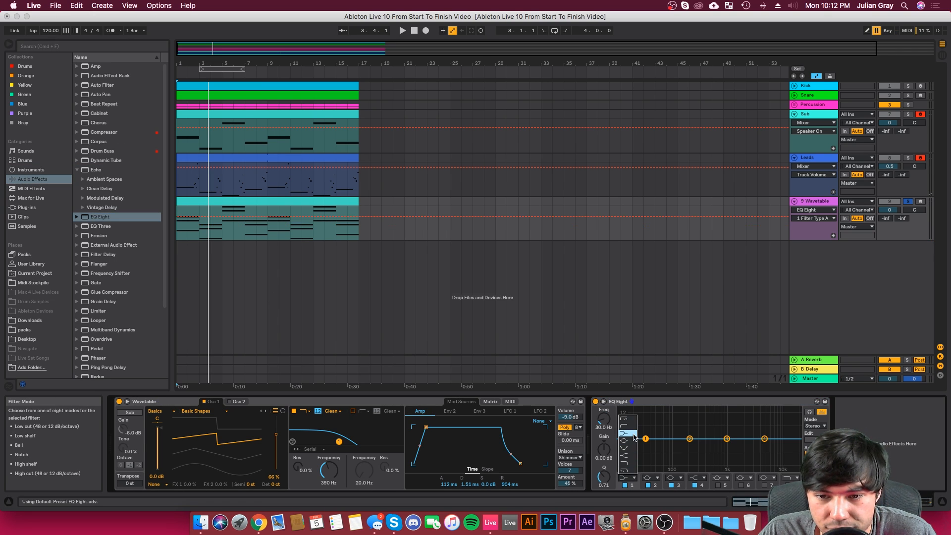
left_click(626, 425)
left_click_drag(645, 447, 670, 447)
key("space")
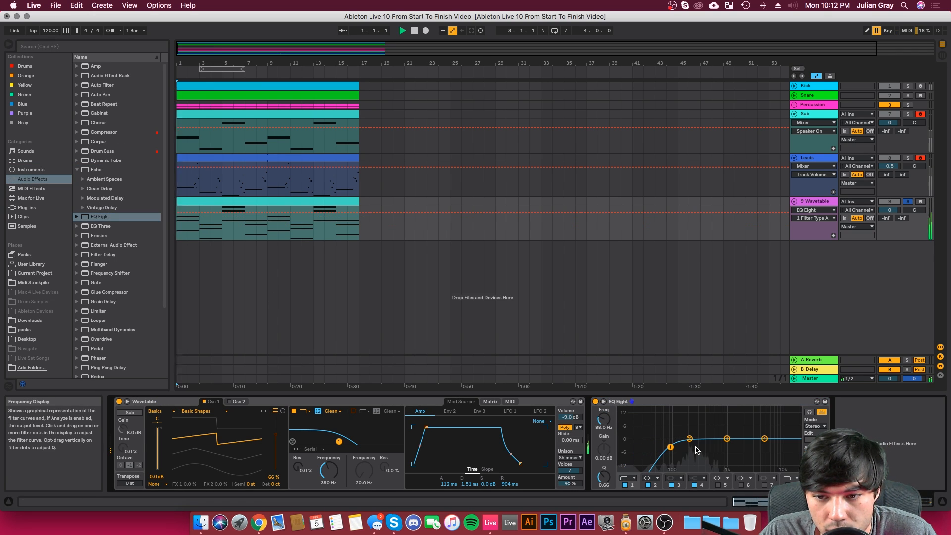
Step: Pull down EQ Eight's high shelf with band 3 at 918 Hz and -0.37 dB, and reduce Wavetable's unison amount to 40%
left_click_drag(764, 439, 745, 450)
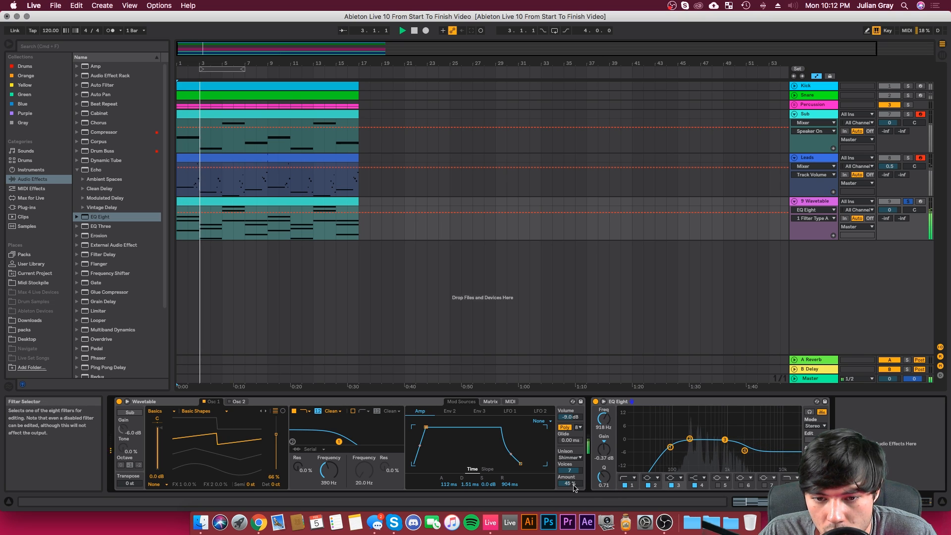
left_click_drag(569, 484, 570, 488)
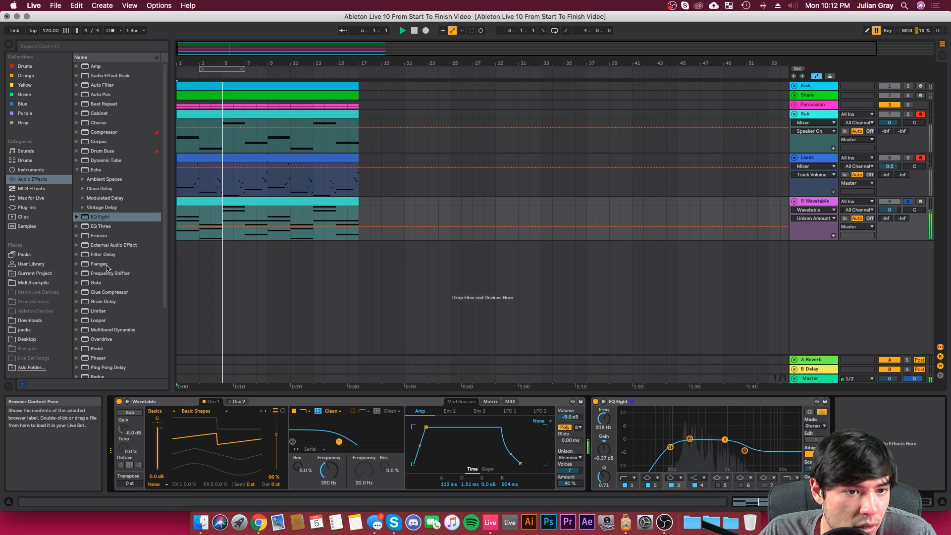
Step: Insert a Reverb between Wavetable and EQ Eight and set its quality to High
scroll(106, 203, "down", 5)
left_click_drag(98, 321, 594, 425)
left_click(699, 425)
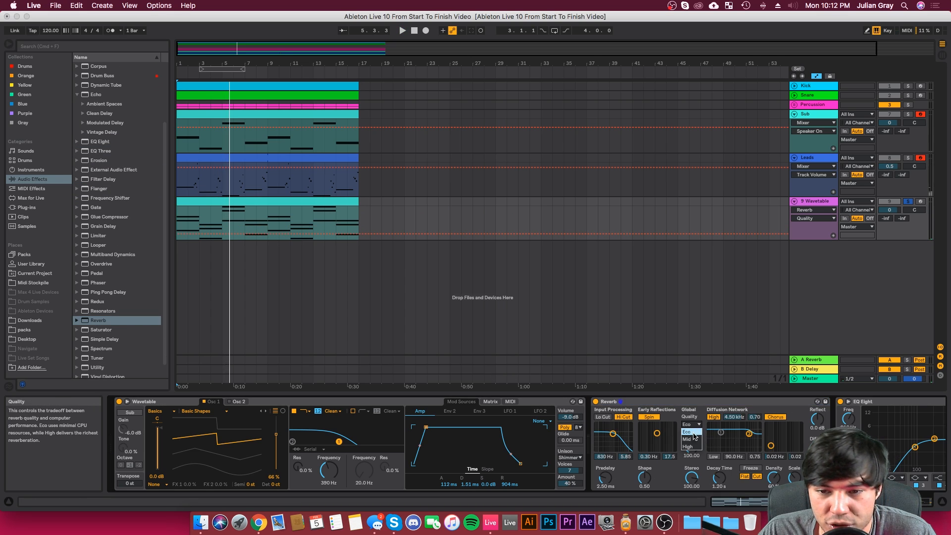
left_click(693, 450)
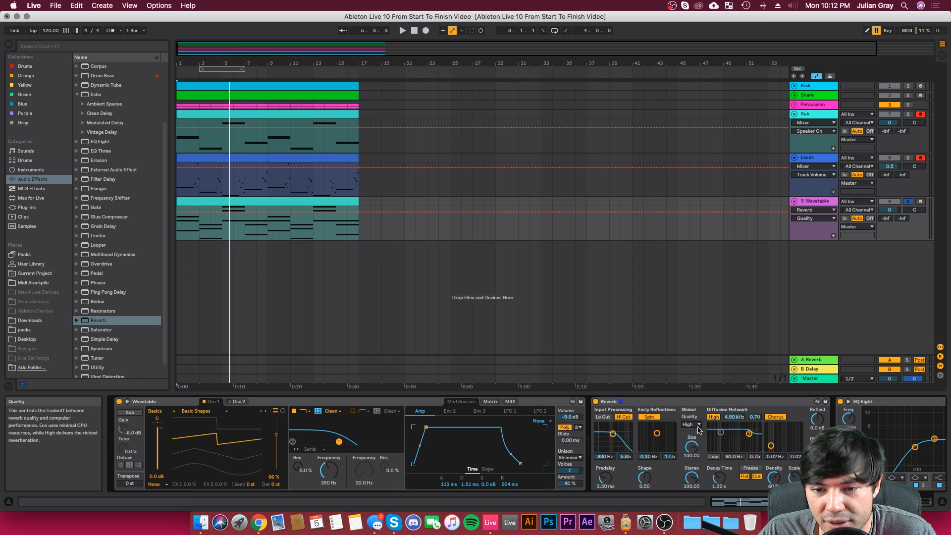
Step: Adjust the Reverb's dry/wet mix, set its decay time to 2.64 s, and switch off the early reflections' Spin
left_click_drag(818, 478, 818, 471)
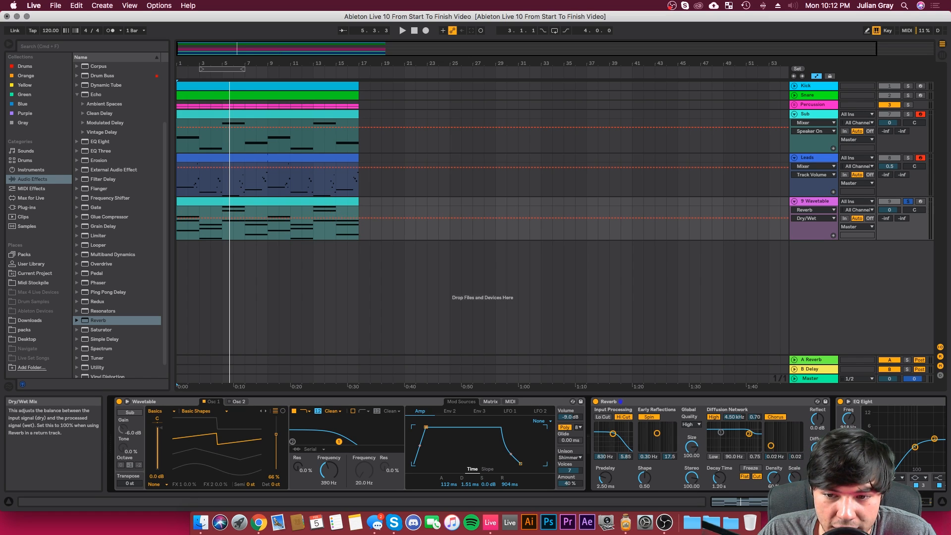
left_click_drag(707, 480, 707, 465)
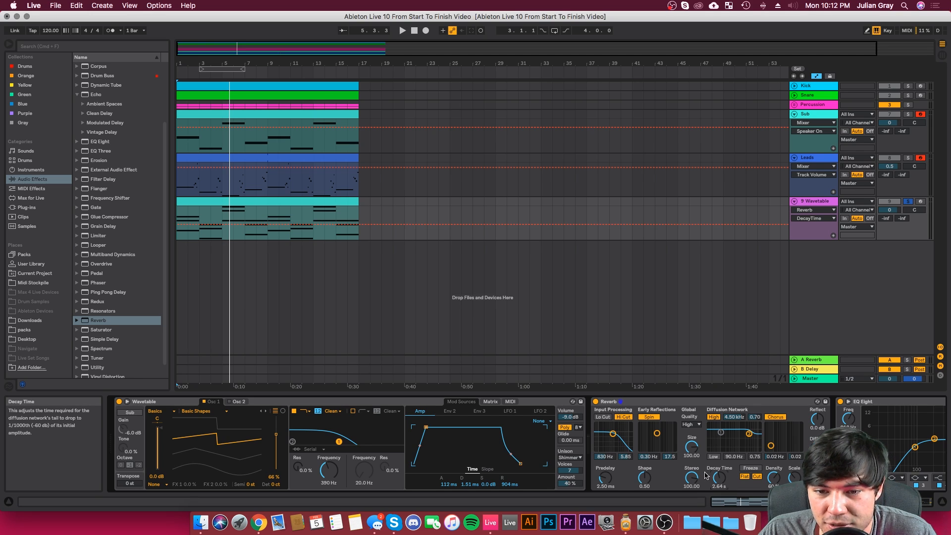
left_click(649, 416)
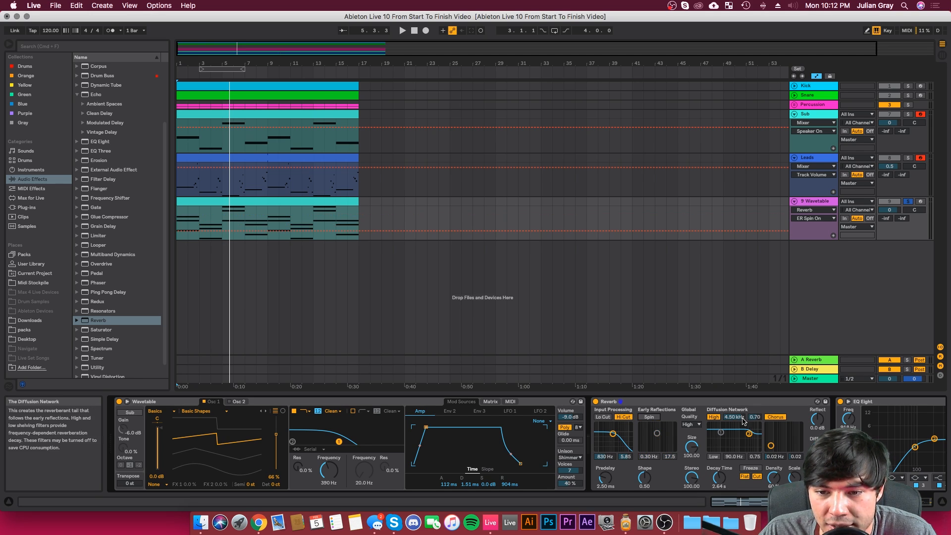
Step: Switch off the Reverb's Chorus and the diffusion network's high shelf, and play the track
left_click(775, 417)
left_click(714, 417)
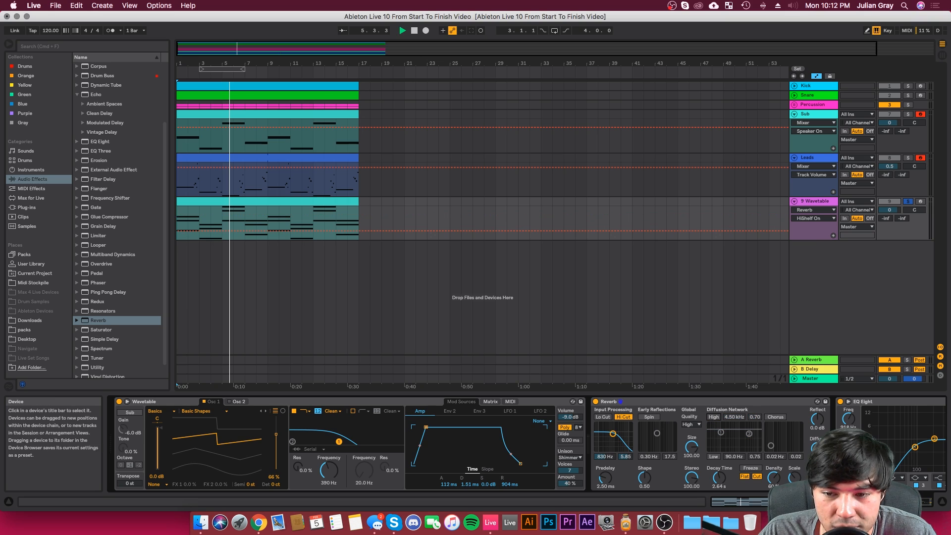
key("space")
Step: Set the Reverb's decay time to 4.98 s and dry/wet mix to 68%, with the input high cut switched off
left_click(774, 478)
left_click_drag(719, 479, 720, 466)
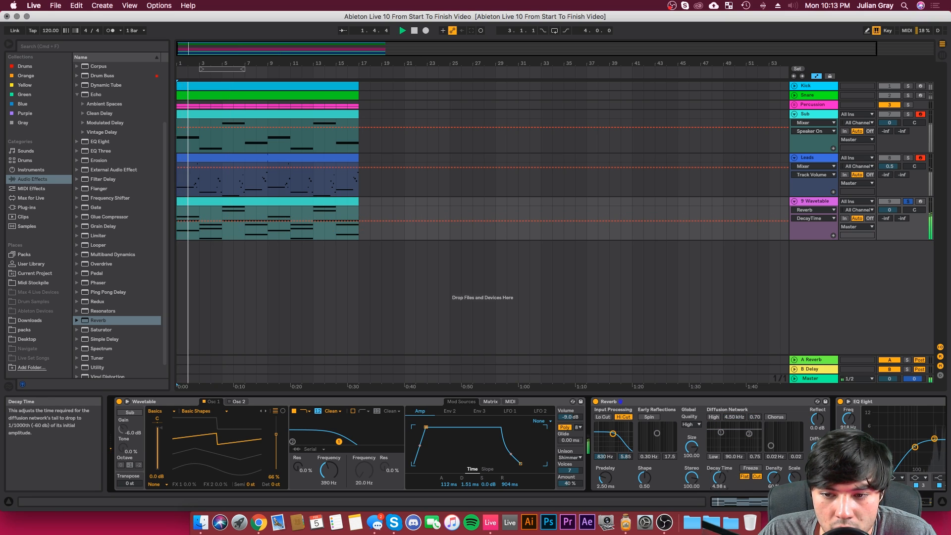
left_click(818, 477)
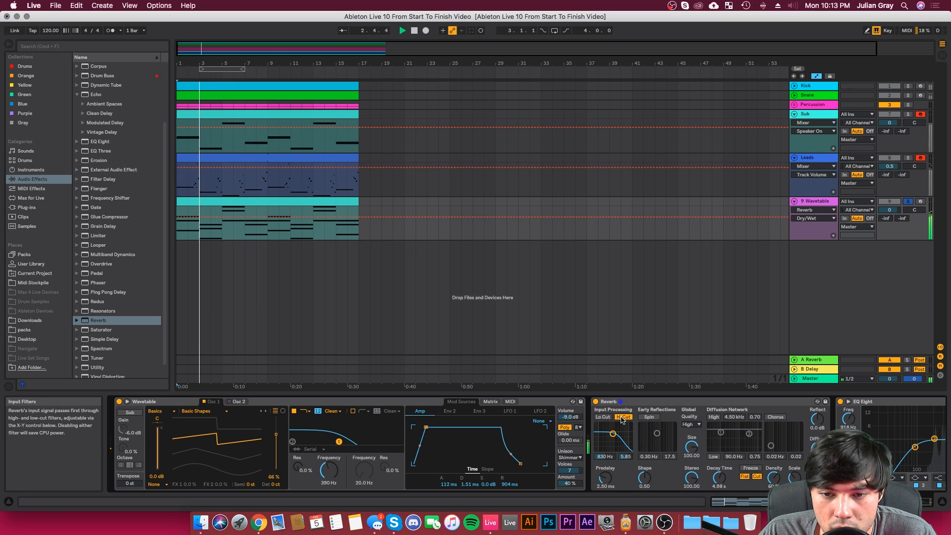
left_click(623, 417)
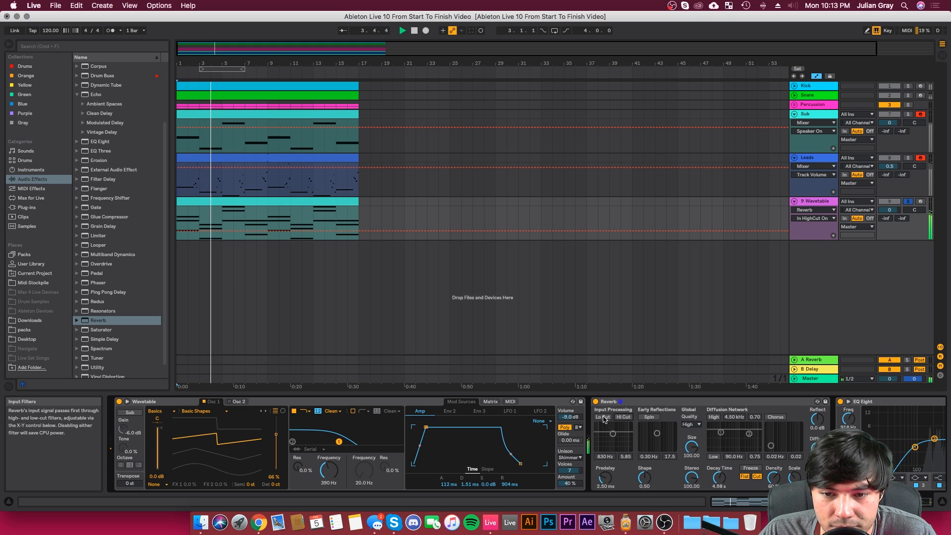
Step: Set EQ Eight's band 4 to 2.35 kHz and -3.35 dB, and Wavetable's Osc 1 wave position to 68%
scroll(812, 446, "right", 5)
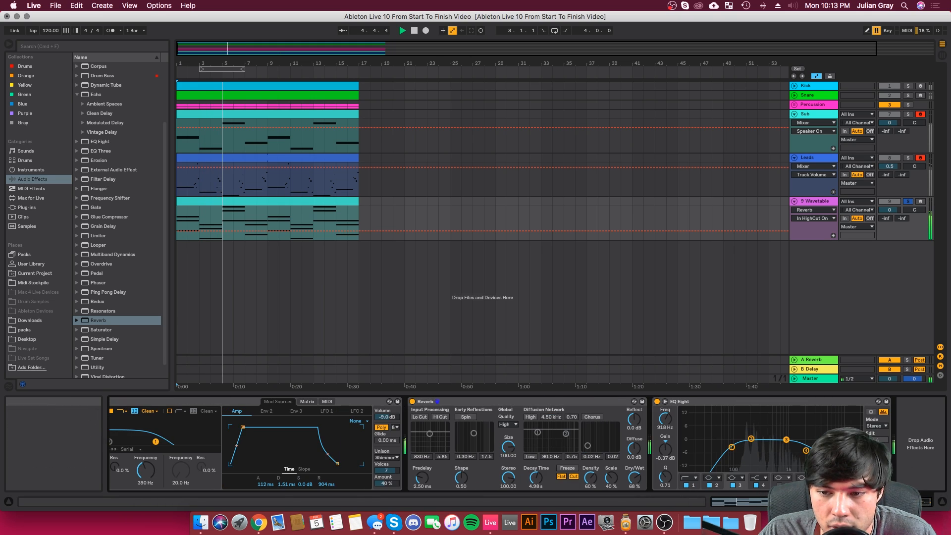
left_click_drag(806, 451, 808, 446)
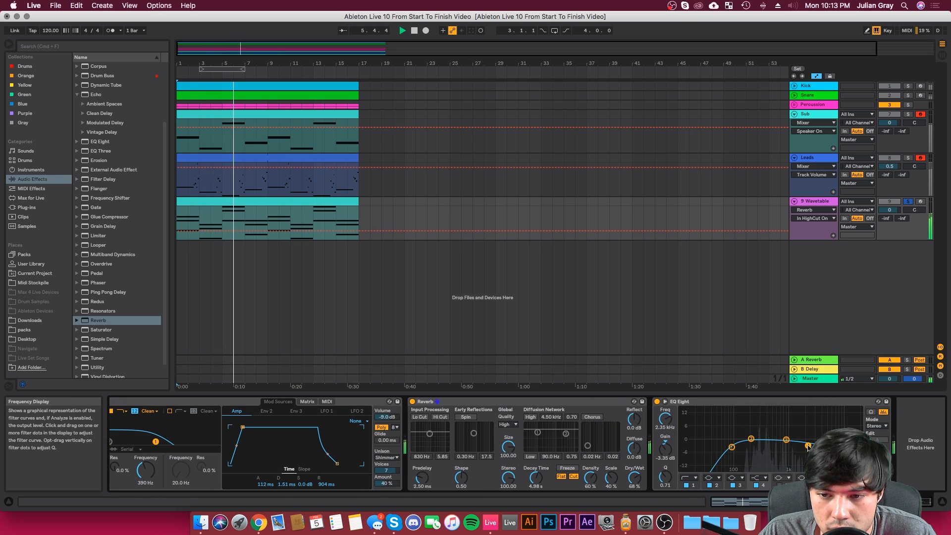
scroll(496, 436, "left", 5)
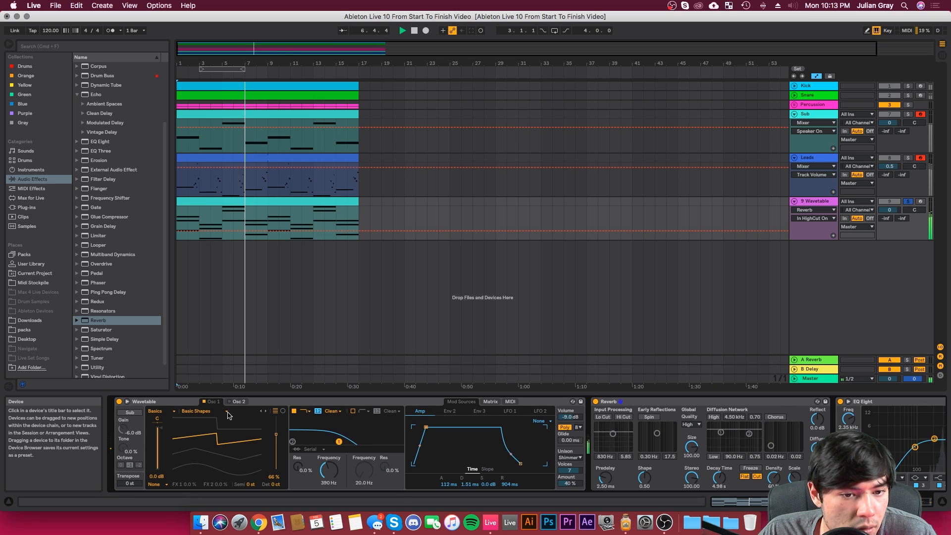
left_click_drag(276, 435, 276, 433)
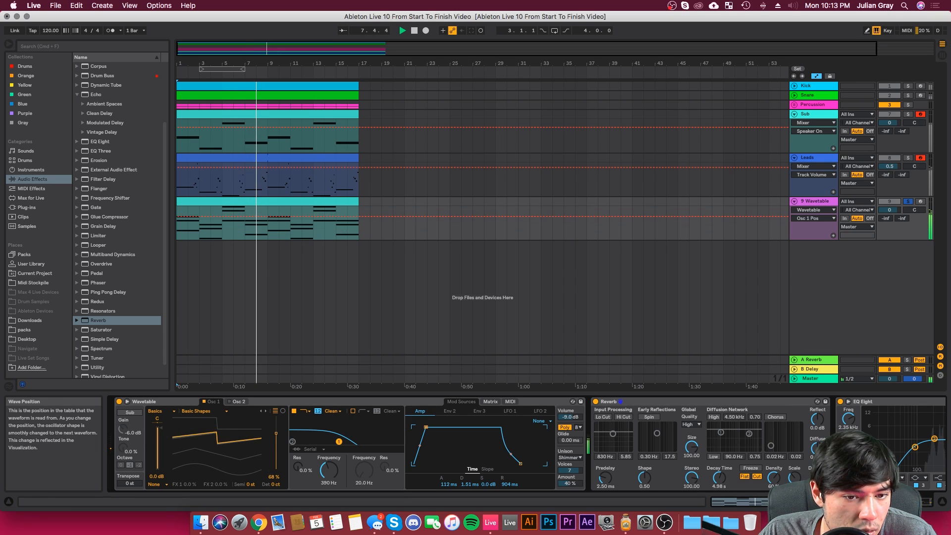
Step: Enable Wavetable's Osc 2, transpose it by 12 semitones and set its wave position to 67%
left_click(236, 403)
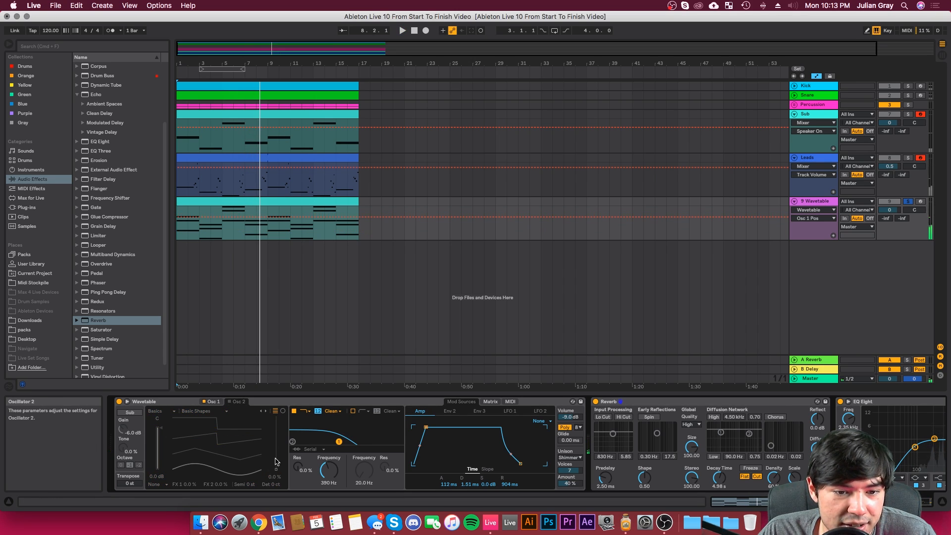
left_click(229, 402)
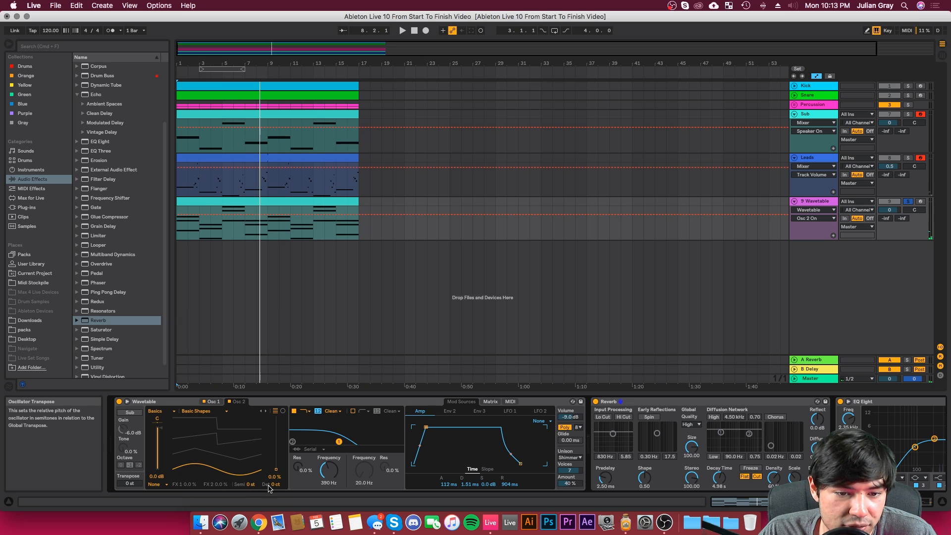
left_click_drag(251, 485, 276, 434)
Step: During playback, set Wavetable's filter 1 frequency to 676 Hz and its unison amount to 26%
key("space")
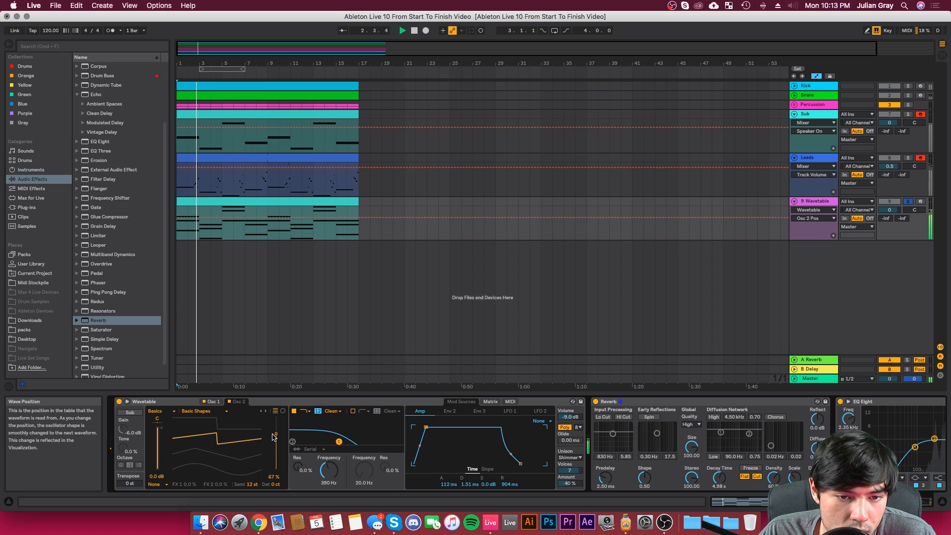
left_click_drag(329, 470, 328, 468)
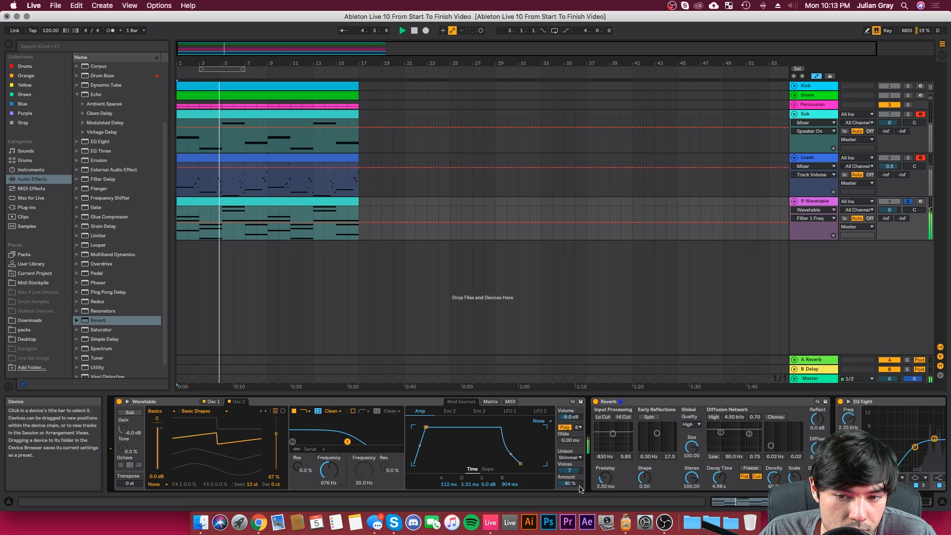
left_click_drag(576, 487, 577, 494)
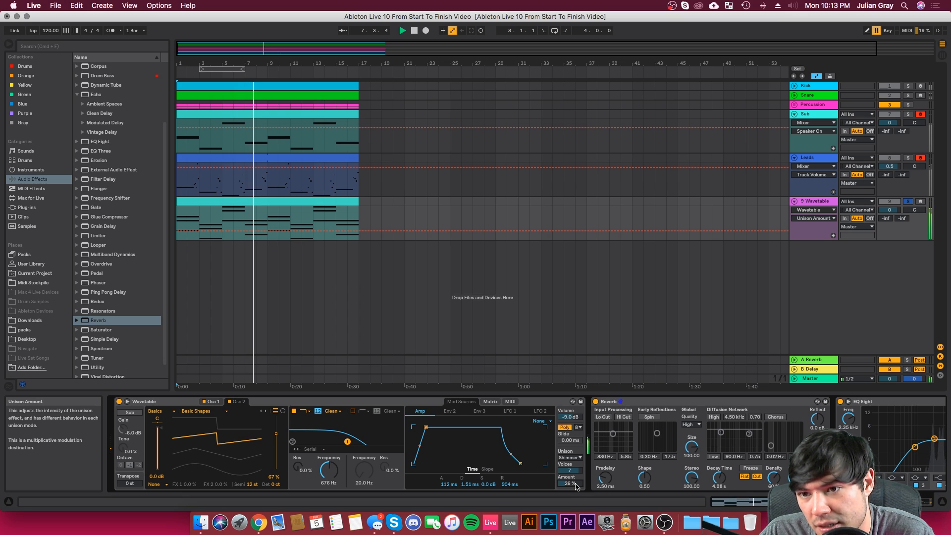
Step: Solo the Sub track alongside the Wavetable track and lower the Wavetable track's volume to -4.1 dB during playback
left_click_drag(890, 210, 890, 213)
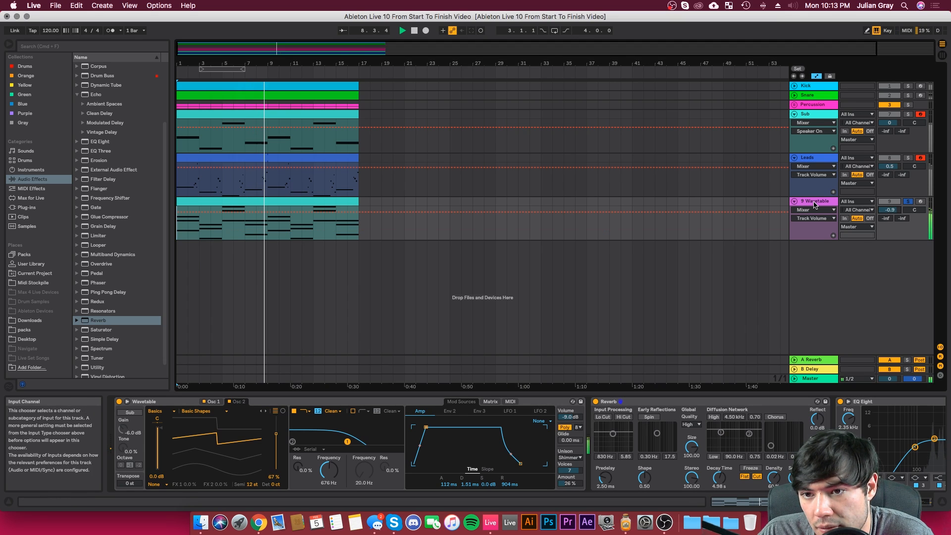
left_click(813, 202)
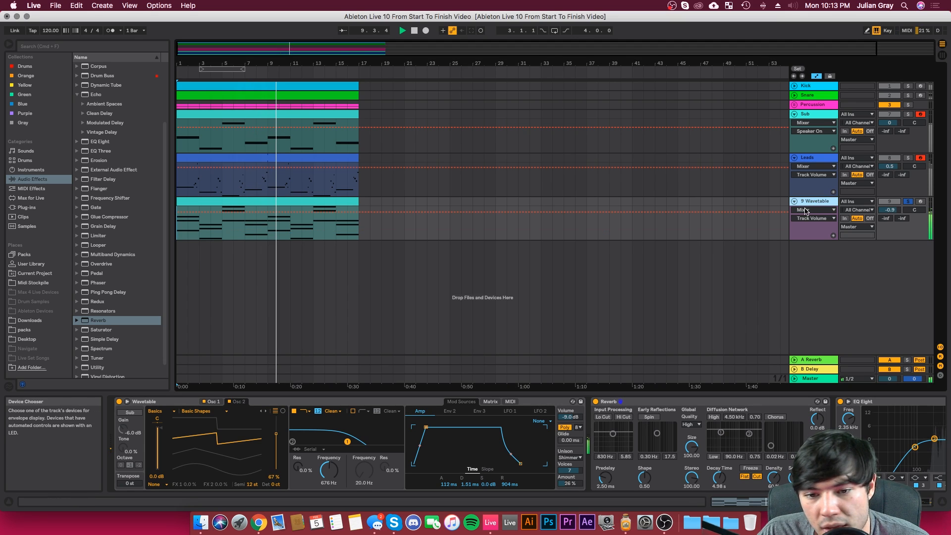
left_click(910, 115)
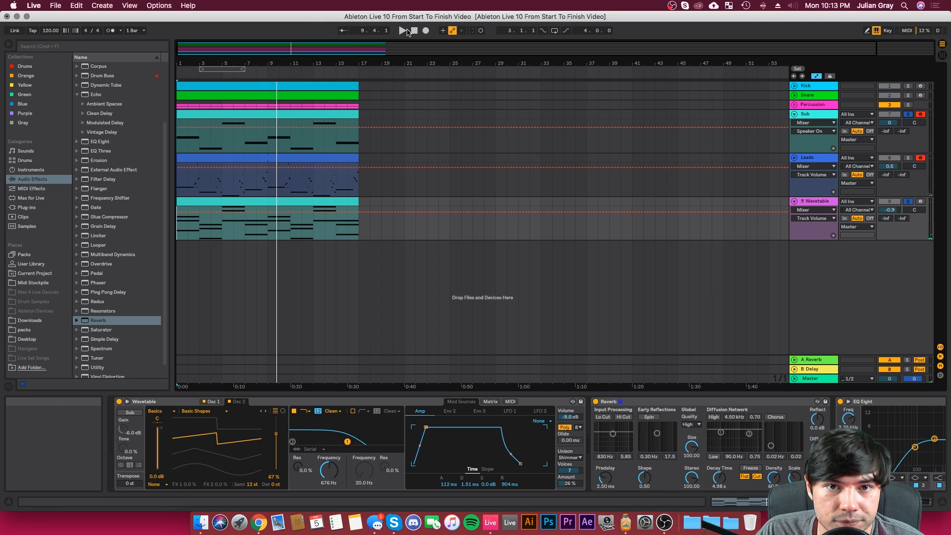
left_click(404, 31)
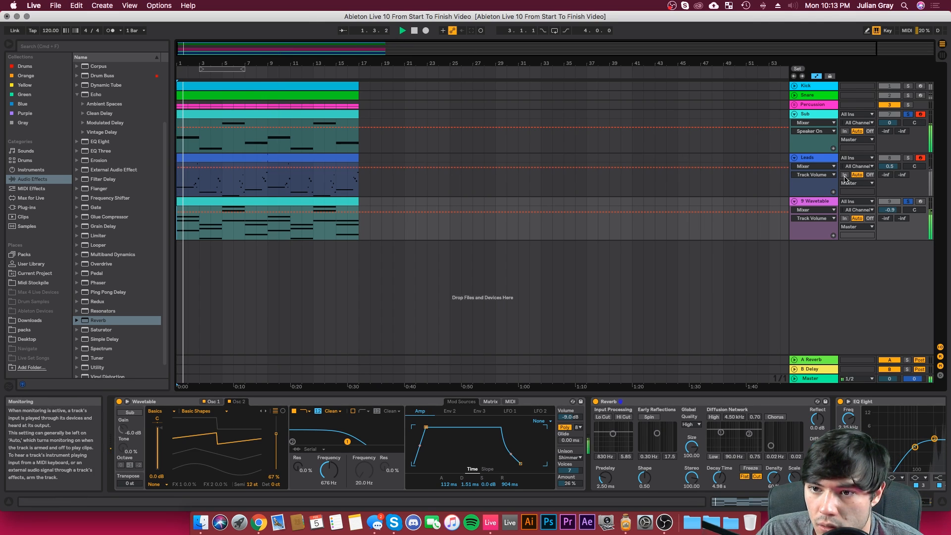
left_click(819, 202)
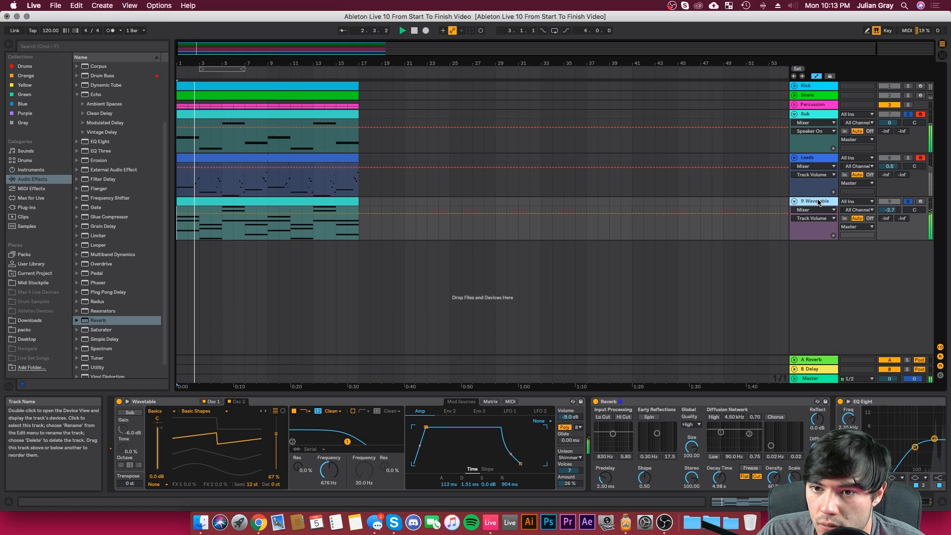
left_click_drag(891, 210, 890, 213)
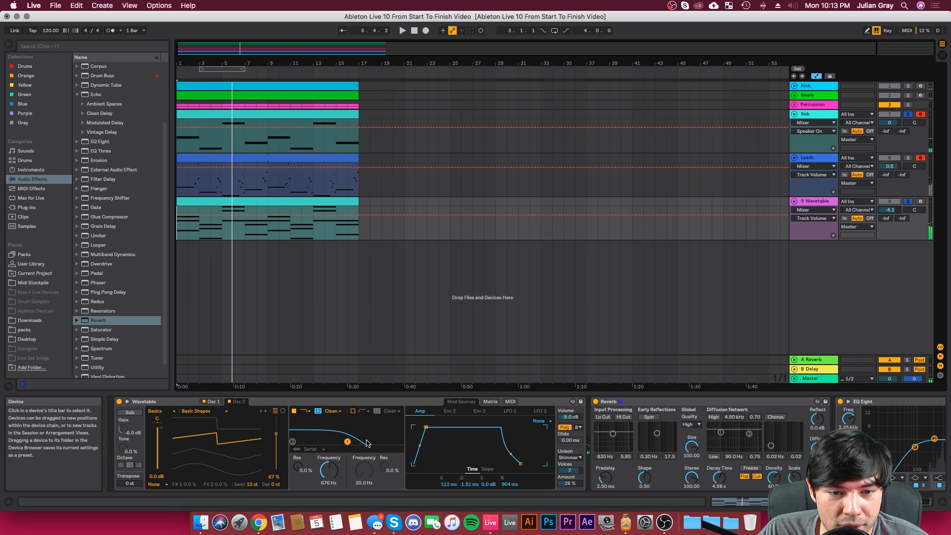
Step: Expand Wavetable's modulation view, route Env 2 to Filter 1 Freq with an amount of 100, and play the track
left_click(127, 402)
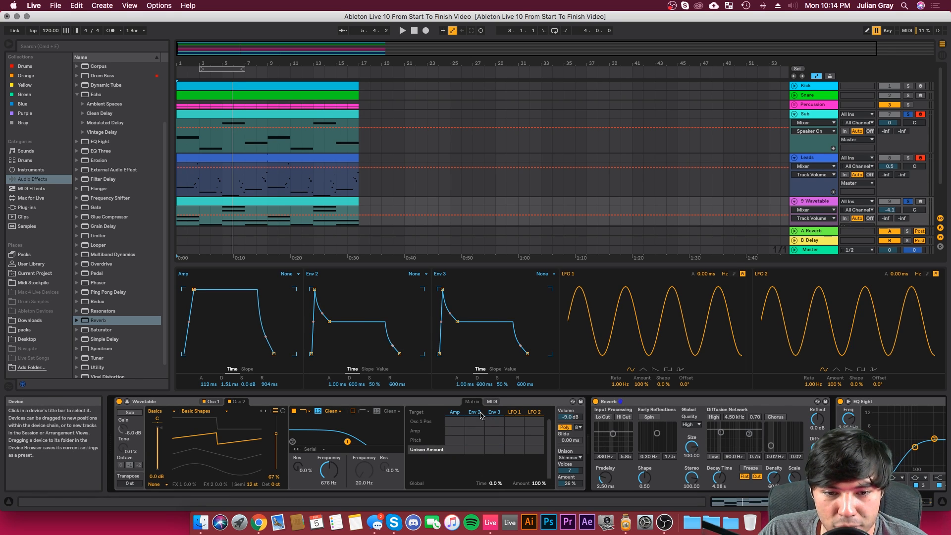
left_click(329, 467)
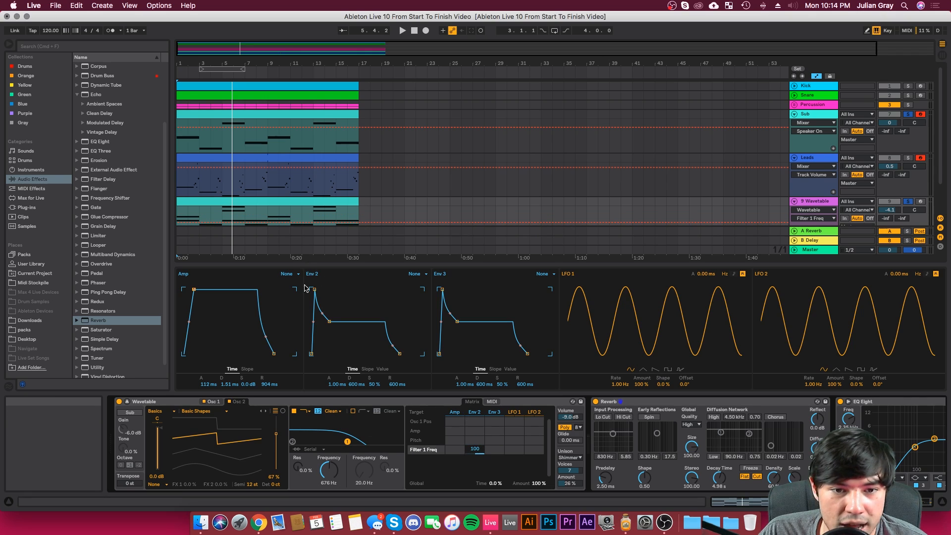
key("space")
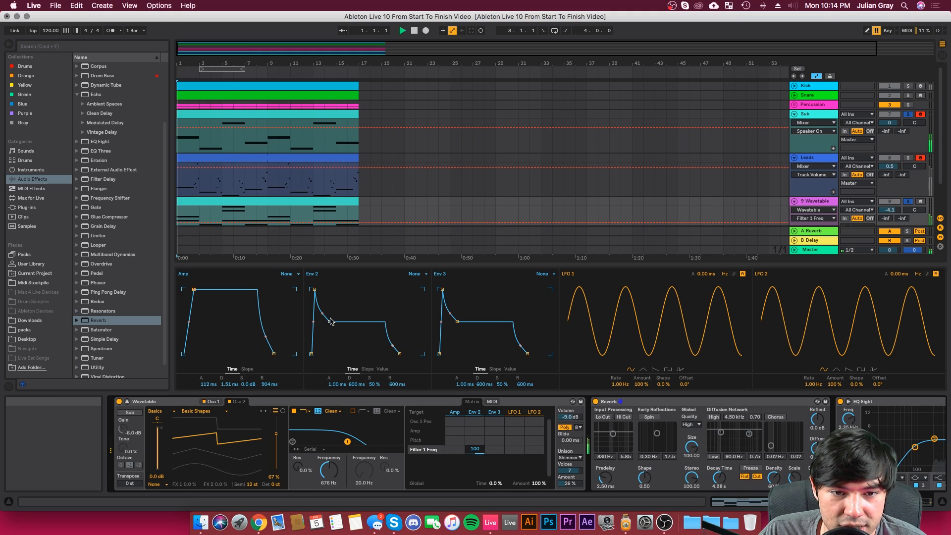
Step: Try a plucky Env 2 shape with 0 ms attack, 542 ms decay and 0% sustain
left_click_drag(329, 321, 317, 337)
left_click_drag(318, 294, 312, 295)
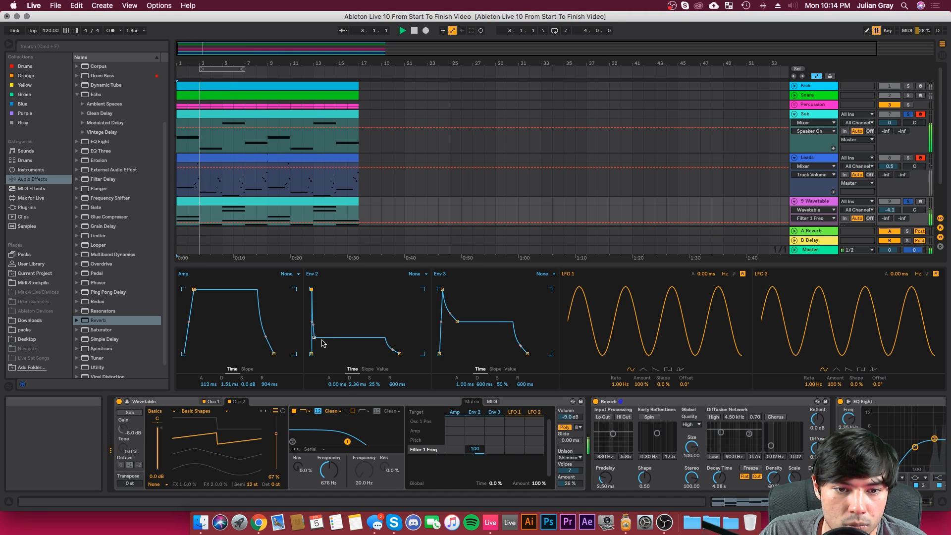
left_click_drag(322, 343, 321, 354)
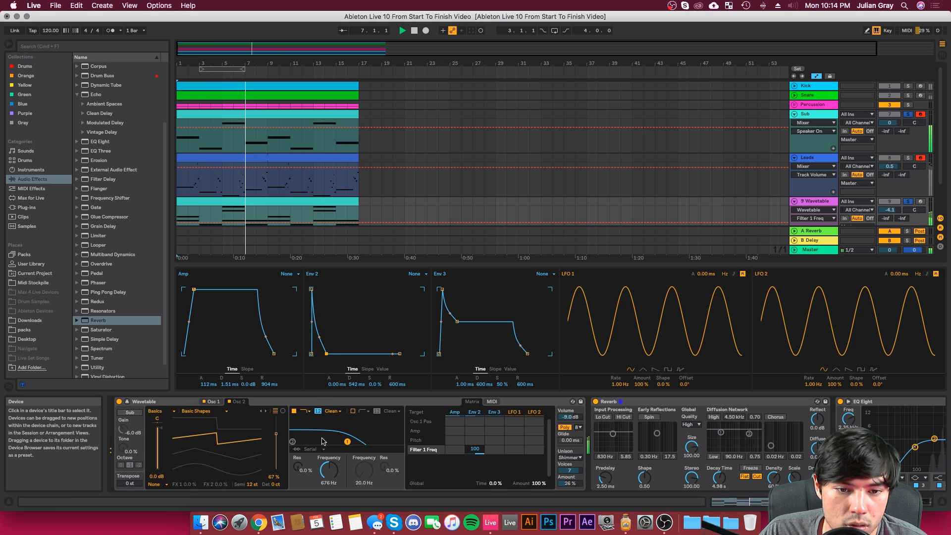
Step: Lower filter 1 frequency to 251 Hz and shape Env 2 with 52.7 ms attack, 2.08 s decay and 22% sustain
left_click_drag(329, 470, 329, 480)
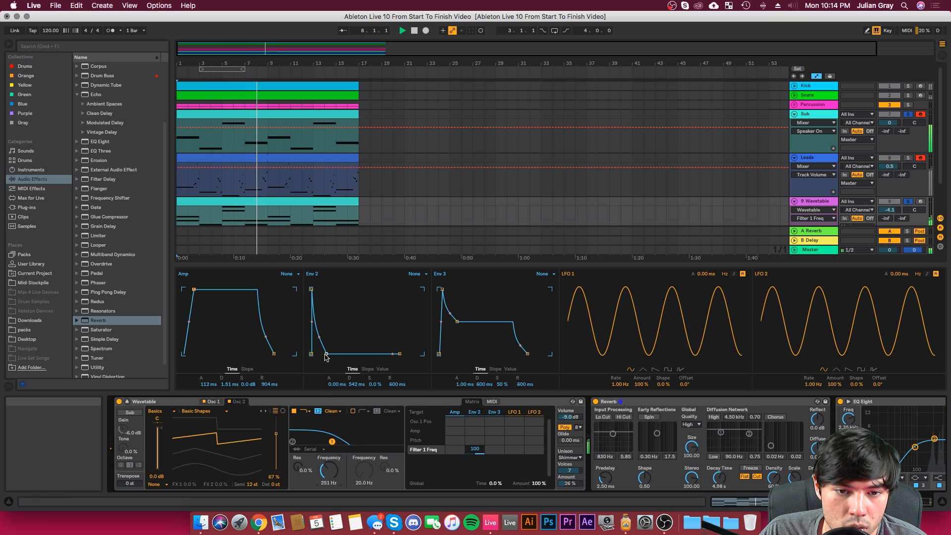
left_click_drag(327, 354, 324, 335)
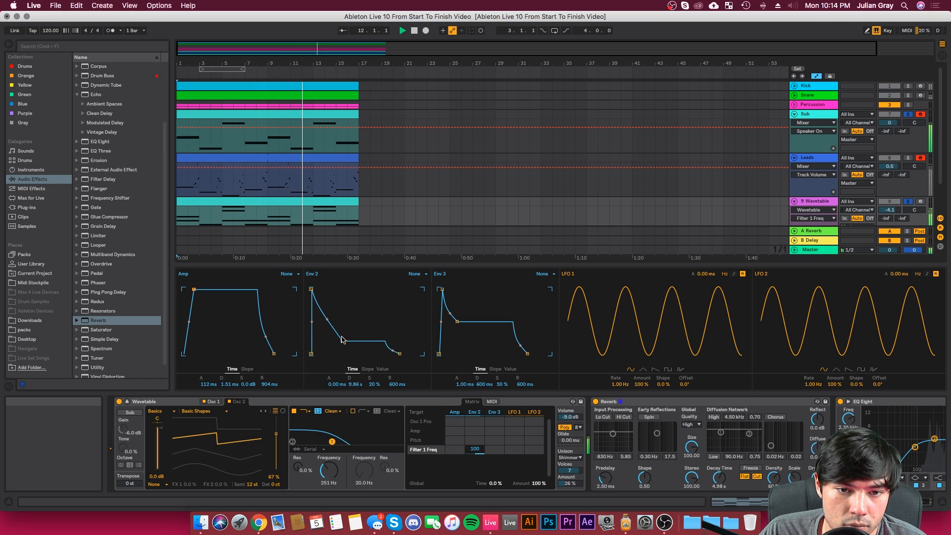
left_click_drag(342, 340, 339, 341)
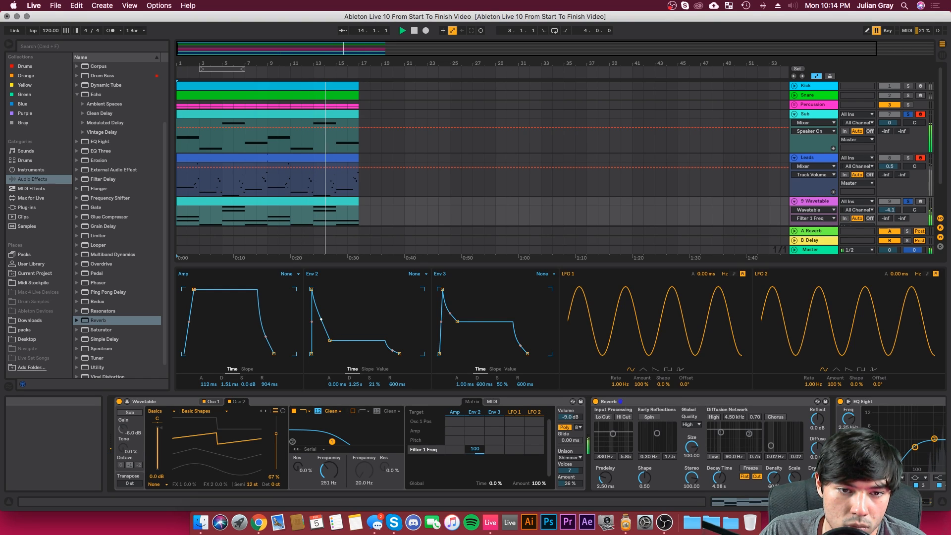
left_click_drag(331, 340, 332, 340)
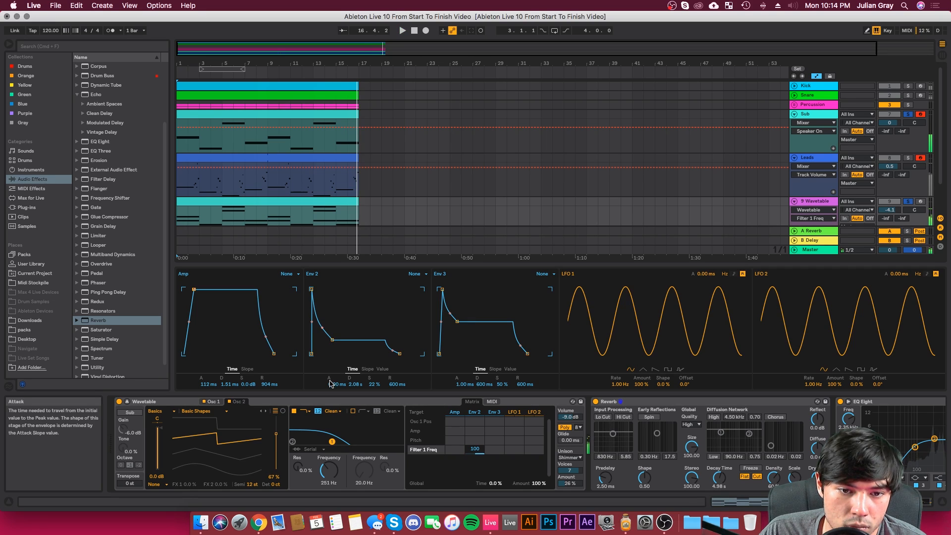
left_click_drag(337, 385, 336, 374)
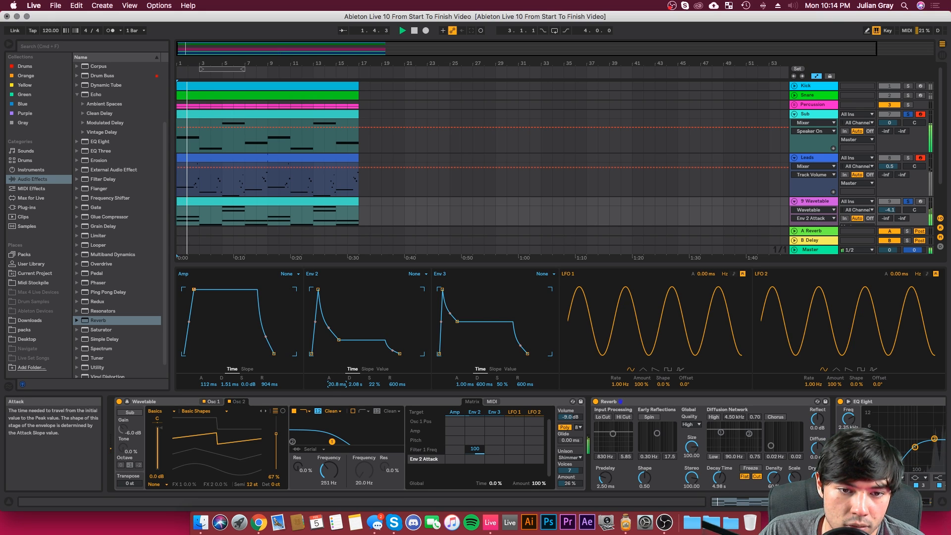
left_click_drag(337, 384, 337, 378)
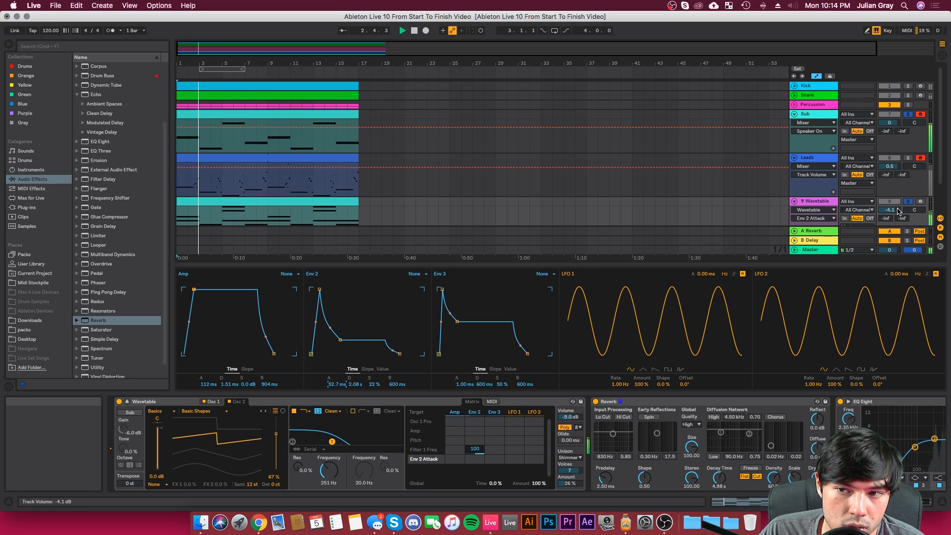
Step: Lower the Wavetable track's volume to -7.3 dB and reduce Env 2's modulation of Filter 1 Freq to 53
left_click_drag(891, 210, 890, 224)
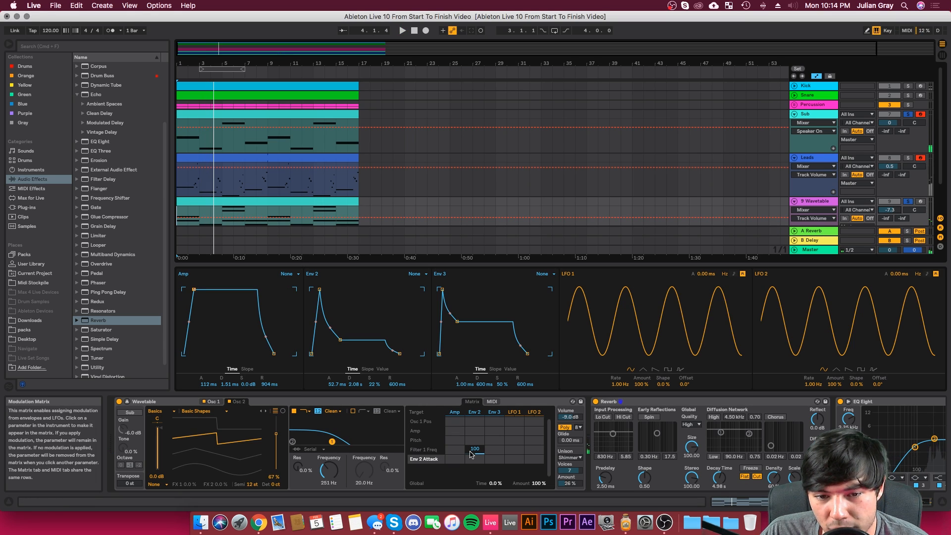
left_click_drag(475, 449, 474, 459)
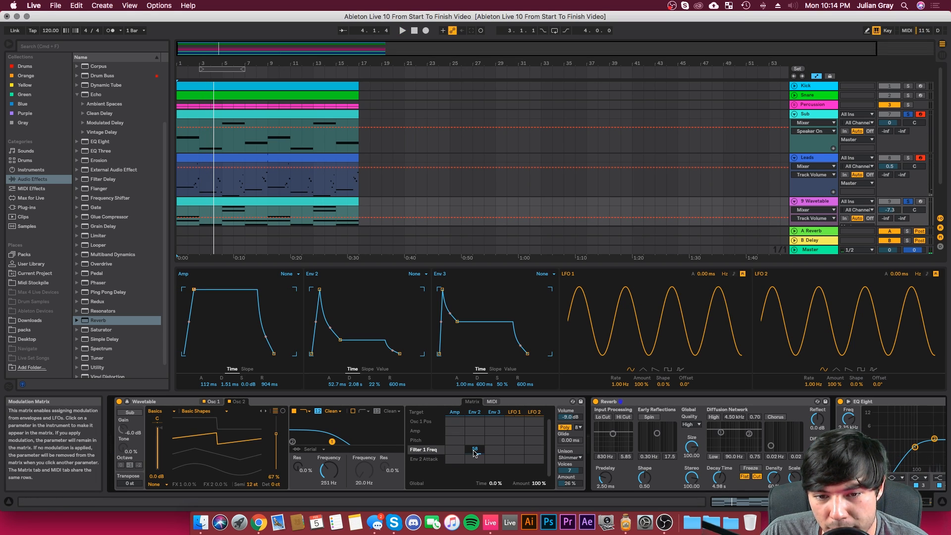
key("space")
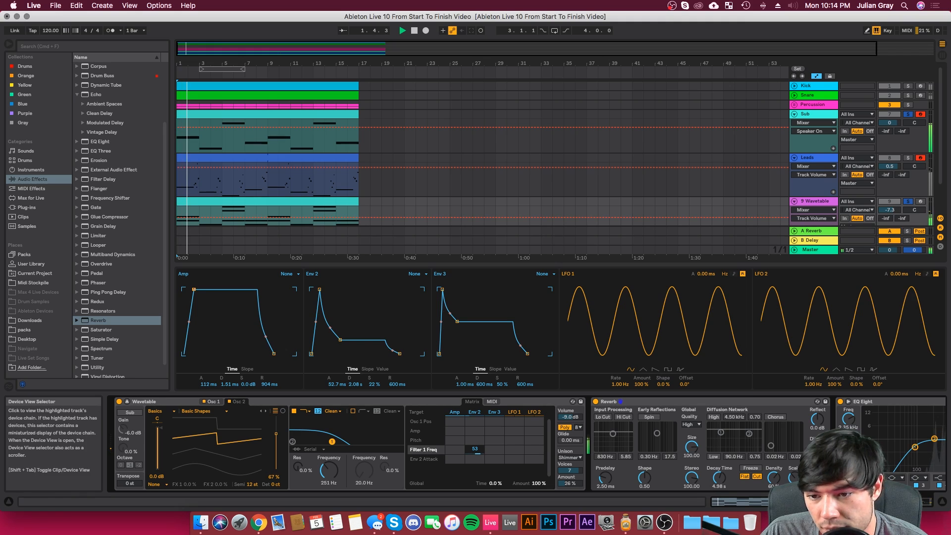
Step: Set EQ Eight's band 4 to 1.90 kHz and -5.83 dB, and choose its filter type
scroll(805, 445, "right", 5)
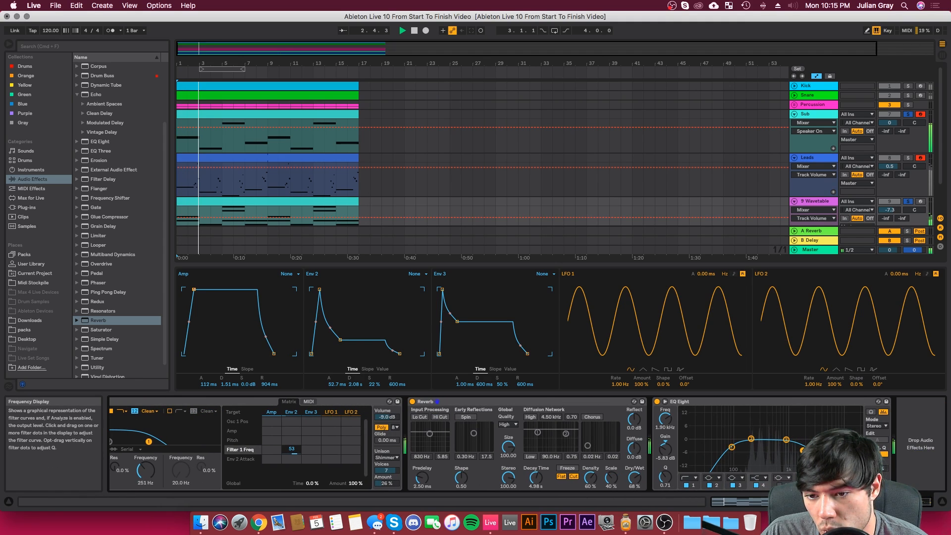
left_click(764, 478)
left_click(763, 467)
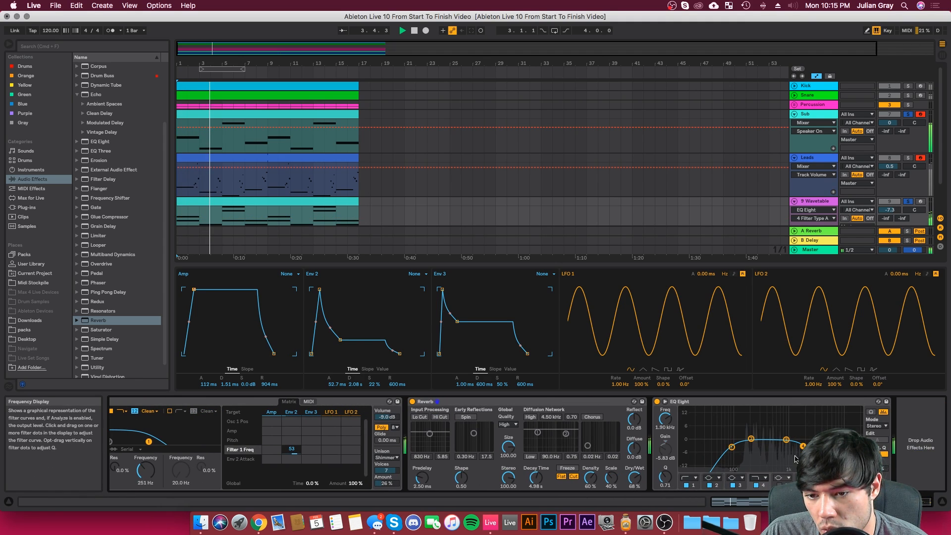
Step: Move EQ Eight's band 4 to 2.72 kHz and set the Wavetable track's volume to -6.9 dB
left_click_drag(795, 459, 802, 460)
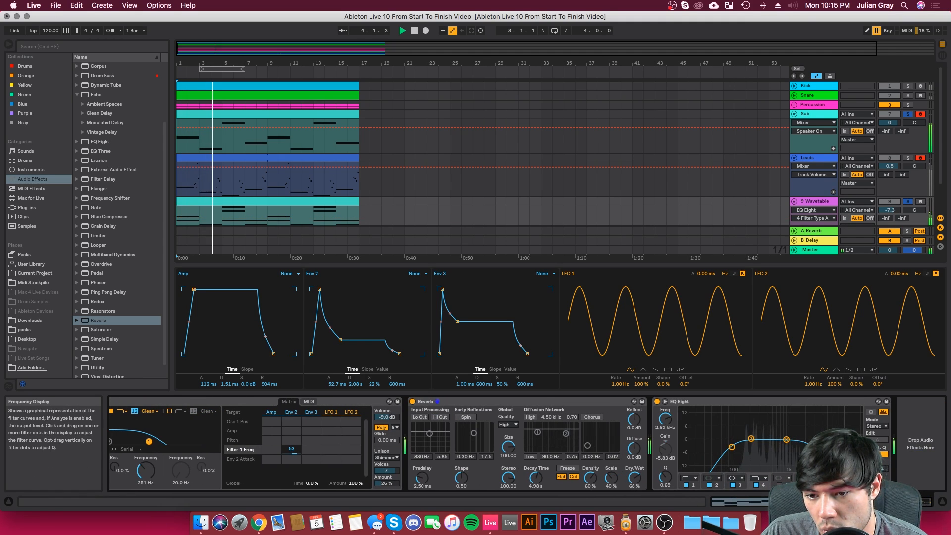
left_click(890, 210)
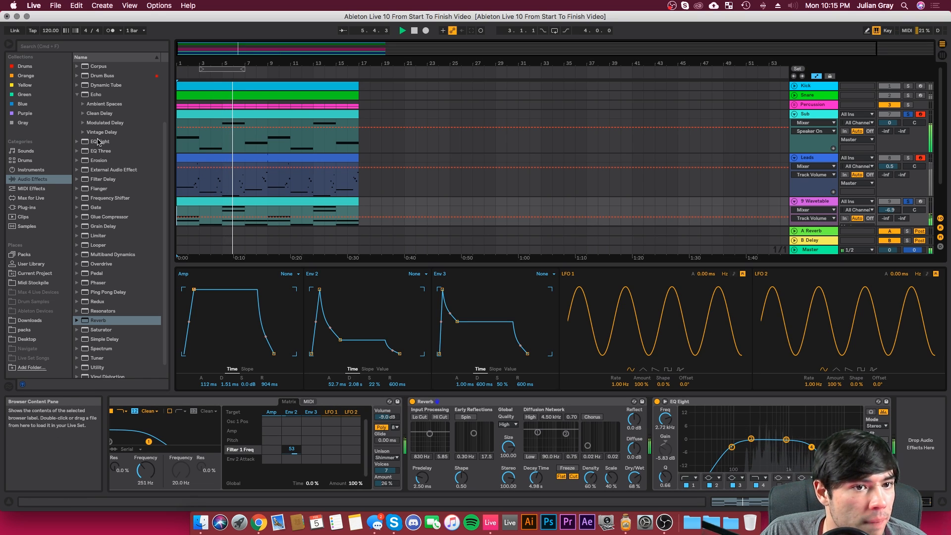
Step: Add a Ping Pong Delay before the Reverb with 46% Dry/Wet and its bandpass filter near 2 kHz, width 3.85
scroll(107, 191, "down", 1)
left_click_drag(108, 279, 401, 449)
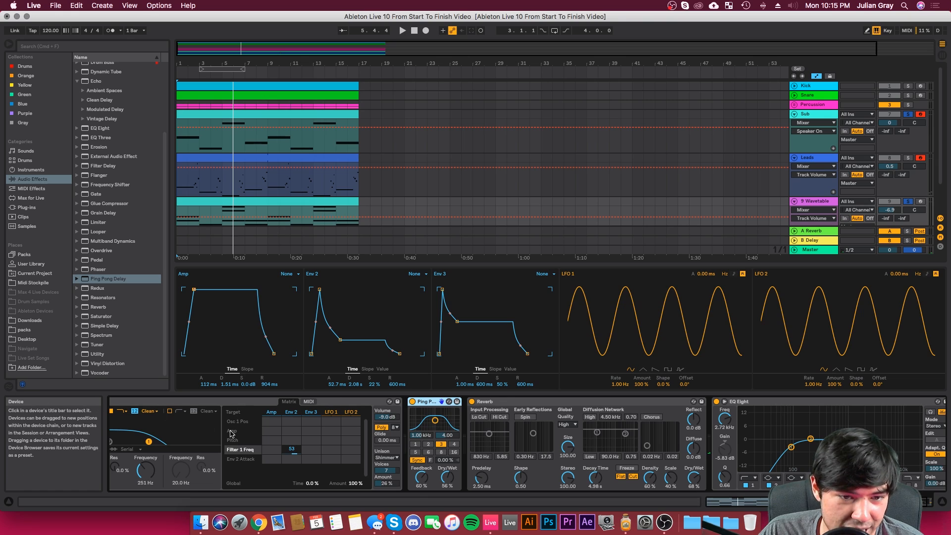
left_click_drag(446, 479, 446, 483)
left_click_drag(434, 422, 440, 421)
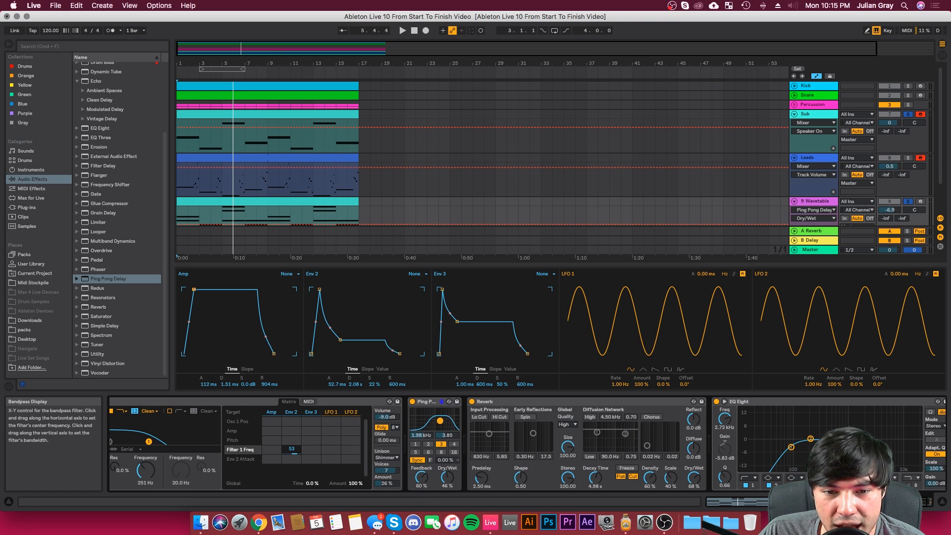
Step: During playback, set the Ping Pong Delay to beat division 2, filter 3.16 kHz with width 5.39, and 45% Dry/Wet
key("space")
left_click_drag(448, 477, 442, 478)
left_click(454, 445)
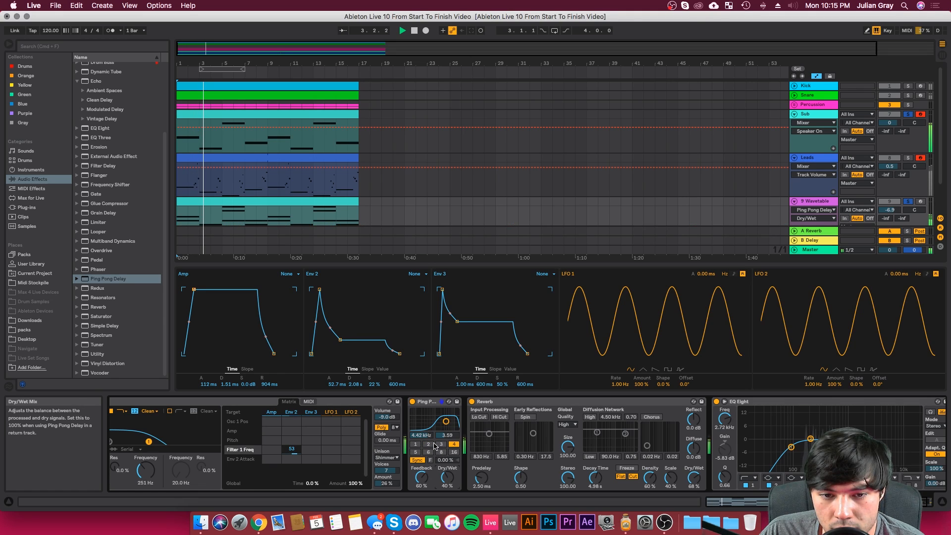
left_click(429, 444)
left_click_drag(446, 422, 444, 422)
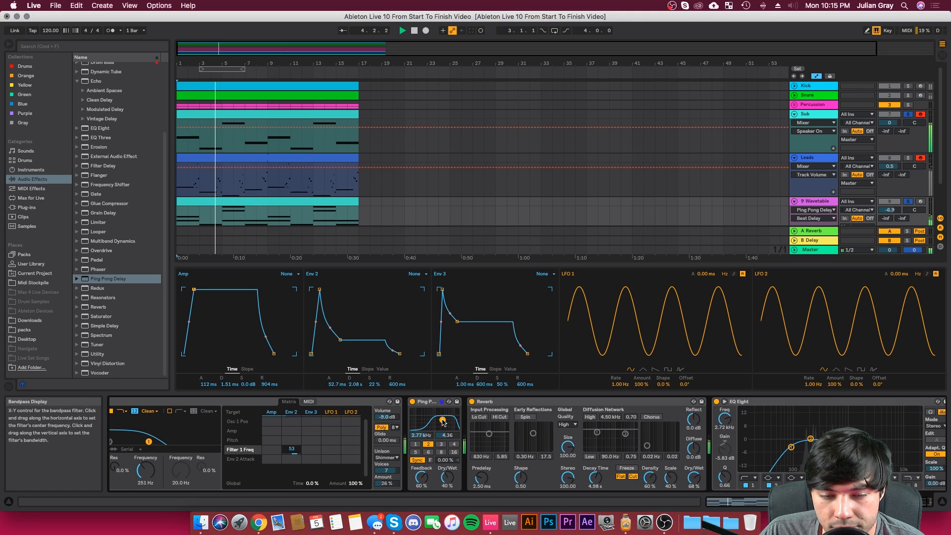
left_click(447, 477)
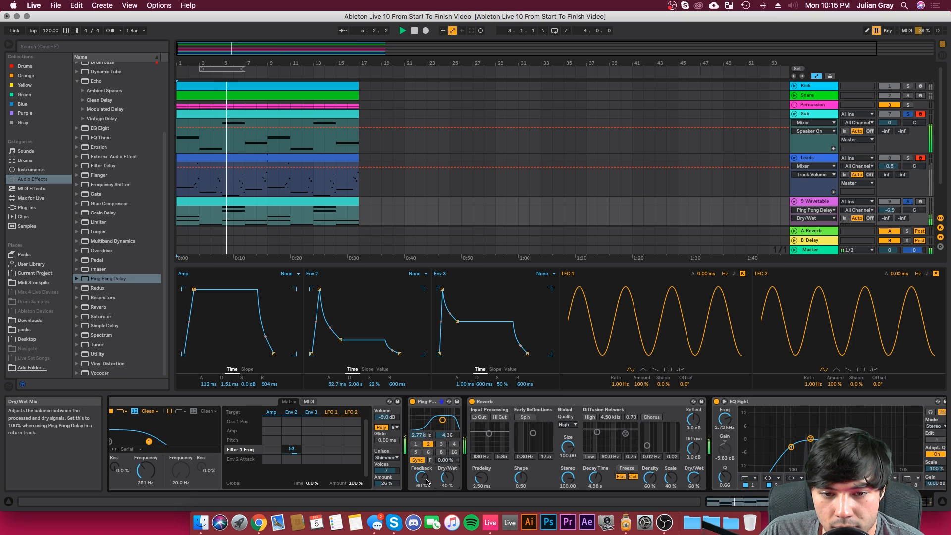
left_click_drag(447, 477, 447, 474)
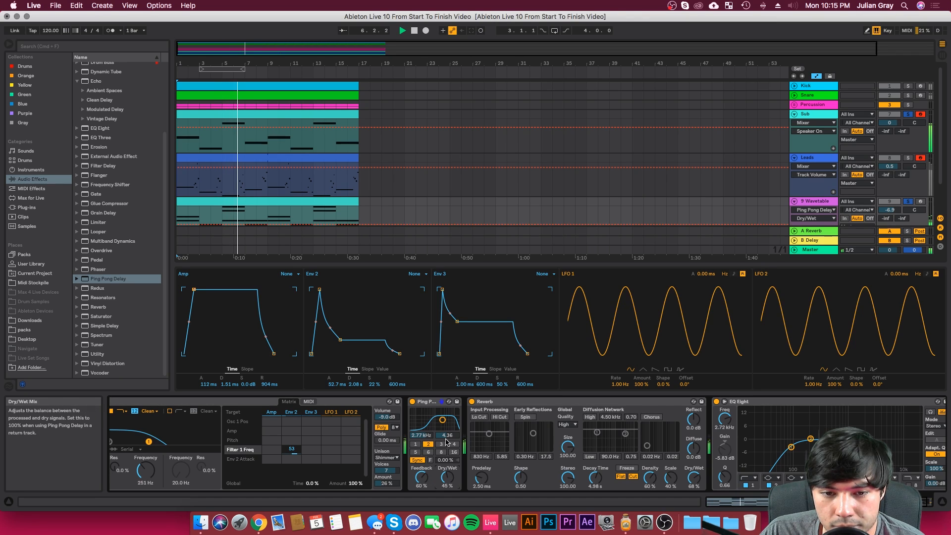
left_click_drag(443, 420, 444, 419)
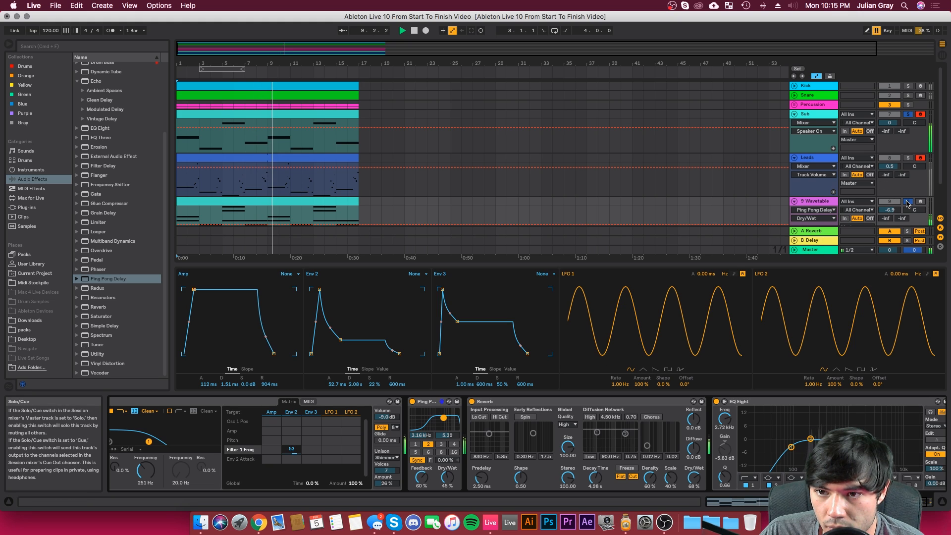
Step: Raise the Wavetable chord track's volume to -2.5 dB
left_click_drag(891, 209, 891, 198)
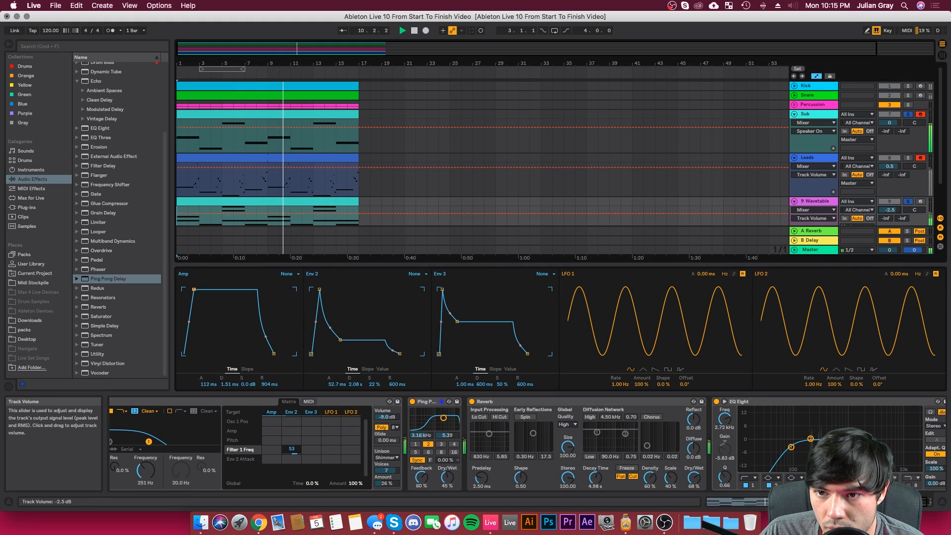
left_click(815, 202)
left_click_drag(924, 502, 949, 506)
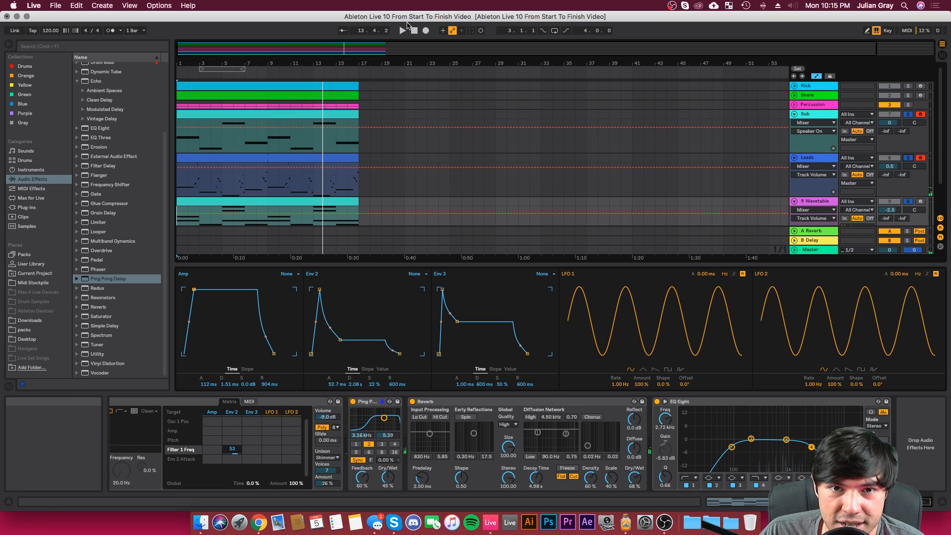
Step: Play the loop from the start and check the output gain of the Leads track's Compressor
key("space")
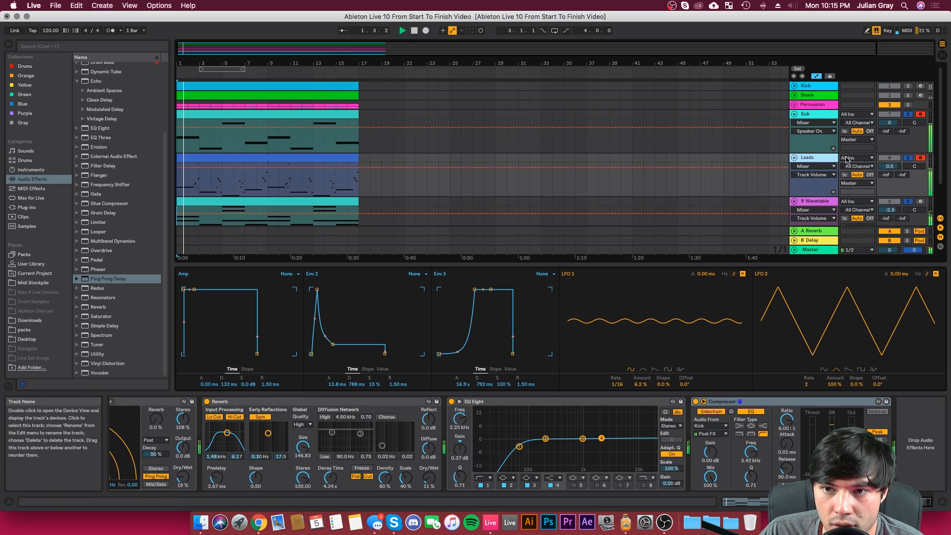
left_click(845, 162)
left_click(852, 445)
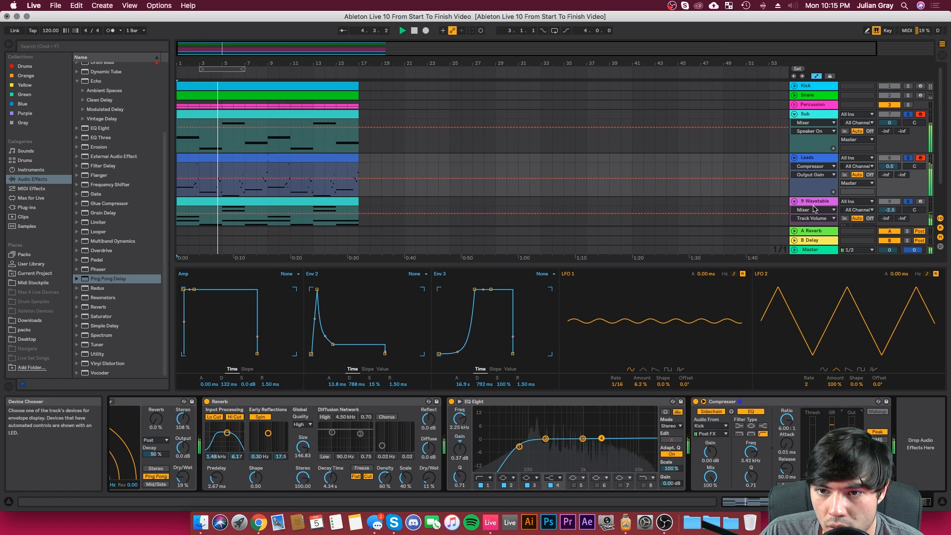
Step: Lower the 9 Wavetable track's volume to -6.0 dB and rename the track Pad
left_click(879, 213)
left_click_drag(879, 213, 880, 216)
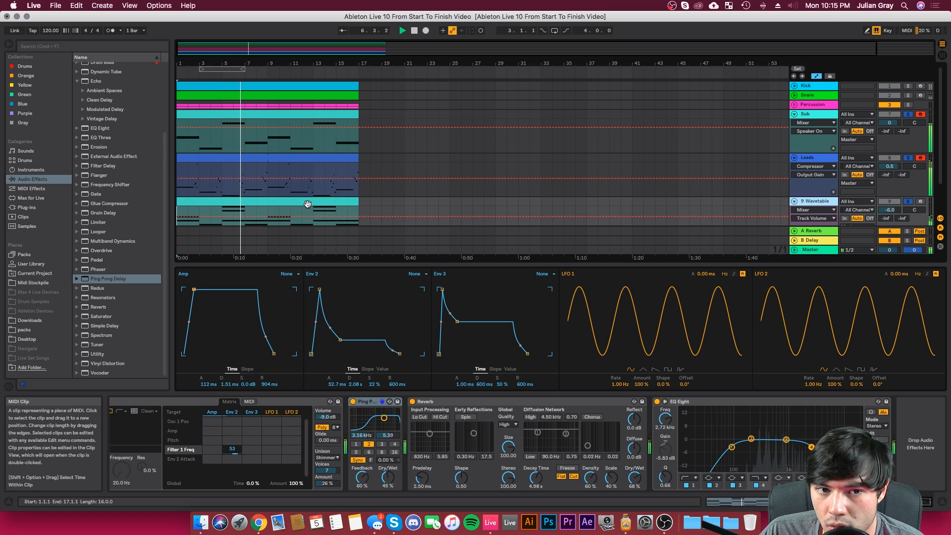
left_click(844, 243)
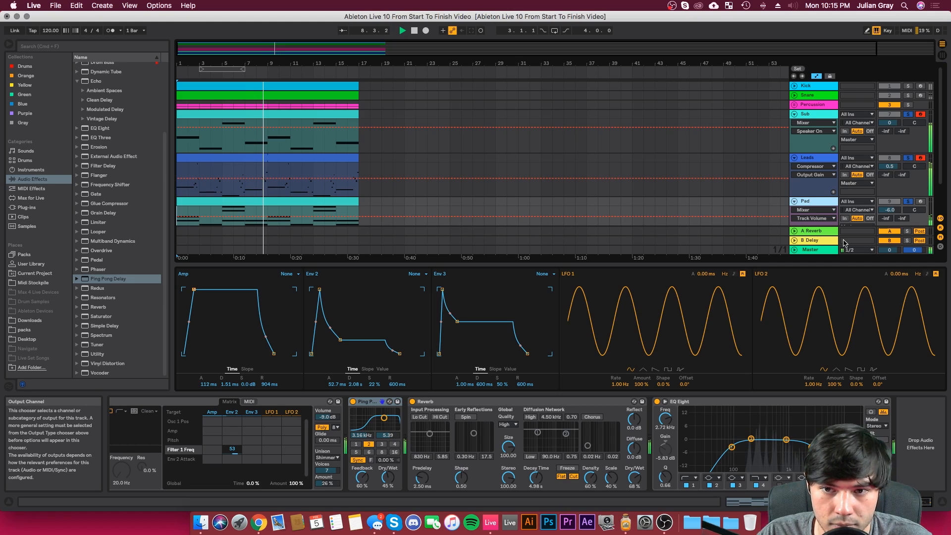
Step: Balance the layers by setting the Pad track's volume to -6.1 dB and the Leads track's volume to 0.2 dB
scroll(320, 207, "down", 3)
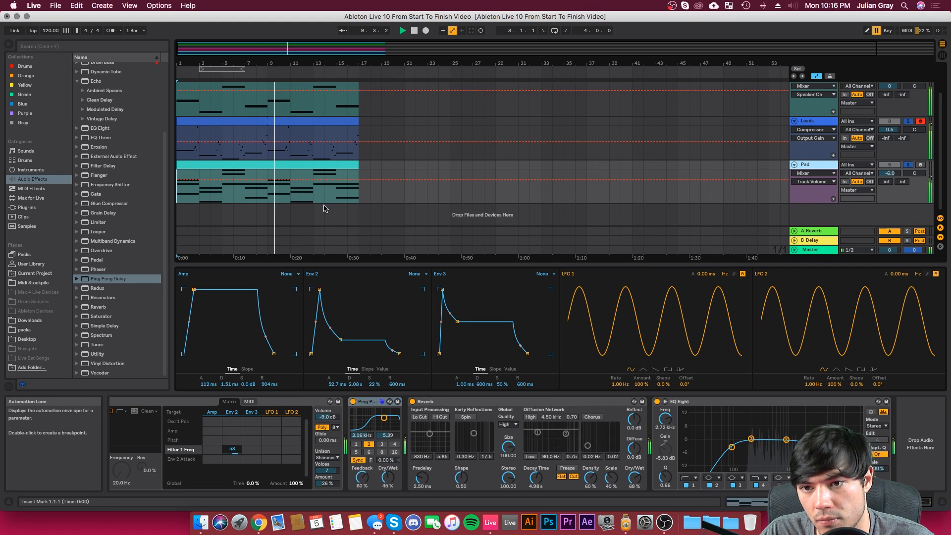
left_click_drag(888, 176, 888, 178)
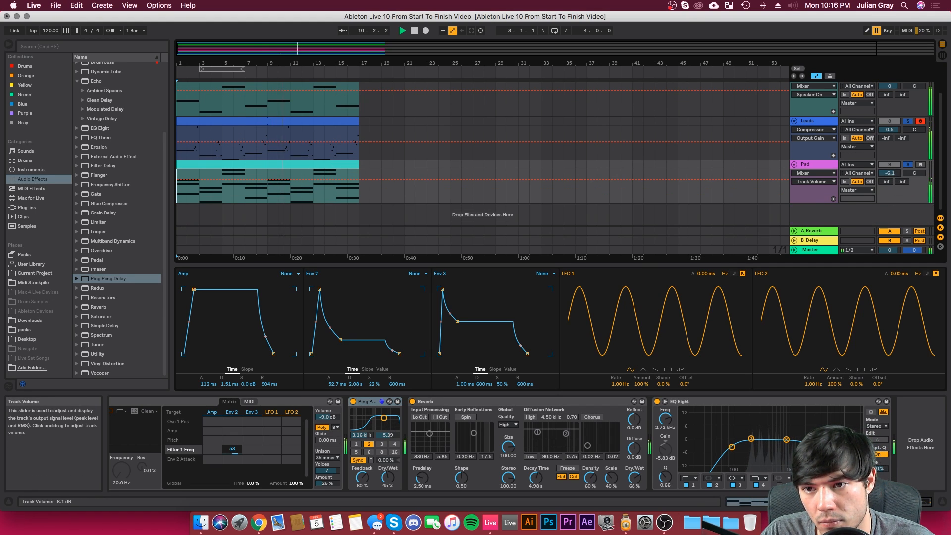
left_click(818, 166)
left_click(809, 122)
left_click_drag(890, 130, 890, 132)
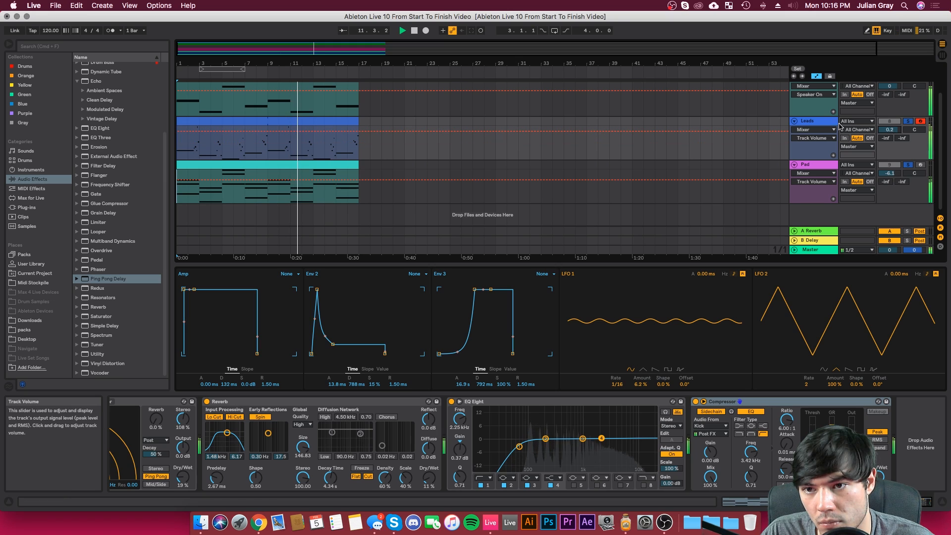
Step: Delete the Echo device from the Leads track's device chain
left_click(813, 122)
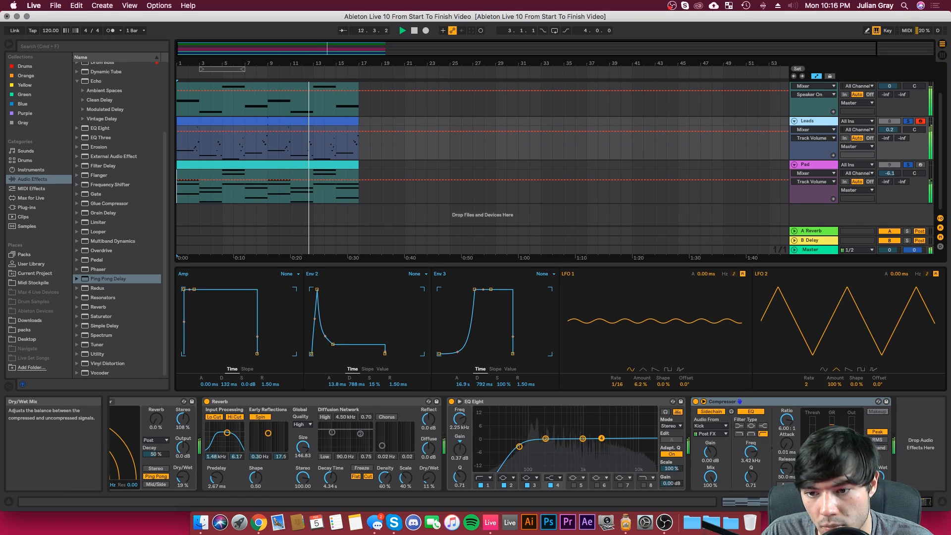
left_click(736, 502)
left_click(655, 403)
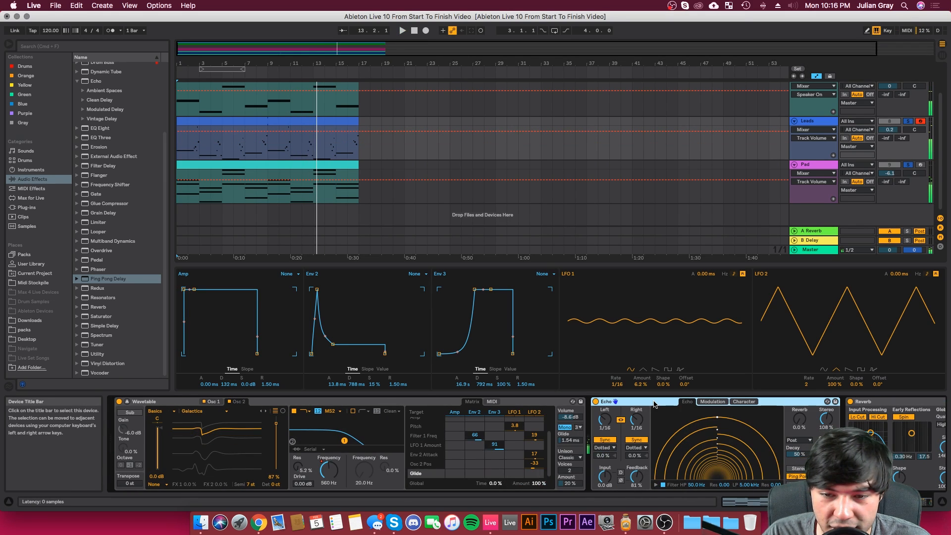
key("Delete")
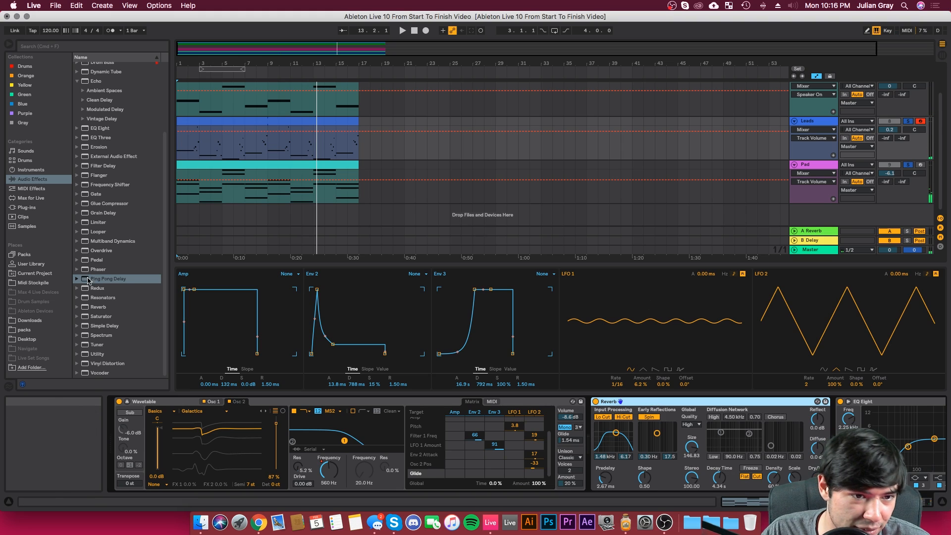
Step: Add a Ping Pong Delay before the Leads track's Reverb, with its filter at 631 Hz, width 3.59, and 37% Dry/Wet
left_click(112, 280)
left_click_drag(554, 440, 613, 431)
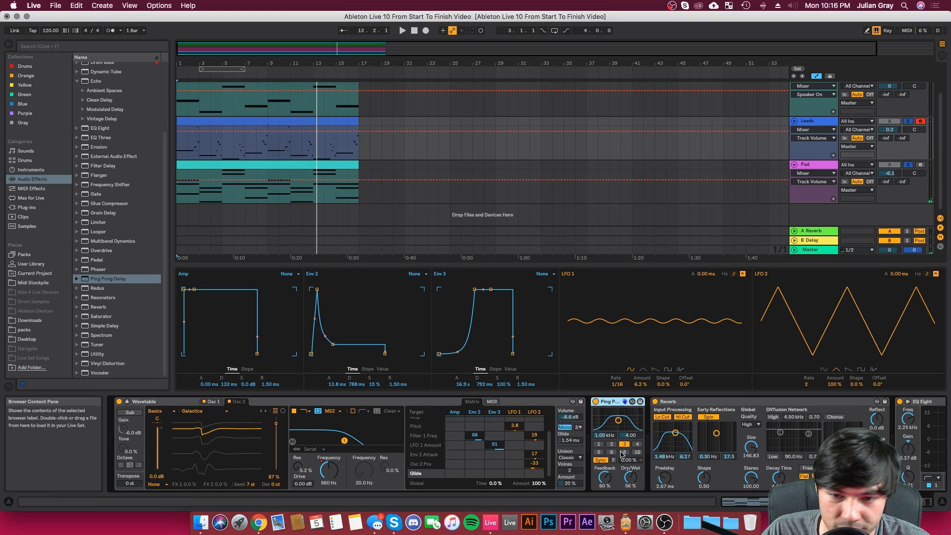
key("space")
left_click_drag(631, 477, 631, 487)
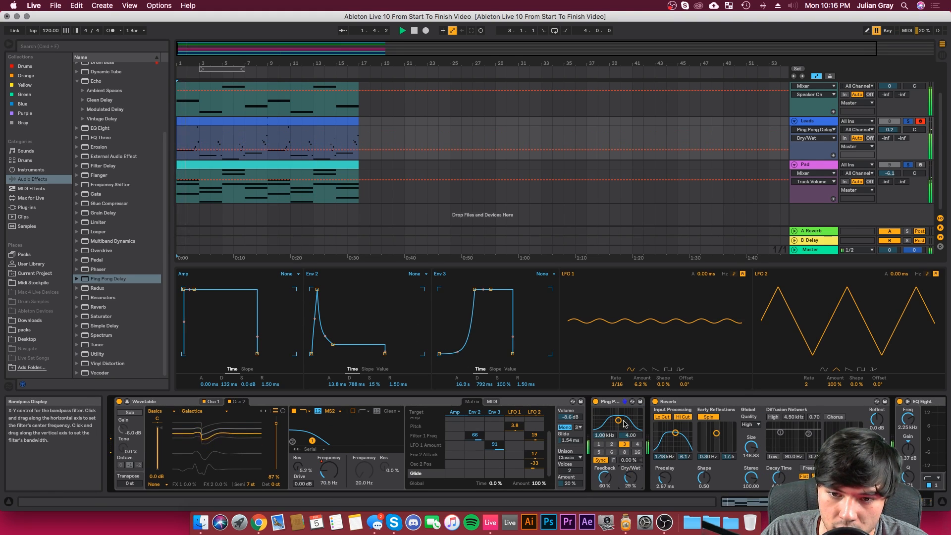
mouse_move(619, 420)
left_mouse_down()
mouse_move(626, 420)
mouse_move(615, 422)
left_mouse_up()
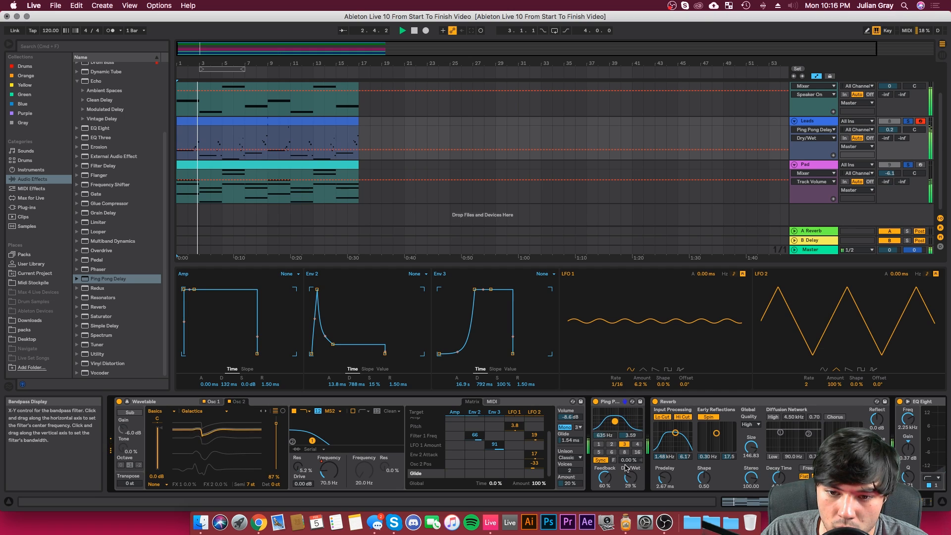
left_click_drag(630, 479, 631, 473)
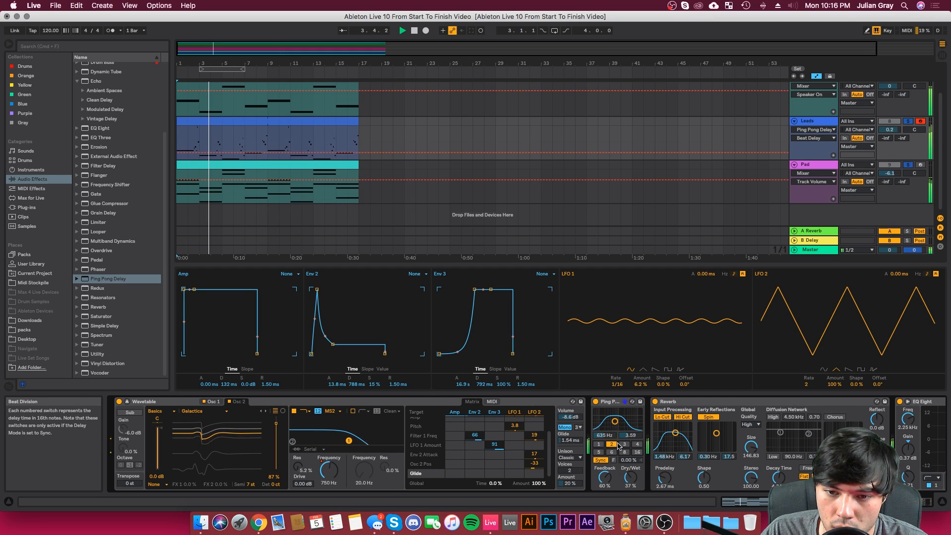
Step: Set the Leads Ping Pong Delay to beat division 2, filter 1.73 kHz with width 4.36, and 41% Dry/Wet
left_click(612, 444)
left_click_drag(615, 421, 616, 422)
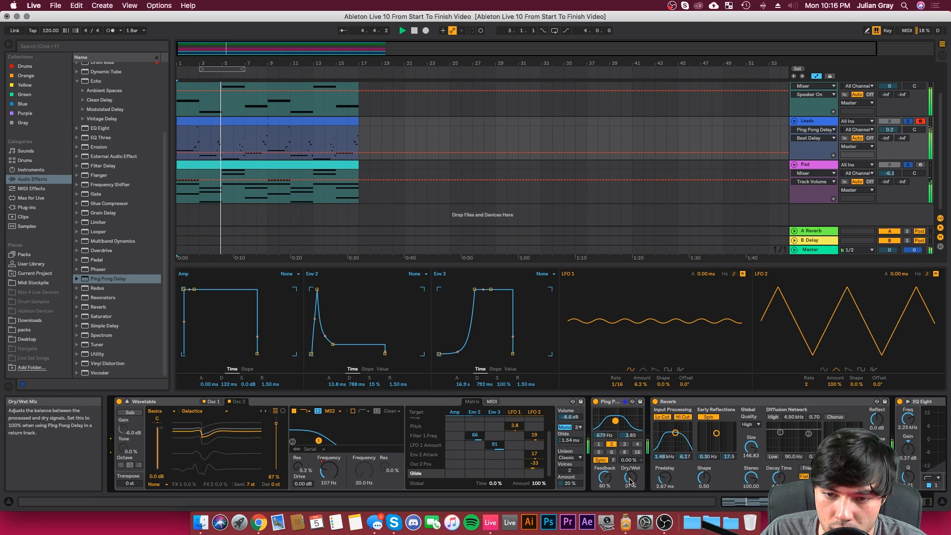
left_click_drag(630, 480, 630, 477)
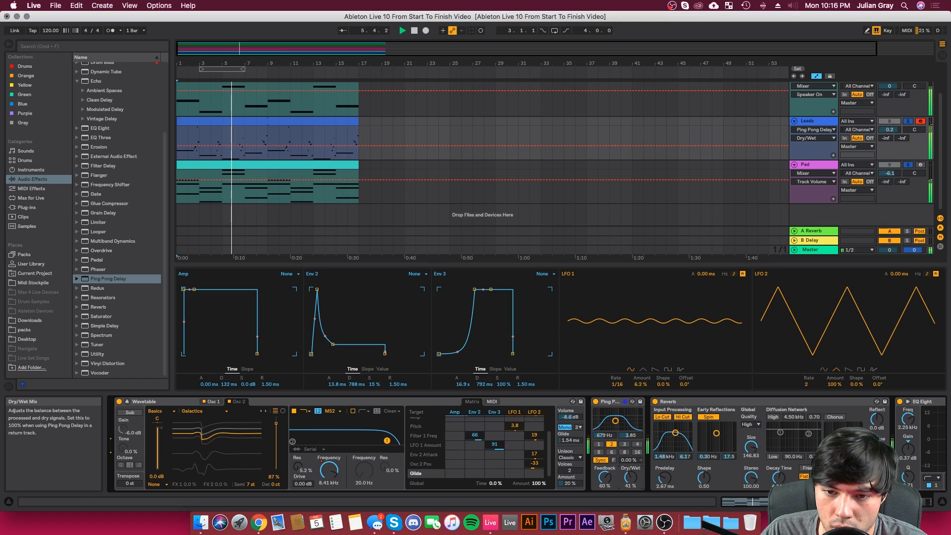
left_click_drag(615, 421, 622, 420)
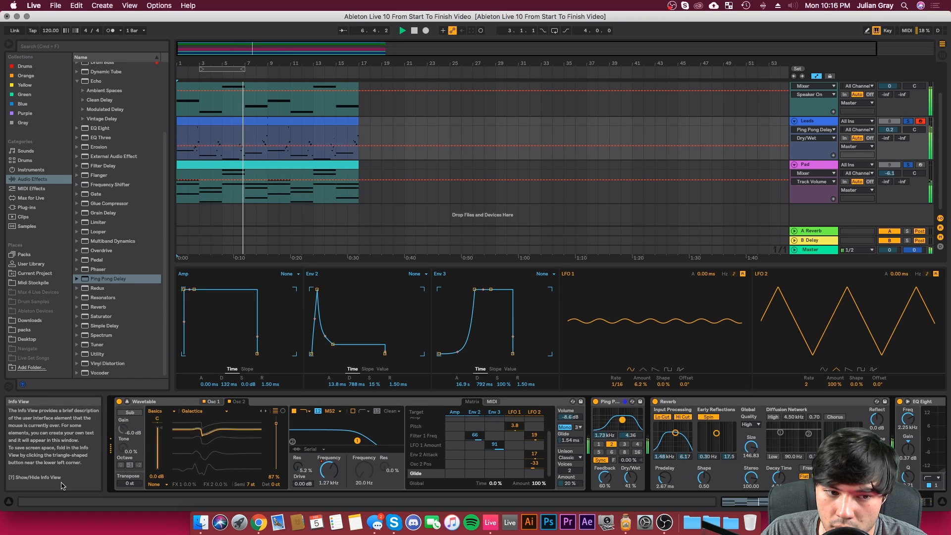
Step: Hide the Info View and refine the Leads Ping Pong Delay to 2.12 kHz, width 3.08 and 42% Dry/Wet
left_click(8, 502)
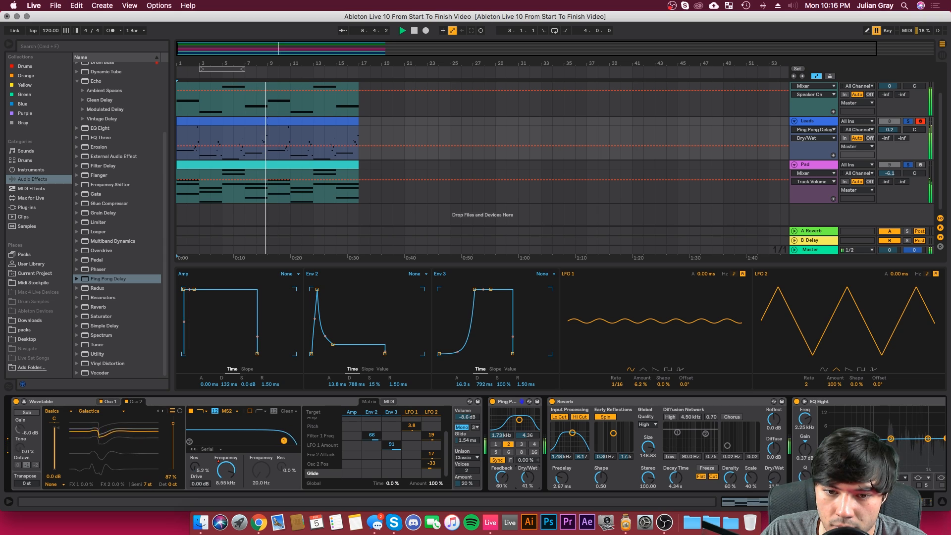
left_click_drag(528, 472, 528, 468)
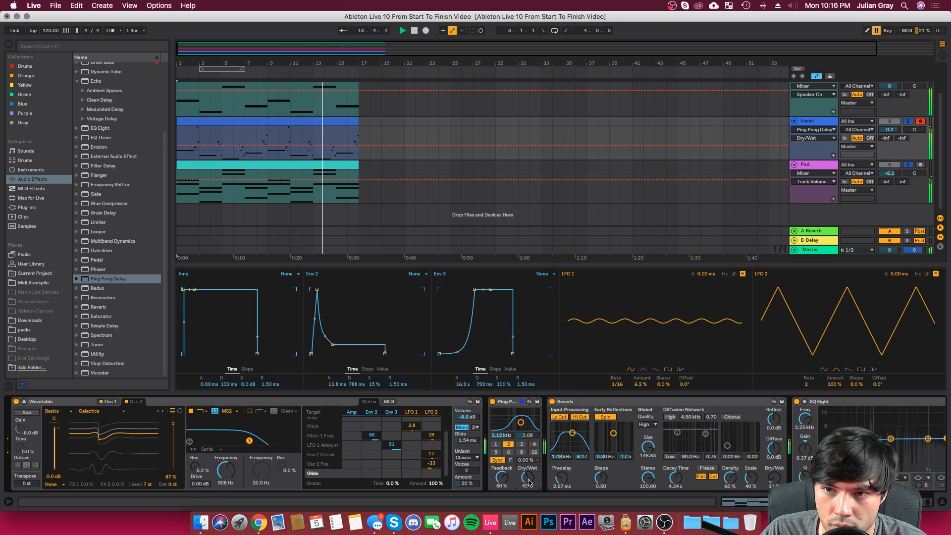
Step: Lower the Leads track's volume to -0.3 dB and go to its Compressor's output gain
left_click_drag(890, 130, 890, 132)
left_click(818, 121)
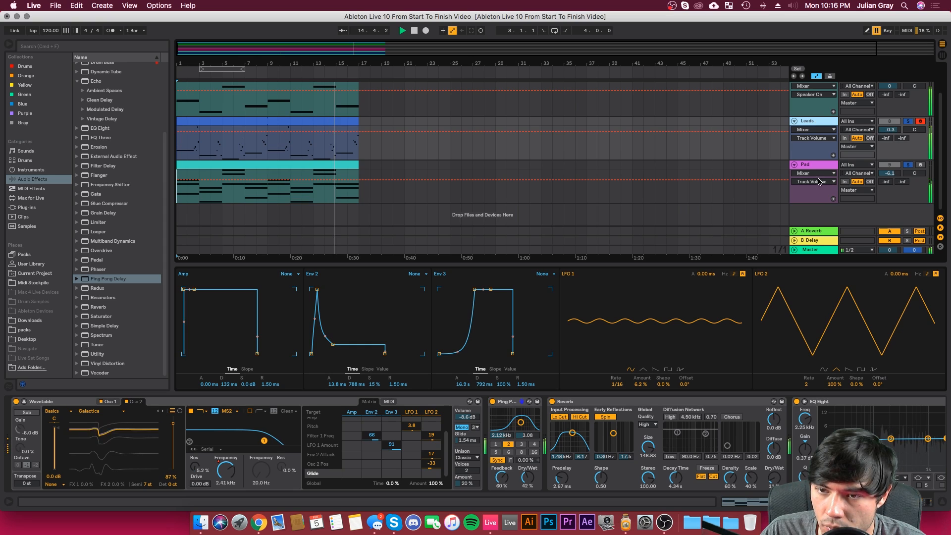
left_click_drag(865, 502, 893, 502)
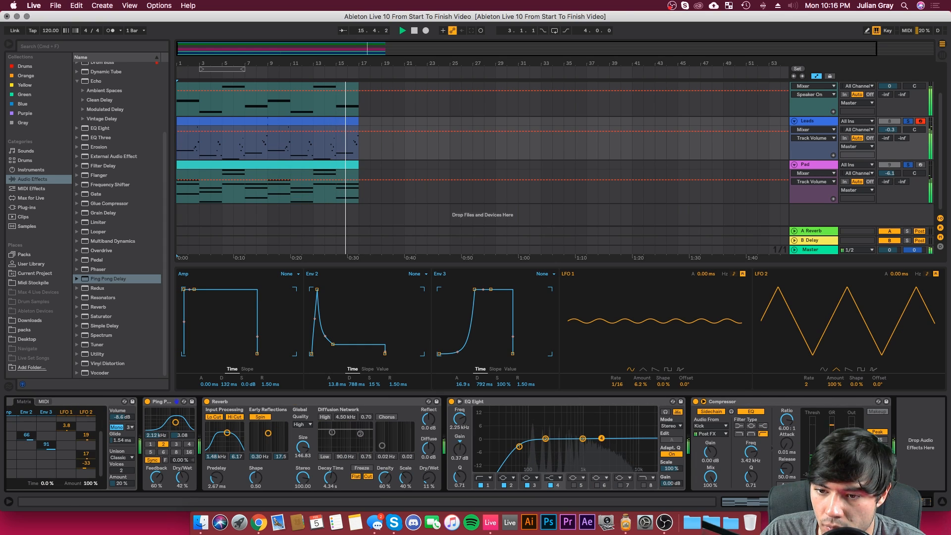
left_click(854, 444)
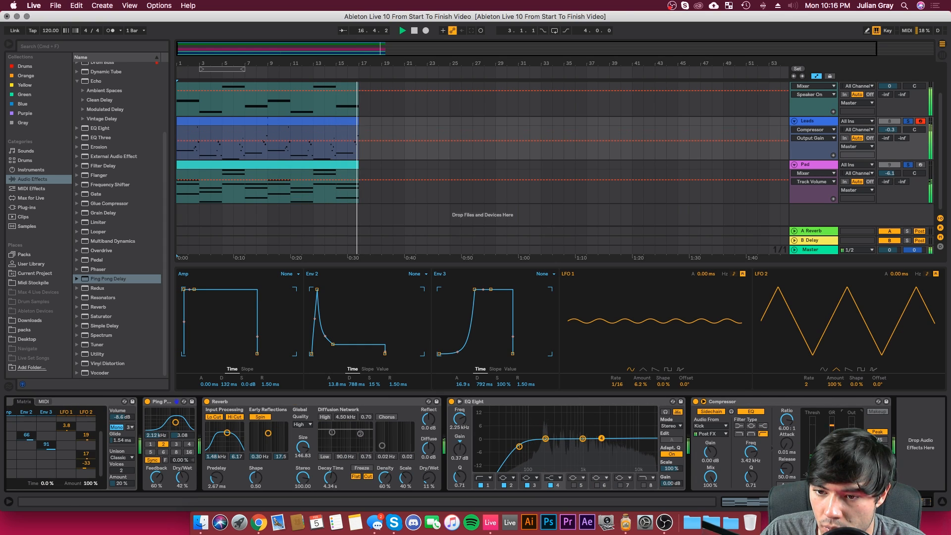
Step: Duplicate the Leads track
left_click(827, 122)
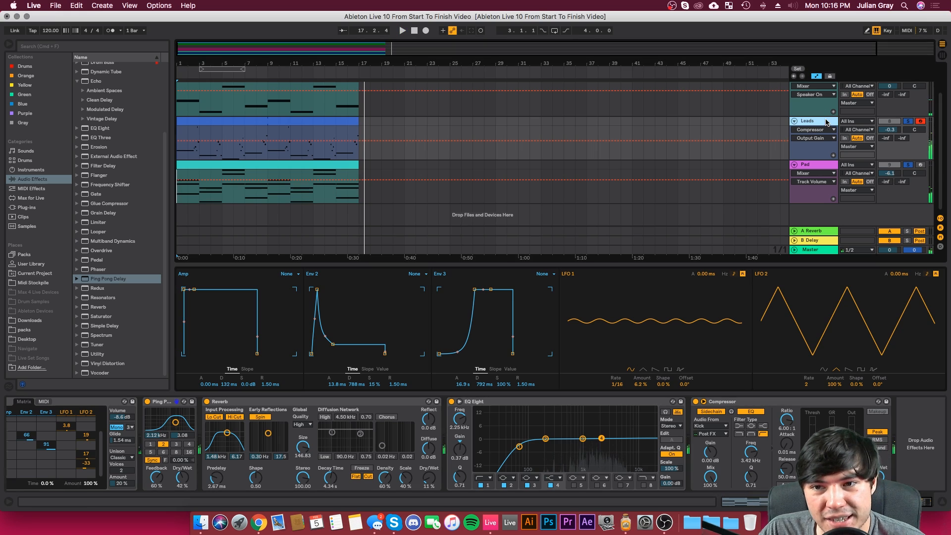
right_click(806, 123)
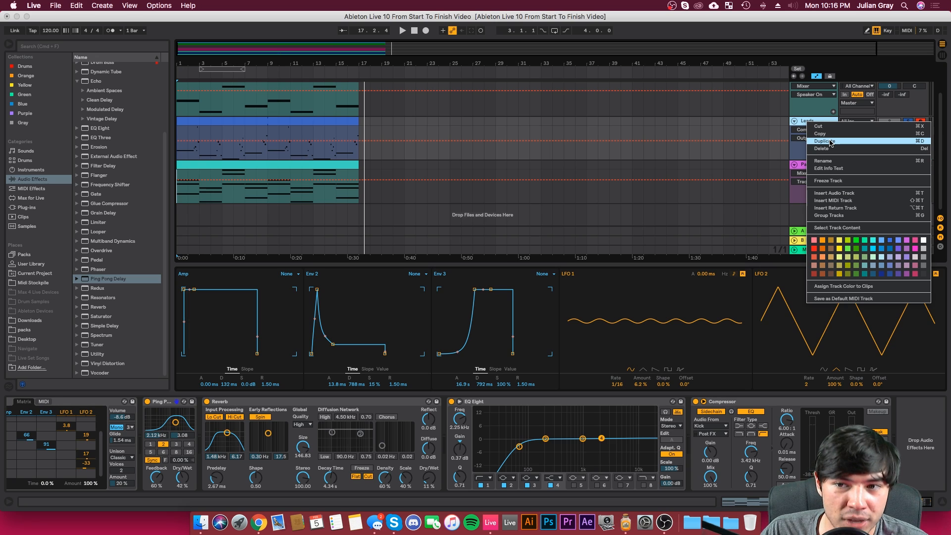
left_click(831, 142)
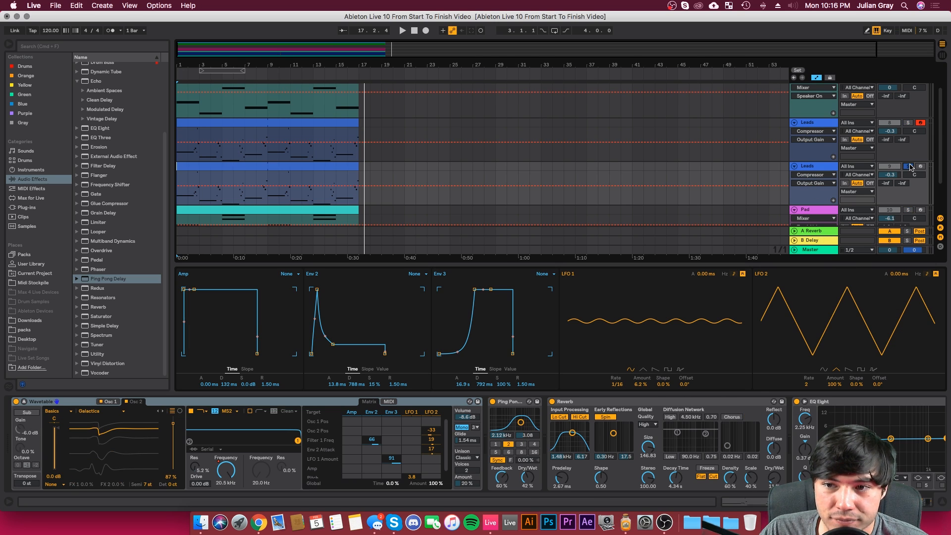
Step: Transpose all notes in the duplicate Leads track's first clip up one octave and lower that track's volume to -5.8 dB
double_click(284, 166)
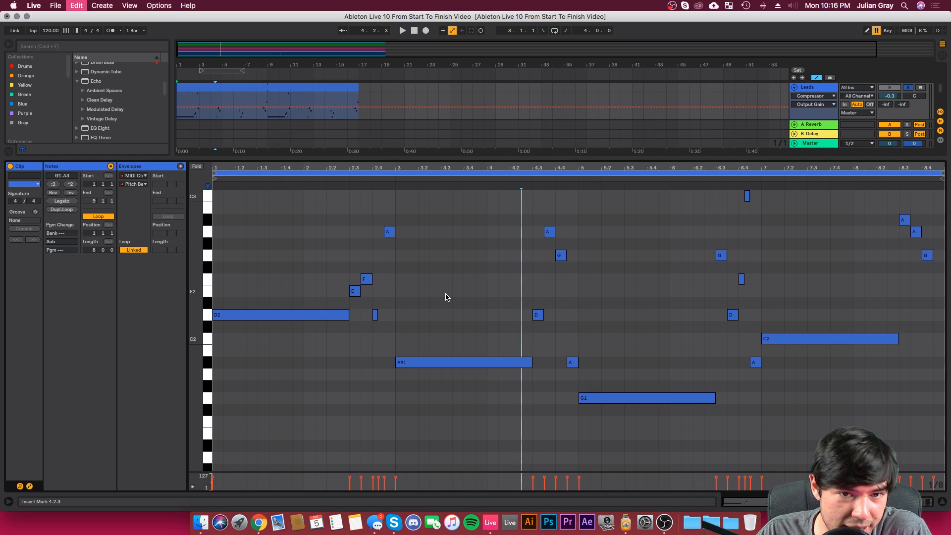
key("super+a")
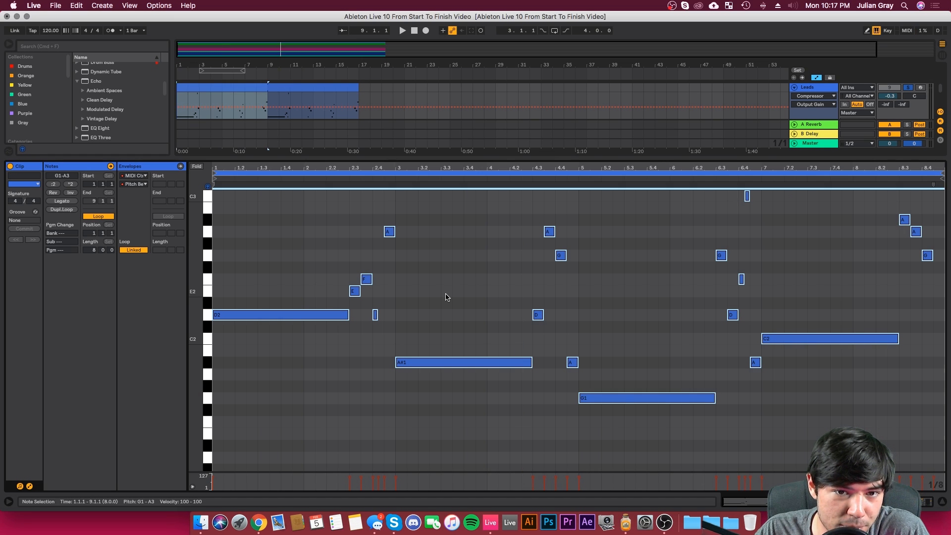
key("shift+Up")
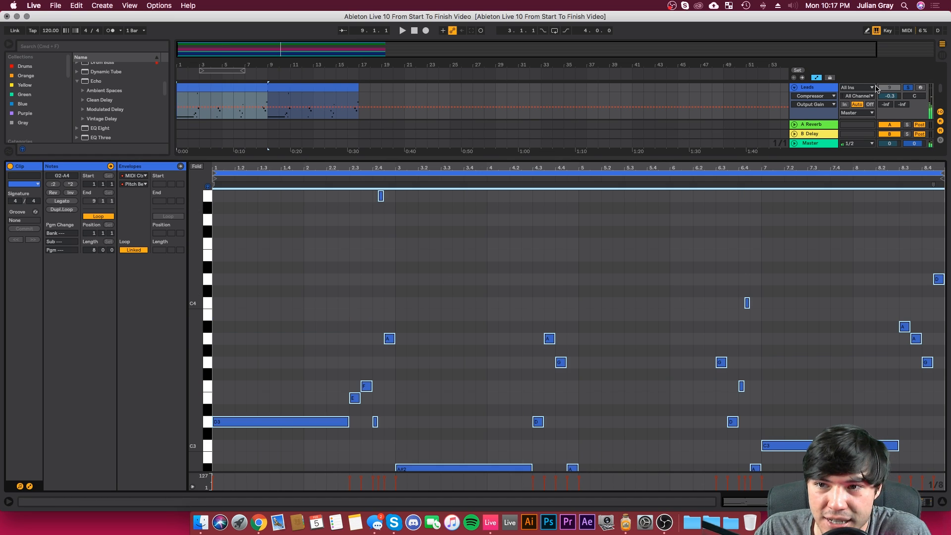
left_click_drag(890, 96, 890, 108)
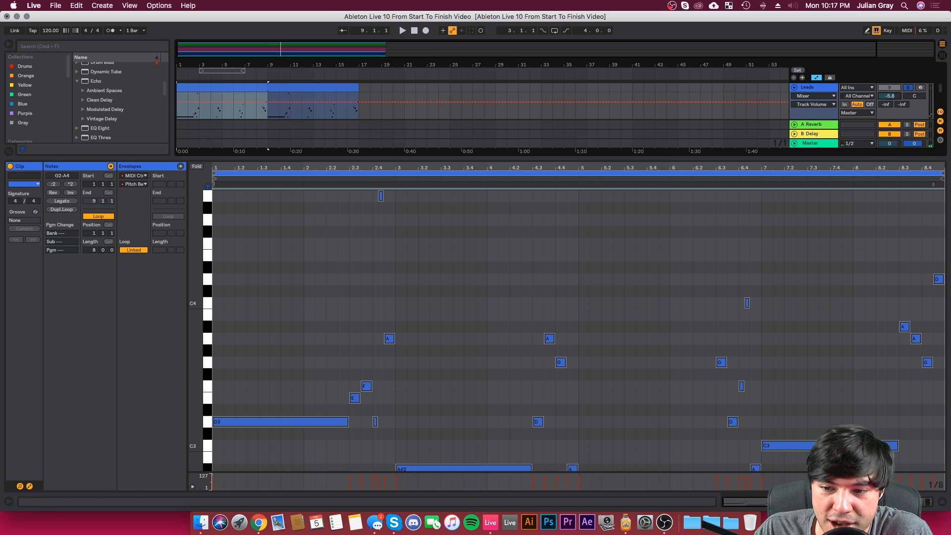
Step: Return to the duplicate's devices and look through the Instrument Rack's Mallets presets in the instrument library
key("shift+Tab")
left_click(31, 170)
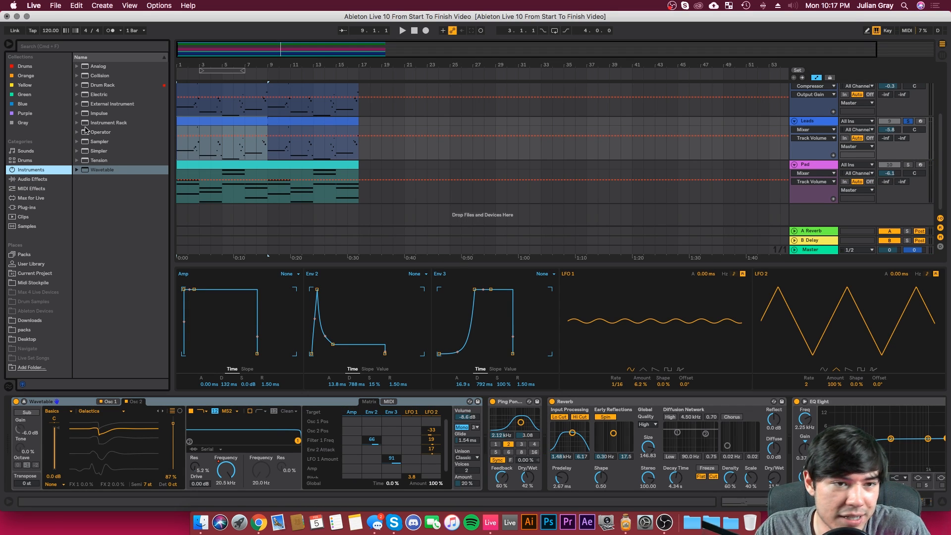
left_click(365, 153)
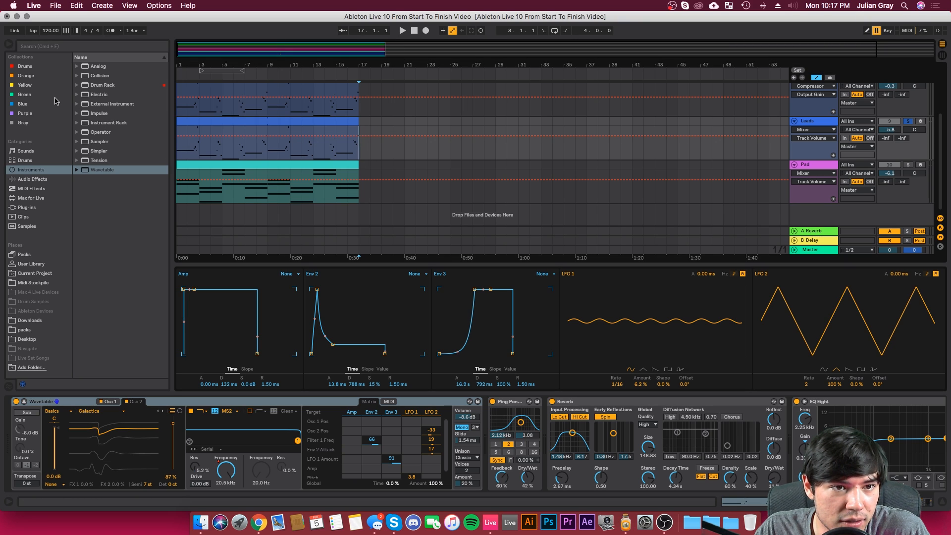
left_click(77, 123)
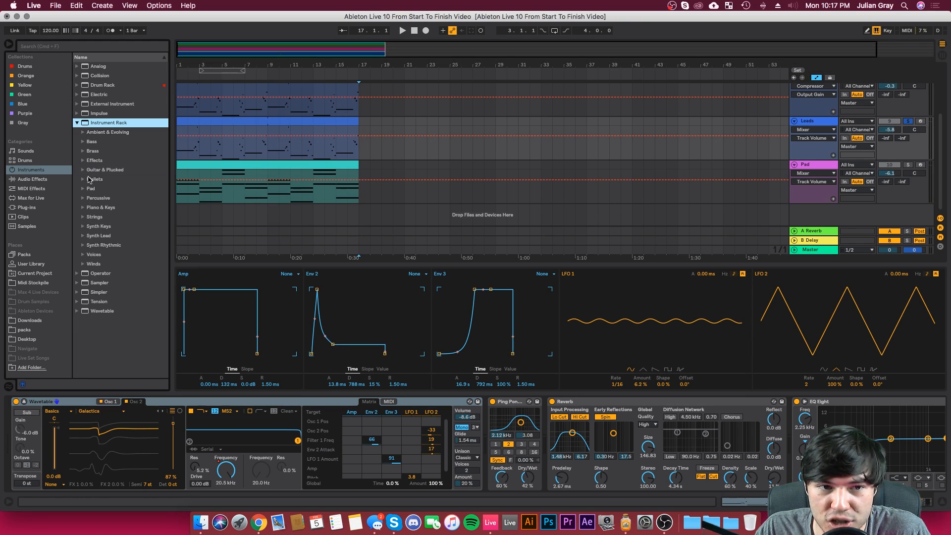
left_click(83, 180)
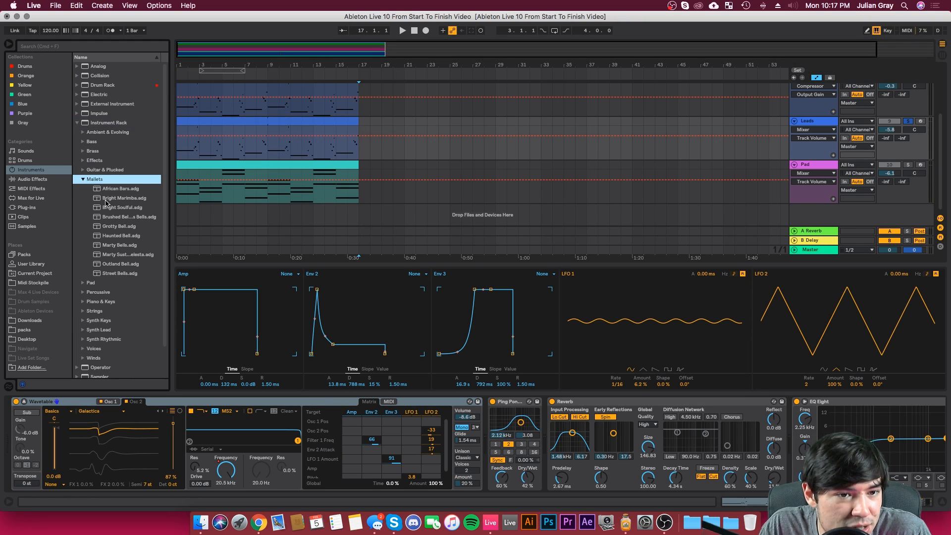
scroll(106, 202, "down", 1)
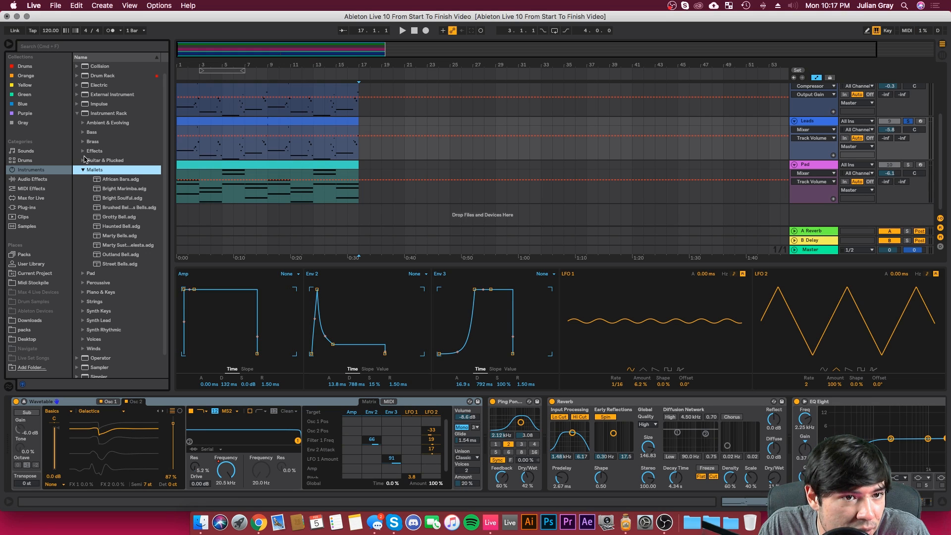
scroll(84, 159, "up", 1)
left_click(76, 122)
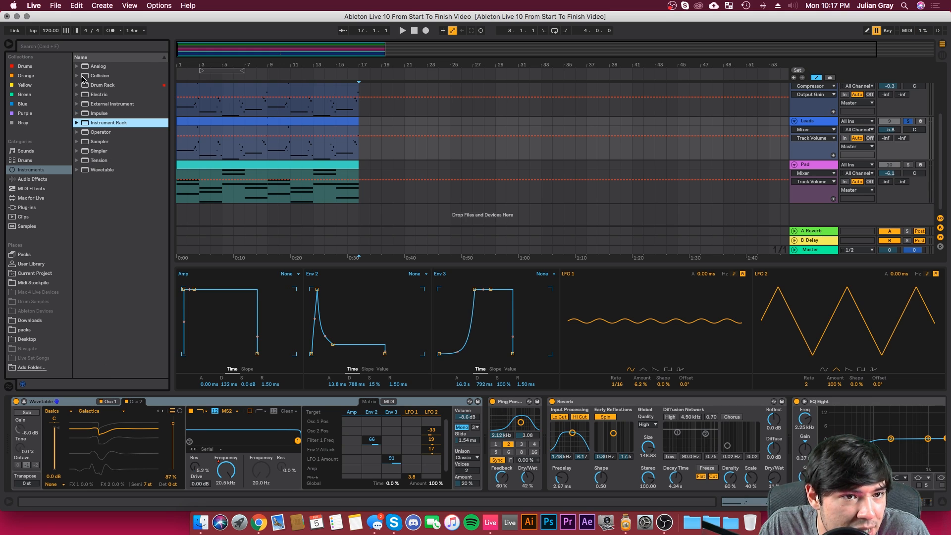
Step: Replace the duplicate Leads track's Wavetable with the Collision mallet preset Marimba1 Classic
left_click(77, 76)
left_click(82, 123)
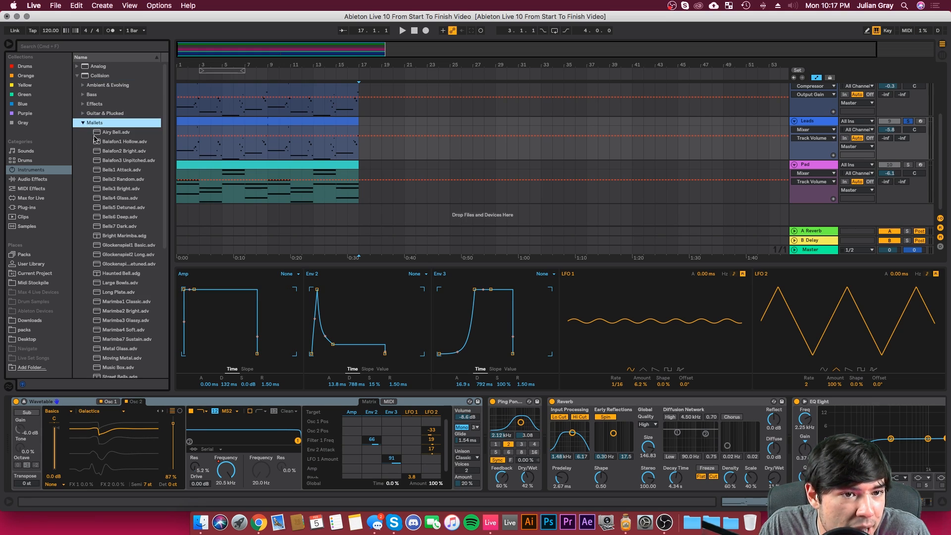
scroll(140, 212, "down", 2)
left_click_drag(126, 246, 312, 128)
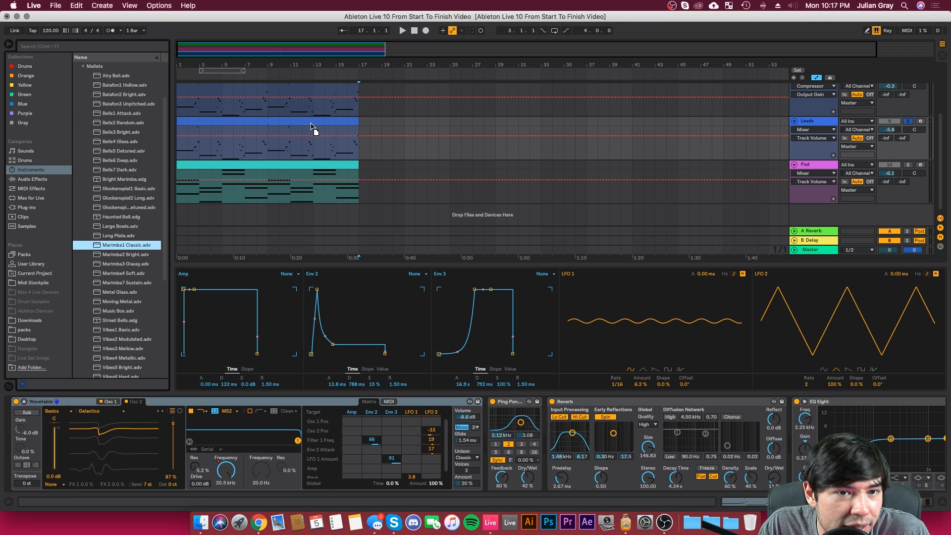
left_click_drag(403, 123, 403, 124)
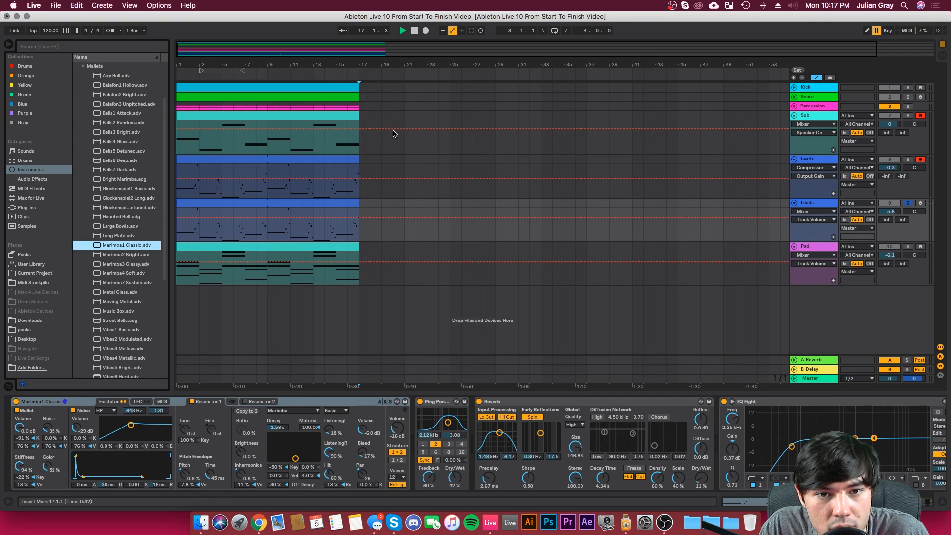
Step: Raise the duplicate Leads track to -2.4 dB and set its marimba to 4.22 s decay, 6.38 material and a 455 Hz noise filter
left_click(180, 236)
key("space")
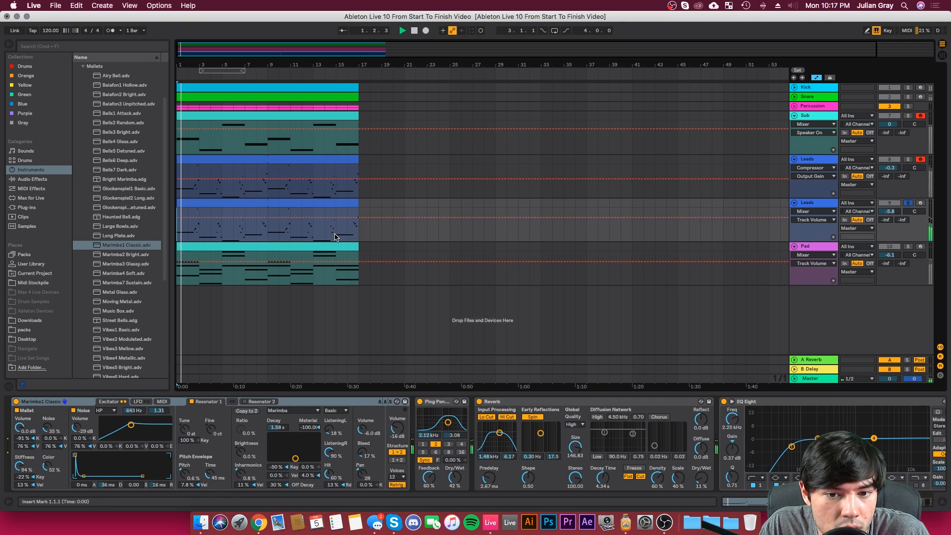
left_click_drag(887, 212, 887, 199)
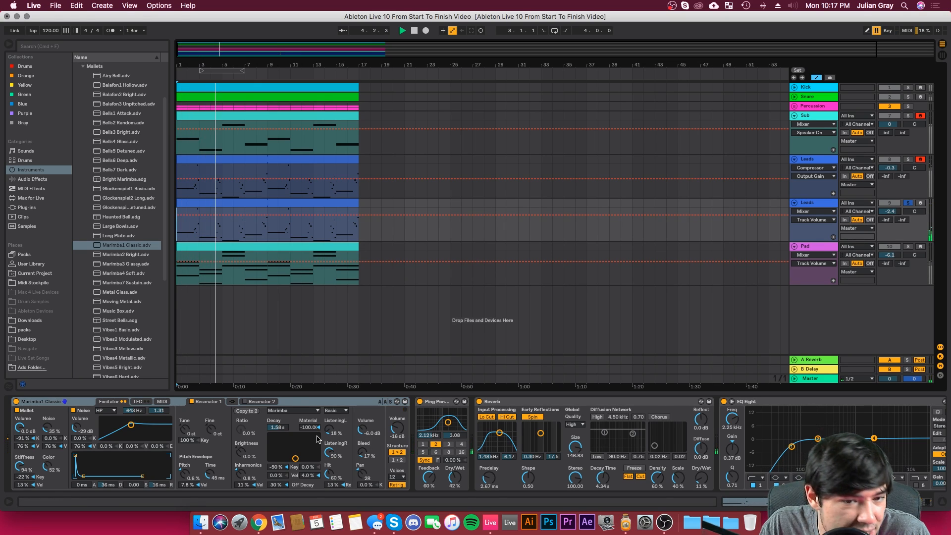
left_click_drag(296, 458, 303, 446)
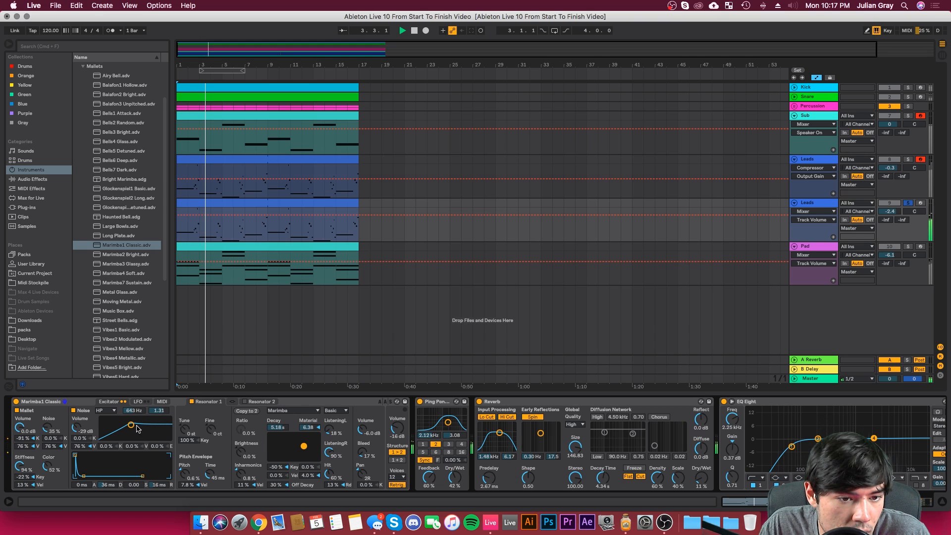
left_click_drag(131, 425, 82, 475)
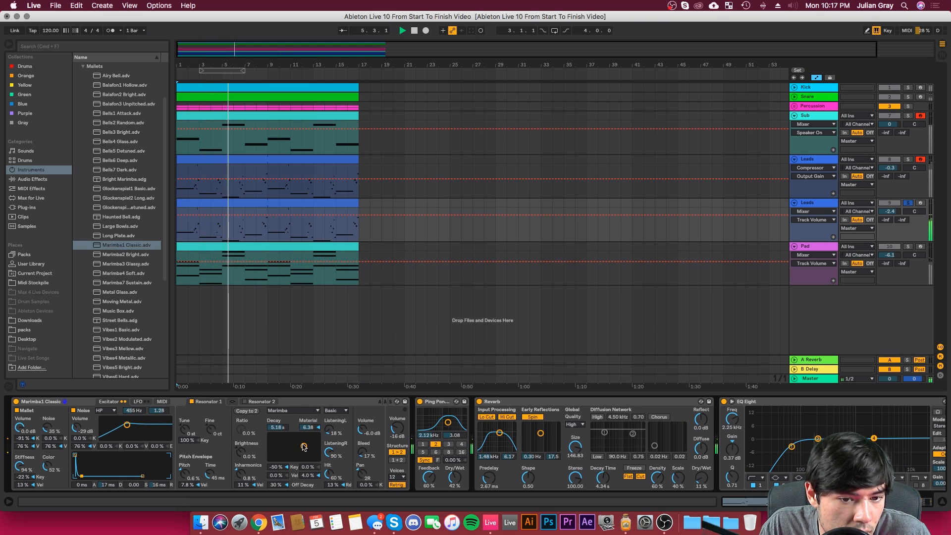
Step: Play both Leads tracks together from the start and set the duplicate's volume to -2.3 dB
left_click(813, 202)
left_click_drag(891, 211, 890, 213)
key("space")
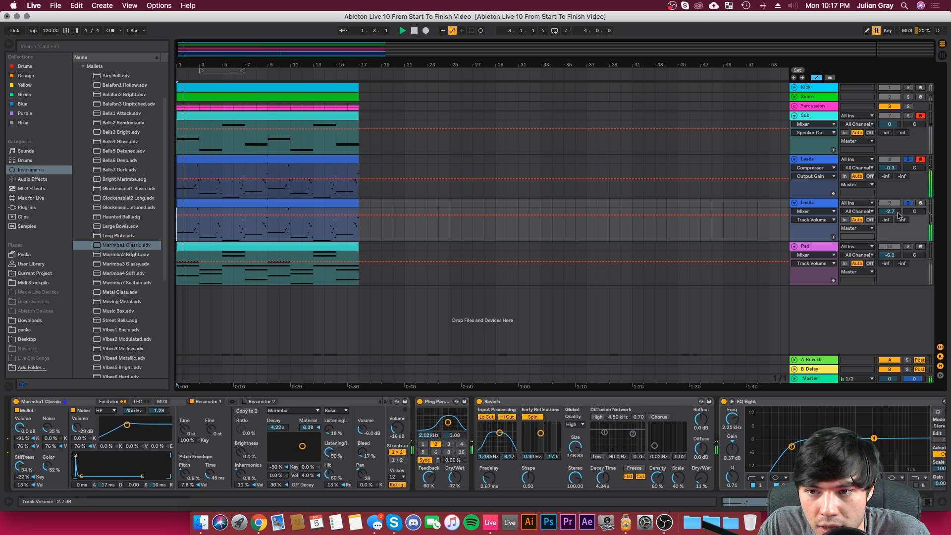
Step: In the duplicate's EQ Eight, boost band 4 by 2.11 dB at 2.35 kHz and cut band 3 by 1.61 dB at 574 Hz
left_click_drag(874, 438, 875, 437)
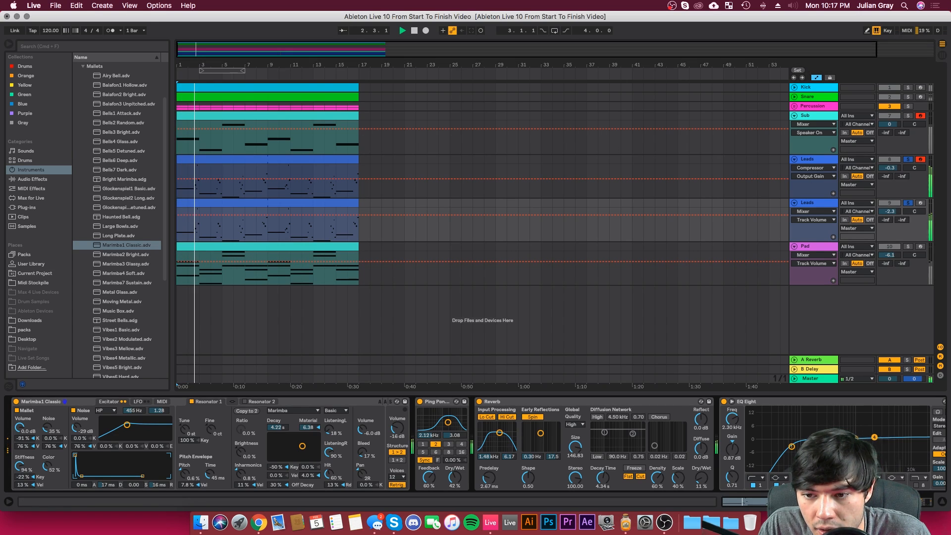
scroll(875, 435, "right", 6)
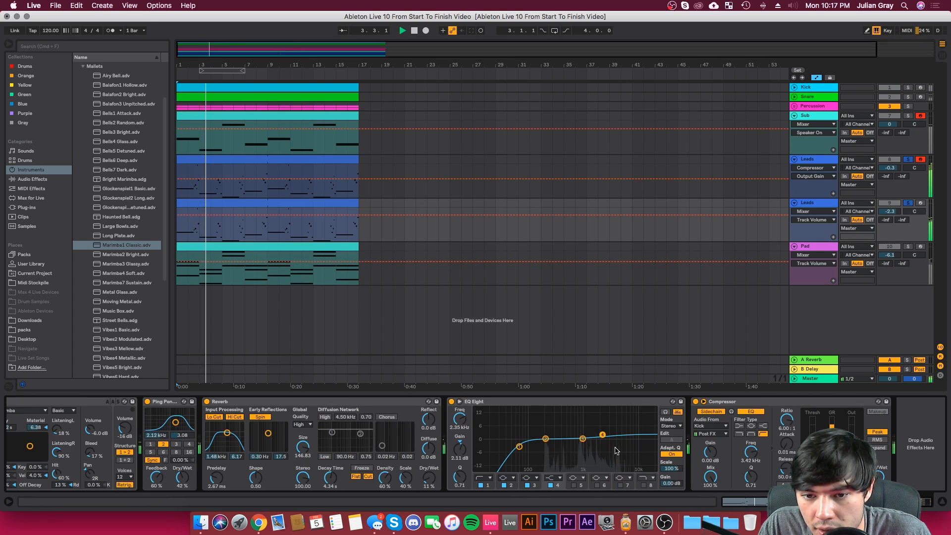
left_click_drag(583, 438, 570, 443)
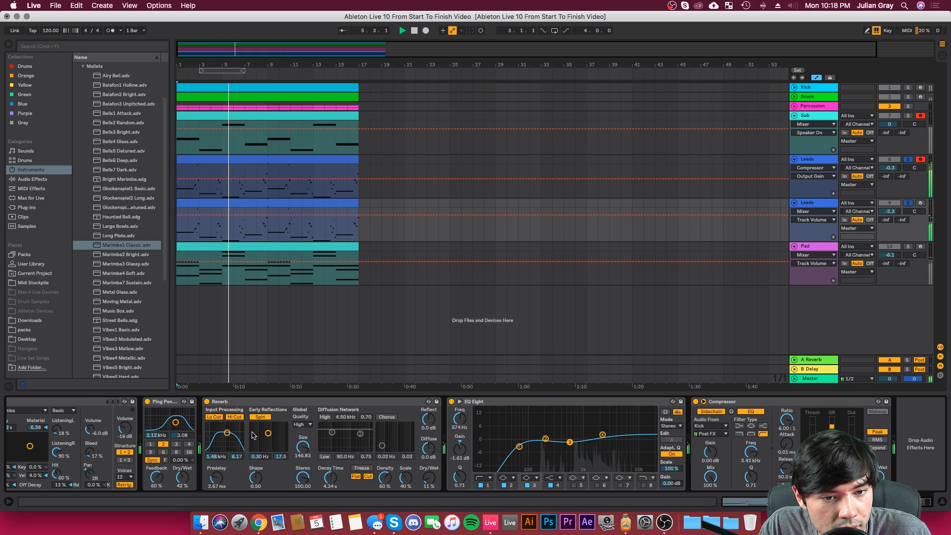
Step: Set the duplicate's Reverb input filter to 4.72 kHz with width 7.41, and turn off its Hi Cut and Spin
left_click_drag(227, 433, 231, 429)
left_click(234, 417)
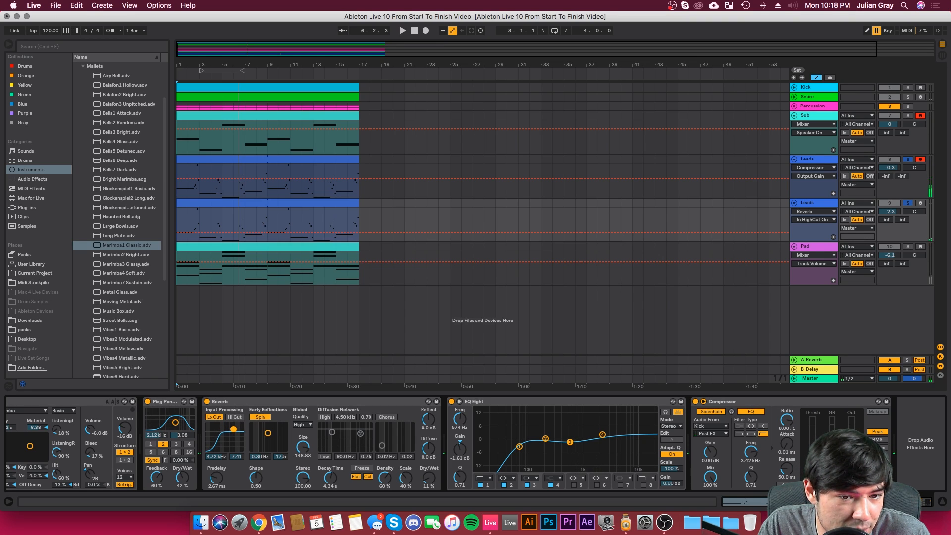
key("space")
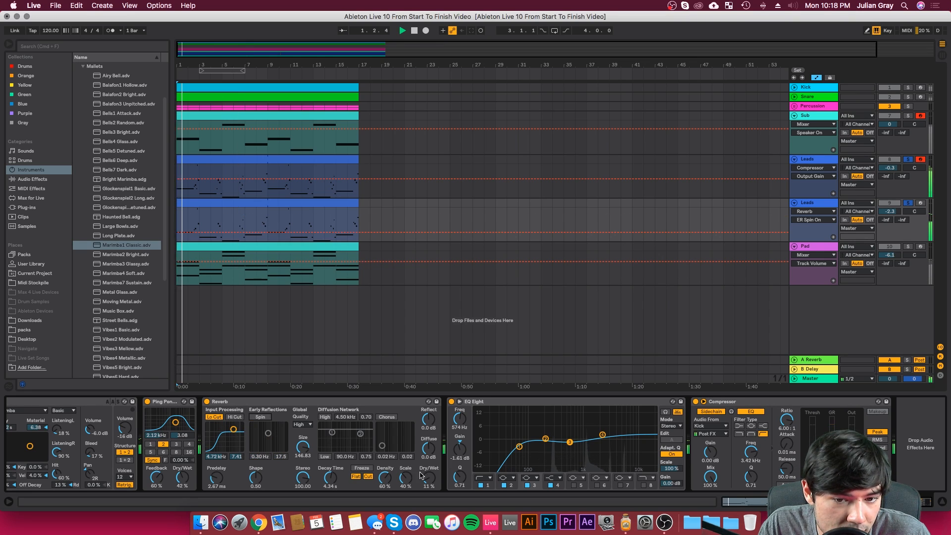
Step: Set the Reverb to 28% Dry/Wet and 8.19 s decay time, with its high shelf enabled at 5.75 kHz and 0.92
left_click_drag(429, 478, 429, 469)
left_click_drag(331, 479, 362, 427)
left_click(327, 417)
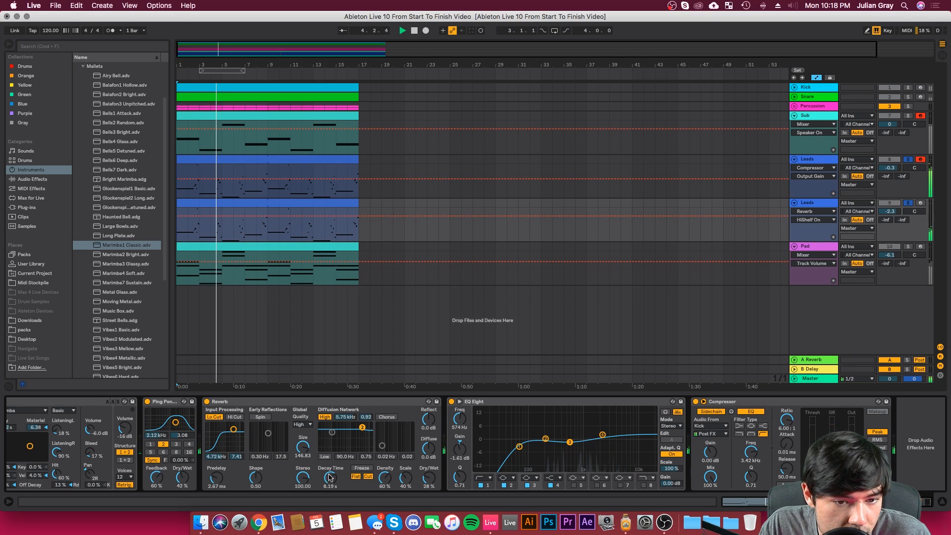
Step: Refine the Reverb to shape 0.62, Reflect 1.8 dB, Diffuse 2.4 dB and 31% Dry/Wet
left_click_drag(256, 480, 256, 476)
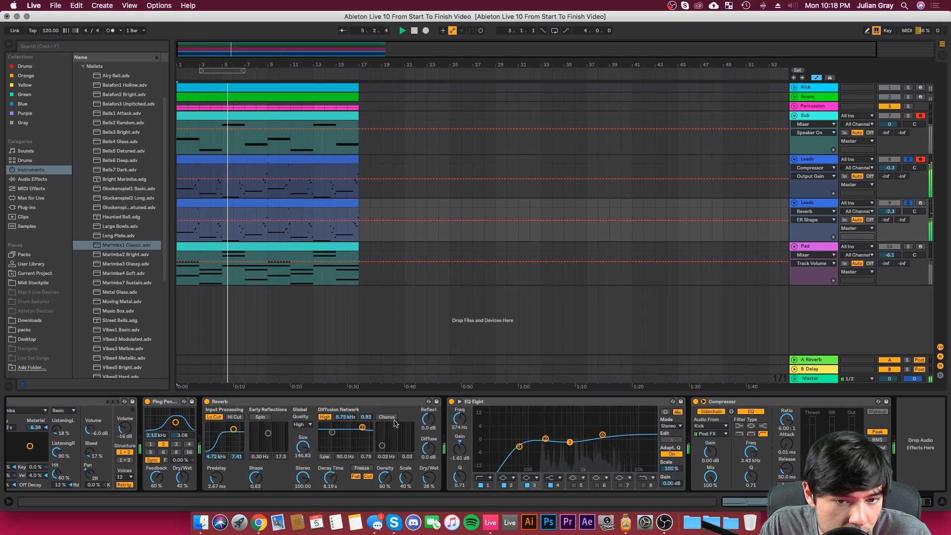
left_click_drag(427, 420, 427, 433)
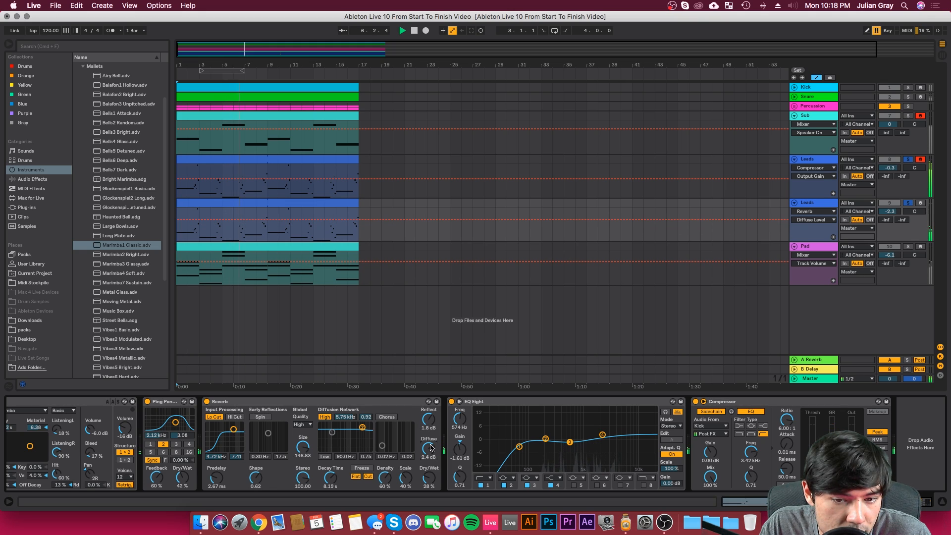
left_click_drag(429, 478, 429, 475)
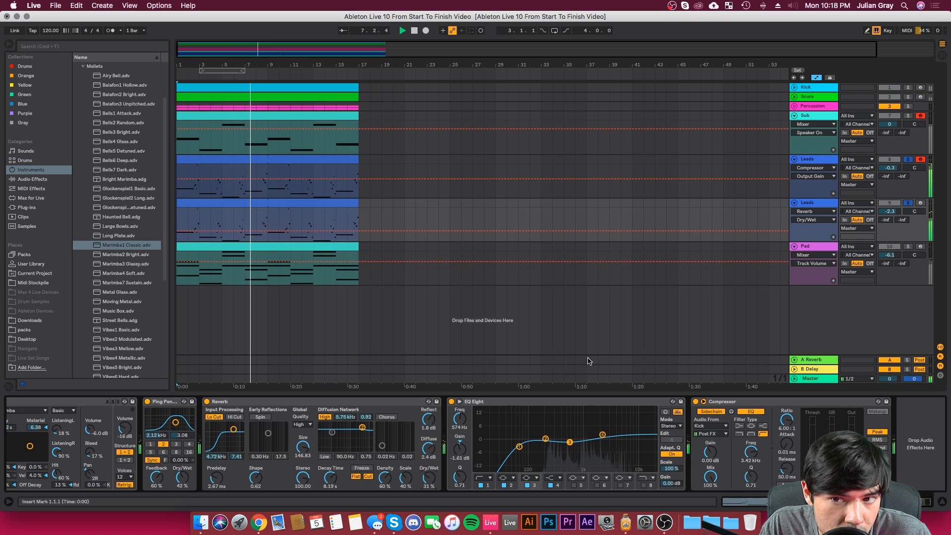
Step: Set the duplicate Leads track's volume to -2.2 dB and adjust its Compressor's output gain
left_click(890, 211)
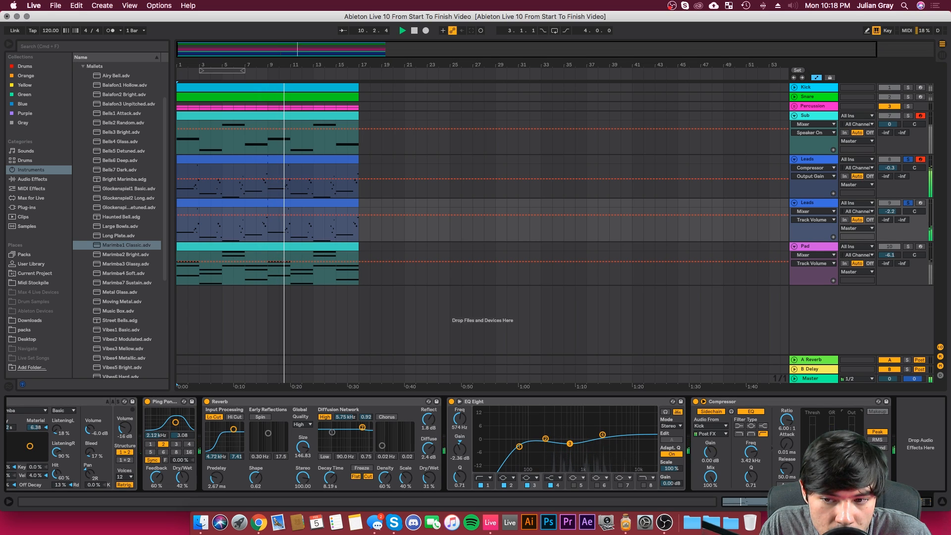
left_click(853, 446)
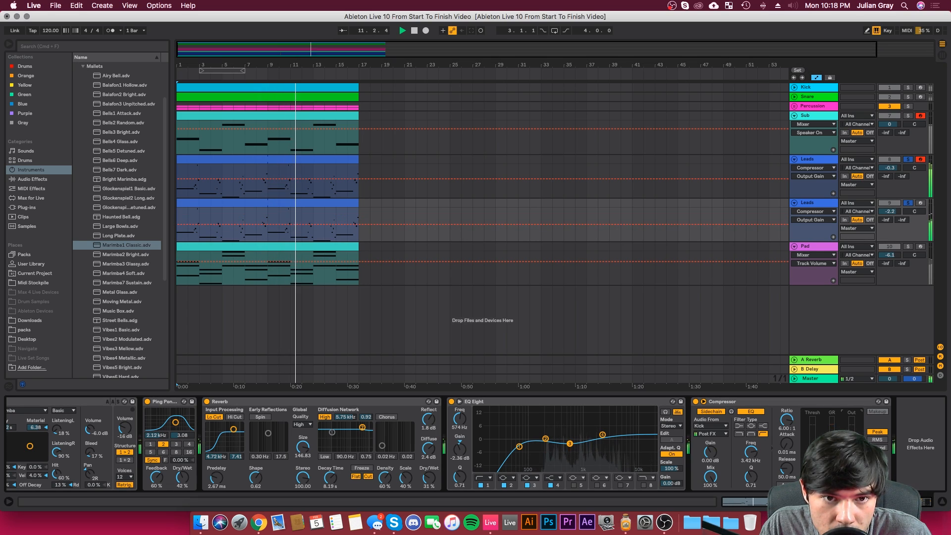
Step: Stop playback and transpose all notes in the duplicate Leads track's clip up five semitones
double_click(298, 204)
key("space")
left_click(615, 316)
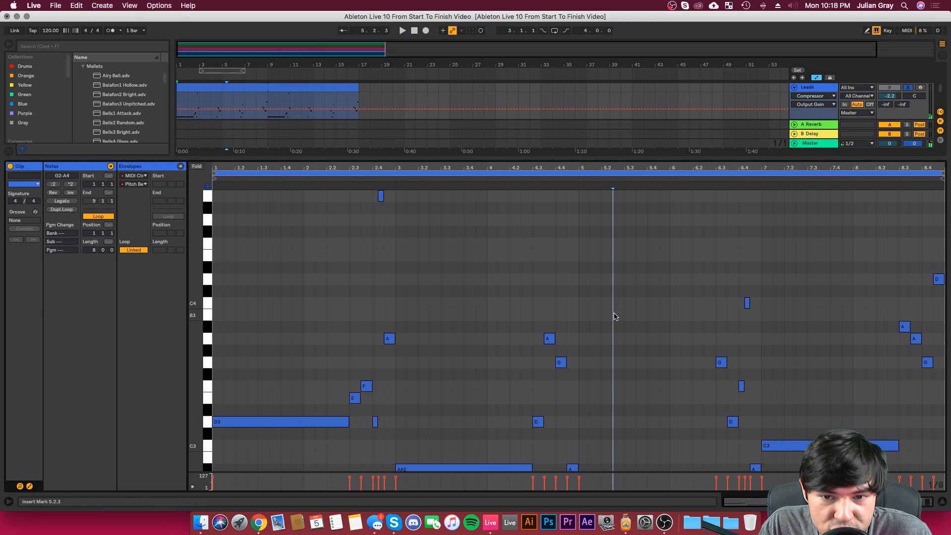
key("super+a")
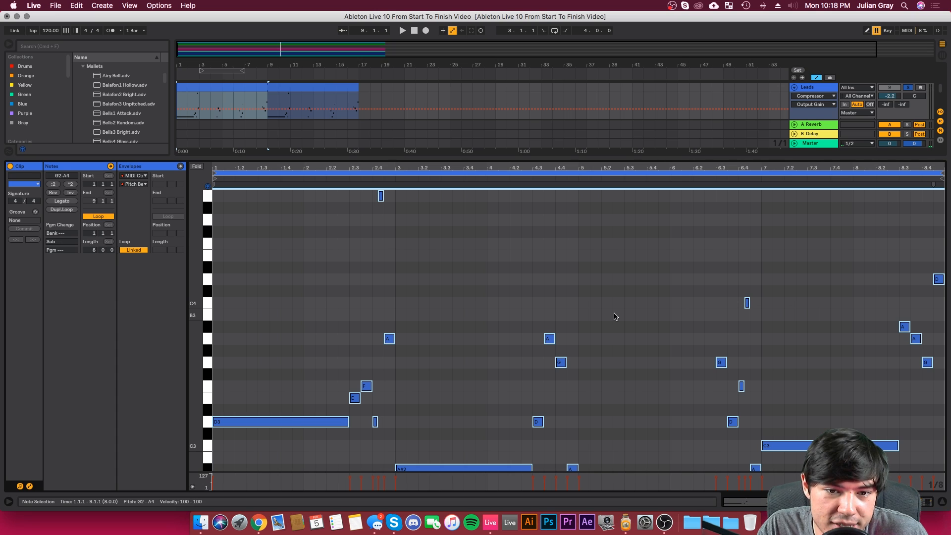
key("Up")
key("Up")
key("Up")
key("Up")
key("Up")
key("Up")
key("Up")
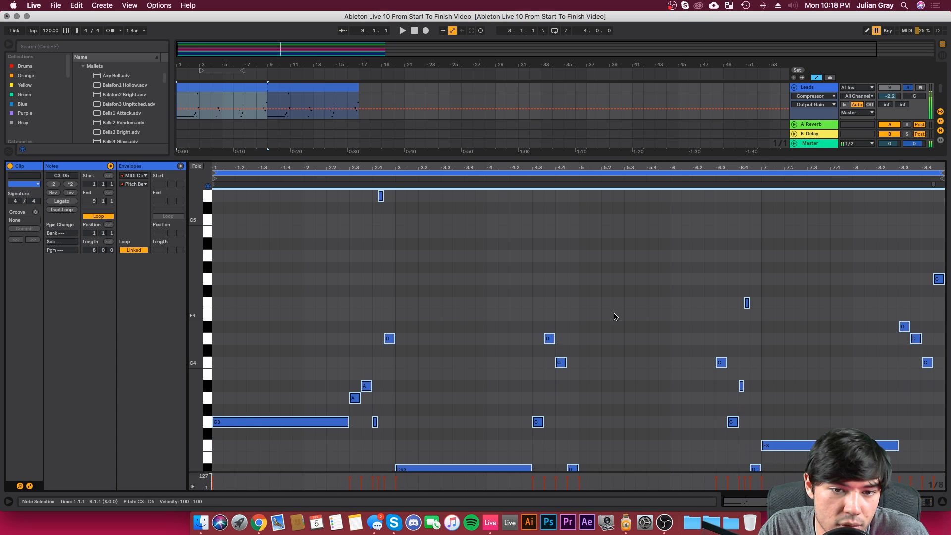
Step: Start playback and add the Sub and Pad tracks to the soloed Leads tracks
key("space")
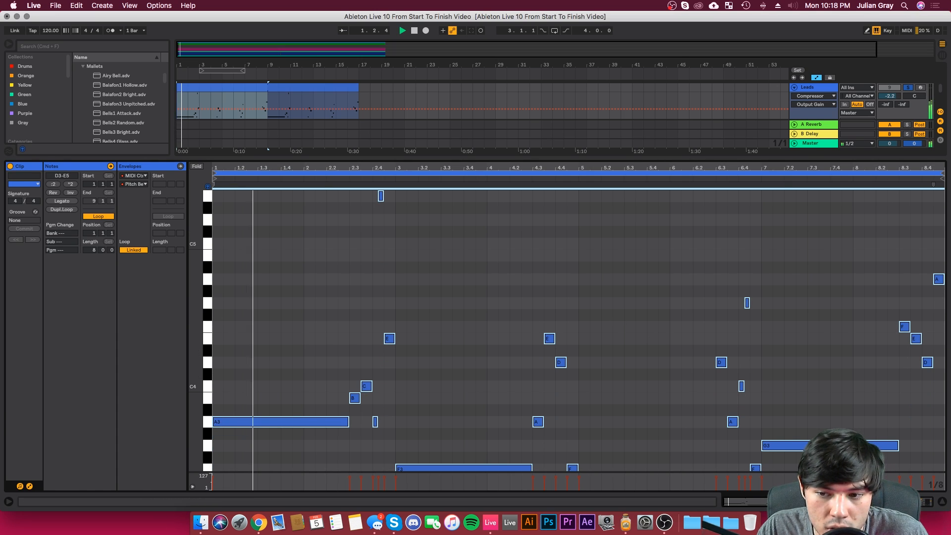
key("shift+Tab")
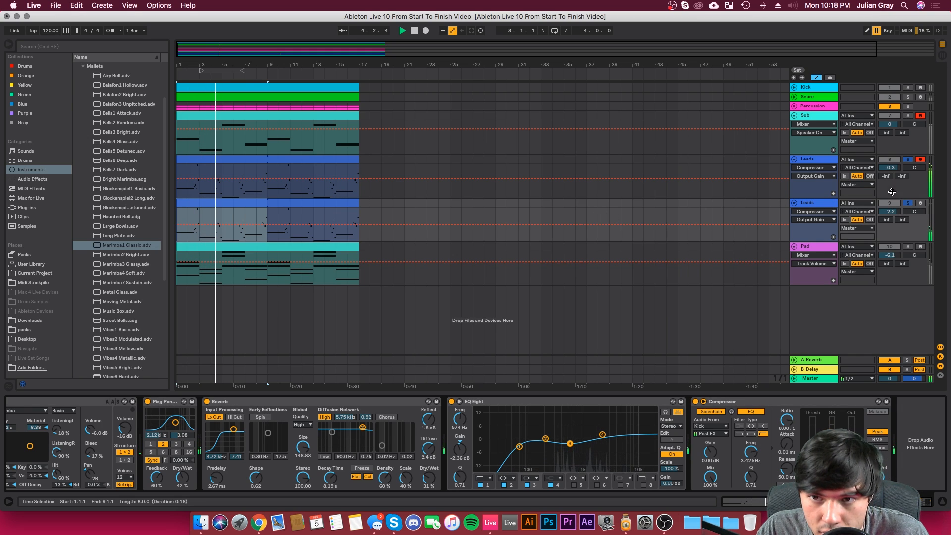
left_click(909, 116)
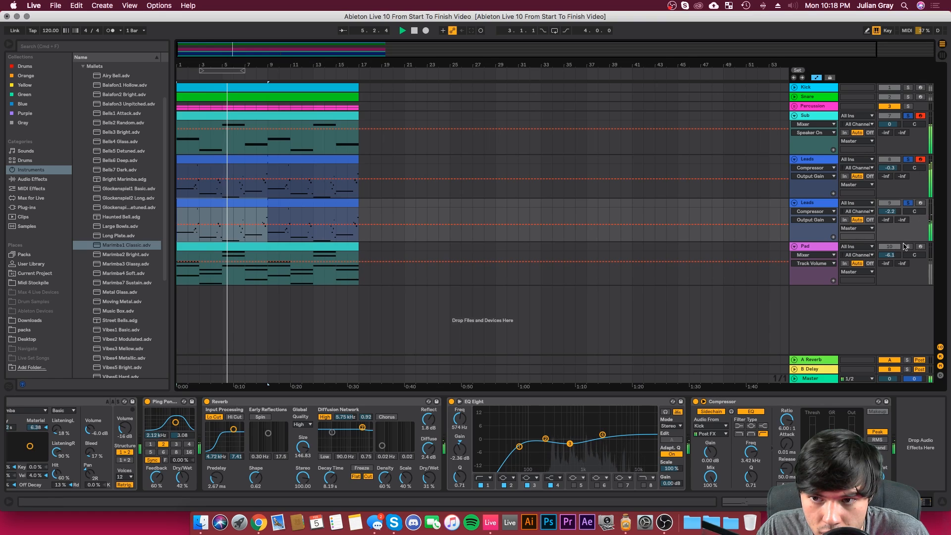
left_click(908, 246)
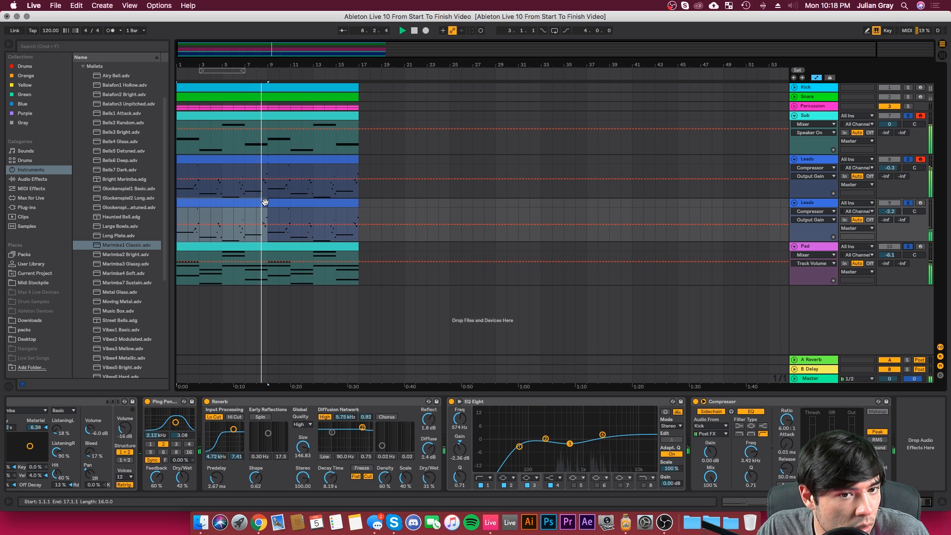
Step: Set the Pad track's volume to -1.2 dB and its Wavetable filter 1 frequency to 460 Hz
left_click_drag(890, 255, 890, 249)
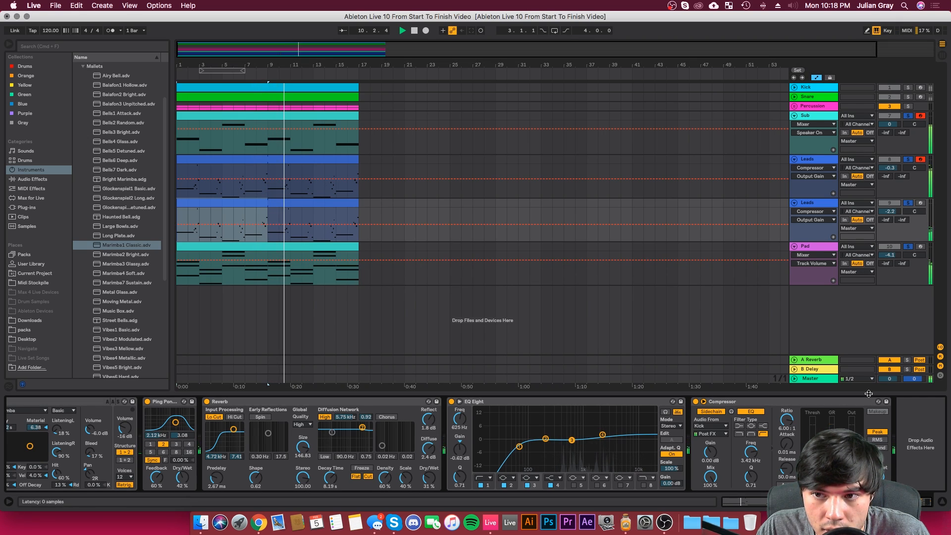
left_click(881, 256)
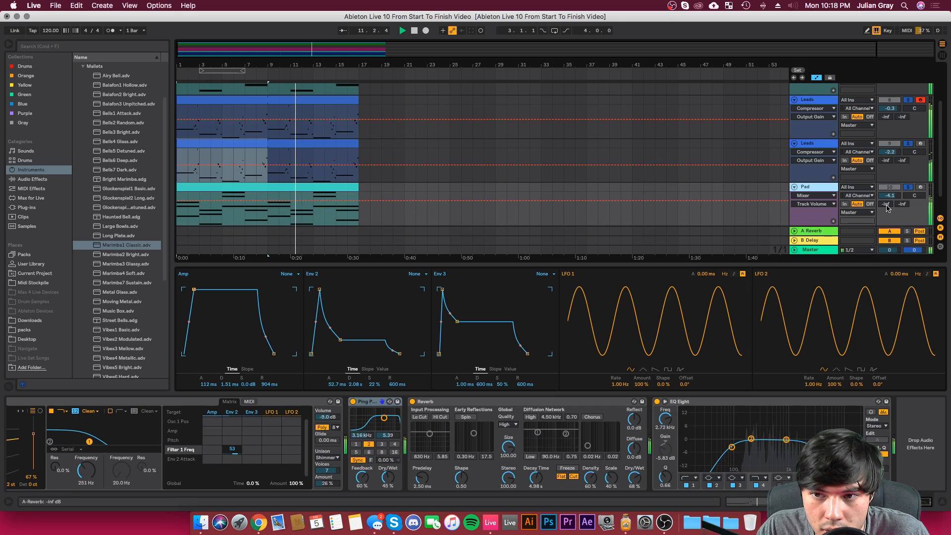
left_click_drag(892, 196, 892, 187)
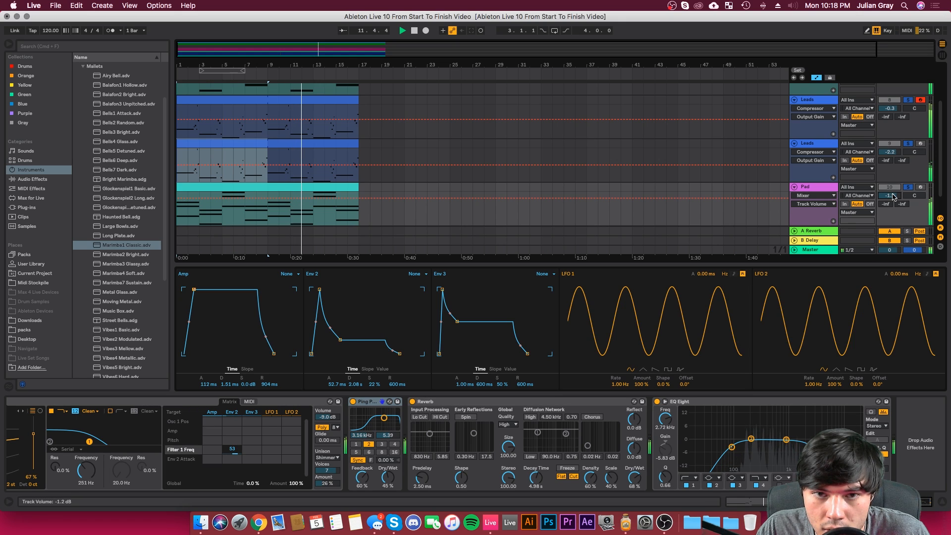
left_click(309, 187)
left_click(310, 179)
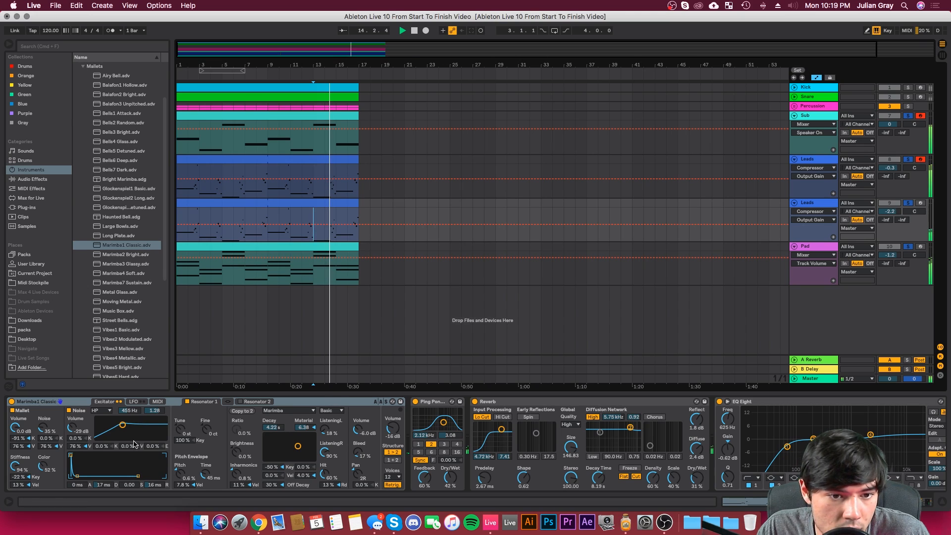
left_click(733, 279)
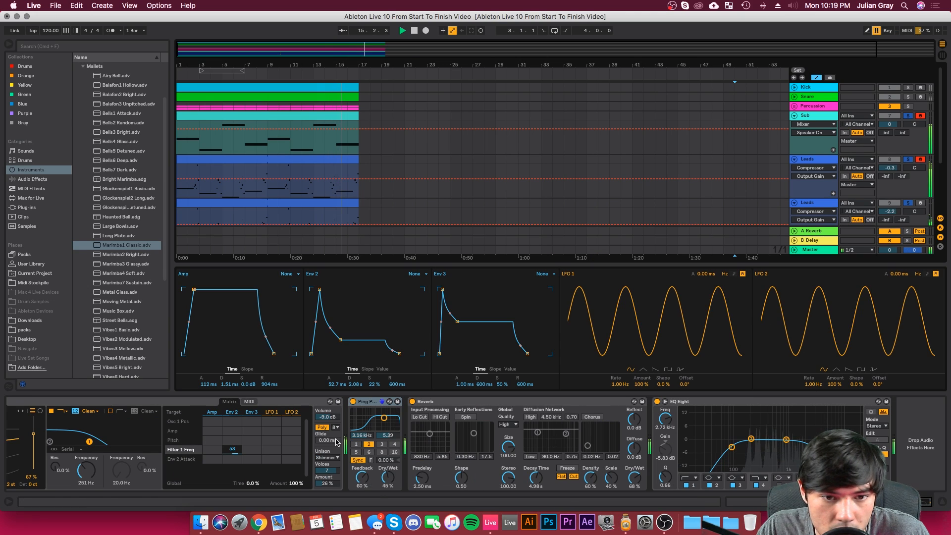
left_click(88, 470)
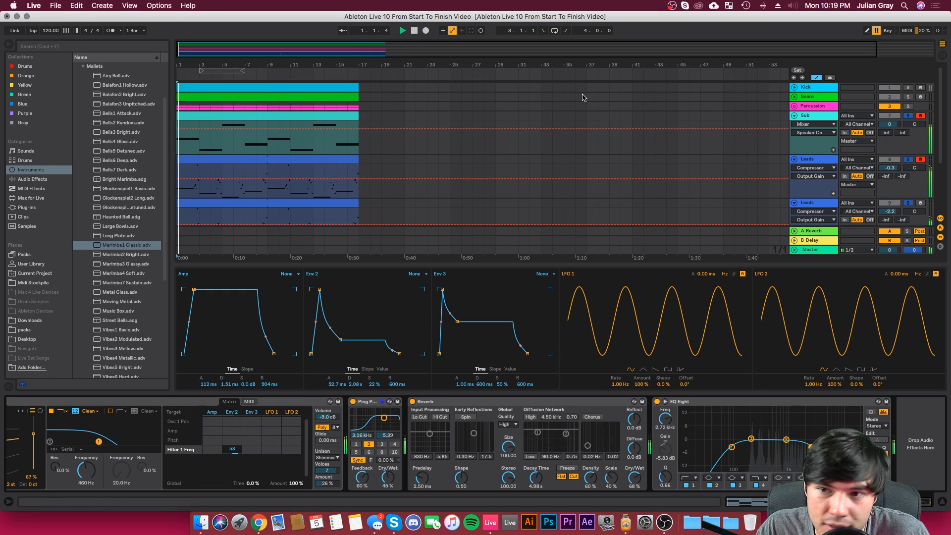
Step: Open the Pad track's MIDI clip for note editing and stop playback
scroll(756, 174, "down", 3)
double_click(203, 166)
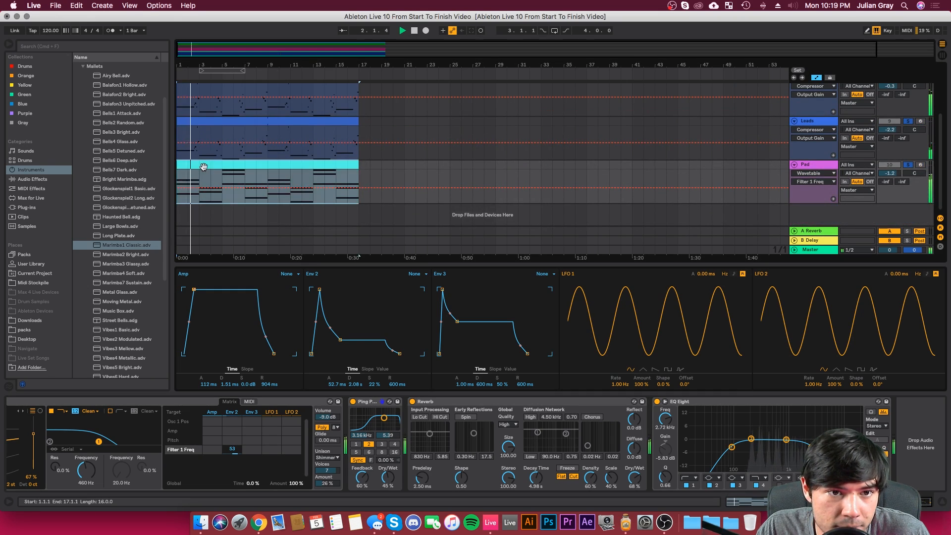
key("space")
Step: Transpose the highest note of all eight pad chords up five semitones and play the new voicing
left_click(272, 227)
left_click(272, 249)
left_click(271, 256)
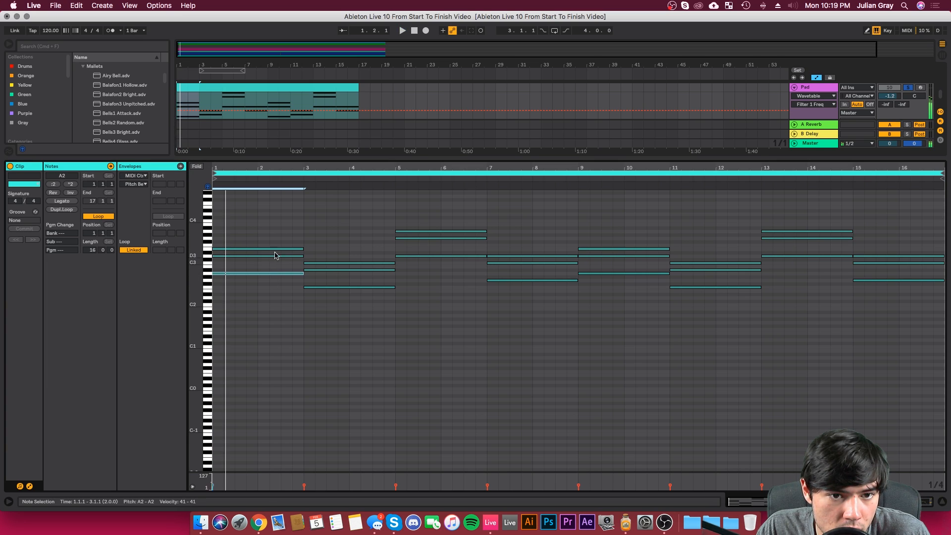
left_click(280, 252)
left_click(278, 249)
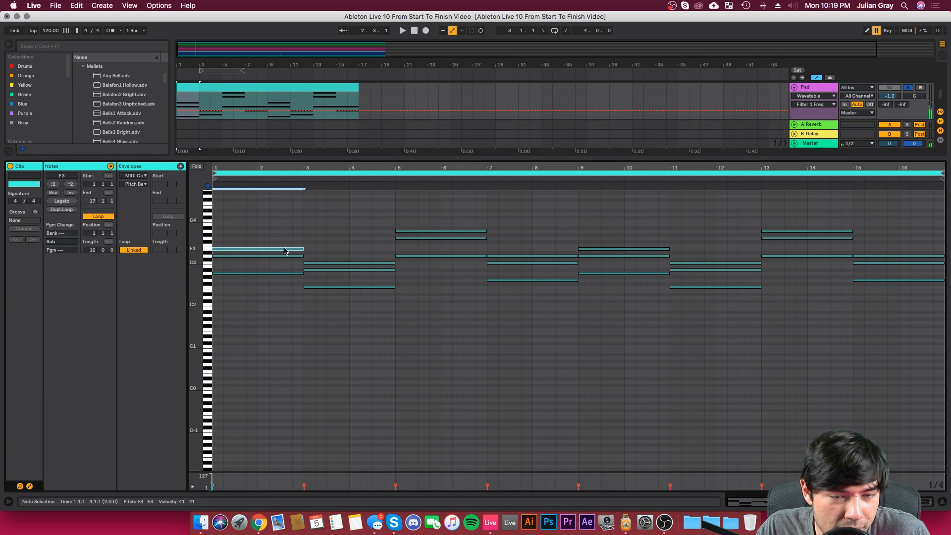
left_click(319, 264, "shift")
left_click(429, 231, "shift")
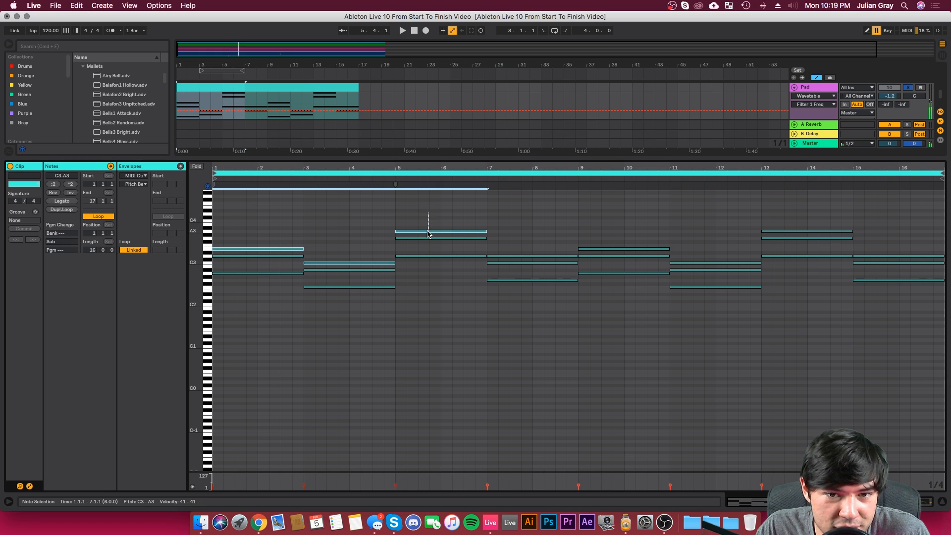
left_click(534, 256, "shift")
left_click(599, 249, "shift")
left_click(700, 264, "shift")
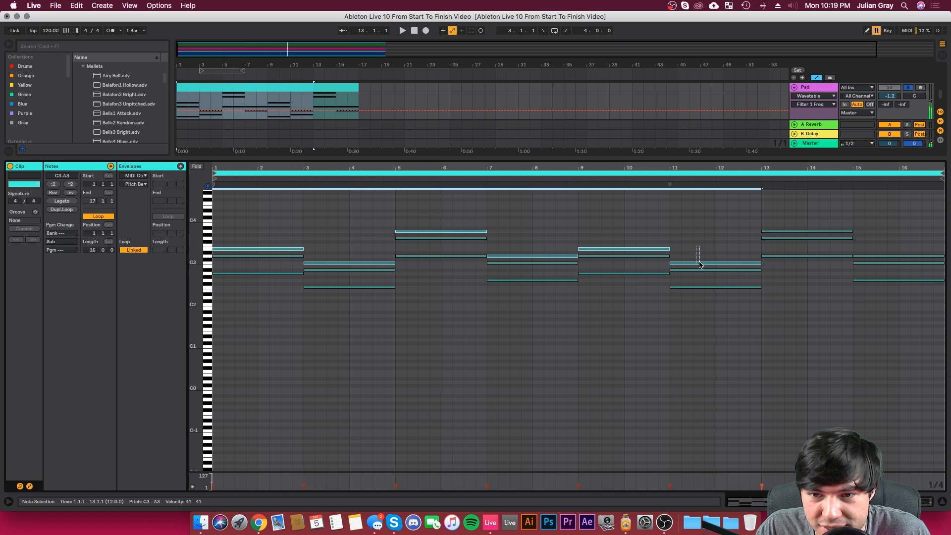
left_click(811, 231, "shift")
left_click(876, 256, "shift")
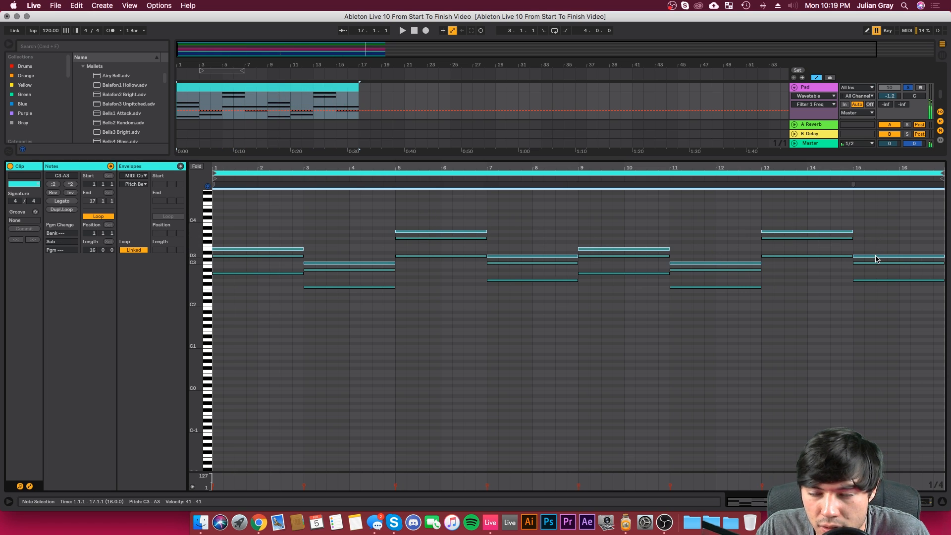
key("Up")
key("Up")
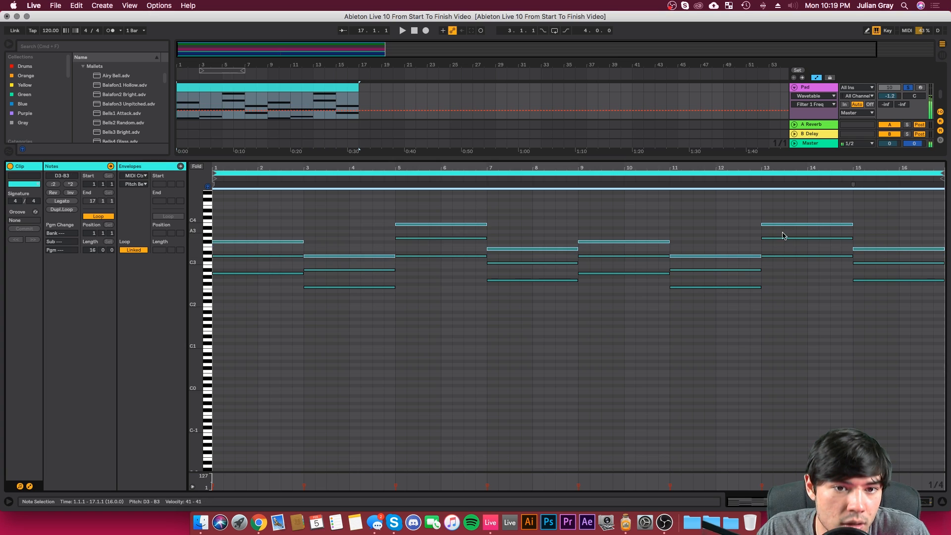
key("space")
left_click(302, 216)
key("space")
key("super+z")
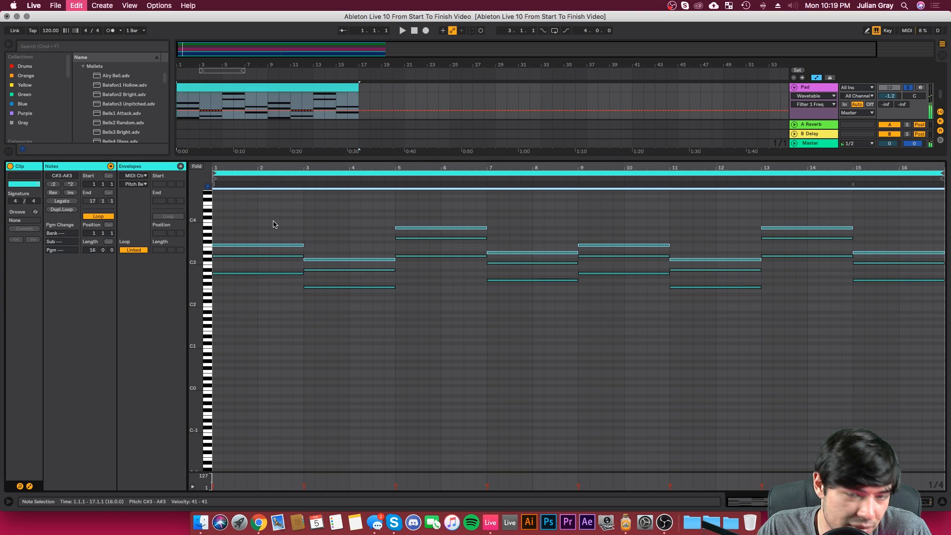
key("Up")
key("Up")
key("Up")
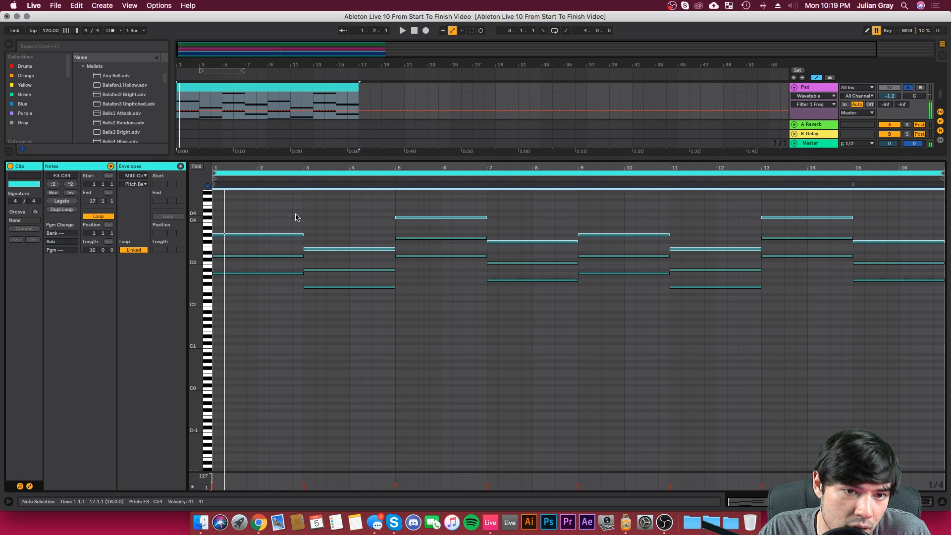
key("Up")
left_click(303, 215)
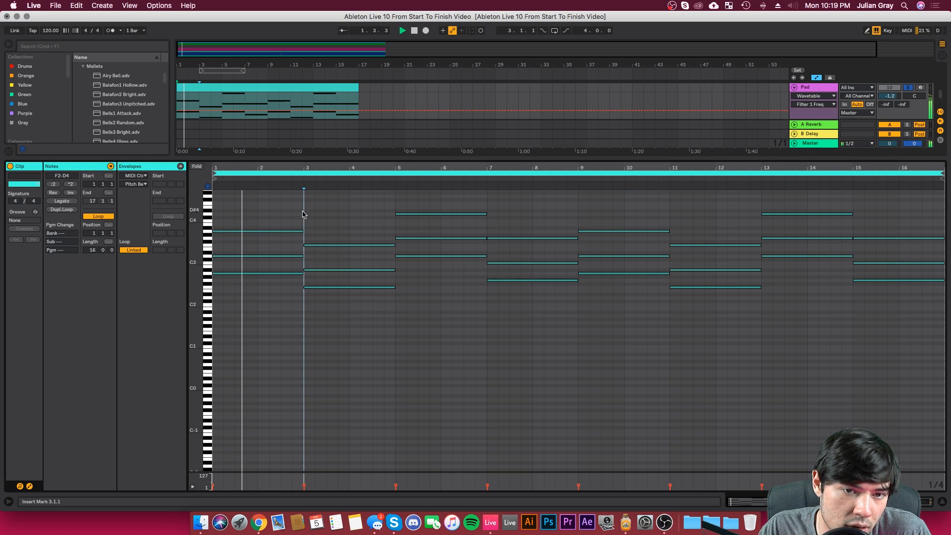
scroll(349, 221, "up", 1)
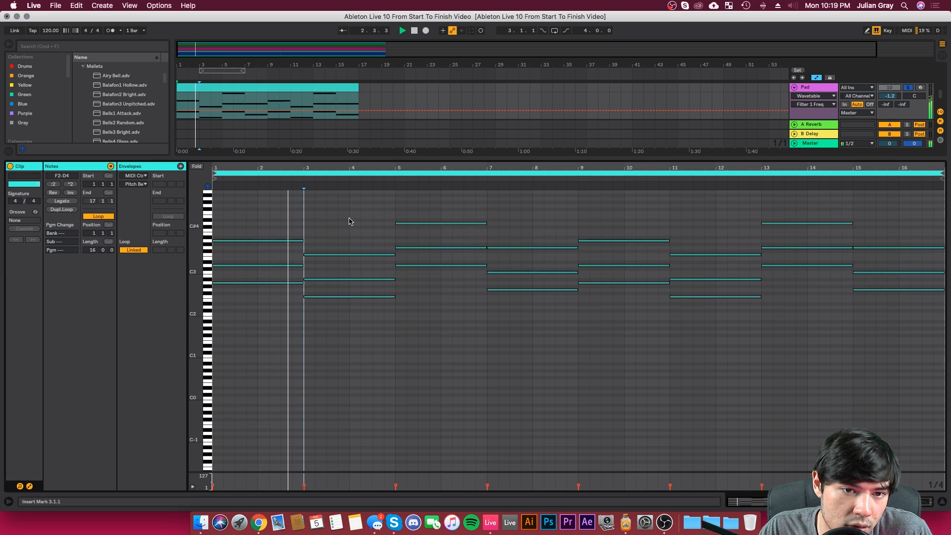
left_click(398, 212)
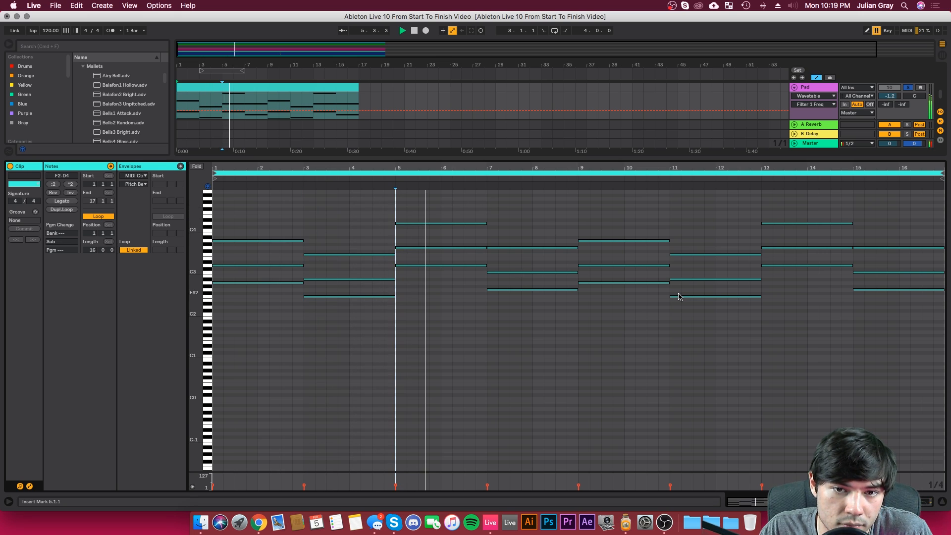
Step: Return to the Pad track's devices and set its volume to -2.7 dB
left_click(882, 502)
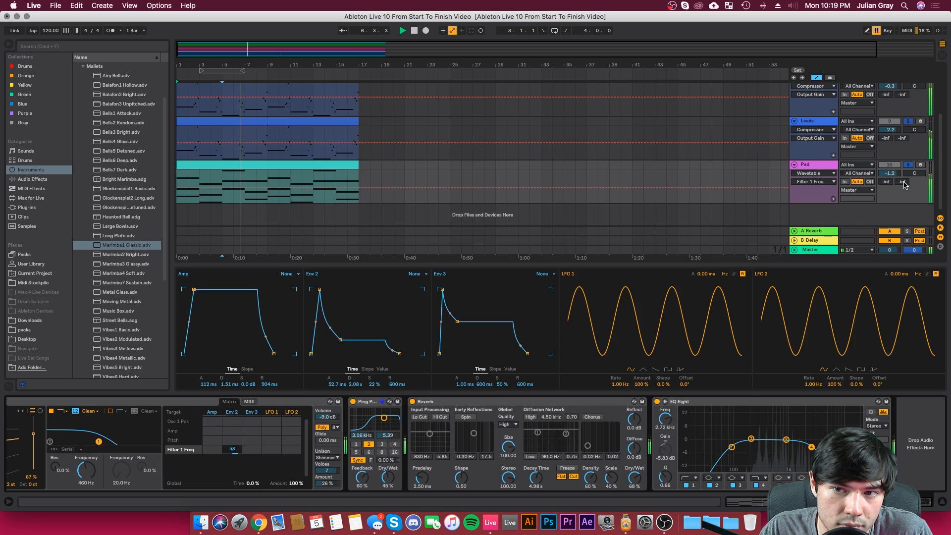
left_click_drag(896, 173, 896, 176)
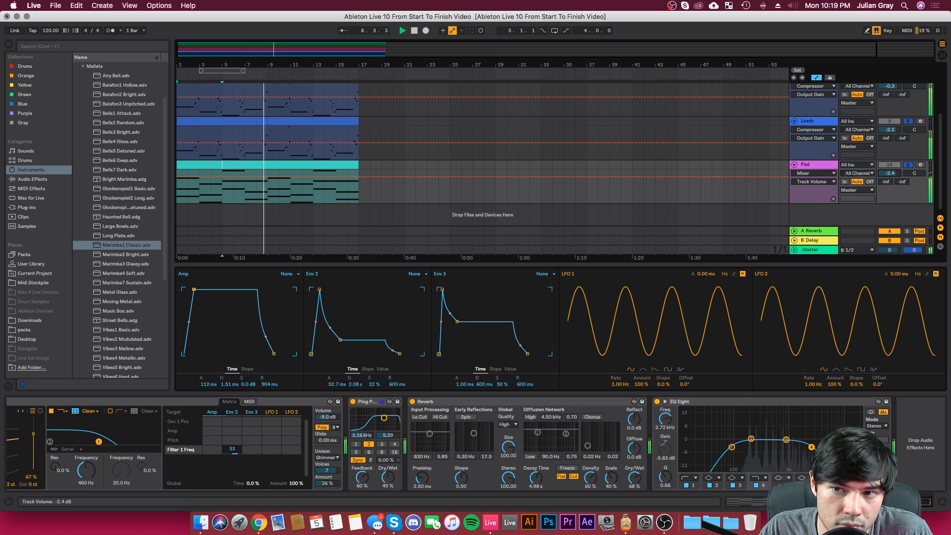
left_click(812, 165)
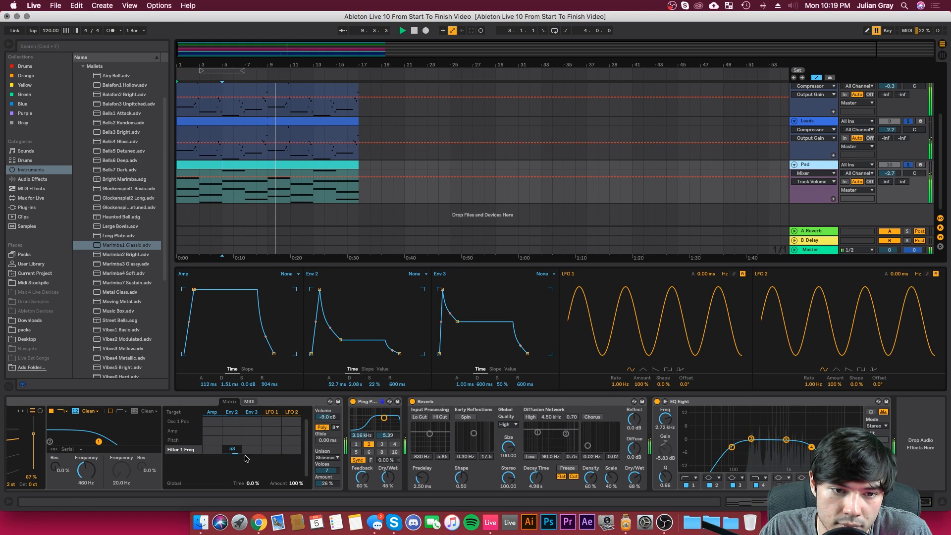
Step: Set the Pad Wavetable's filter 1 frequency to 3.33 kHz and its oscillator 2 wavetable position to 0%
left_click_drag(95, 446, 129, 441)
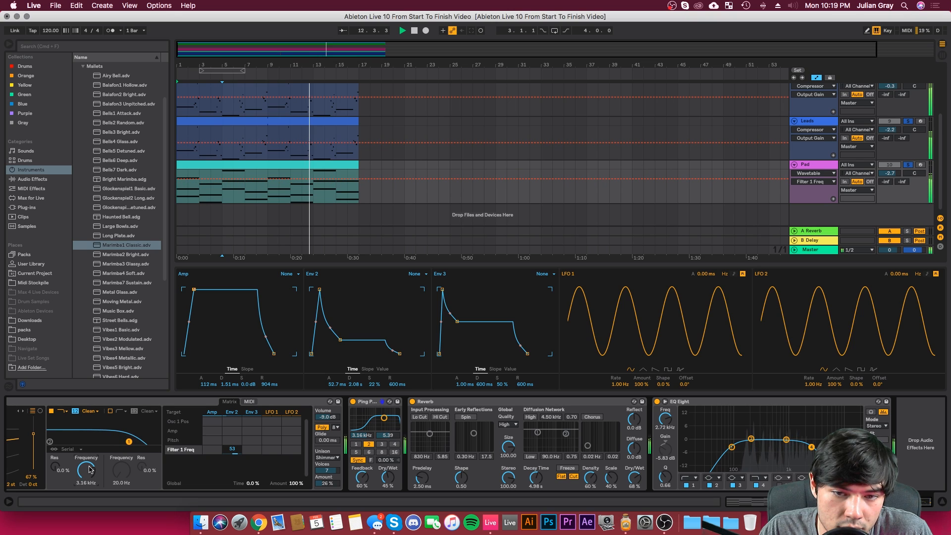
scroll(916, 478, "left", 5)
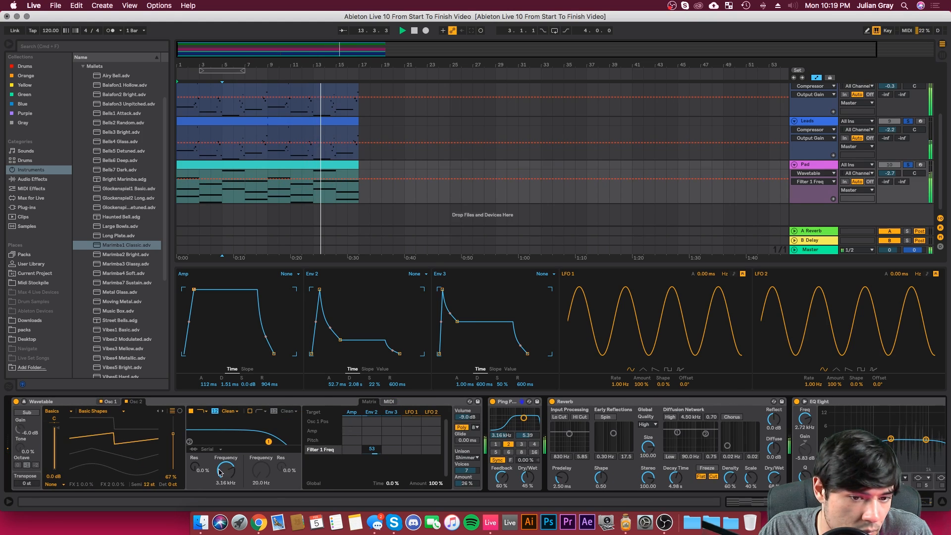
left_click_drag(173, 434, 173, 470)
Step: Solo only the Pad track and keep it selected while listening
left_click(909, 165)
left_click(909, 165)
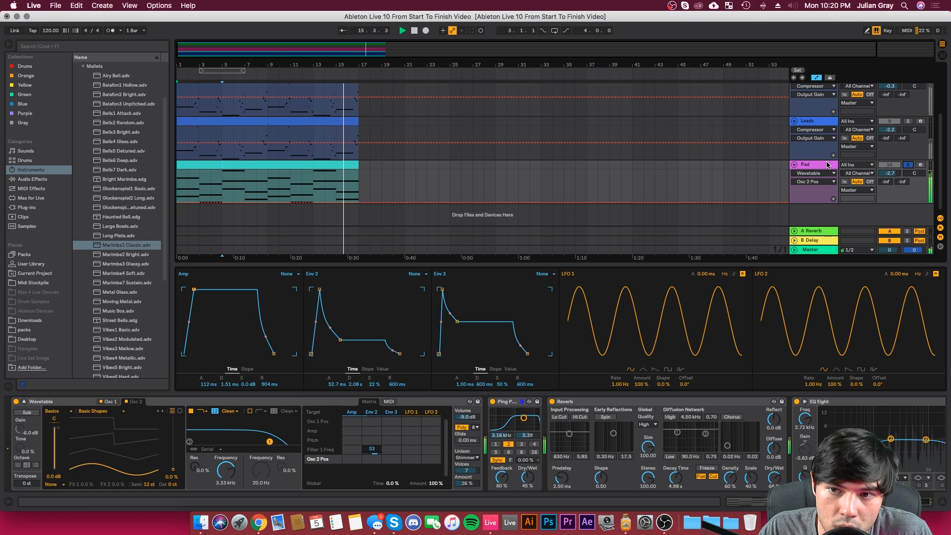
left_click(827, 165)
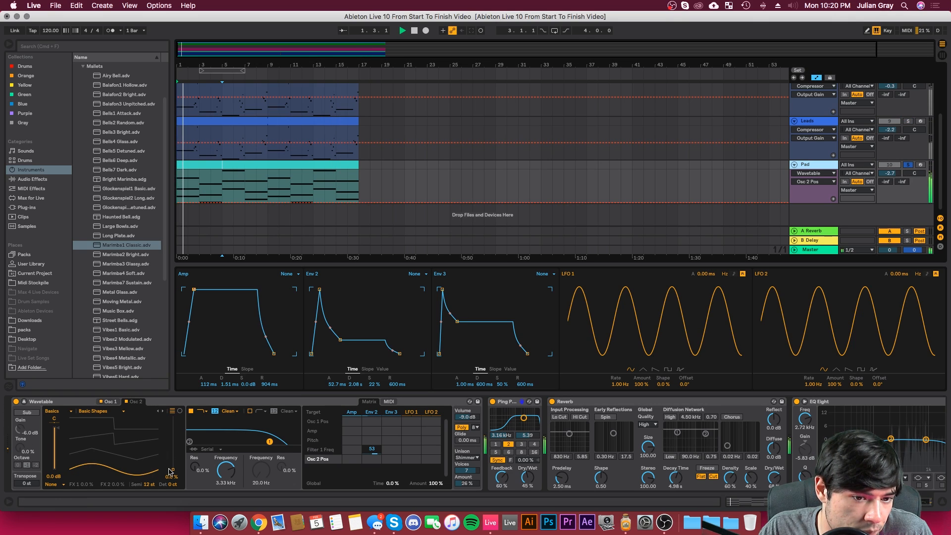
Step: Set the Pad Wavetable's oscillator 1 wavetable position to 30% and restart playback
key("space")
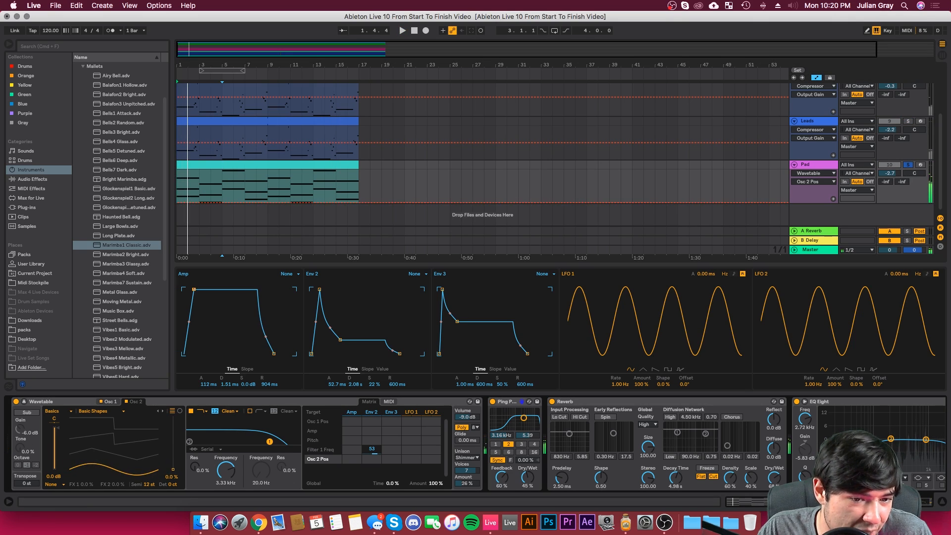
left_click(111, 402)
left_click_drag(170, 436, 170, 455)
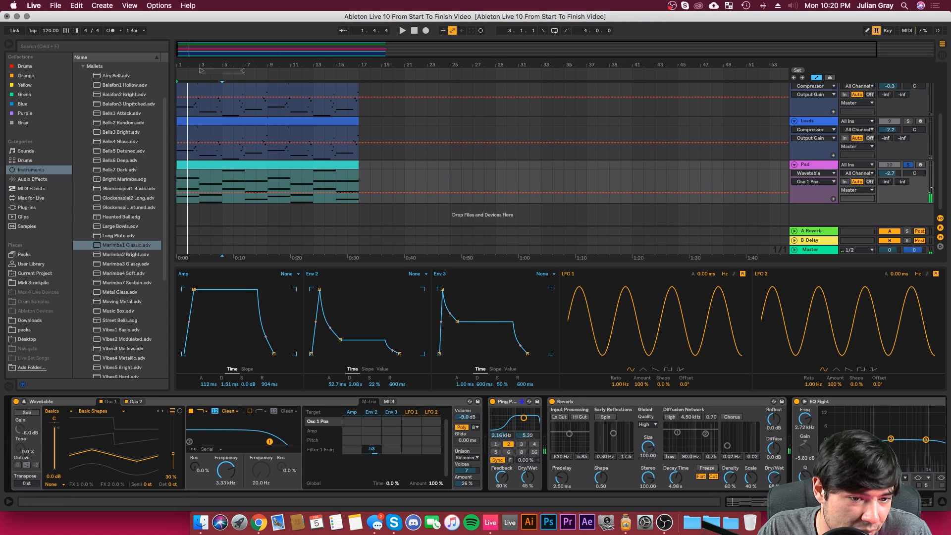
key("space")
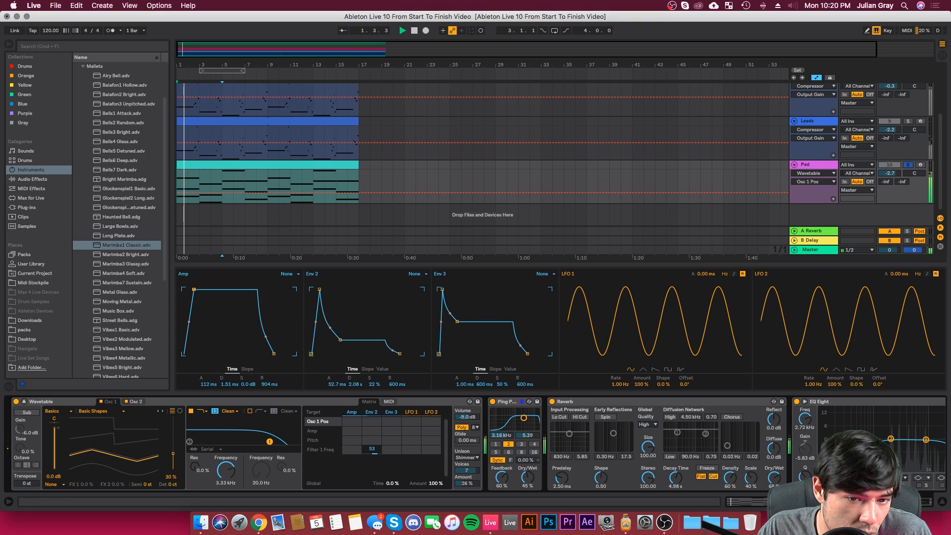
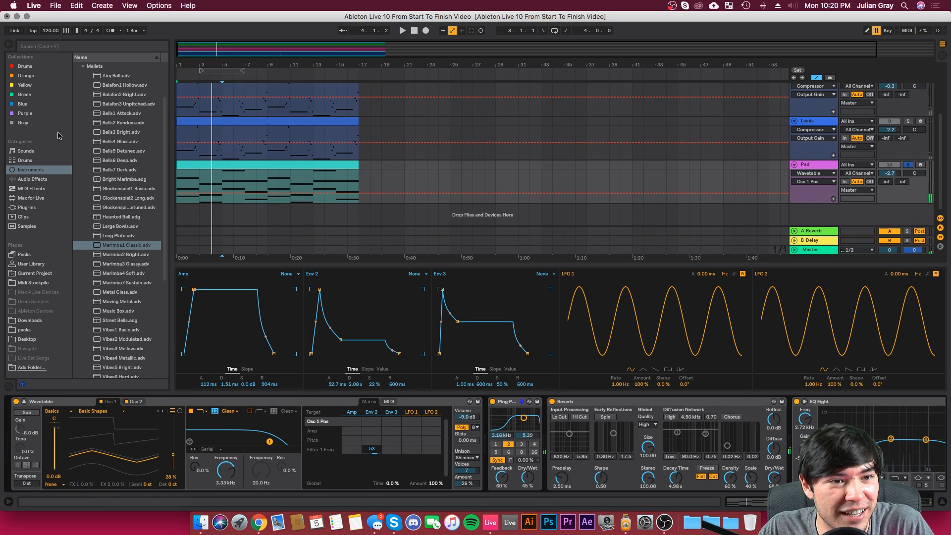
Step: Add a Phaser after the Pad's Wavetable with 1.24 kHz frequency, 0.74 feedback and 68.3% LFO amount, and start playback
left_click(32, 179)
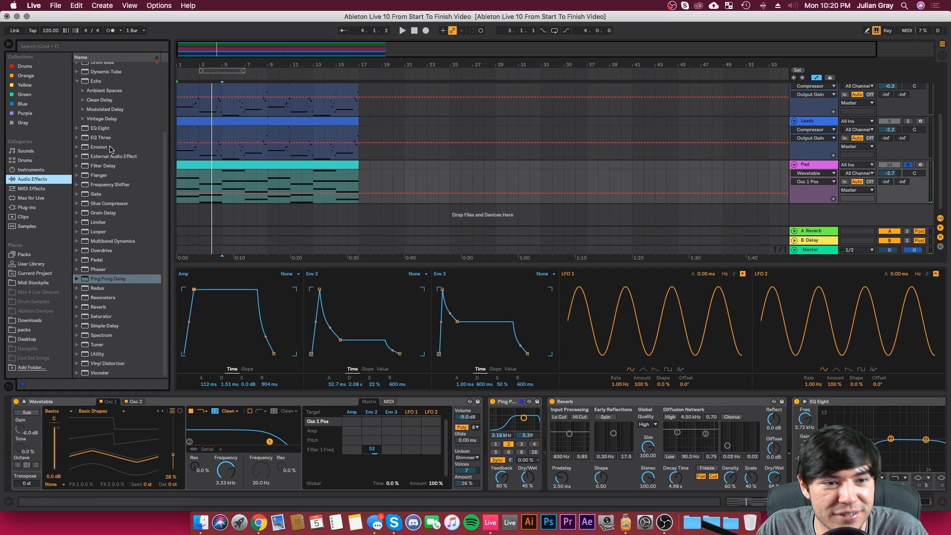
mouse_move(103, 270)
left_mouse_down()
mouse_move(506, 440)
mouse_move(500, 433)
left_mouse_up()
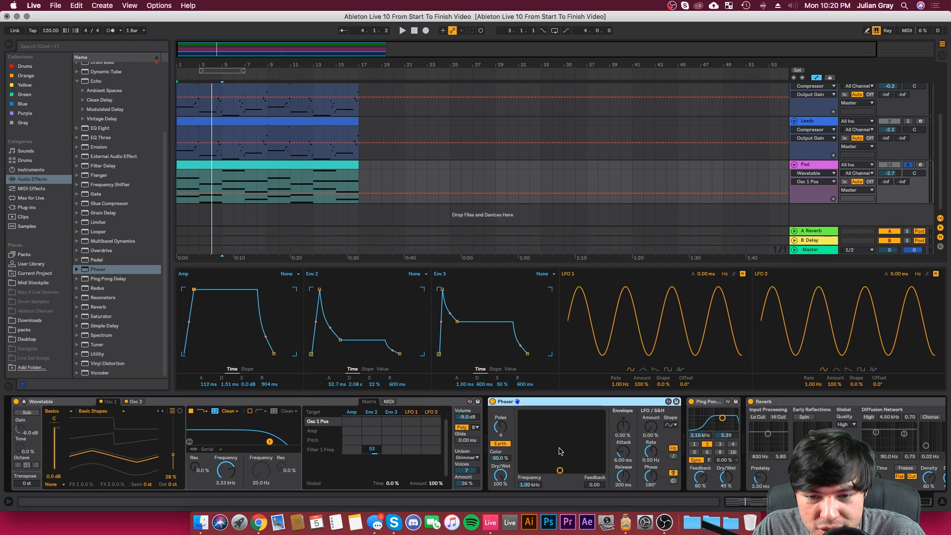
left_click_drag(561, 451, 566, 457)
left_click_drag(640, 431, 640, 393)
key("space")
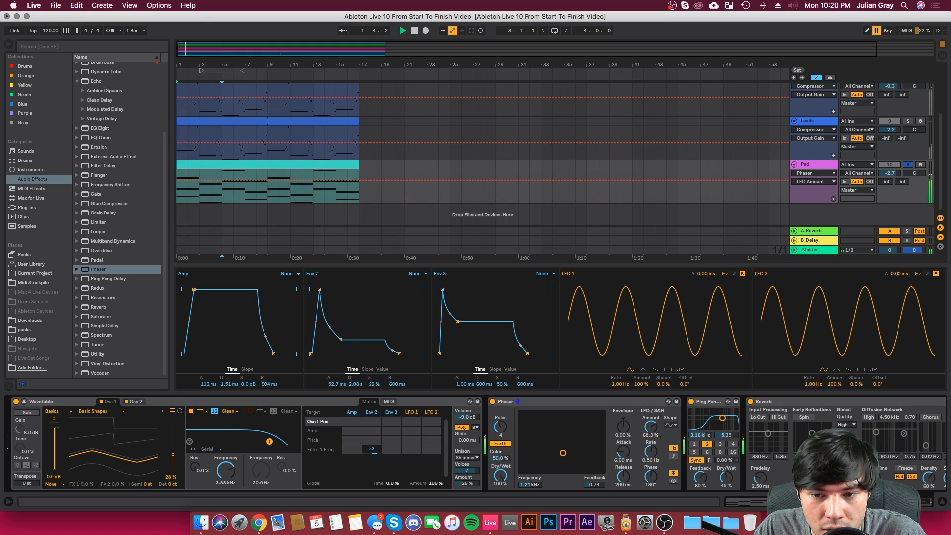
Step: Set the Phaser's LFO rate to 0.08 Hz, phase to 249°, envelope amount to 38.1% and envelope attack to 10.3 ms
left_click_drag(651, 452, 651, 465)
left_click_drag(651, 475, 652, 463)
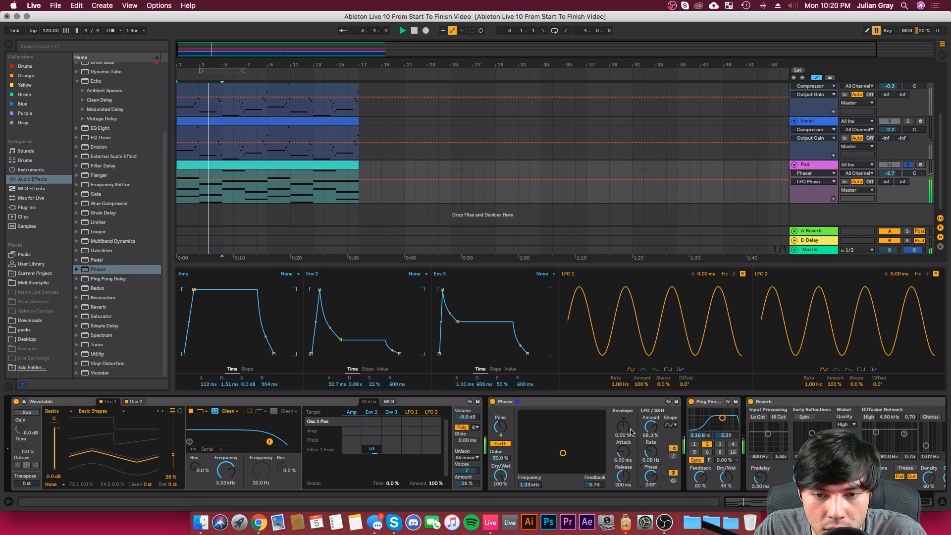
left_click_drag(624, 426, 624, 416)
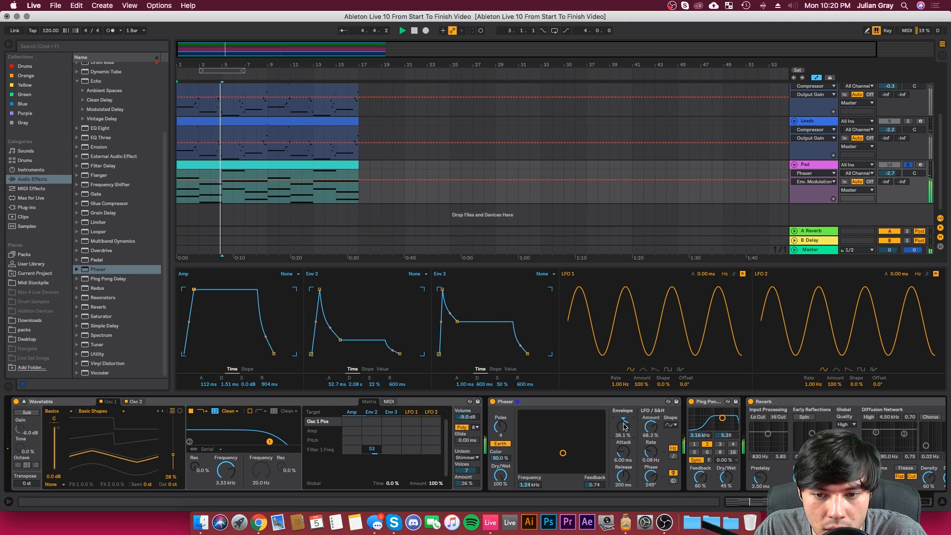
left_click_drag(623, 452, 623, 448)
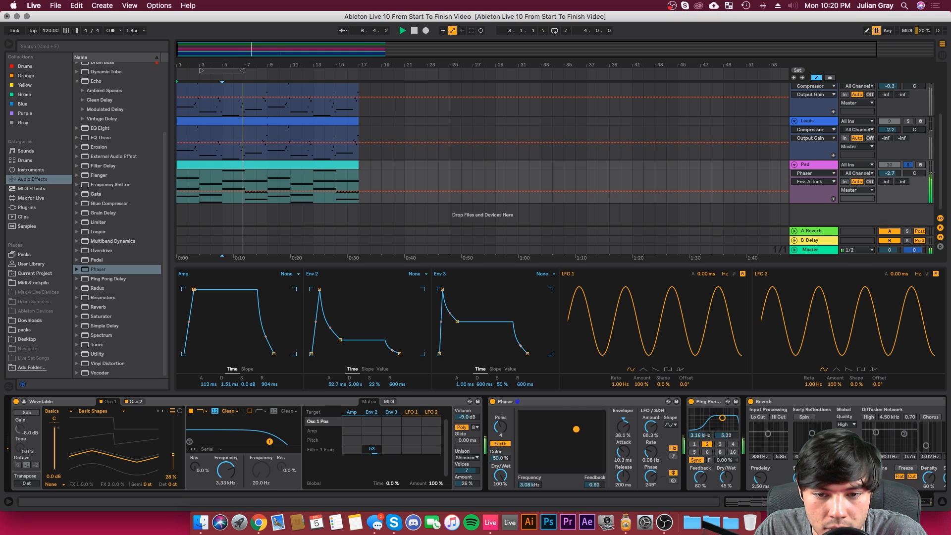
Step: Set the Phaser's poles to 6 and sweep its frequency and feedback by ear, settling at 355 Hz and 0.90
left_click_drag(588, 477, 544, 470)
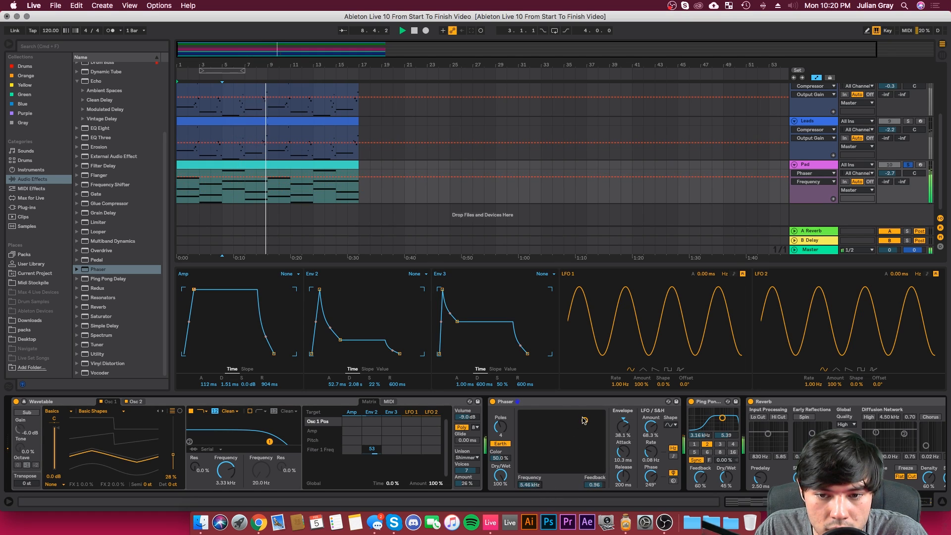
left_click_drag(585, 420, 581, 421)
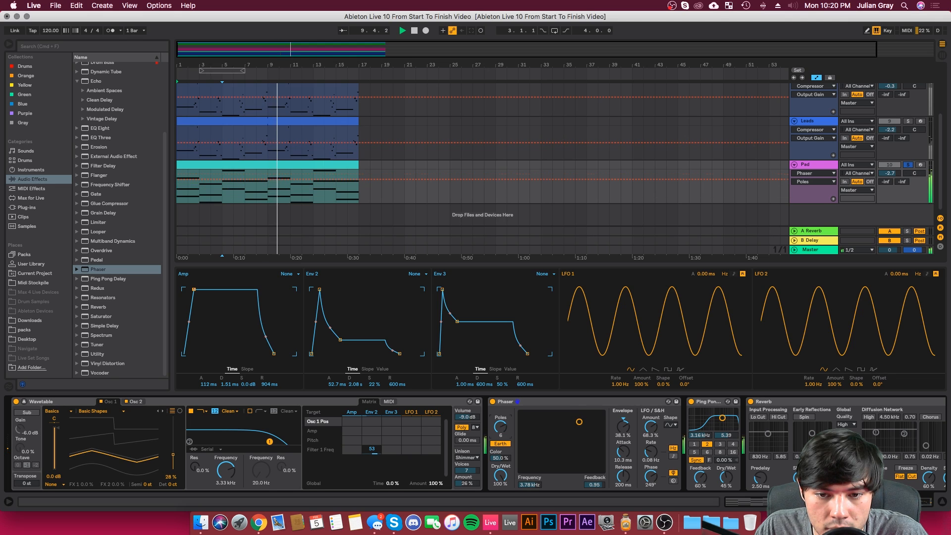
mouse_move(567, 426)
left_mouse_down()
mouse_move(529, 436)
mouse_move(580, 419)
left_mouse_up()
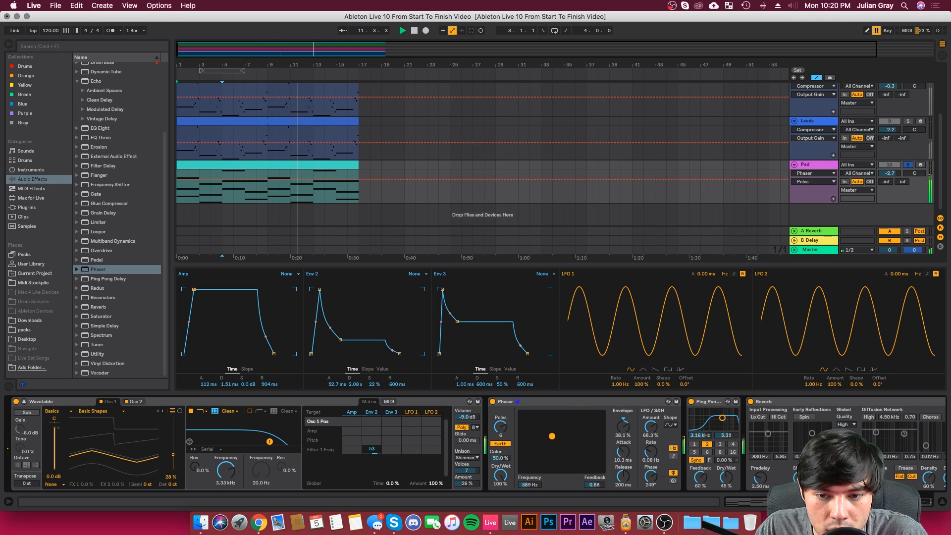
Step: Draw Phaser frequency automation over the Pad clip, peaking at bars 3, 7 and 15 and dipping at bars 5, 13 and 17
left_click(534, 485)
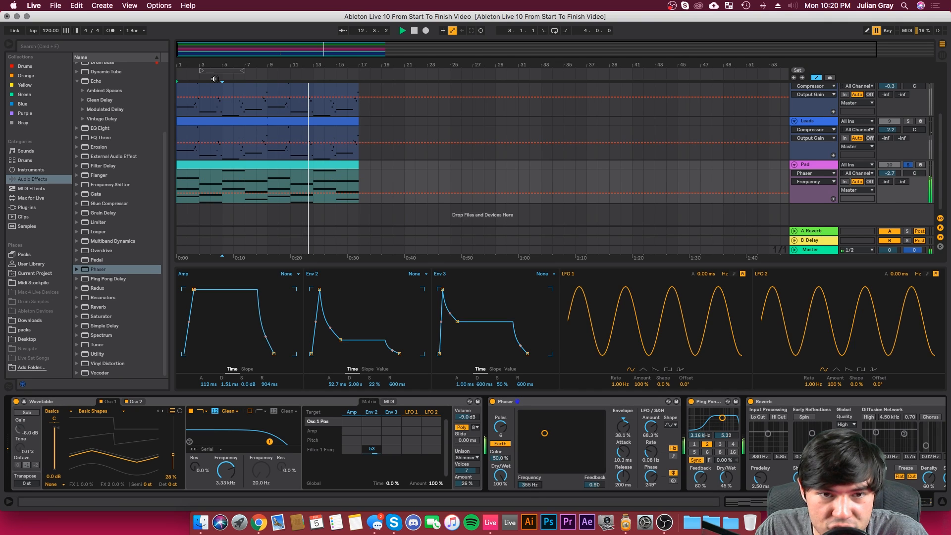
left_click(267, 194)
left_click_drag(290, 193, 359, 200)
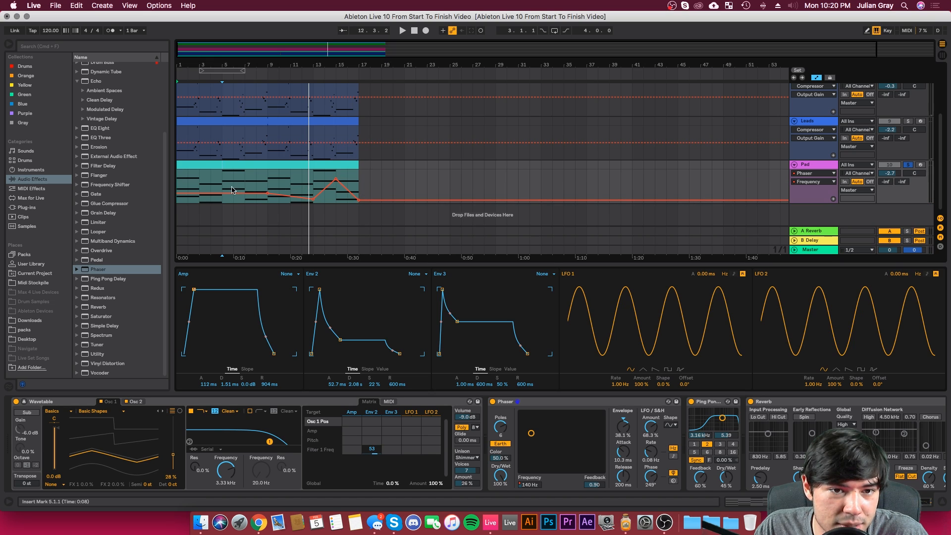
left_click_drag(234, 177, 222, 197)
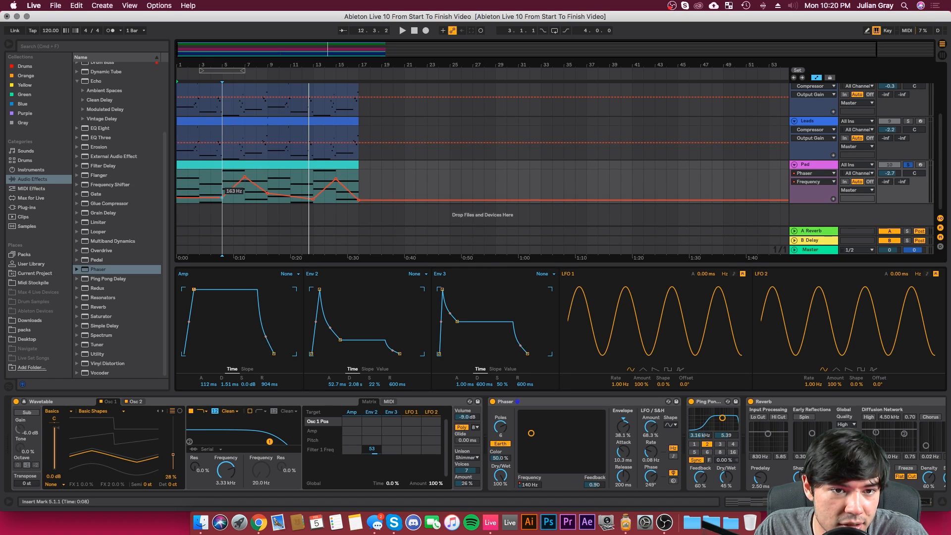
key("space")
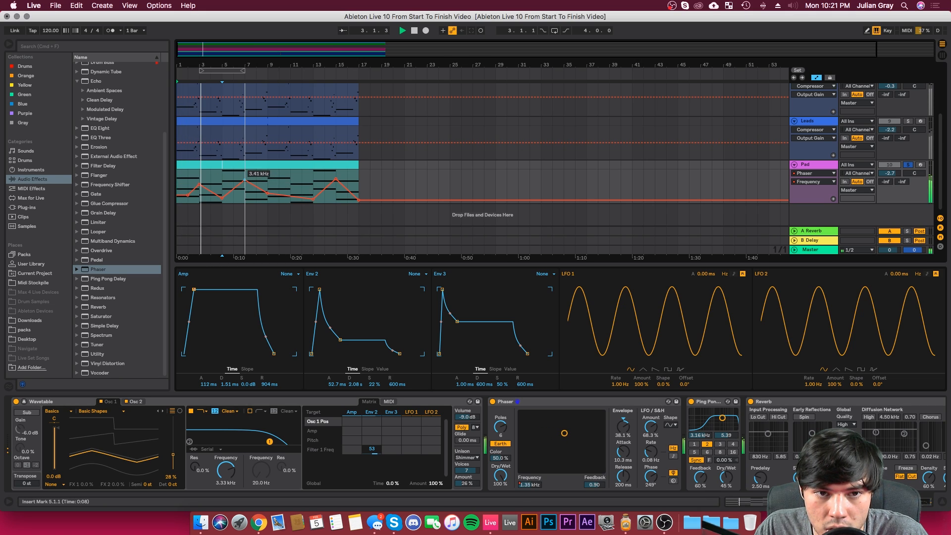
left_click_drag(245, 184, 245, 184)
left_click_drag(336, 179, 336, 183)
Step: Draw Phaser feedback automation over the Pad clip, peaking at bars 3, 7, 11 and 15 with dips between them
left_click(594, 485)
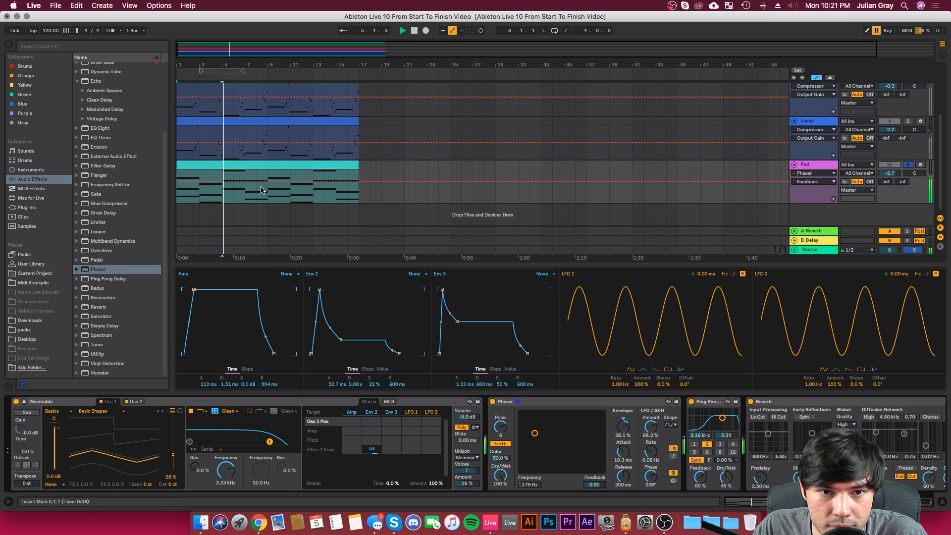
left_click(223, 181)
left_click_drag(245, 182, 359, 188)
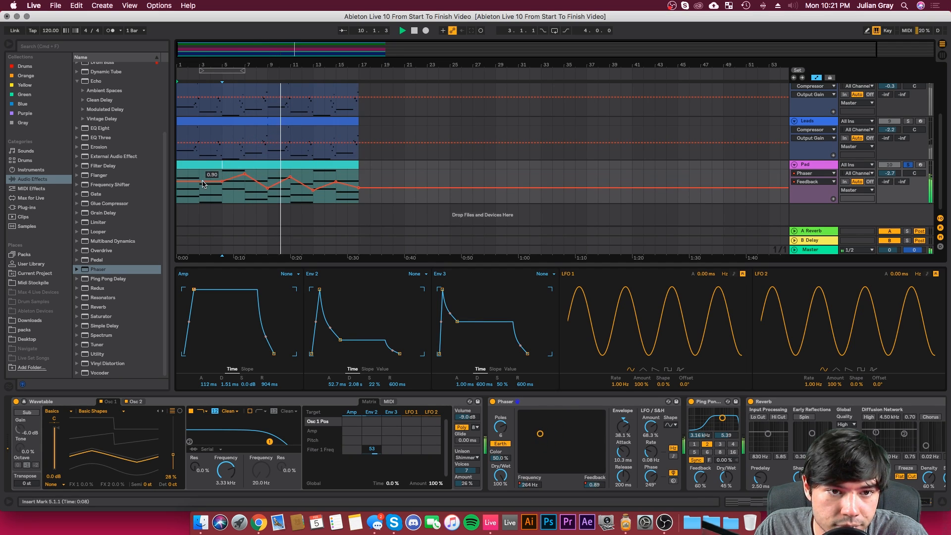
mouse_move(201, 181)
left_mouse_down()
mouse_move(188, 192)
mouse_move(187, 182)
left_mouse_up()
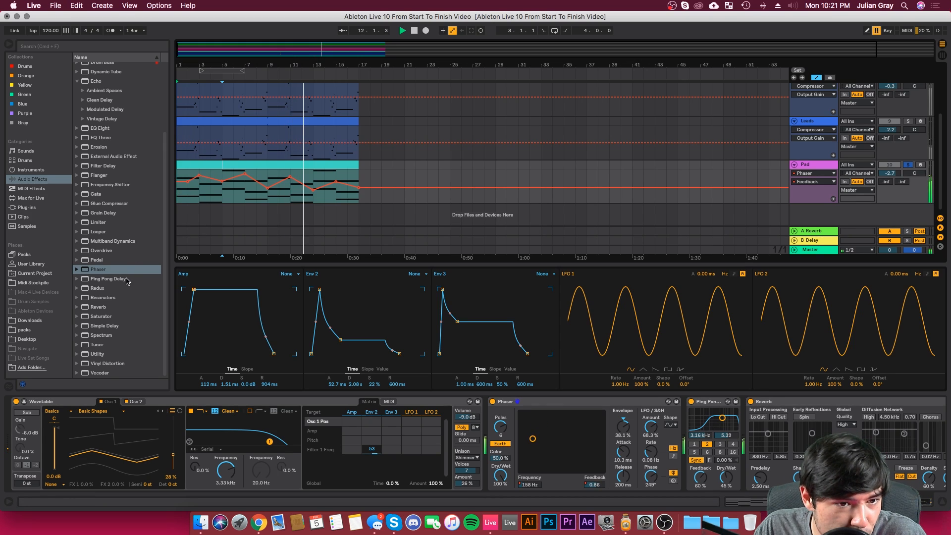
Step: Add a Flanger audio effect between the Phaser and the Ping Pong Delay on the Pad track
scroll(100, 239, "up", 5)
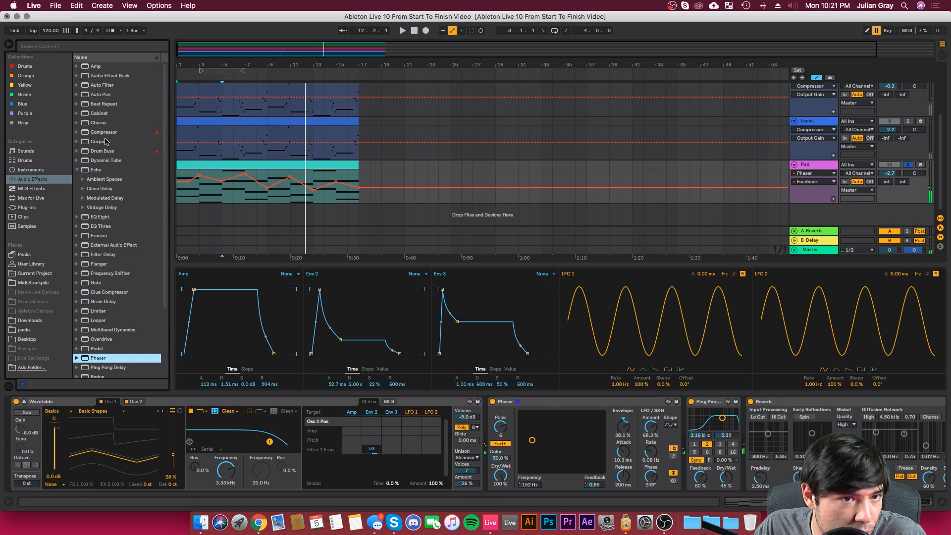
scroll(141, 283, "down", 3)
left_click_drag(105, 227, 700, 435)
Step: While playing back, set the Pad's Wavetable volume to -17 dB and its track volume to -2.3 dB
key("space")
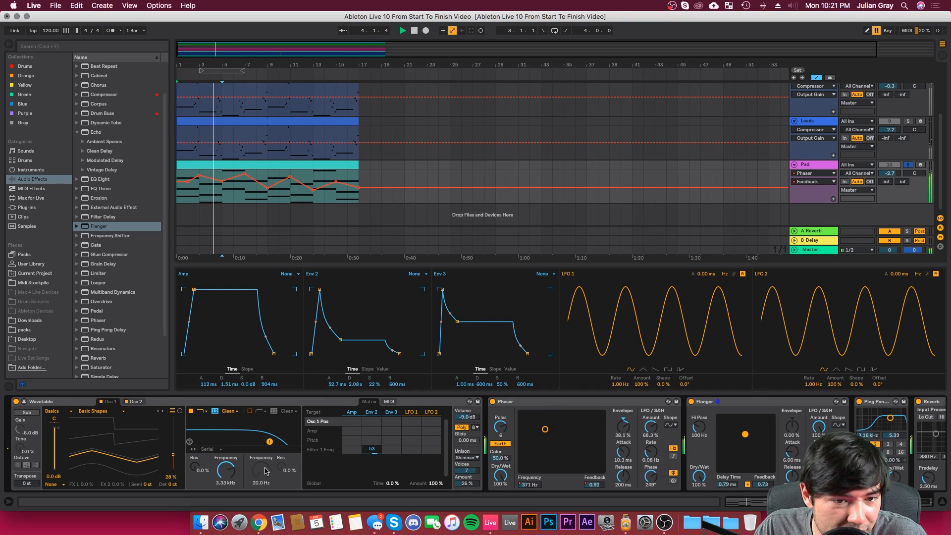
left_click_drag(466, 417, 466, 436)
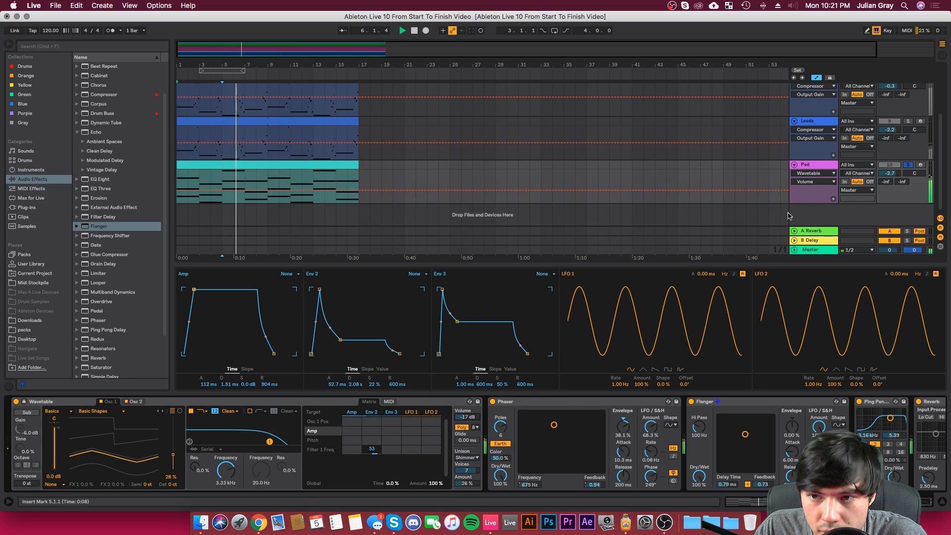
left_click_drag(890, 173, 891, 172)
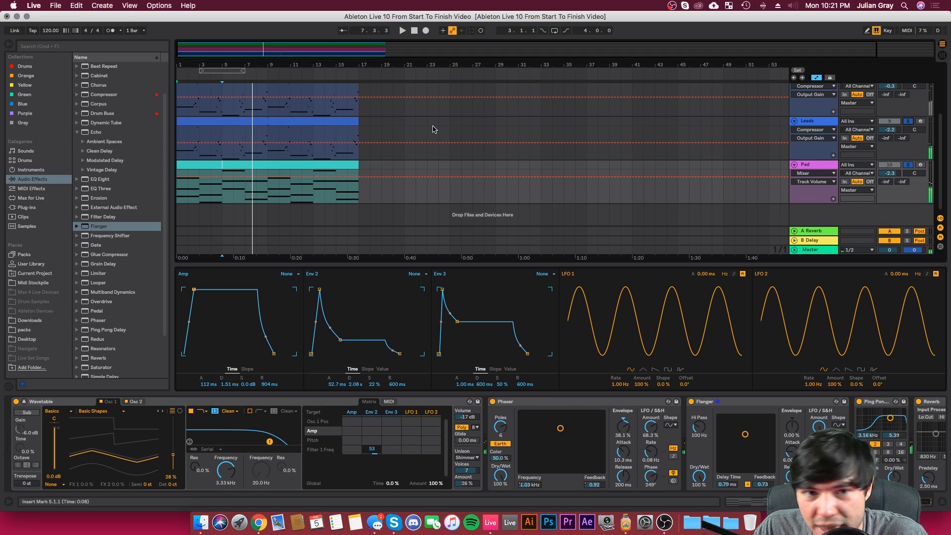
Step: Solo both Leads tracks together with the Pad and play the arrangement from bar 1
scroll(896, 109, "up", 2)
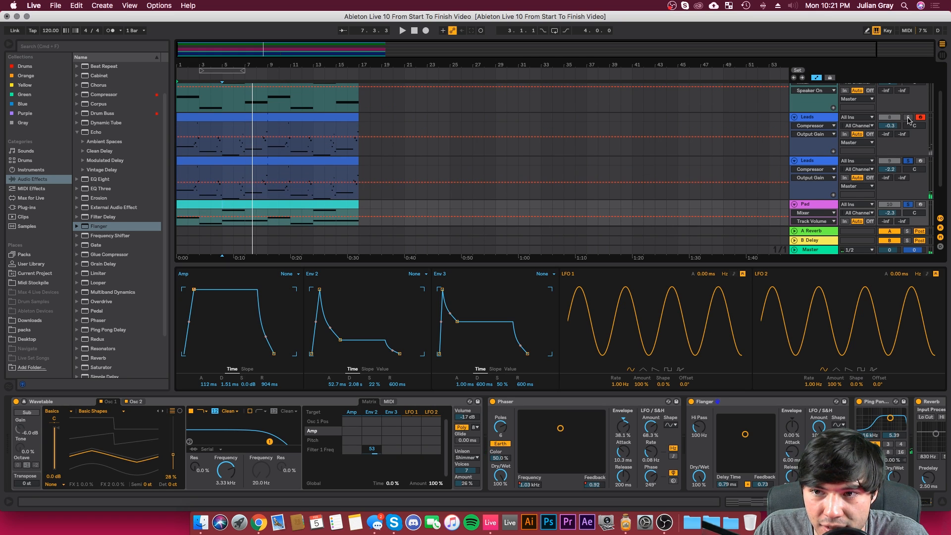
left_click(224, 150)
left_click(180, 150)
key("space")
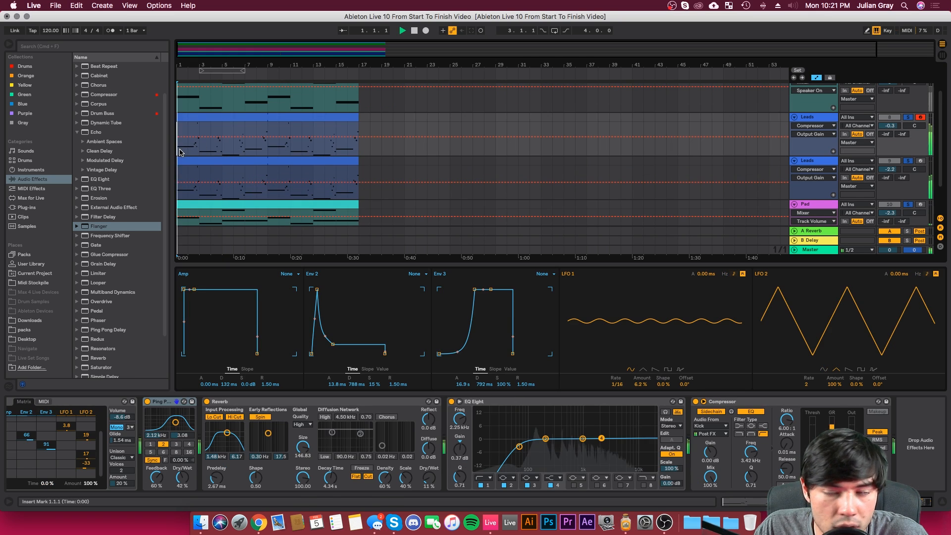
Step: Set the first Leads track's volume to 0.2 dB and the second Leads track's volume to -2.1 dB
scroll(811, 143, "up", 3)
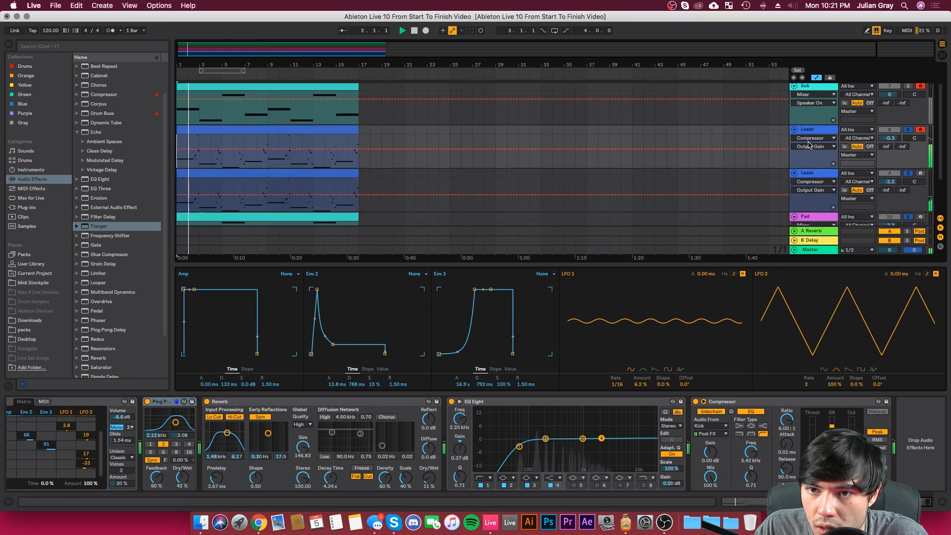
scroll(887, 178, "down", 2)
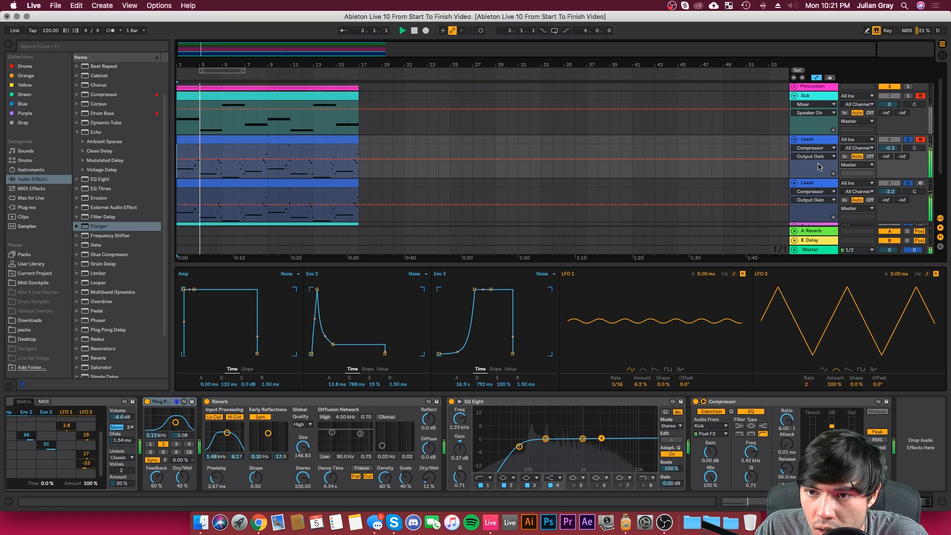
left_click_drag(889, 181, 888, 180)
left_click_drag(896, 139, 897, 136)
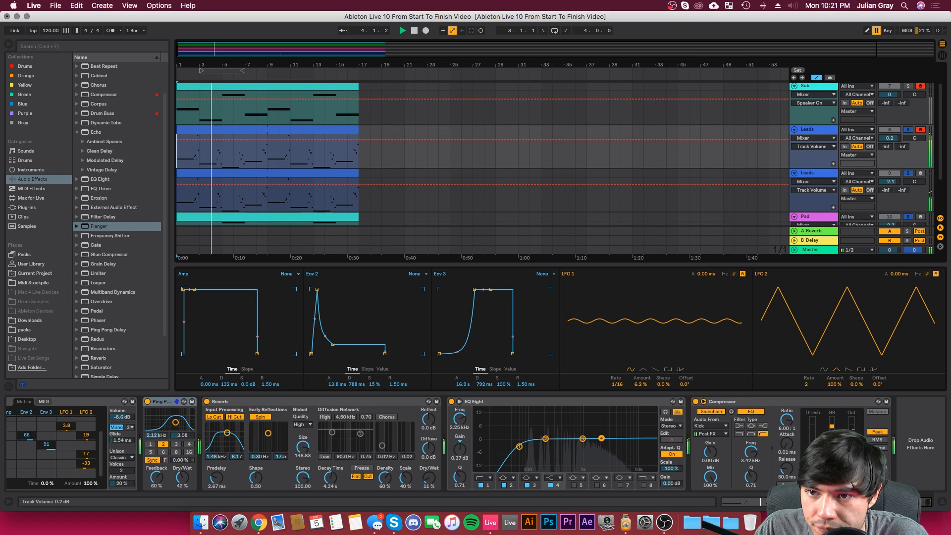
Step: Set the marimba Leads' Ping Pong Delay filter to 7.54 kHz with 5.65 width and its dry/wet to 44%
left_click(821, 176)
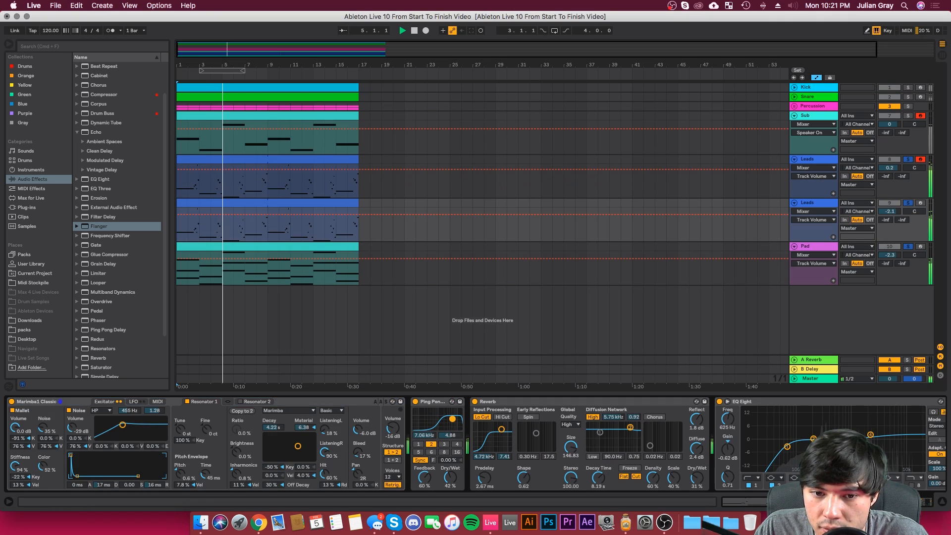
left_click_drag(439, 424, 454, 420)
left_click(450, 478)
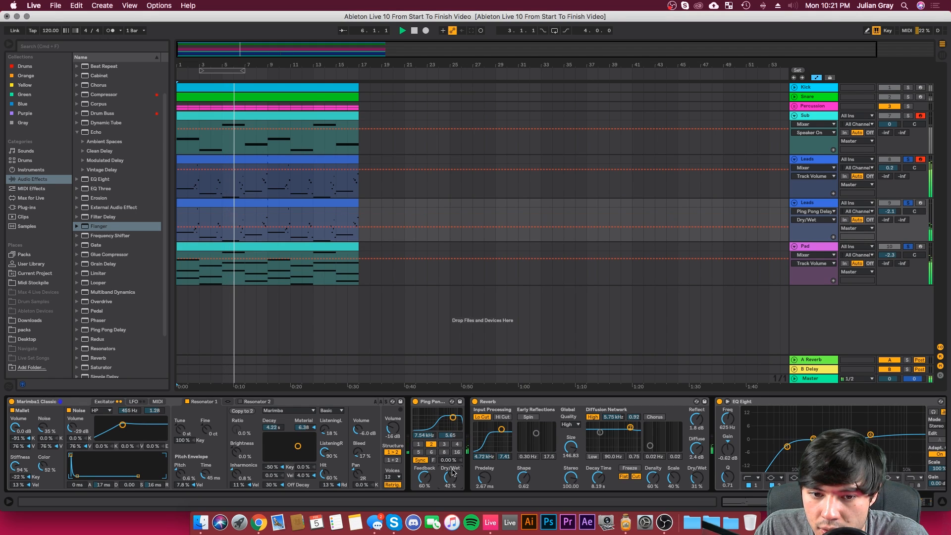
left_click_drag(451, 477, 451, 476)
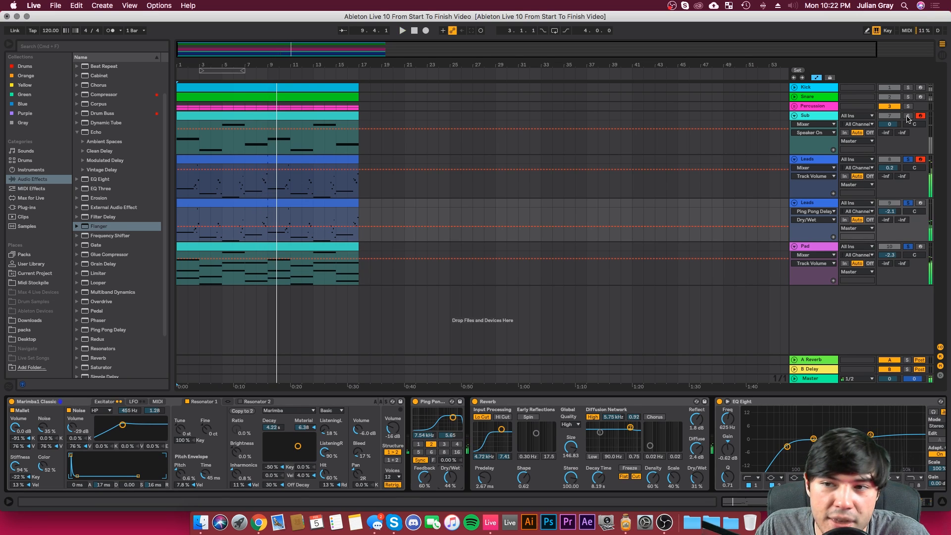
Step: Solo the Sub track as well, restart playback and review the devices of both Leads tracks while listening
left_click(403, 30)
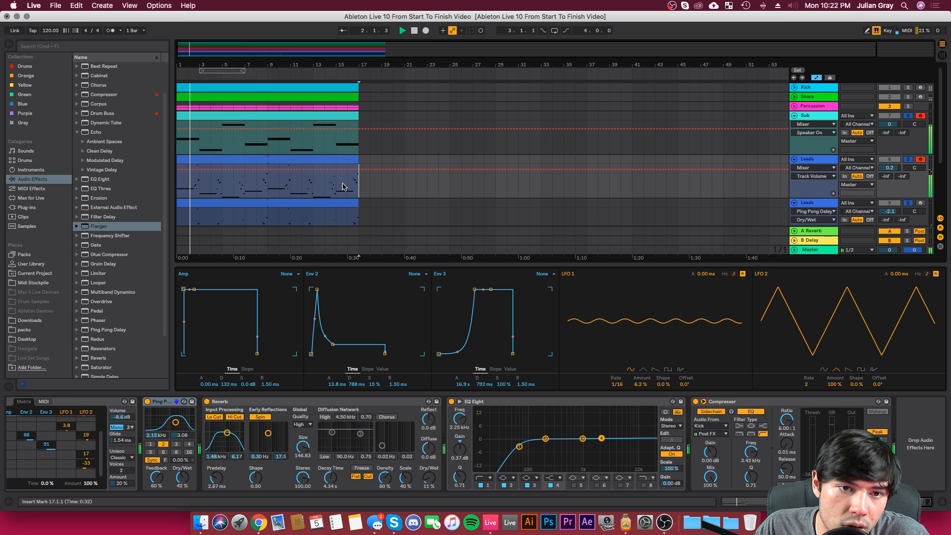
left_click(183, 158)
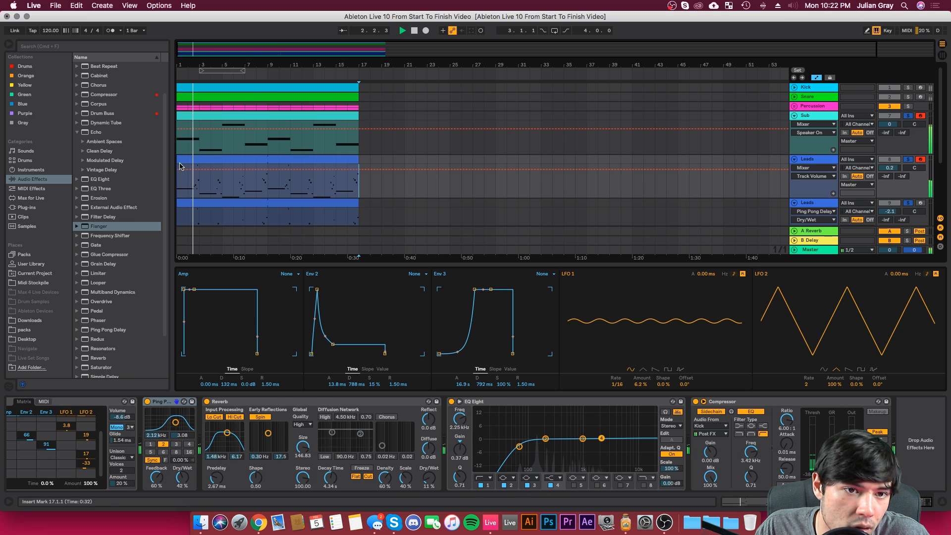
scroll(197, 179, "down", 3)
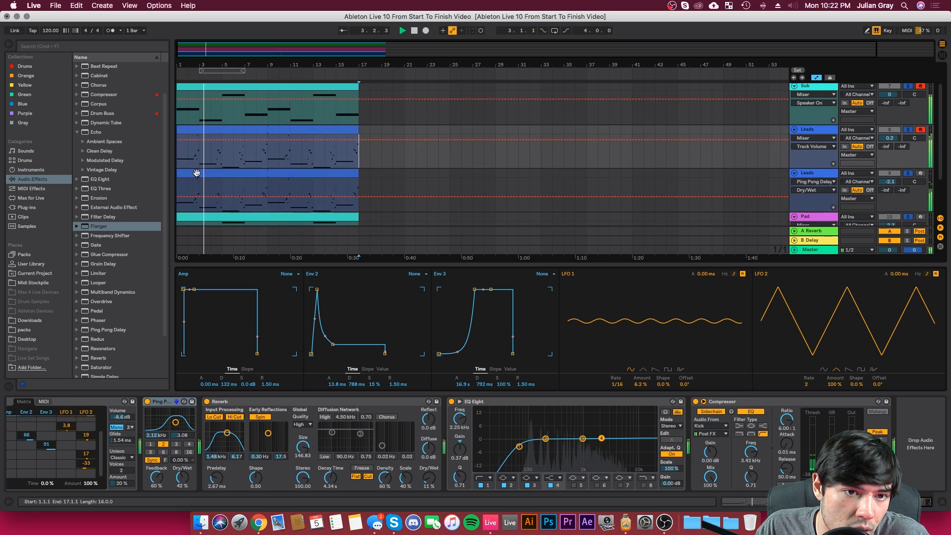
left_click(197, 174)
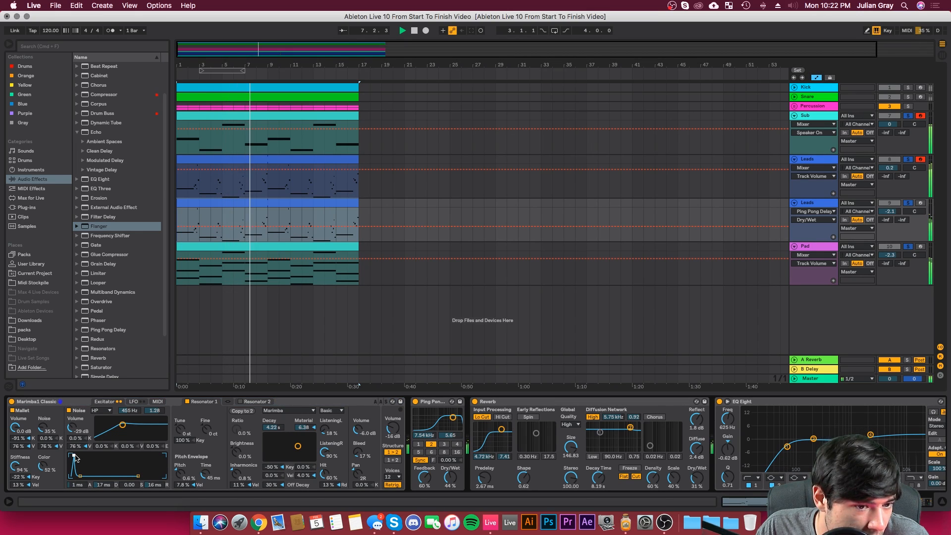
left_click(360, 204)
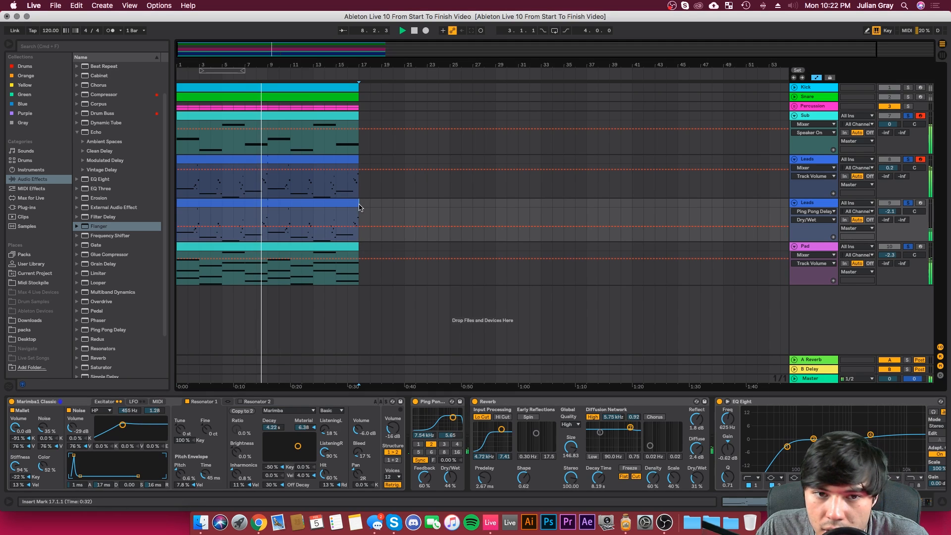
Step: Lower the first Leads track's volume to -0.4 dB
left_click(819, 201)
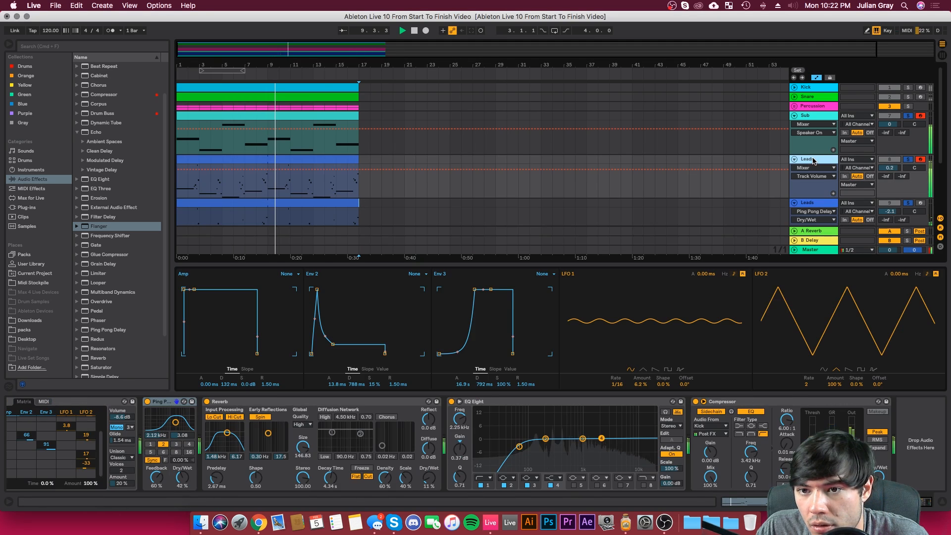
left_click(890, 168)
left_click_drag(891, 168, 891, 170)
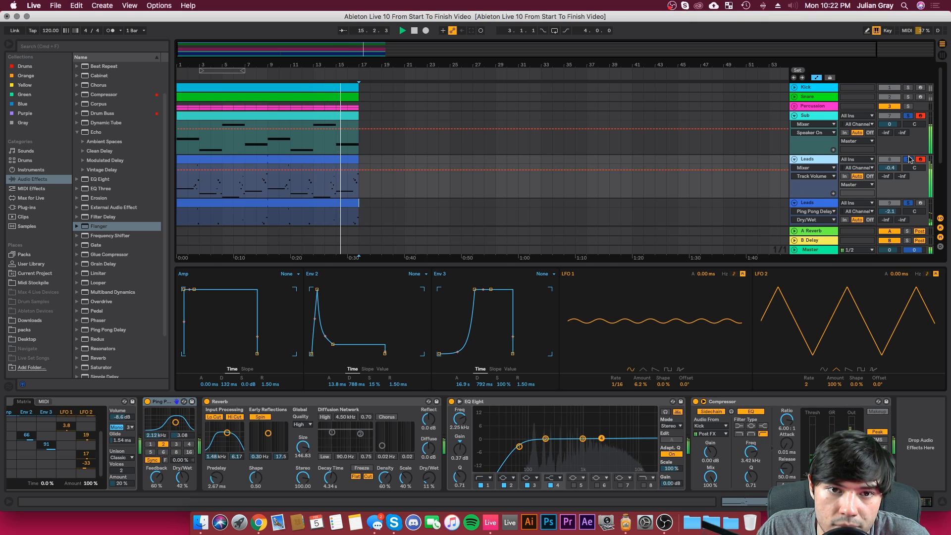
Step: Copy the first Leads track's Kick-sidechained Compressor to the end of the Pad track's device chain, after EQ Eight
scroll(365, 167, "down", 3)
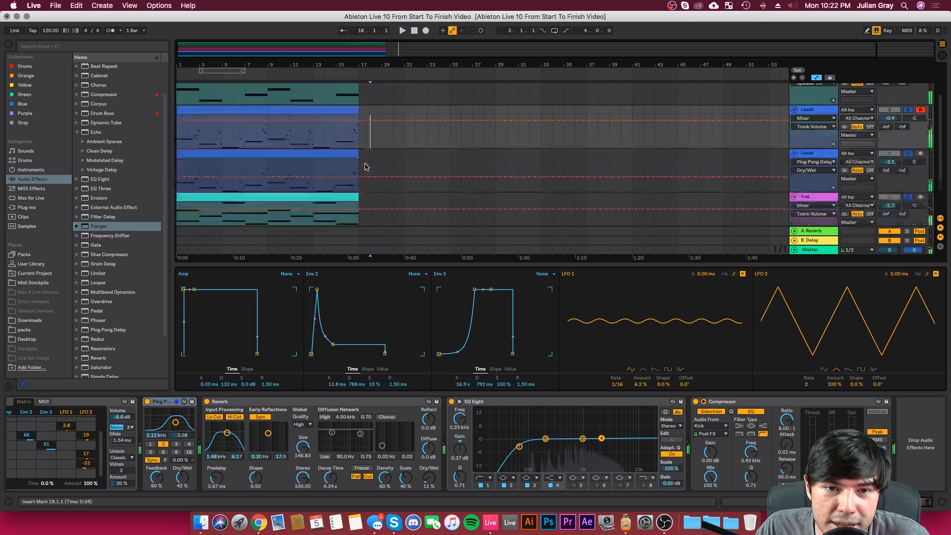
left_click(799, 402)
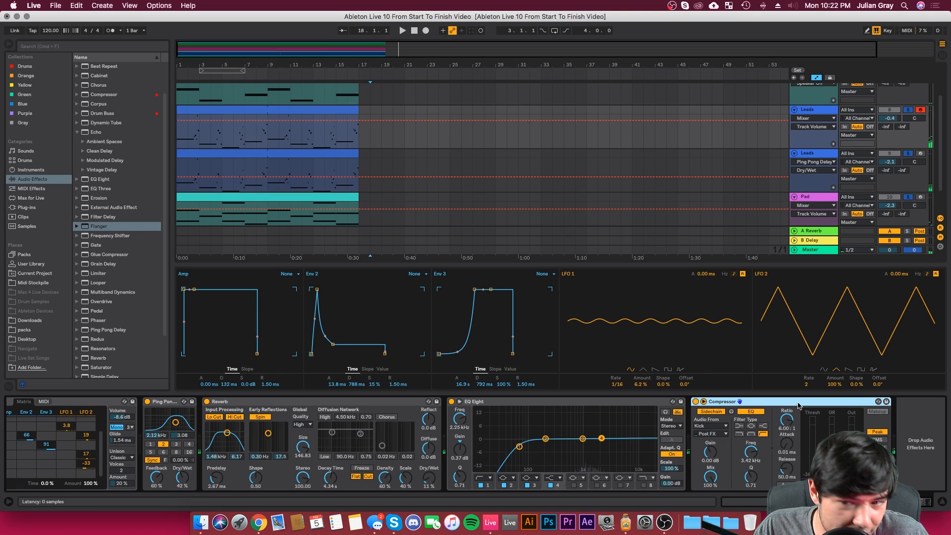
scroll(594, 208, "down", 2)
left_click(542, 176)
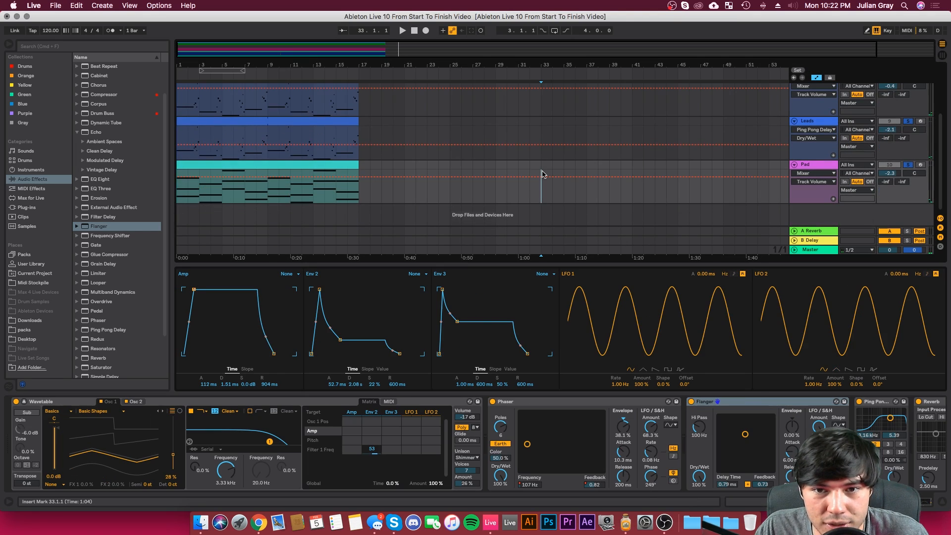
left_click(919, 502)
left_click(929, 439)
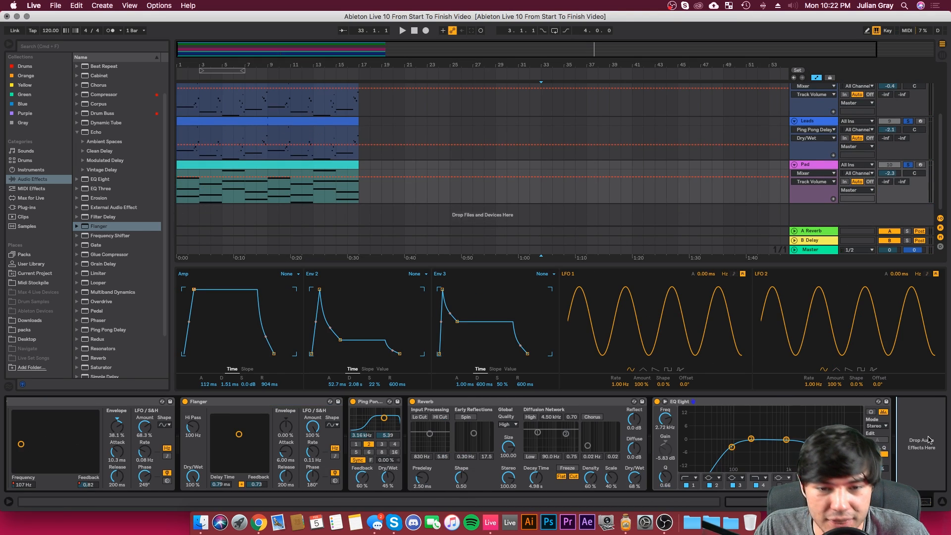
Step: Check the end of the marimba Leads' device chain, unsolo all tracks and play the arrangement from the start
left_click(641, 140)
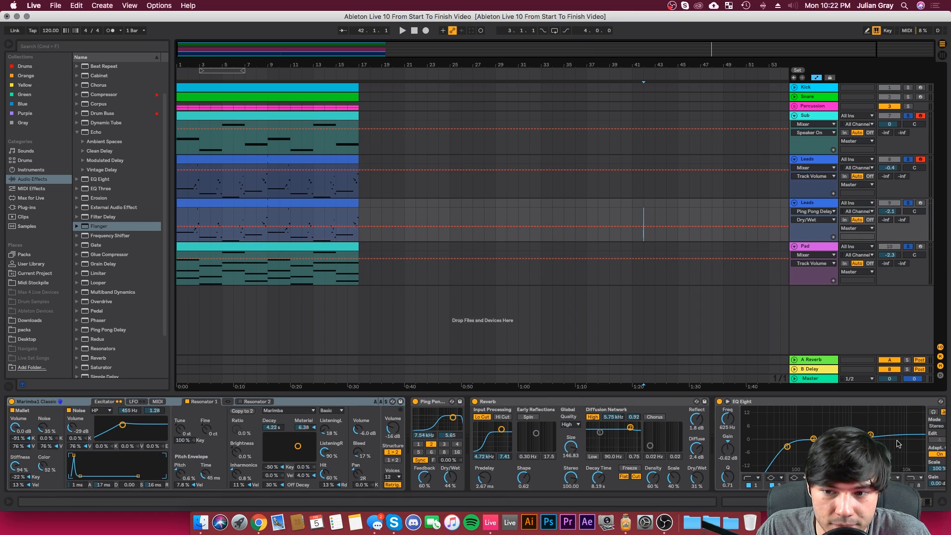
left_click(920, 494)
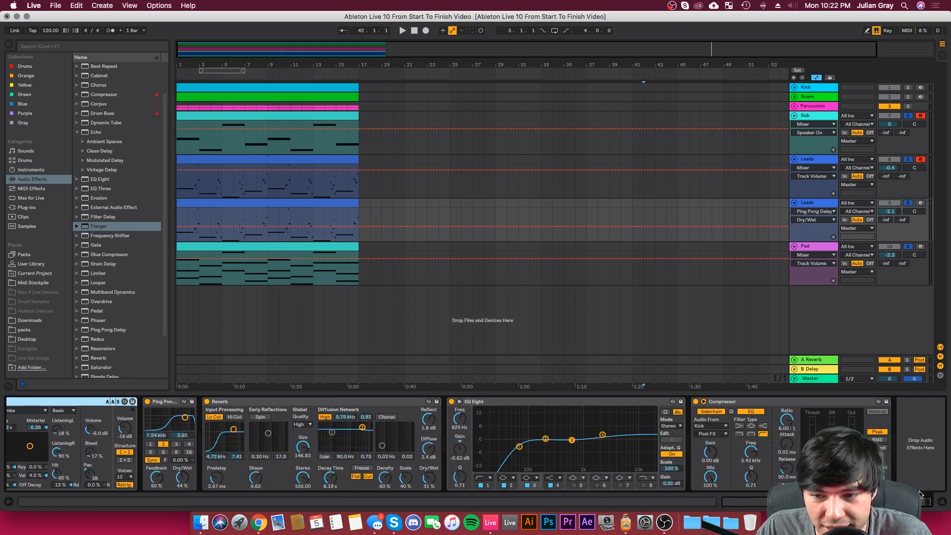
left_click(908, 160)
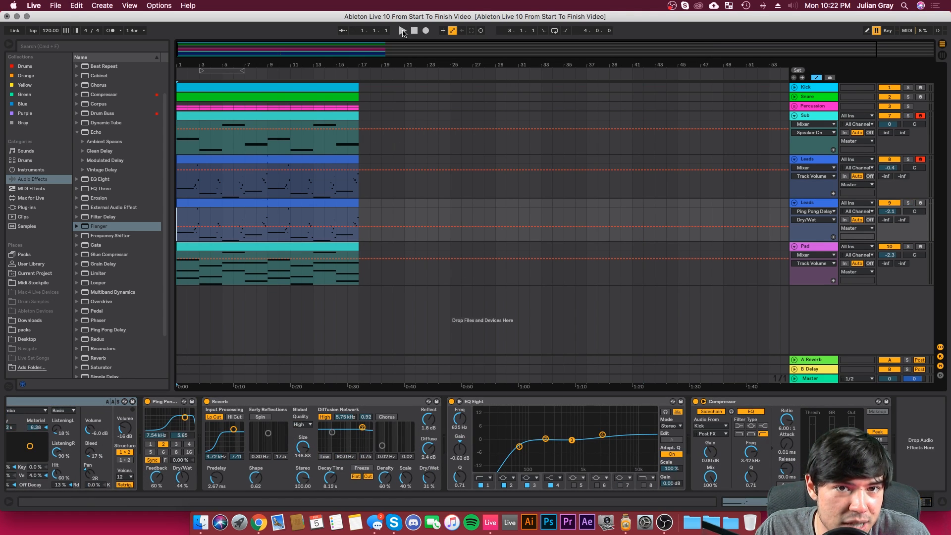
left_click(402, 31)
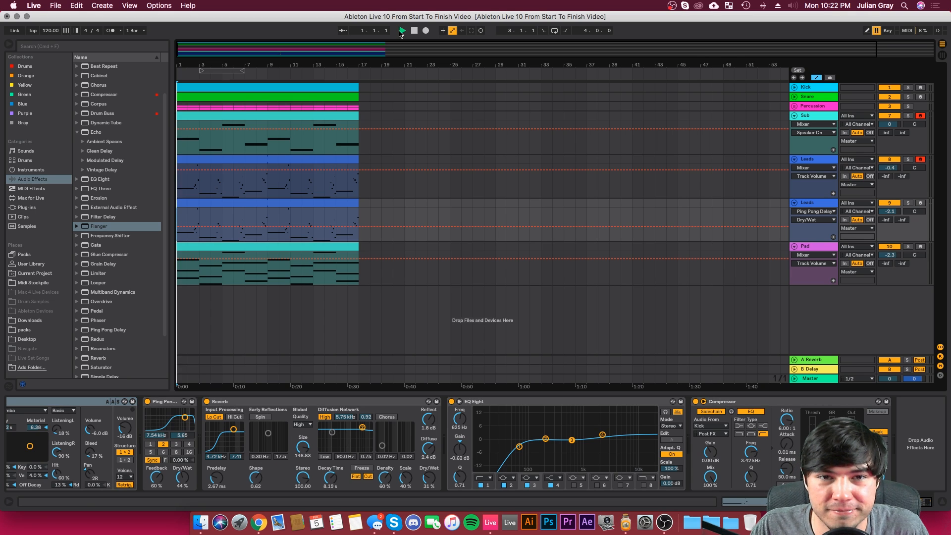
Step: Examine the Pitch Bend envelope in the first Leads track's clip, and return to that track's devices
key("plus")
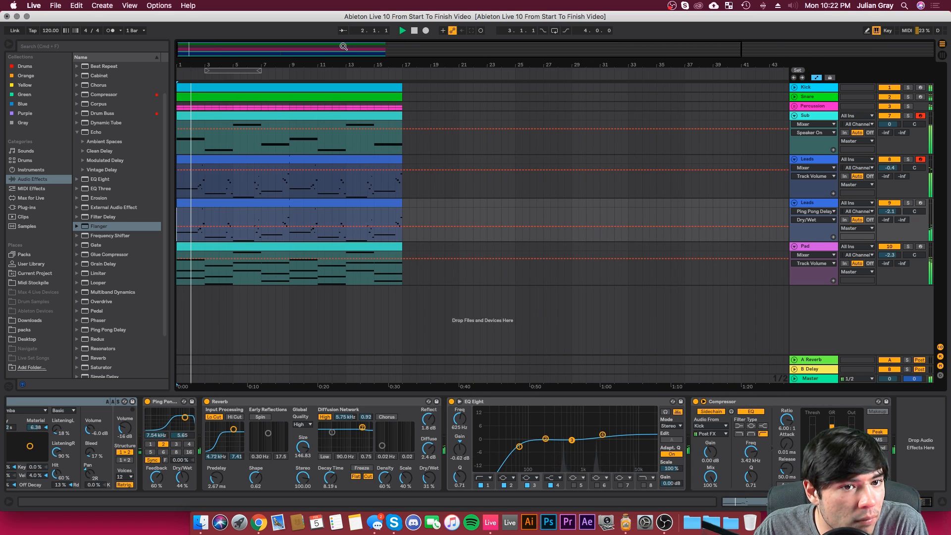
left_click(186, 160)
double_click(186, 160)
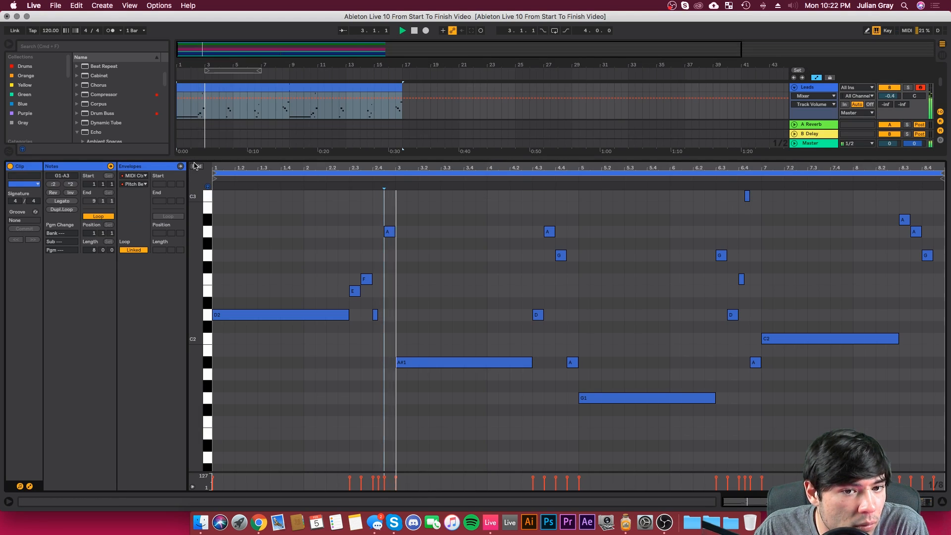
left_click(180, 167)
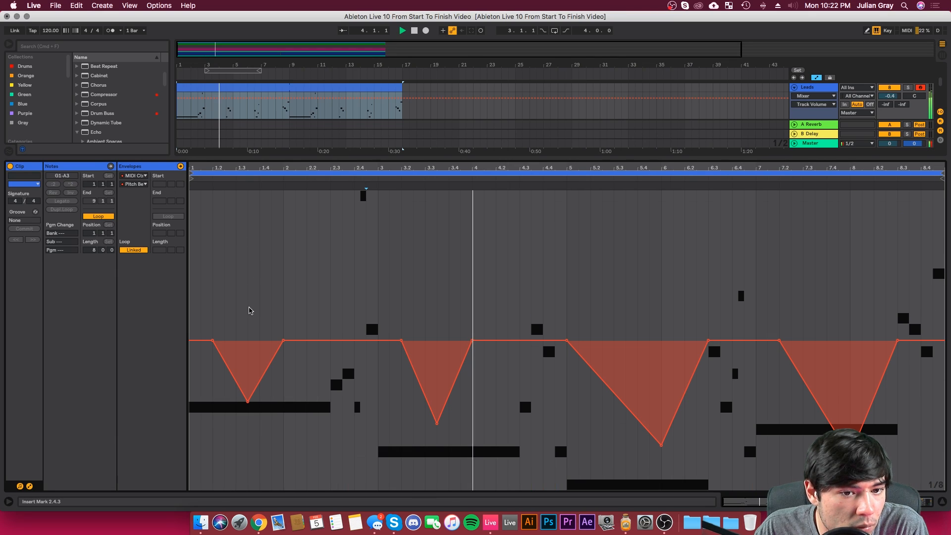
left_click(828, 88)
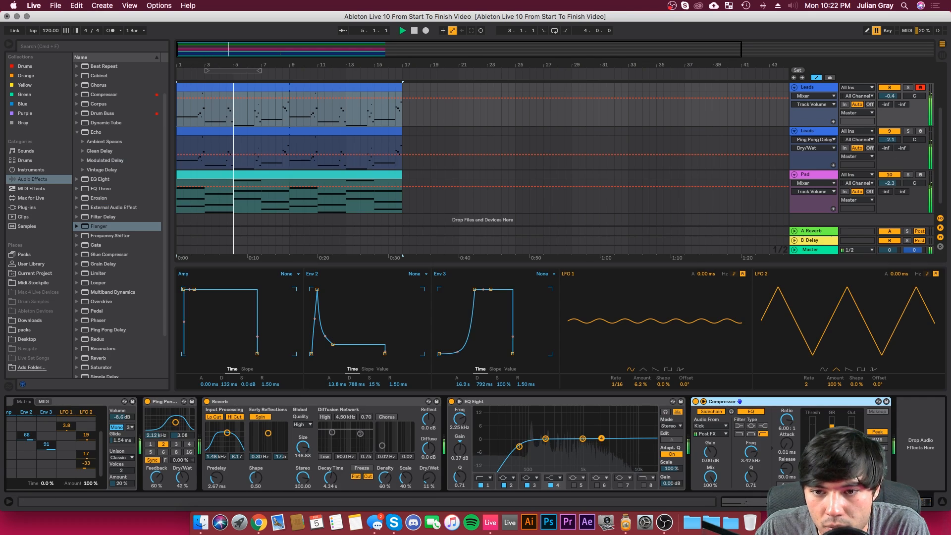
Step: Fold both Leads tracks, lower the Pad track's volume to -3.2 dB and fold the Pad as well
left_click(794, 88)
left_click(795, 97)
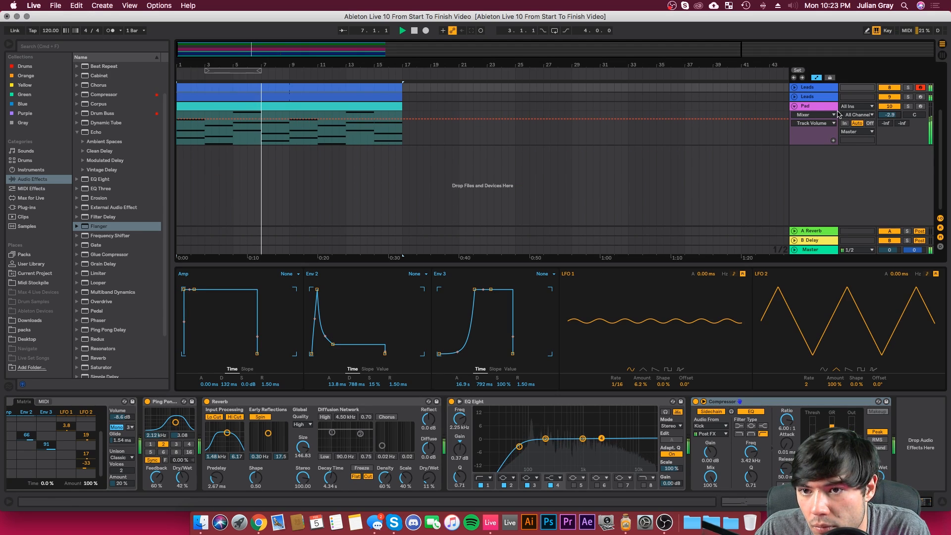
left_click_drag(891, 116, 892, 121)
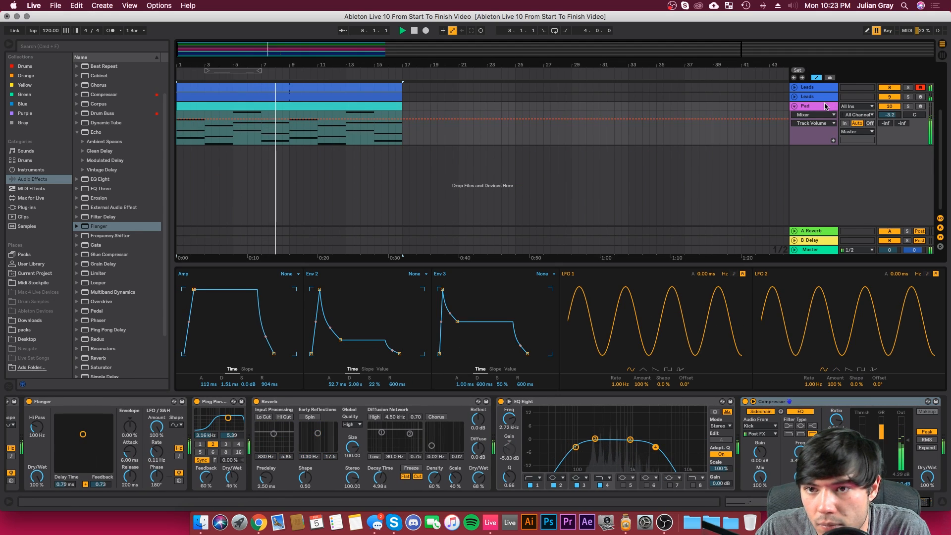
scroll(801, 107, "up", 3)
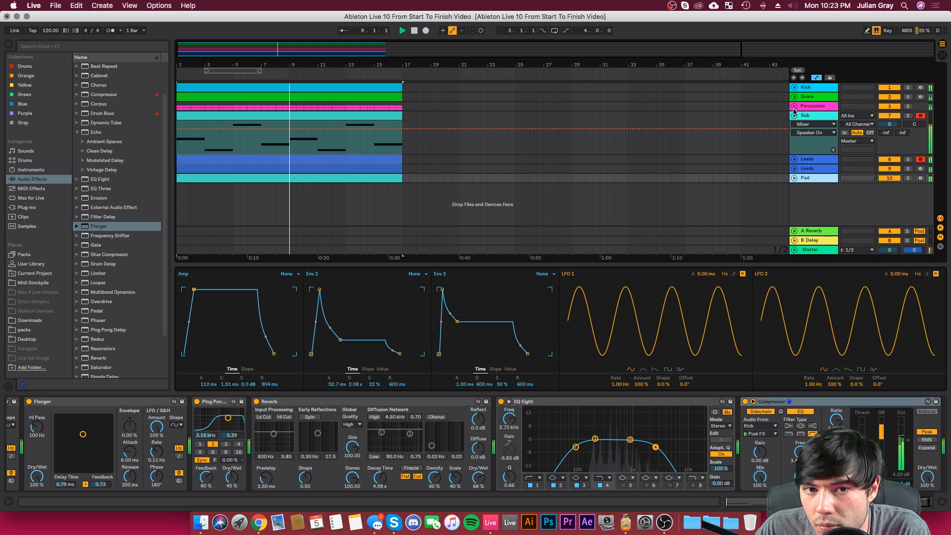
Step: Lower the first Leads track's volume to -0.9 dB and the marimba Leads track's volume to -2.3 dB
left_click(409, 132)
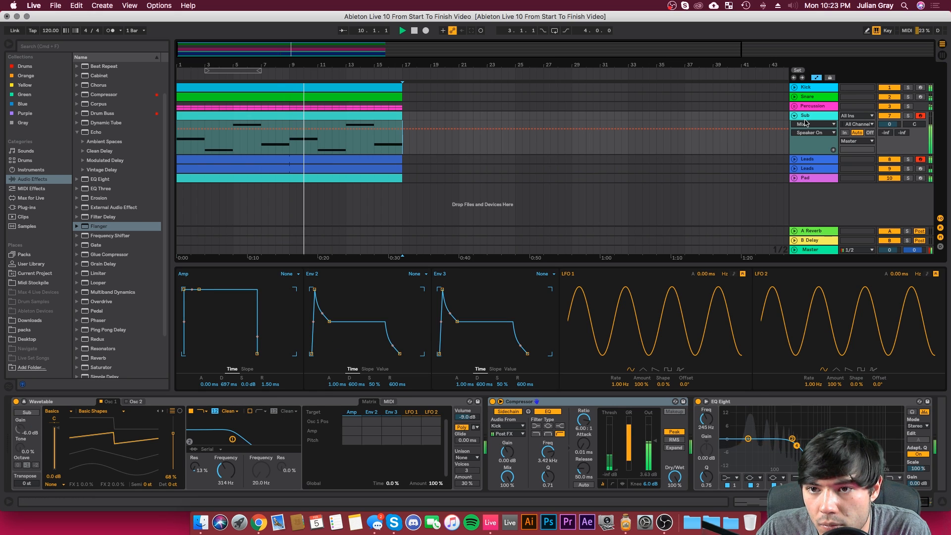
left_click(793, 159)
left_click(794, 159)
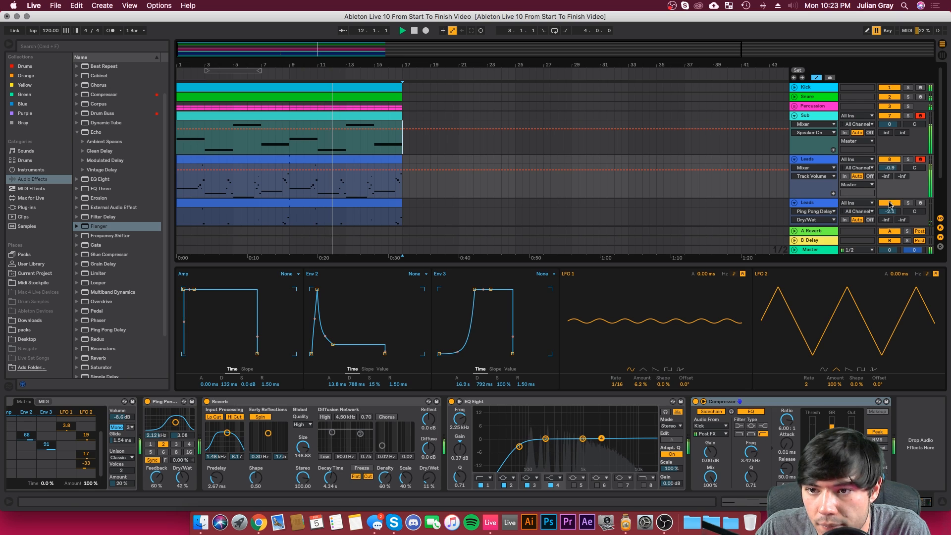
left_click(795, 203)
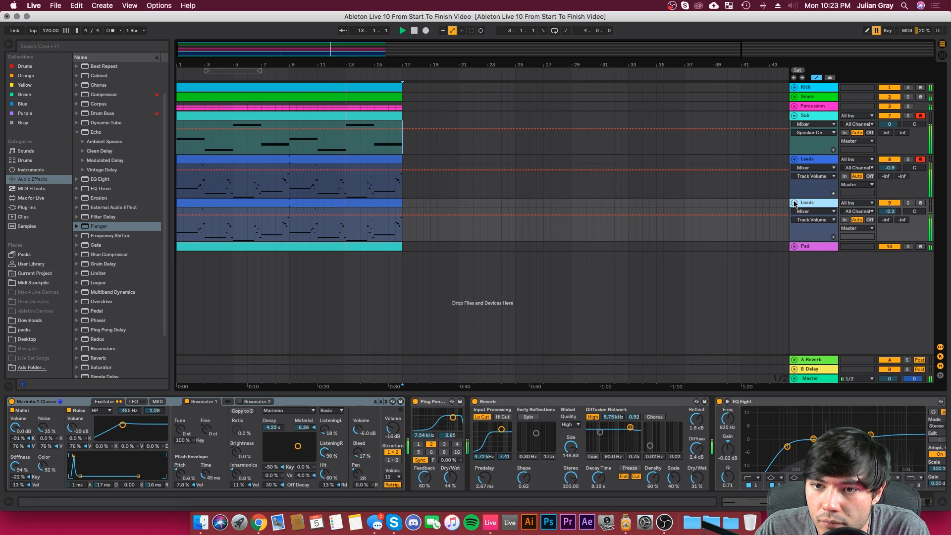
left_click(795, 203)
Step: Listen to the rest of the arrangement with the first Leads track's devices in view, and stop playback at its end
left_click(795, 159)
left_click(795, 160)
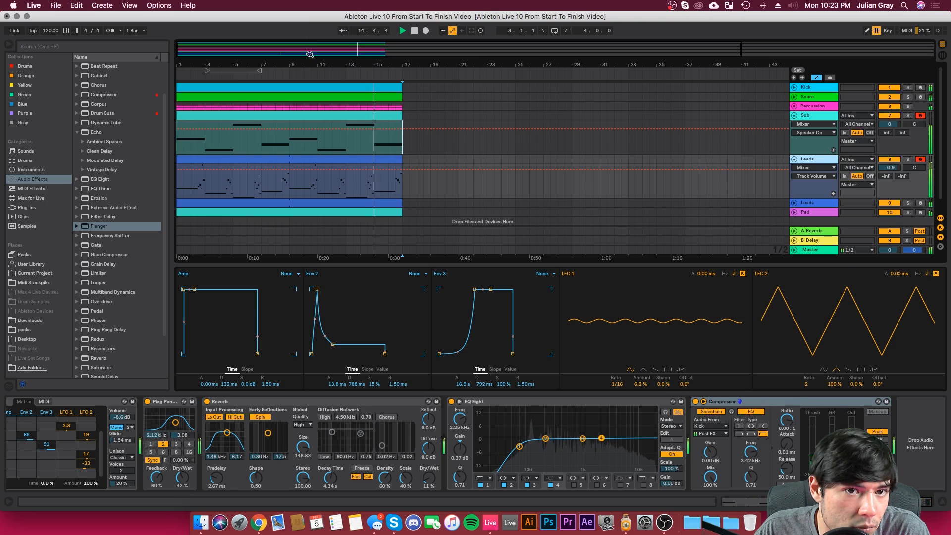
key("minus")
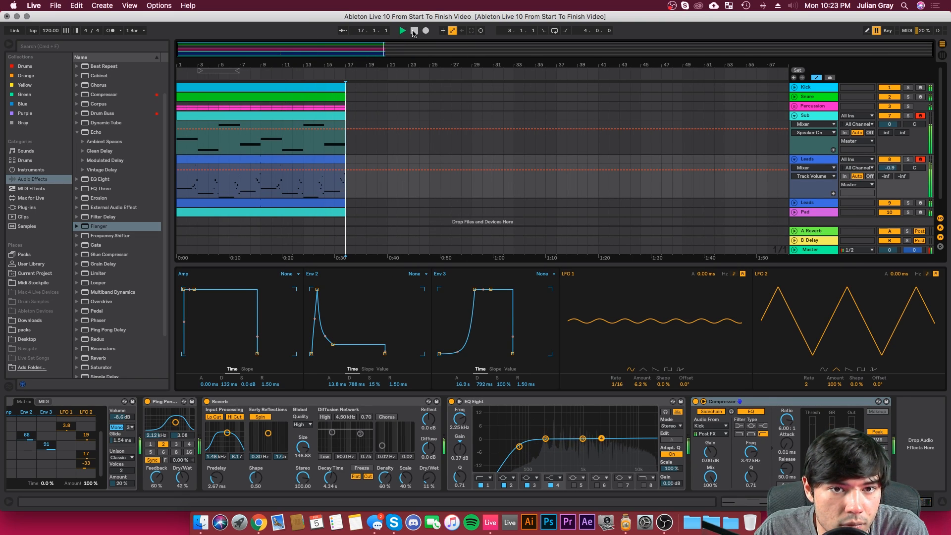
left_click(414, 31)
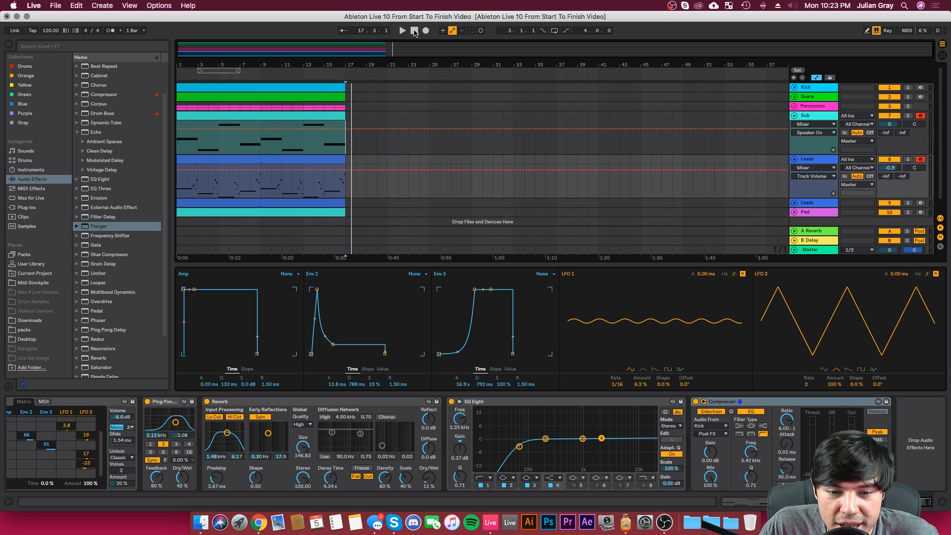